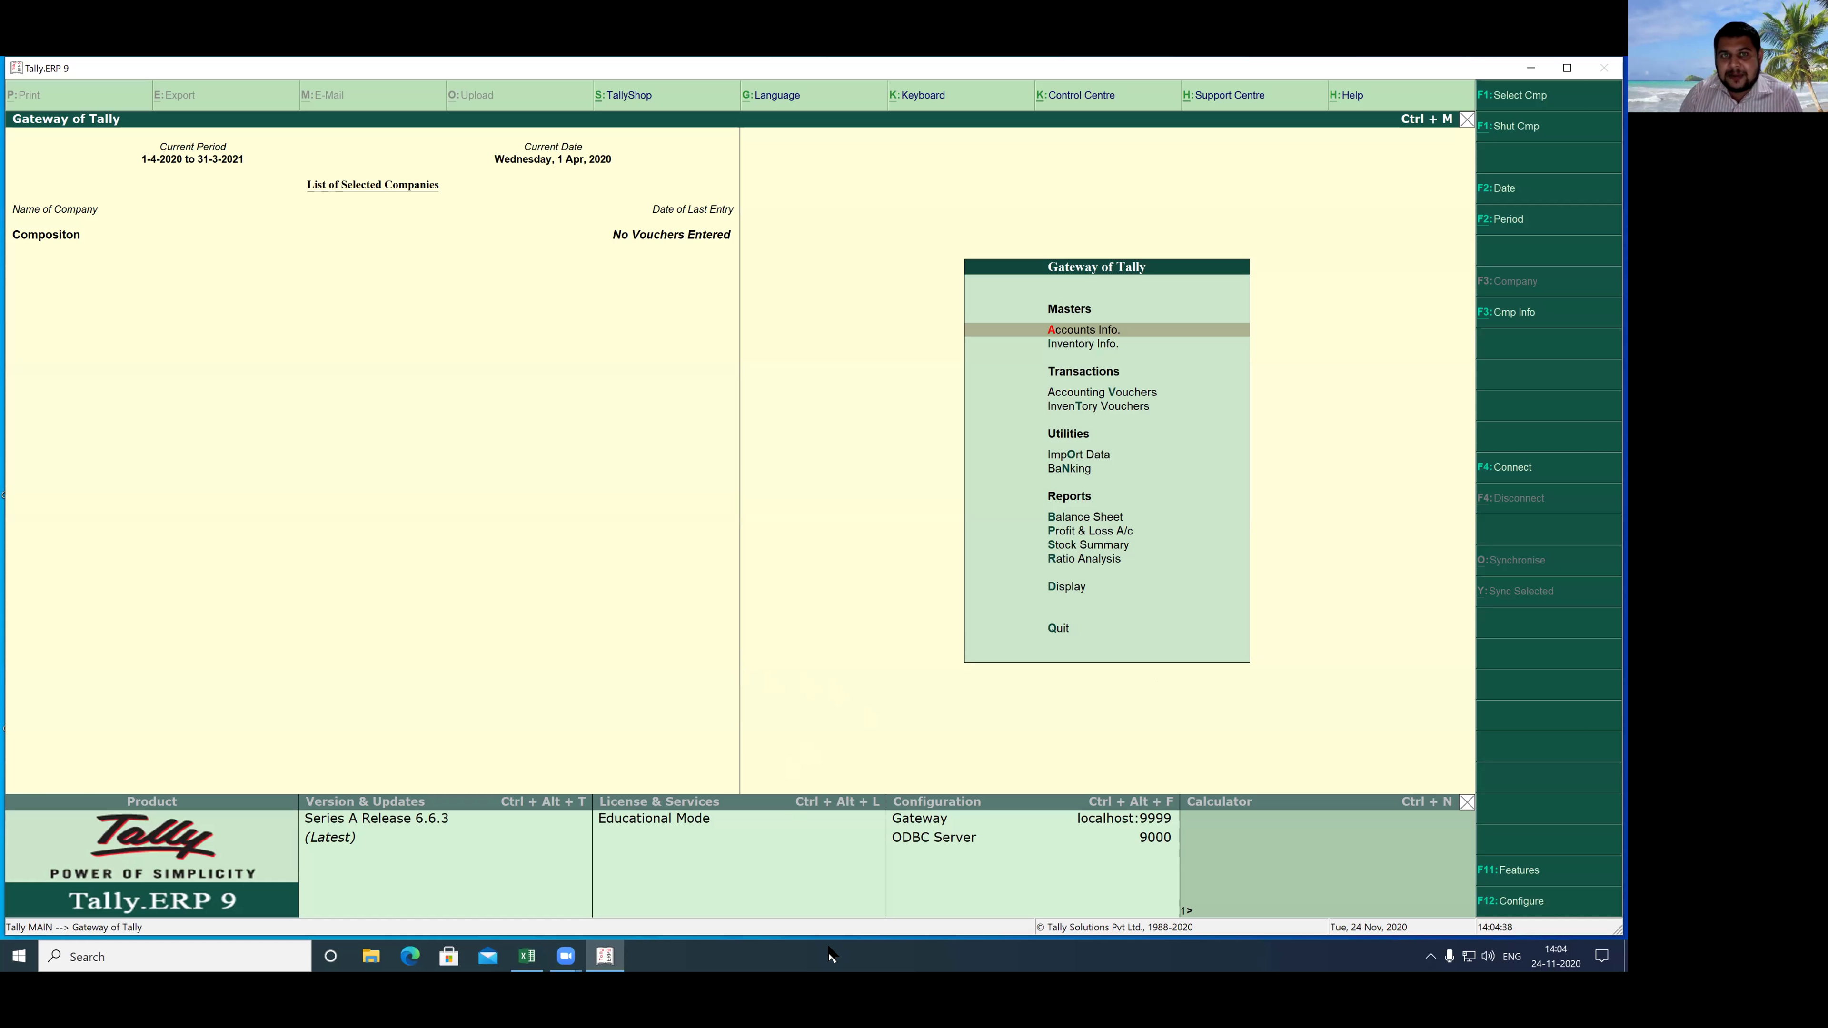
- Enable GST for Compositon under Statutory & Taxation and choose to set/alter its GST details
drag(472, 409, 479, 527)
drag(466, 411, 567, 374)
drag(480, 459, 555, 425)
mouse_move(597, 363)
mouse_down()
mouse_move(625, 452)
mouse_move(681, 490)
mouse_up()
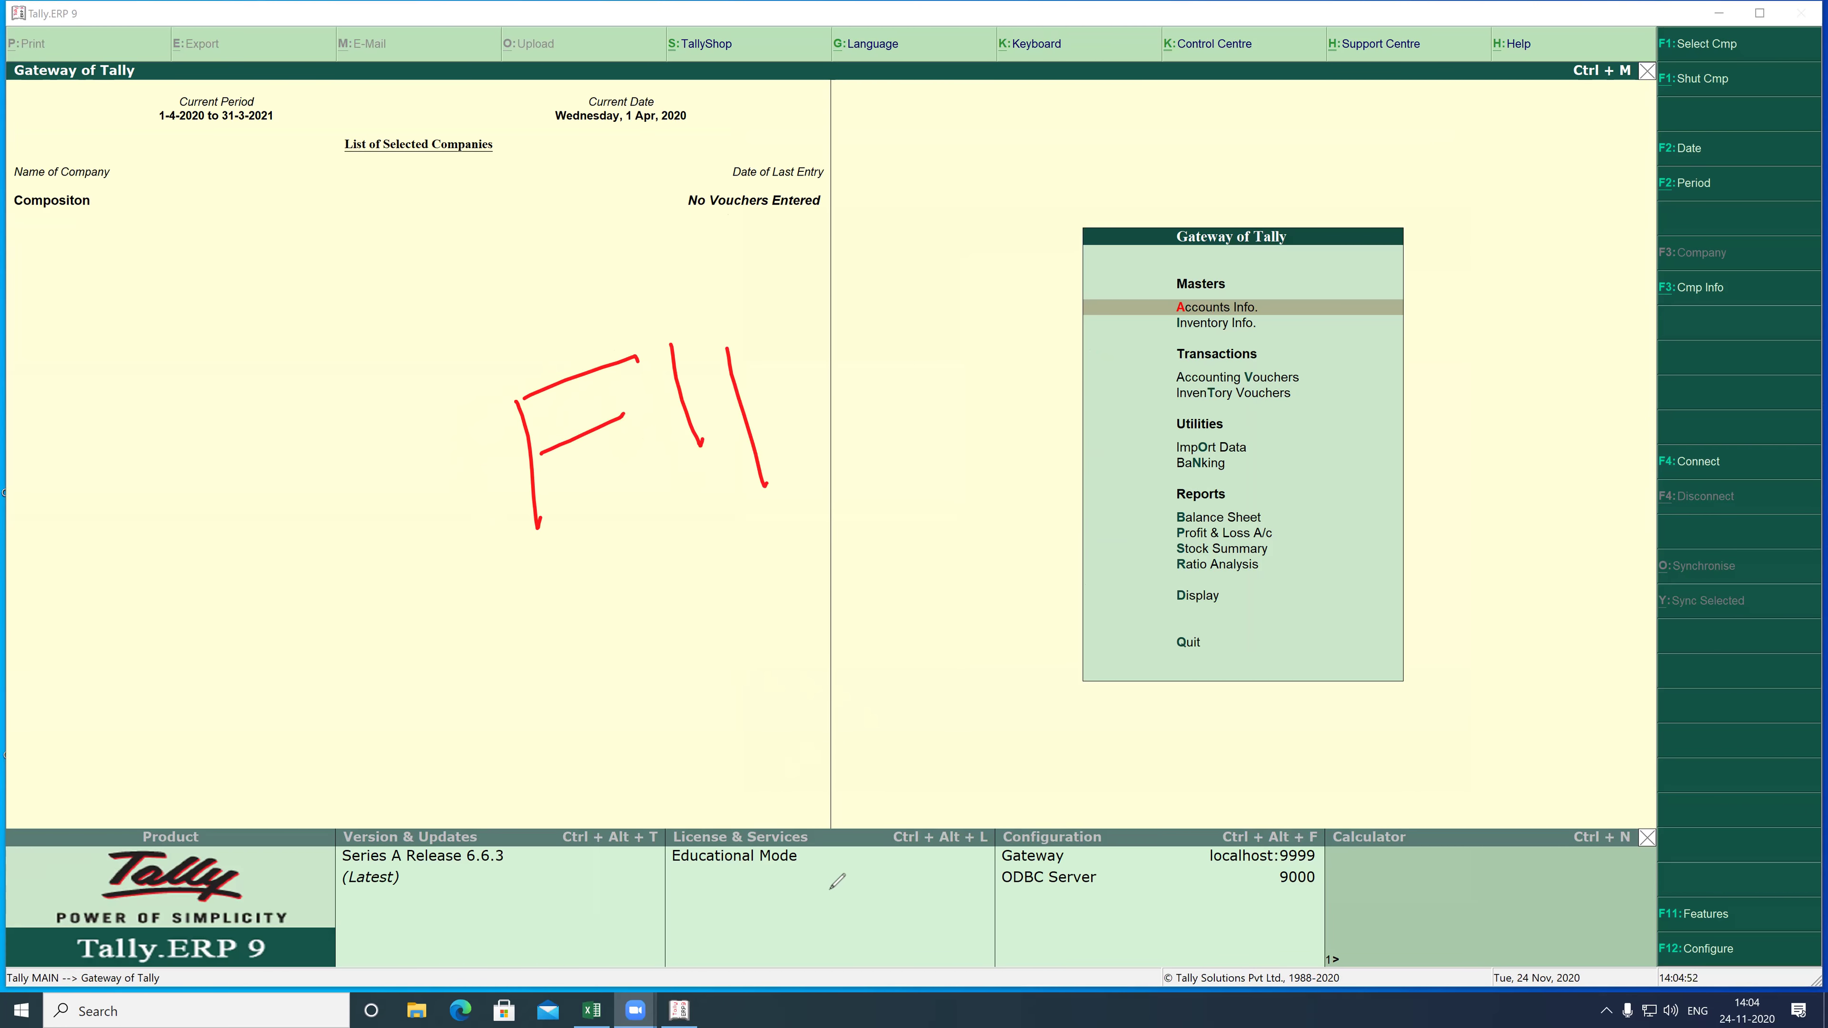
drag(1520, 616, 1675, 909)
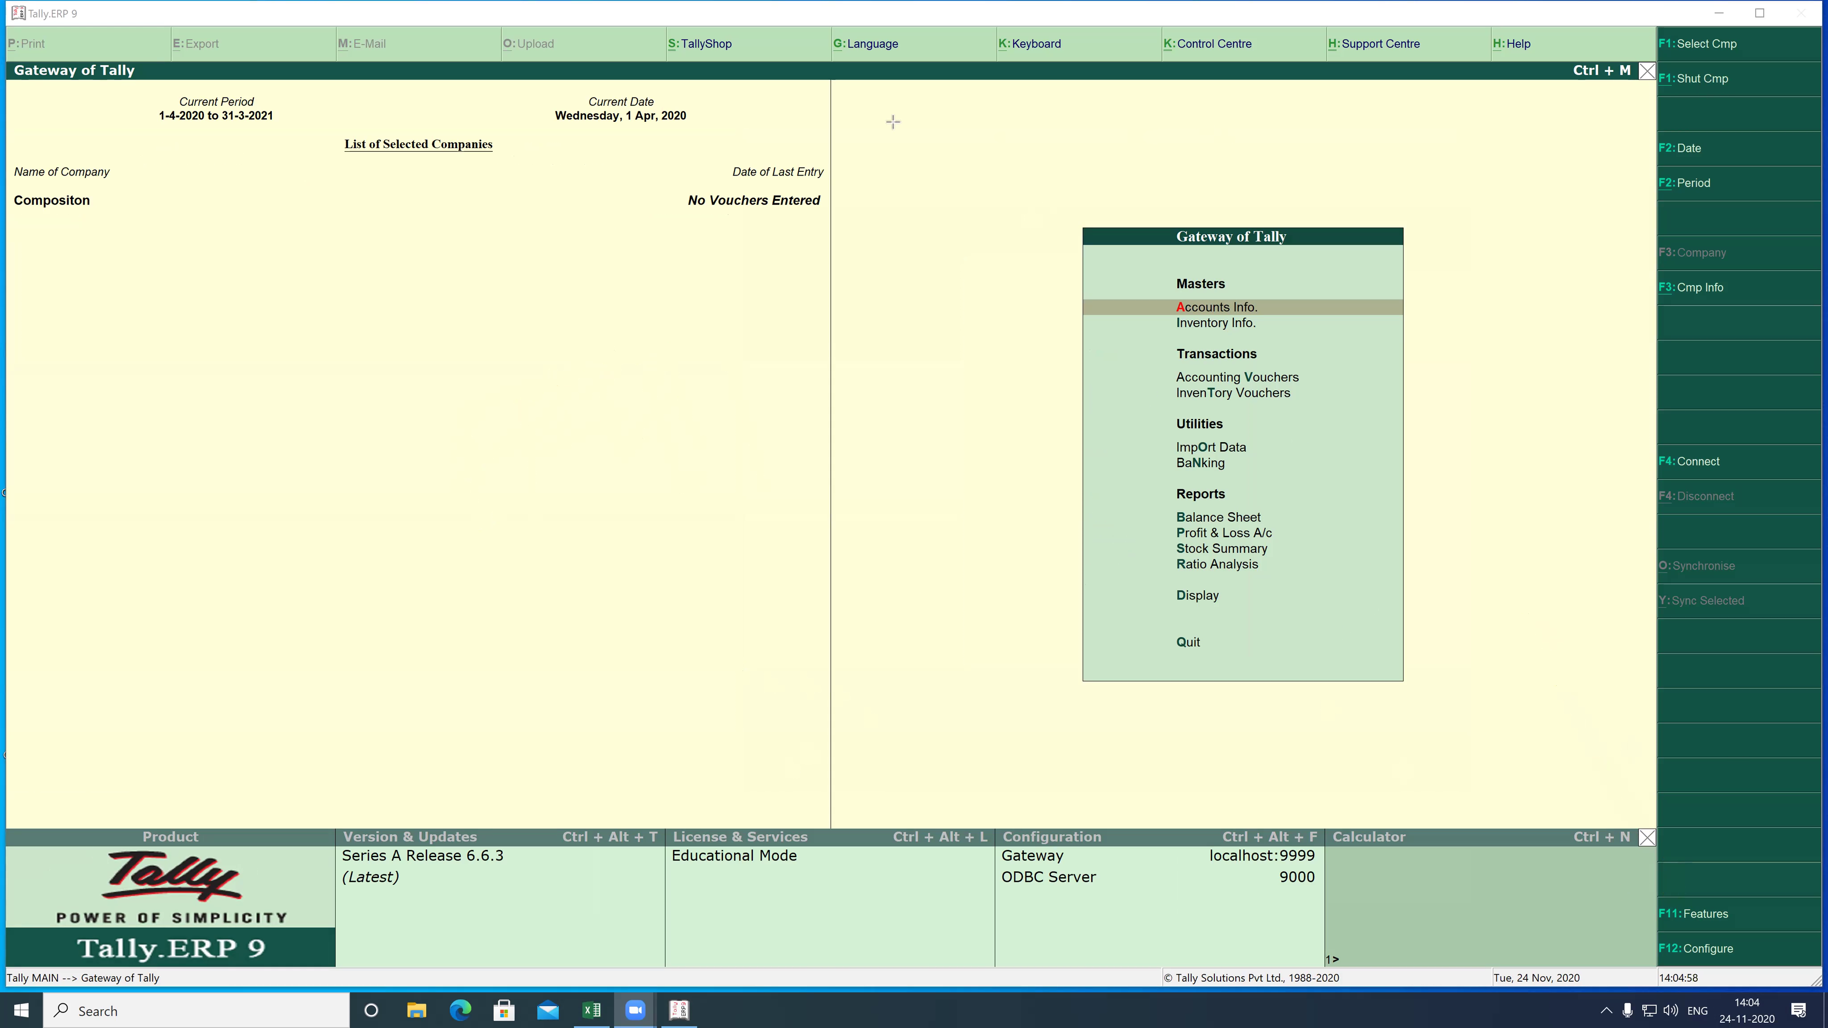
click(1695, 916)
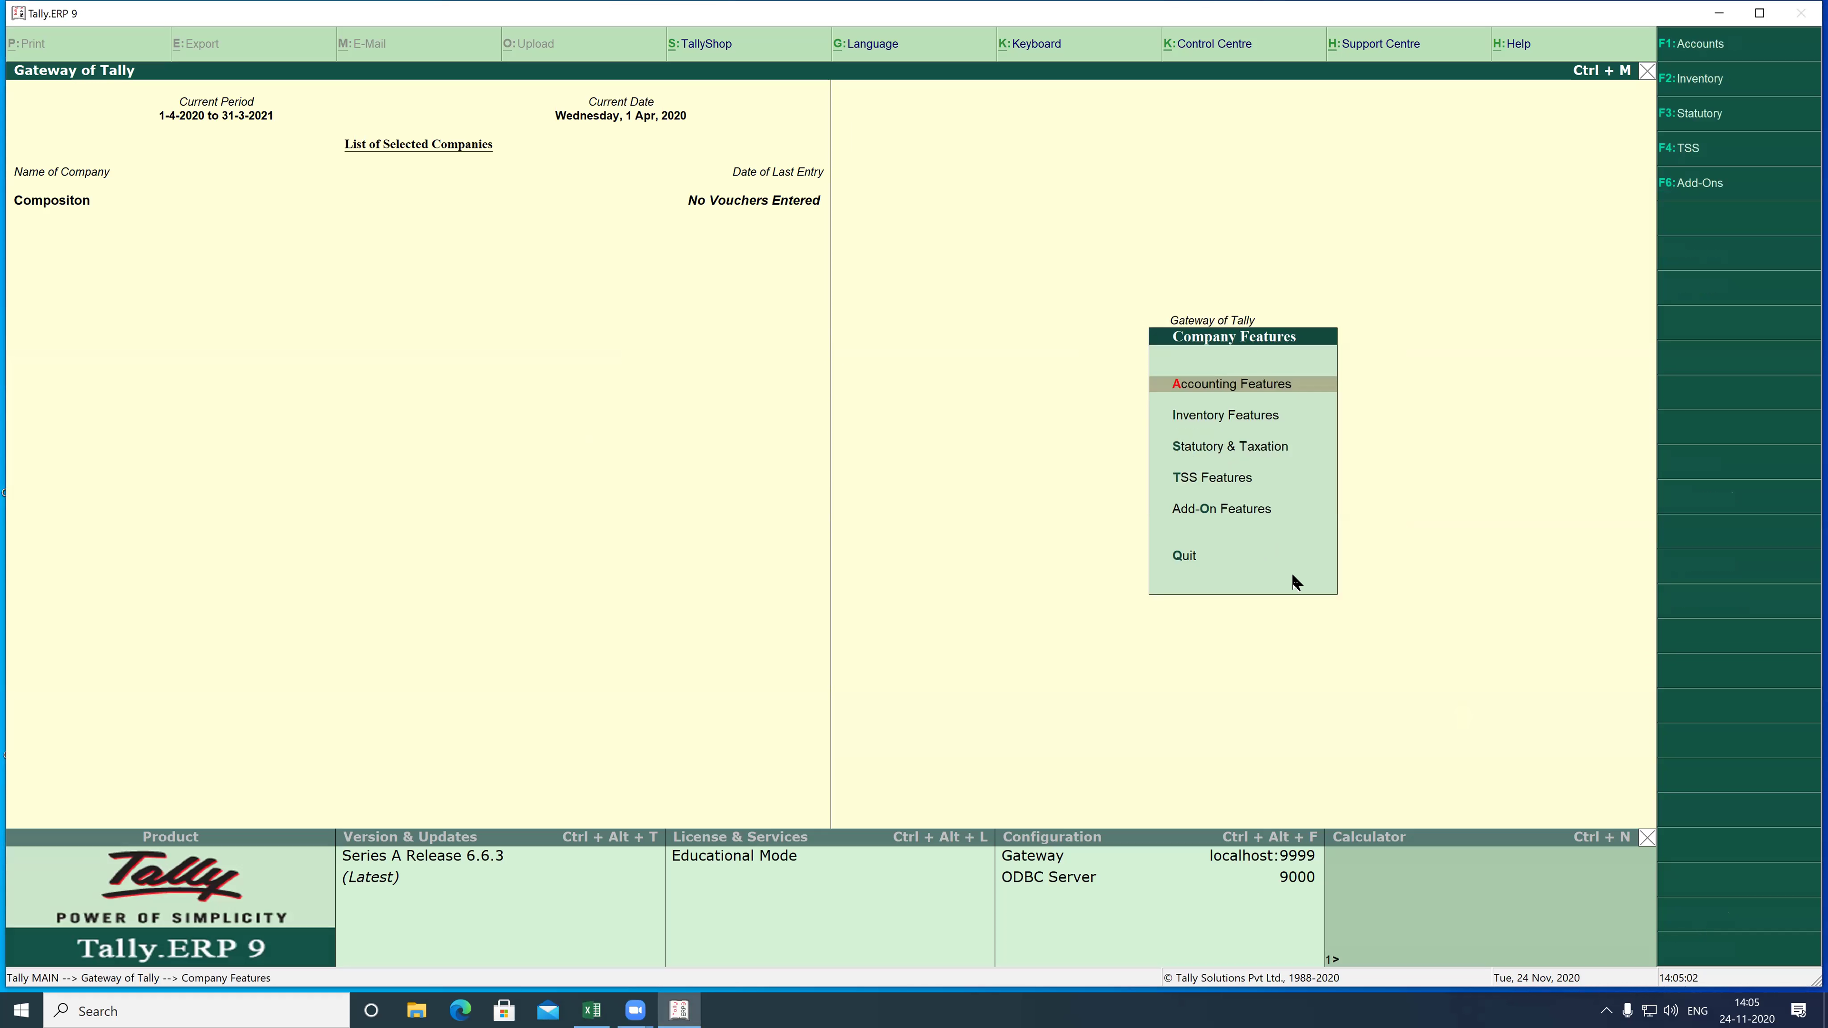
key(Down)
key(Down)
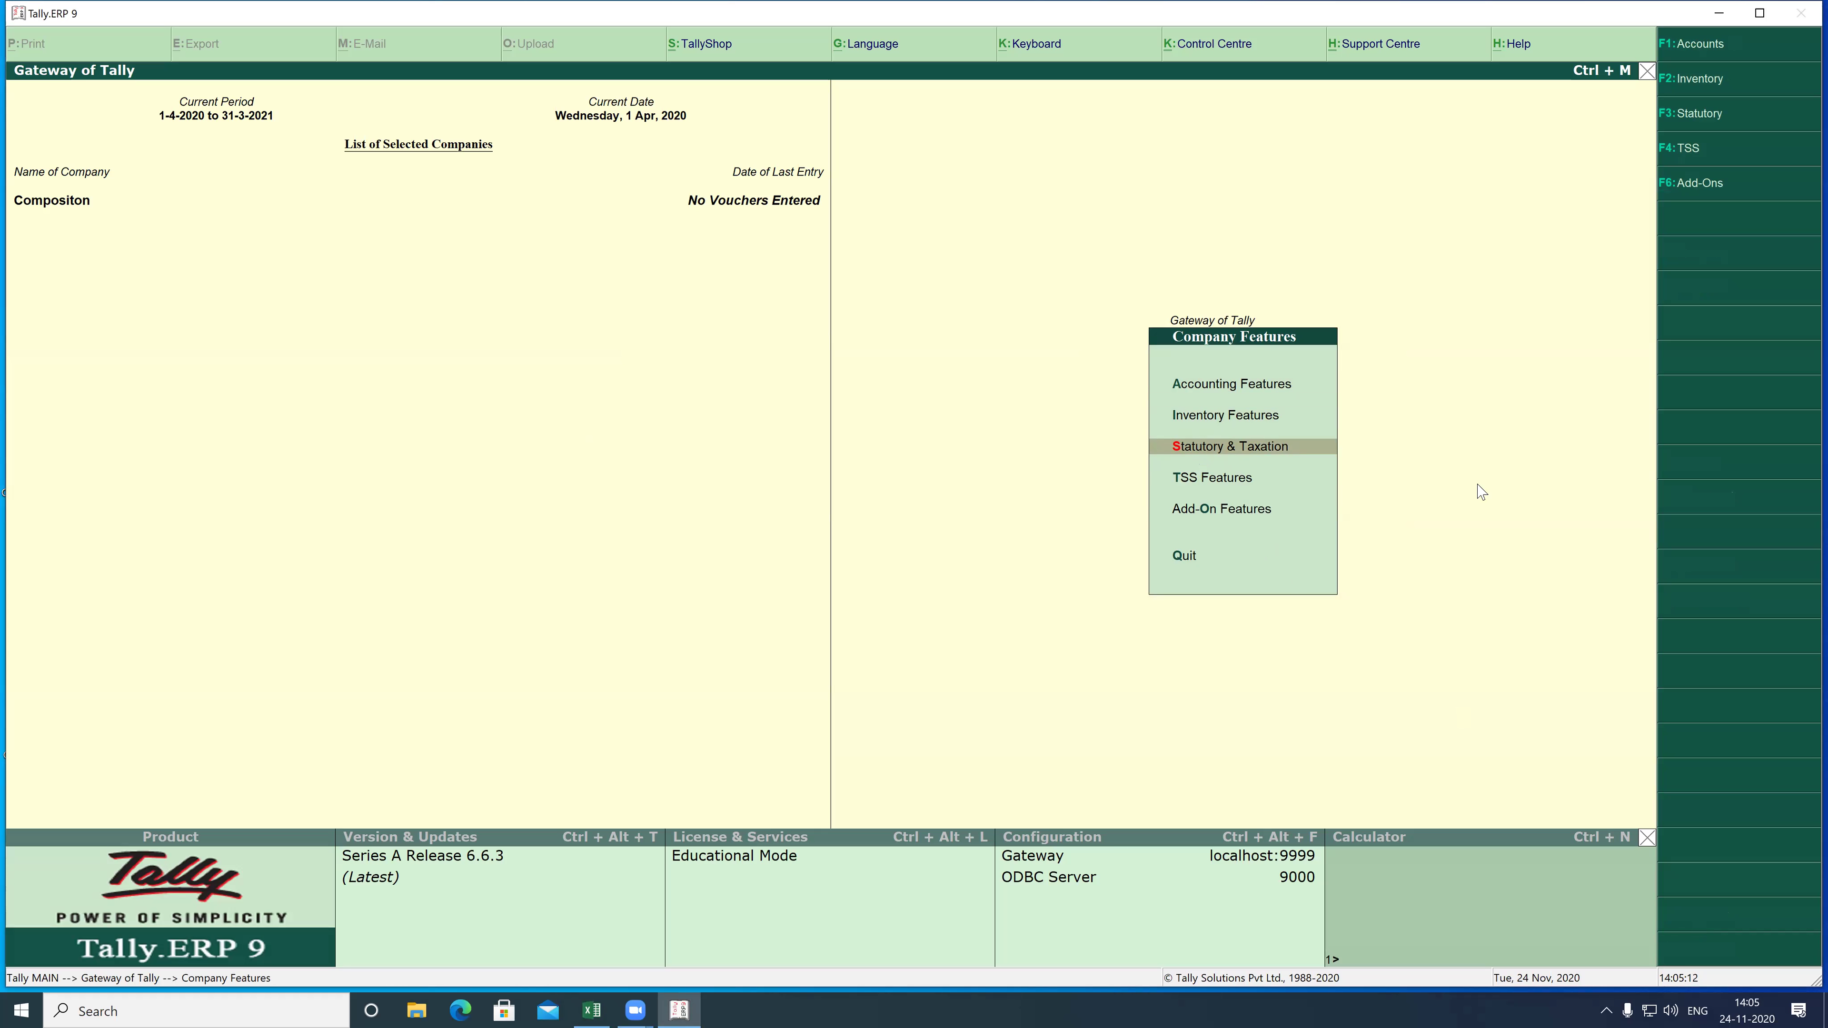
key(Return)
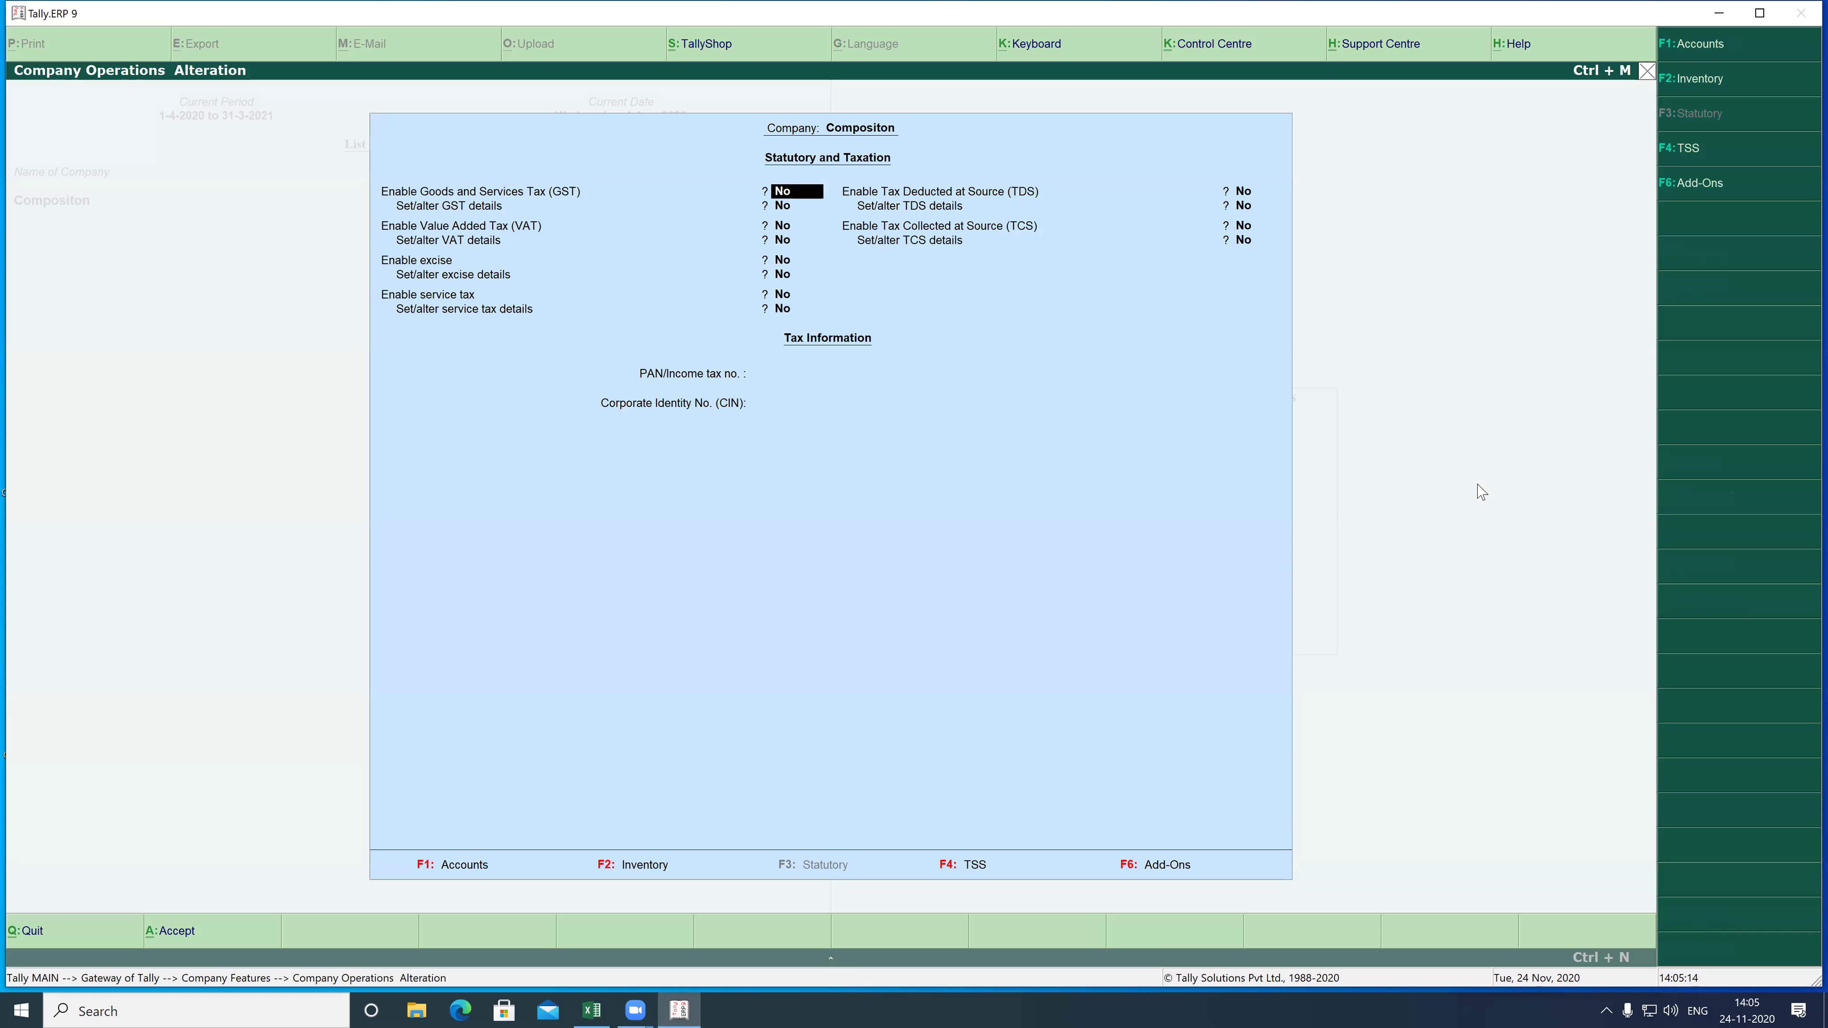
text(y)
key(Return)
text(y)
key(Return)
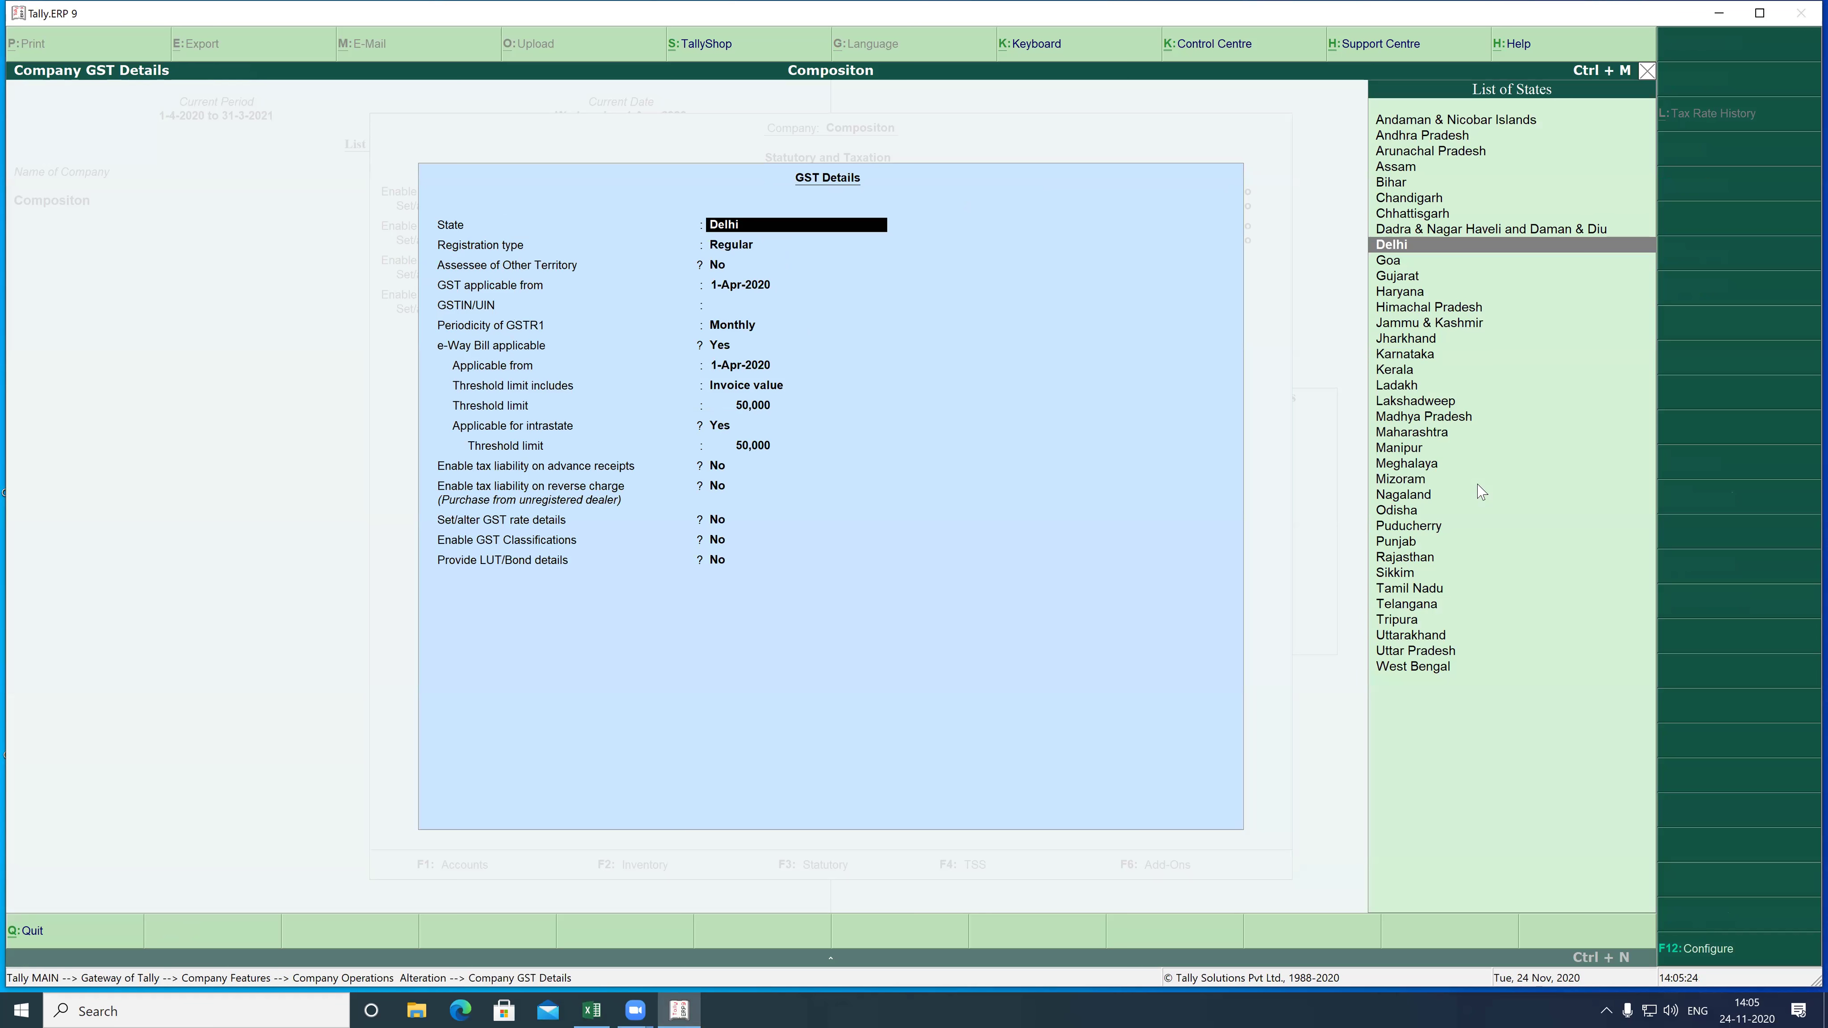
- Set state Delhi, Composition registration applicable from 1-Apr-2020, and enter the company's GSTIN
key(Return)
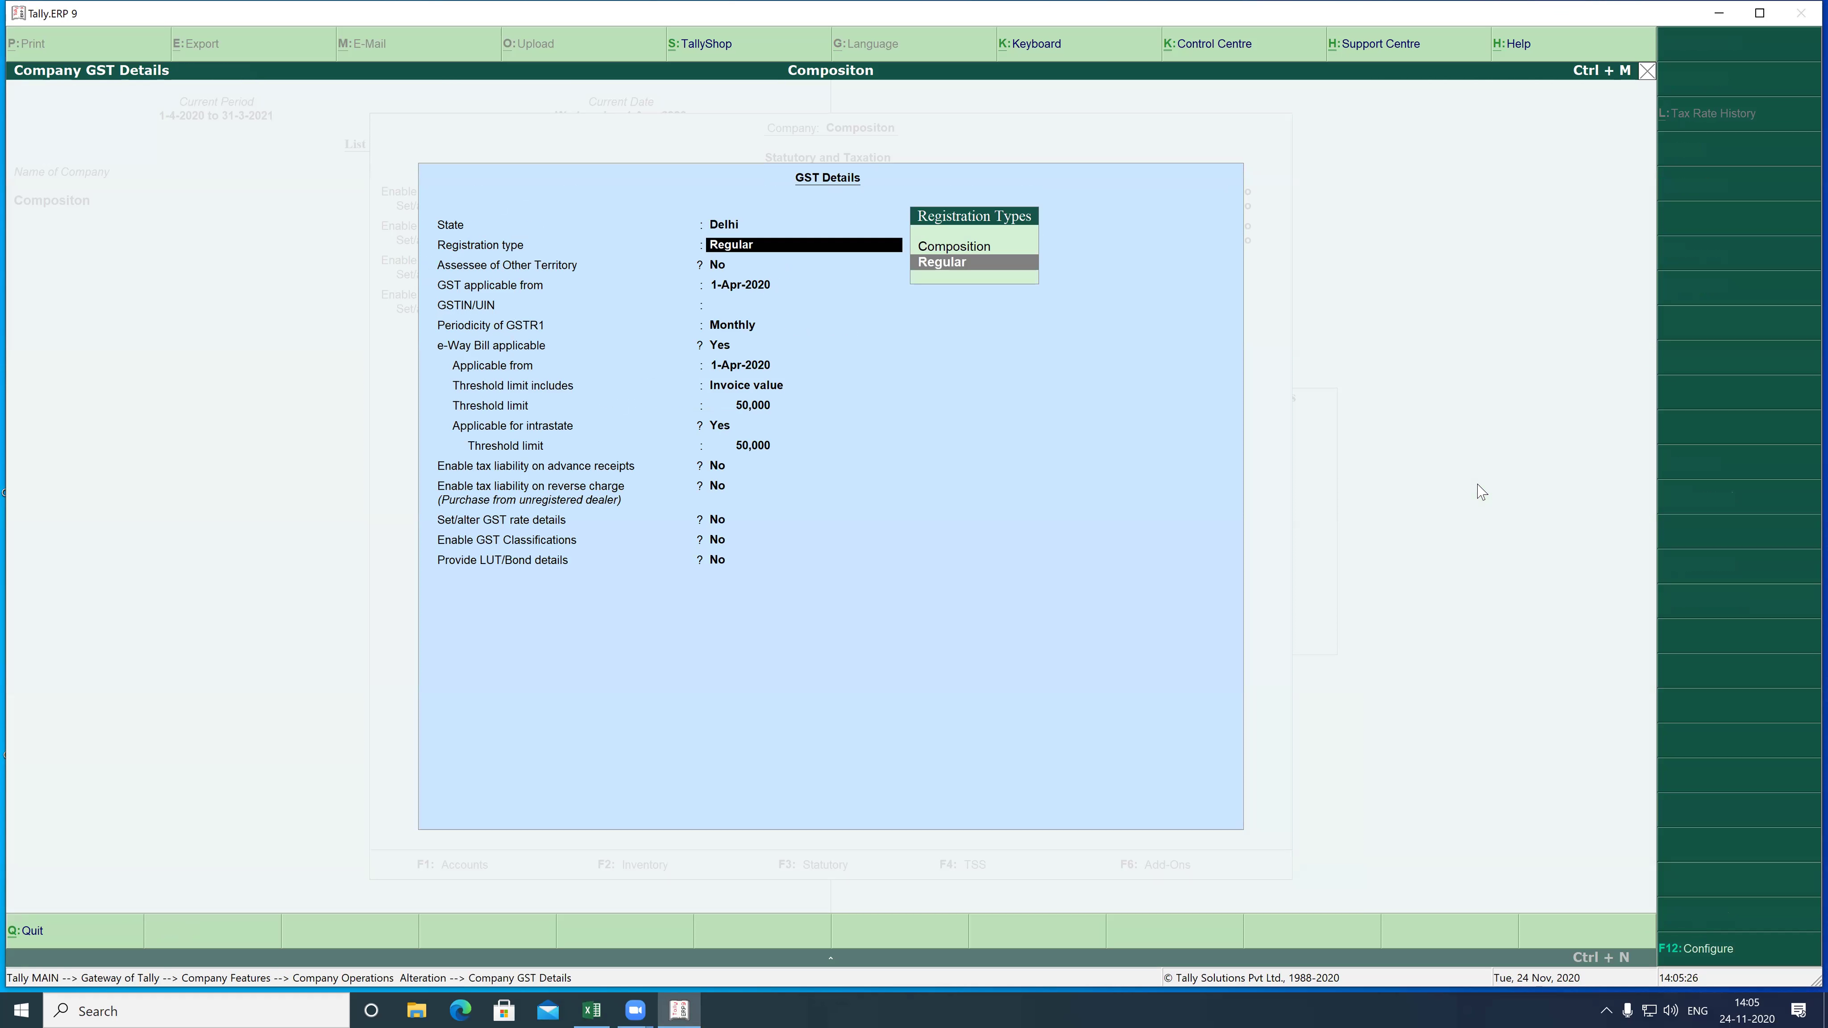
key(Up)
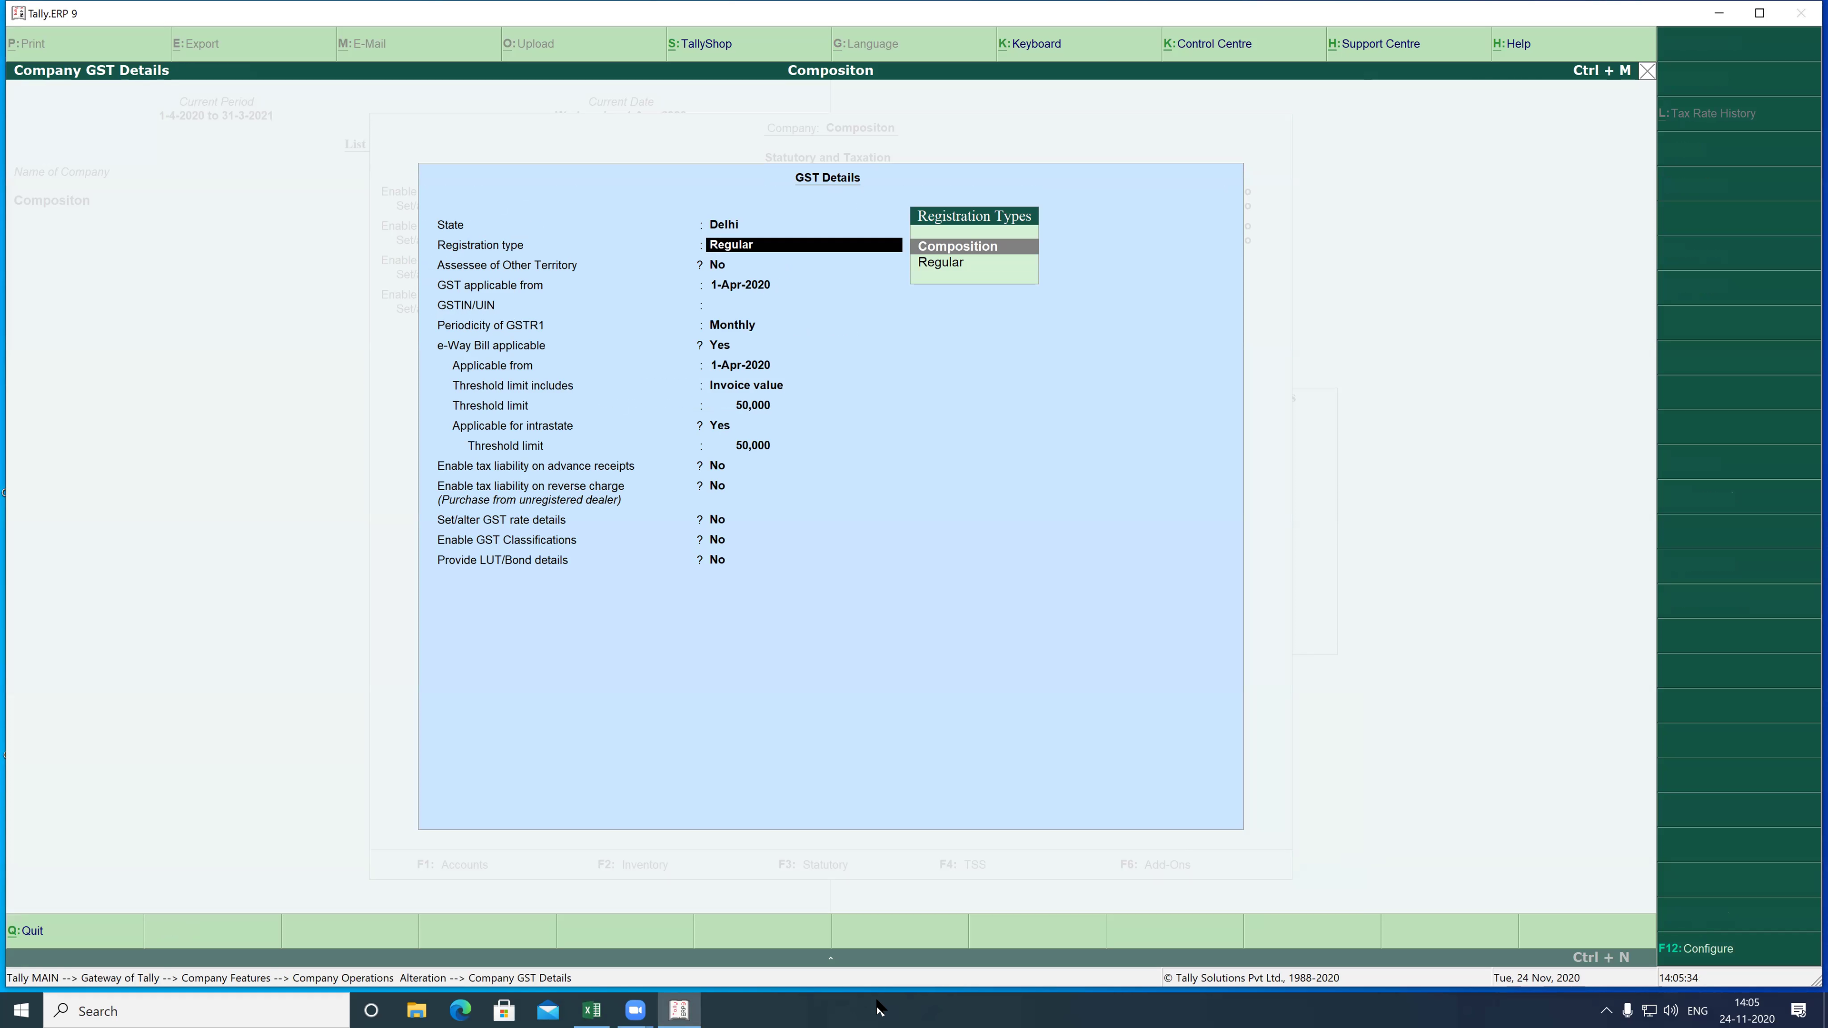
key(Return)
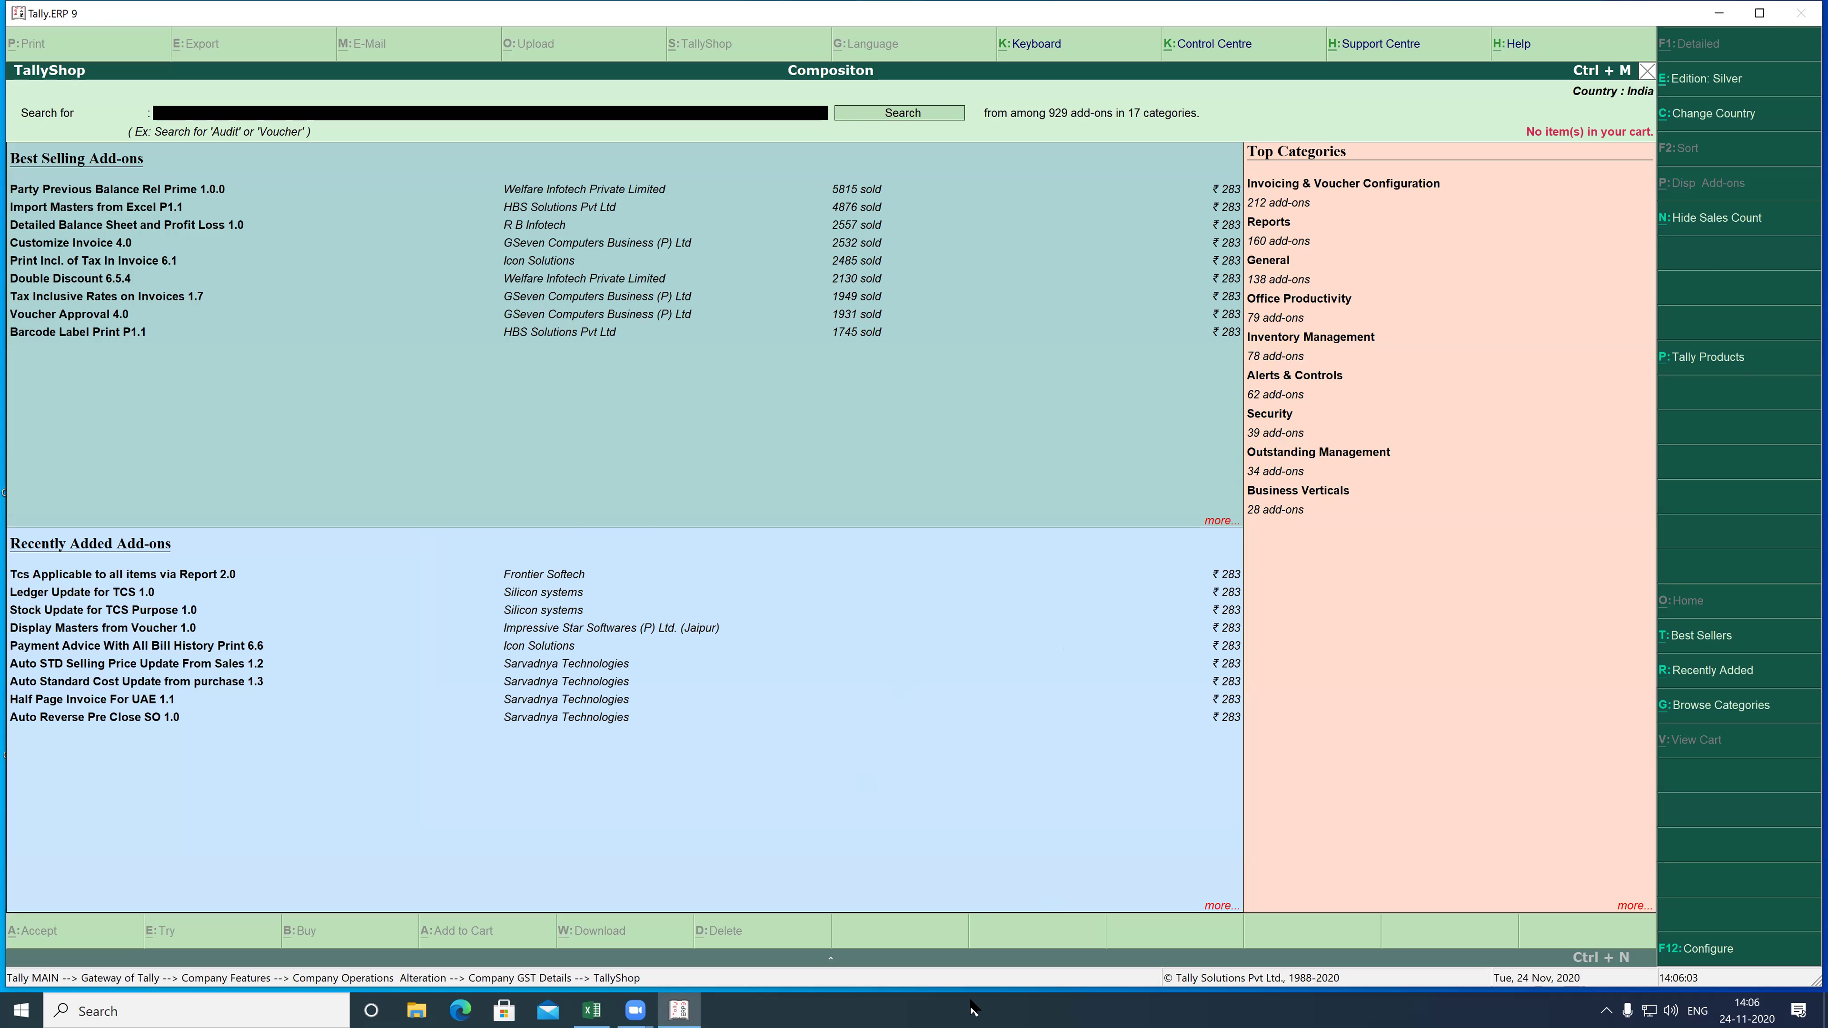
key(Escape)
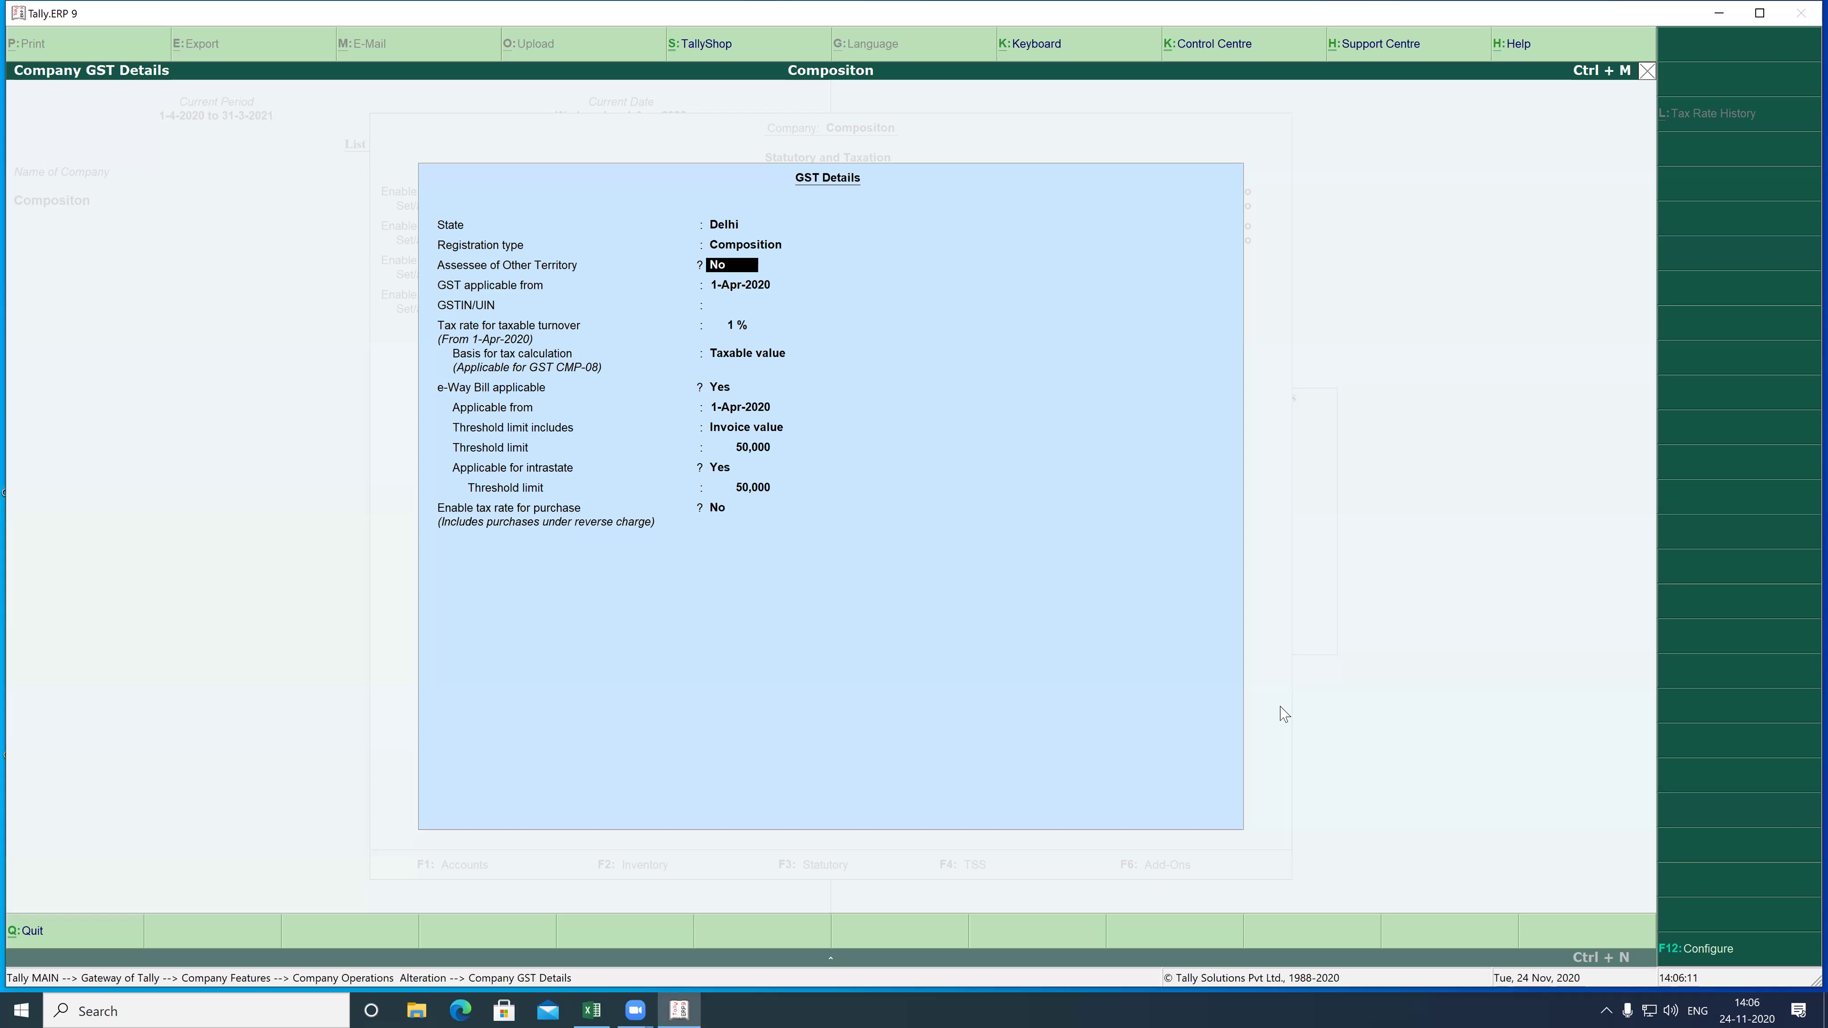
key(Return)
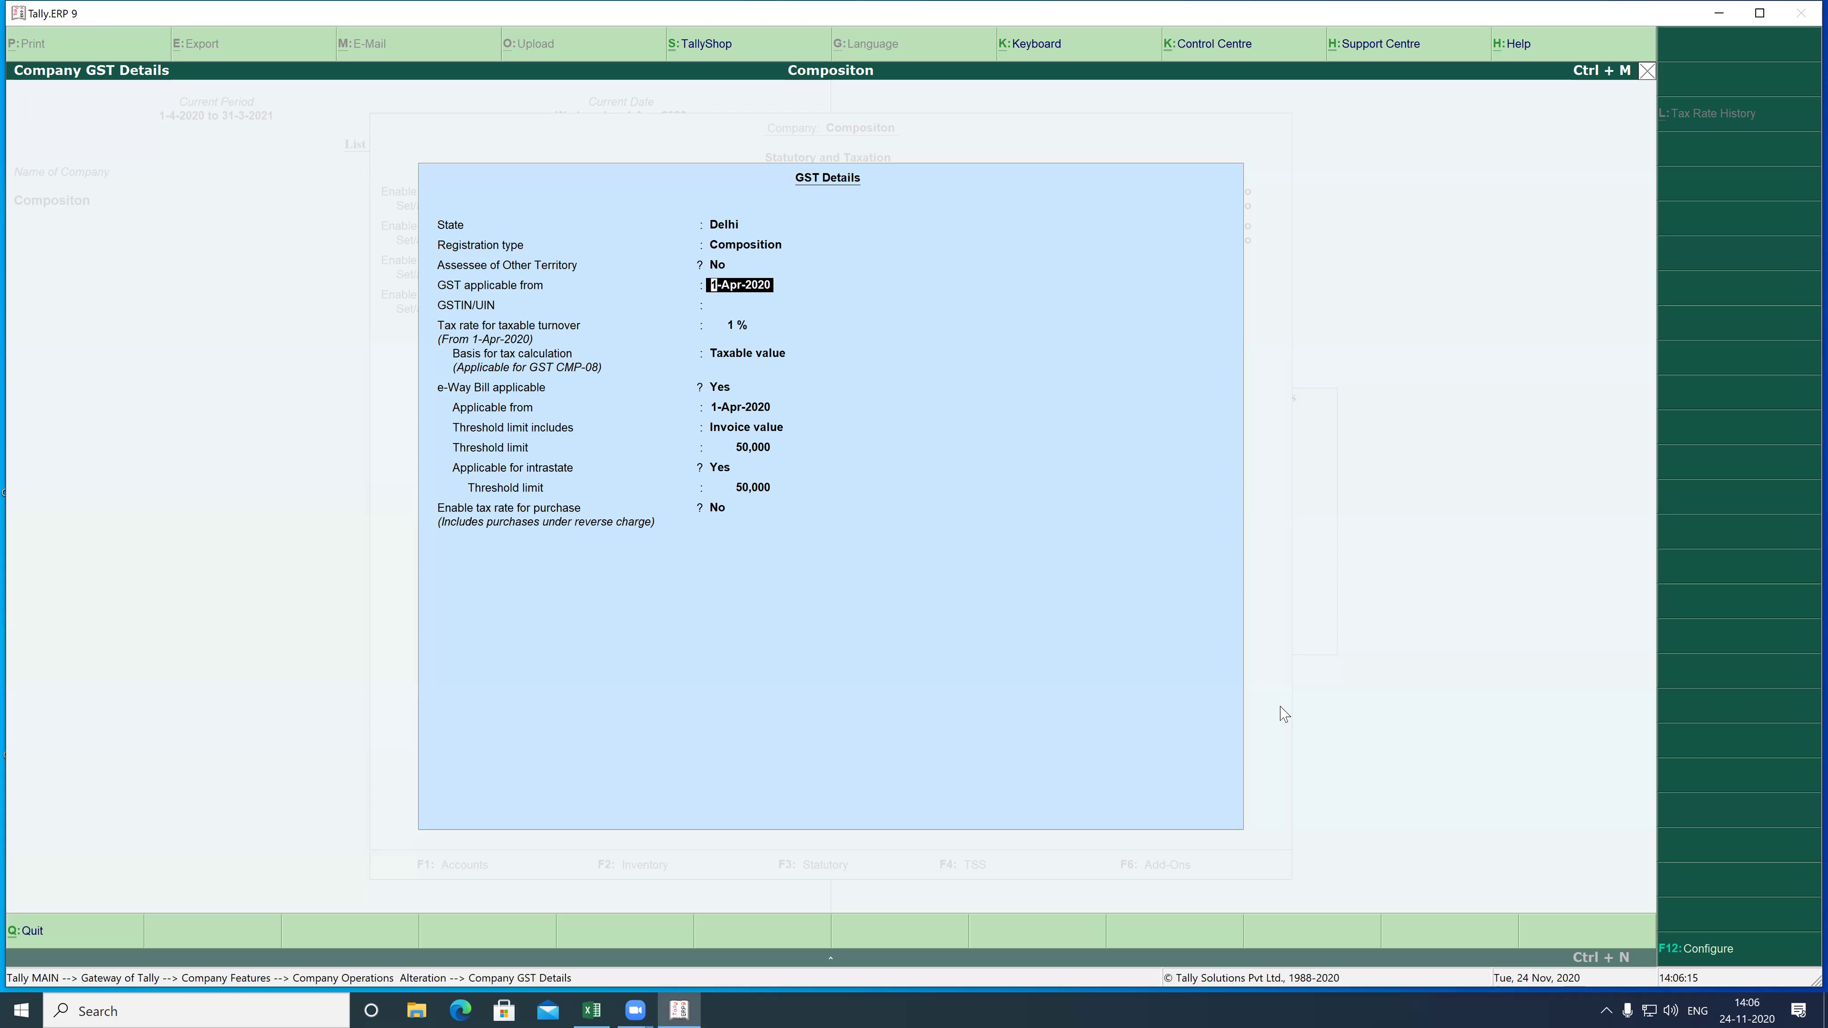
key(Return)
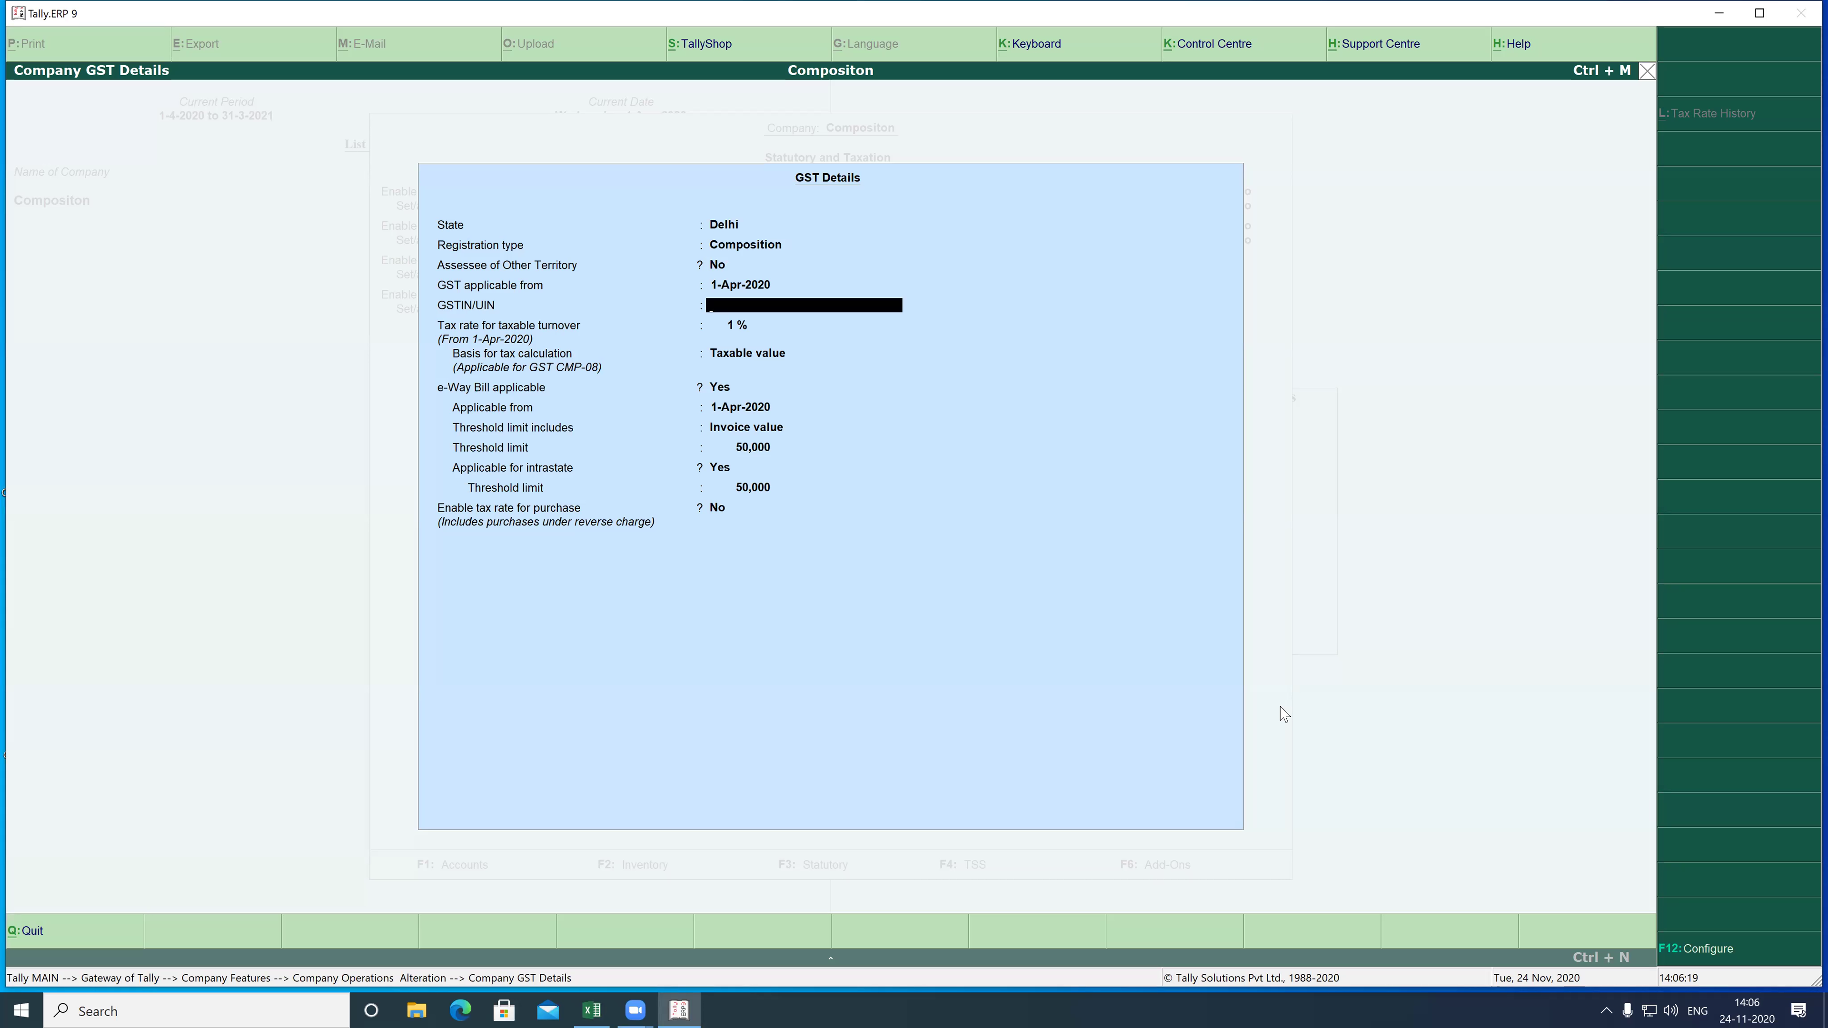
key(Return)
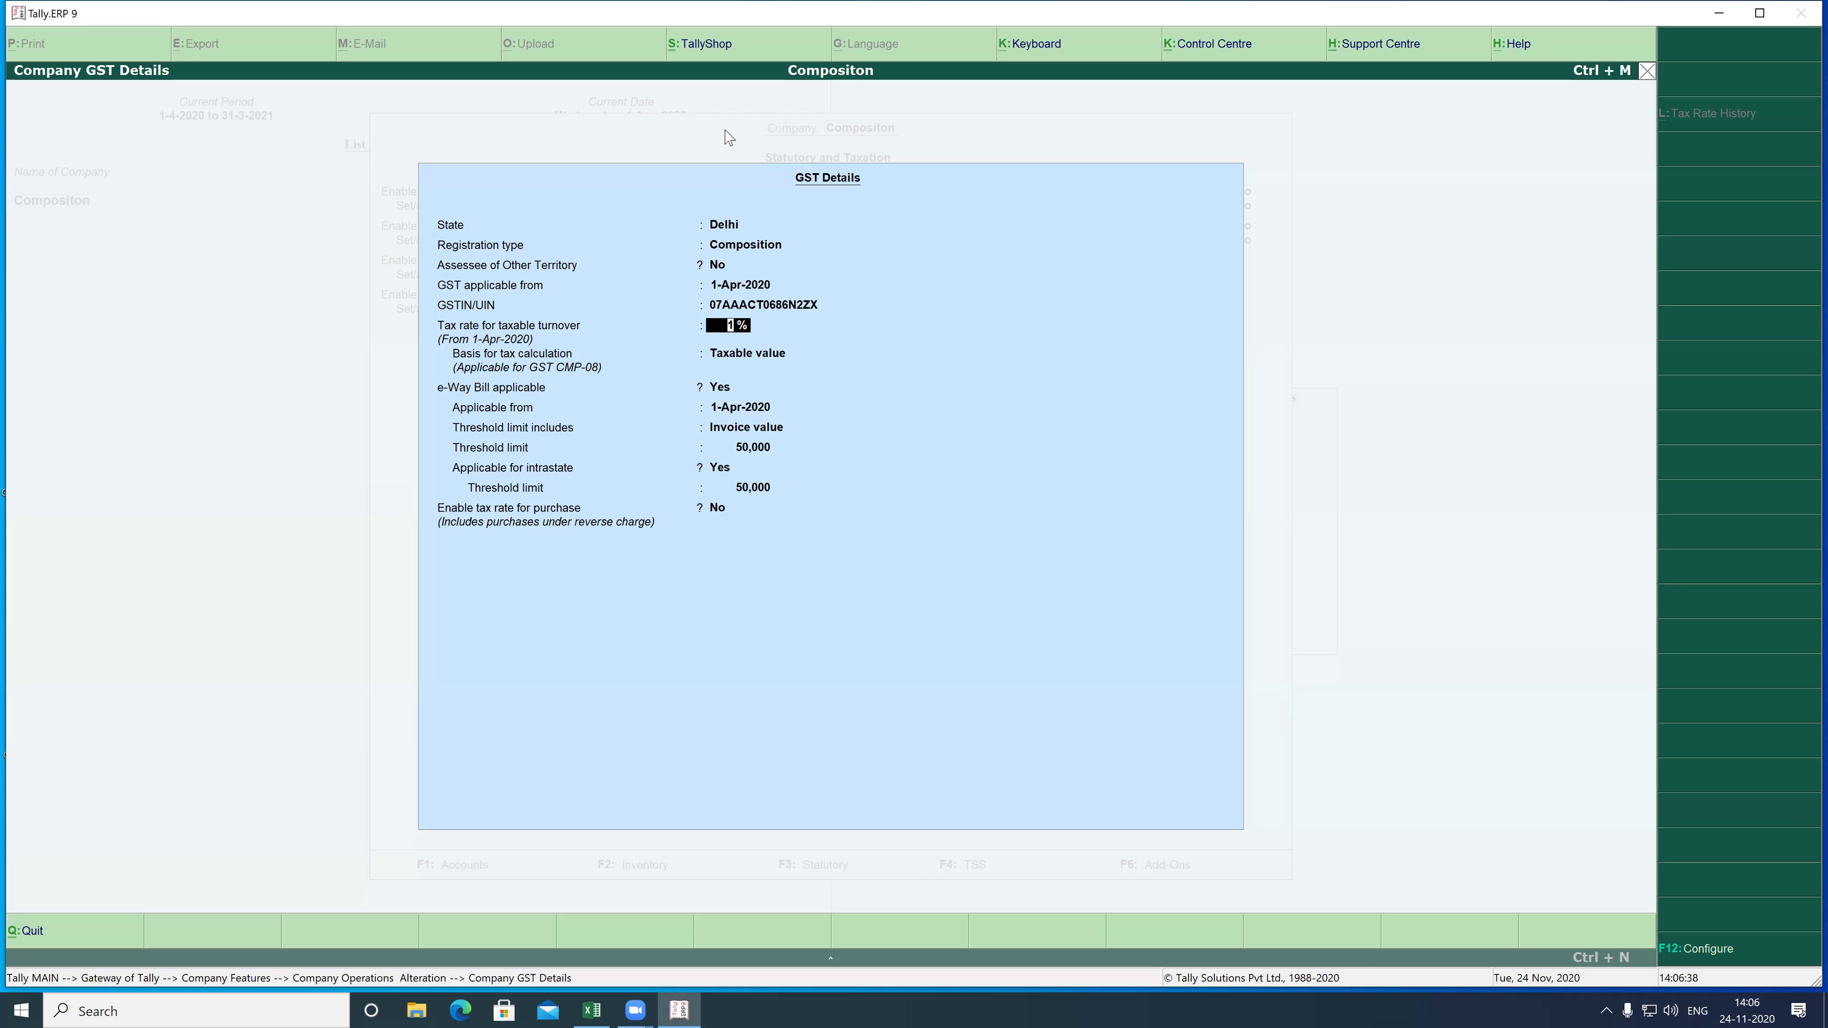
- Keep 1% tax on taxable value, set e-Way Bill to No, and accept the GST and taxation settings
mouse_move(400, 317)
mouse_down()
mouse_move(612, 351)
mouse_move(824, 346)
mouse_up()
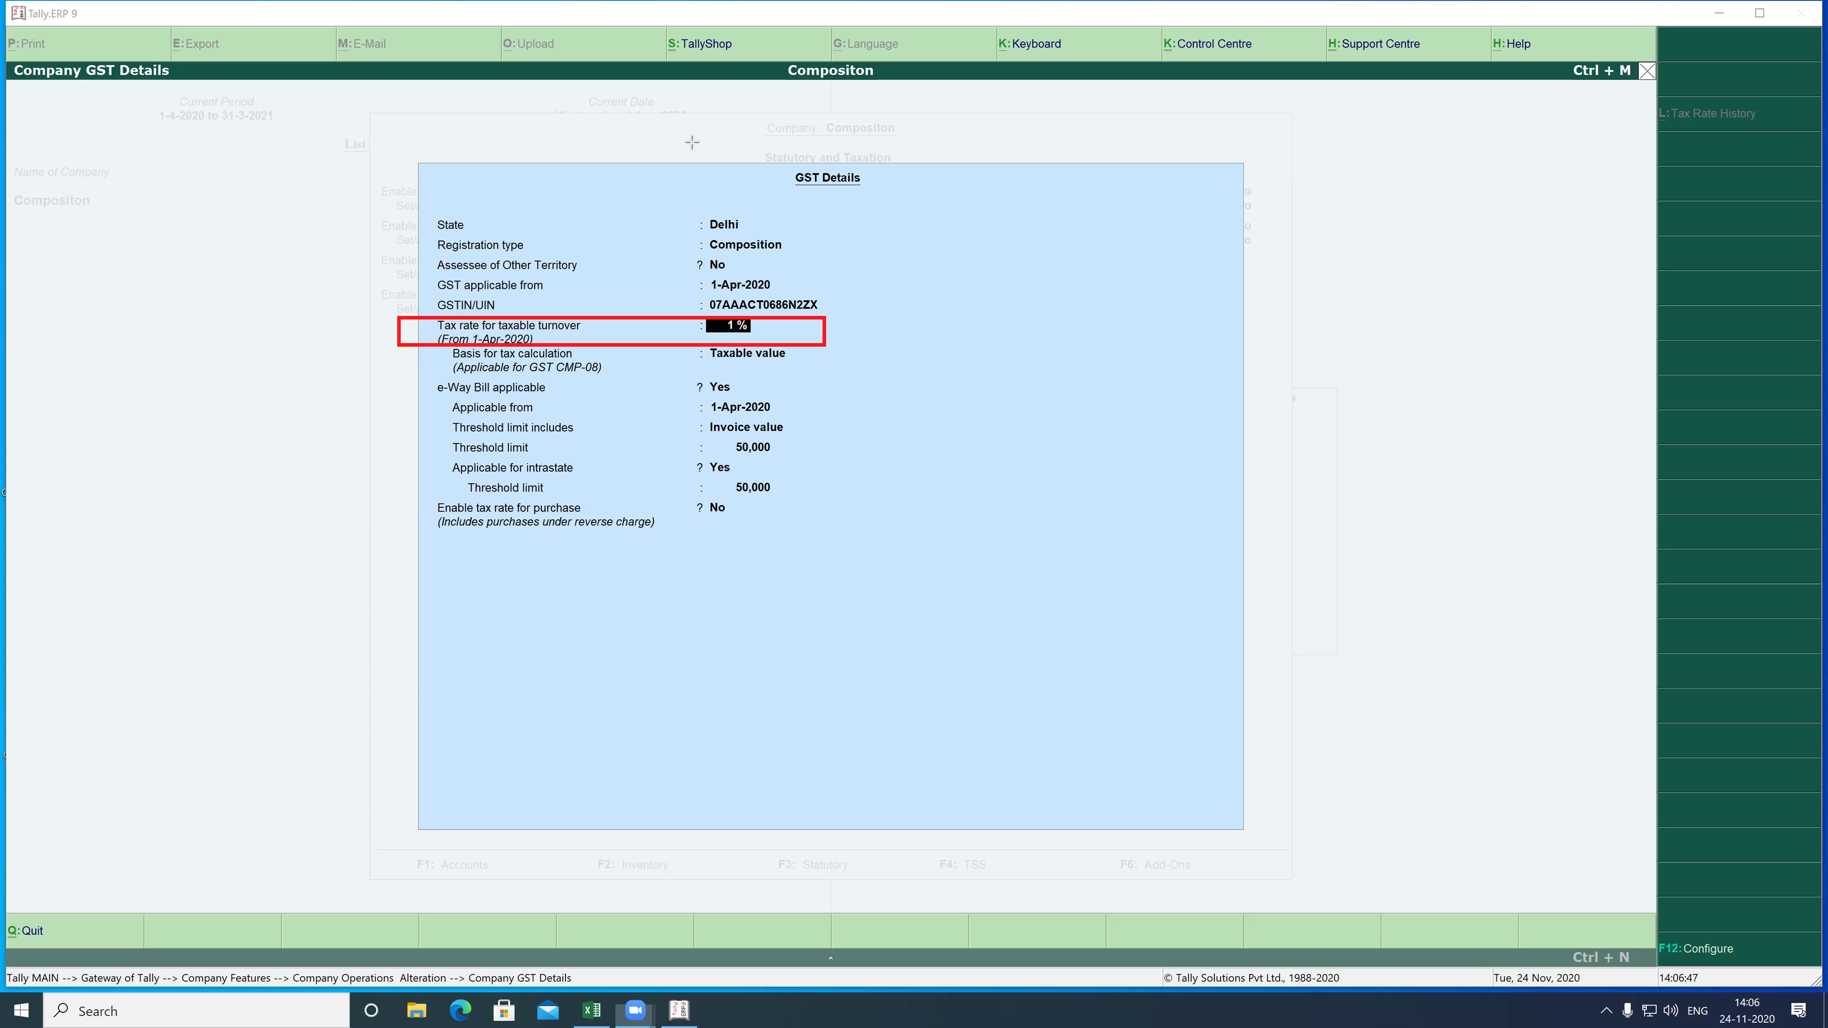
click(1130, 137)
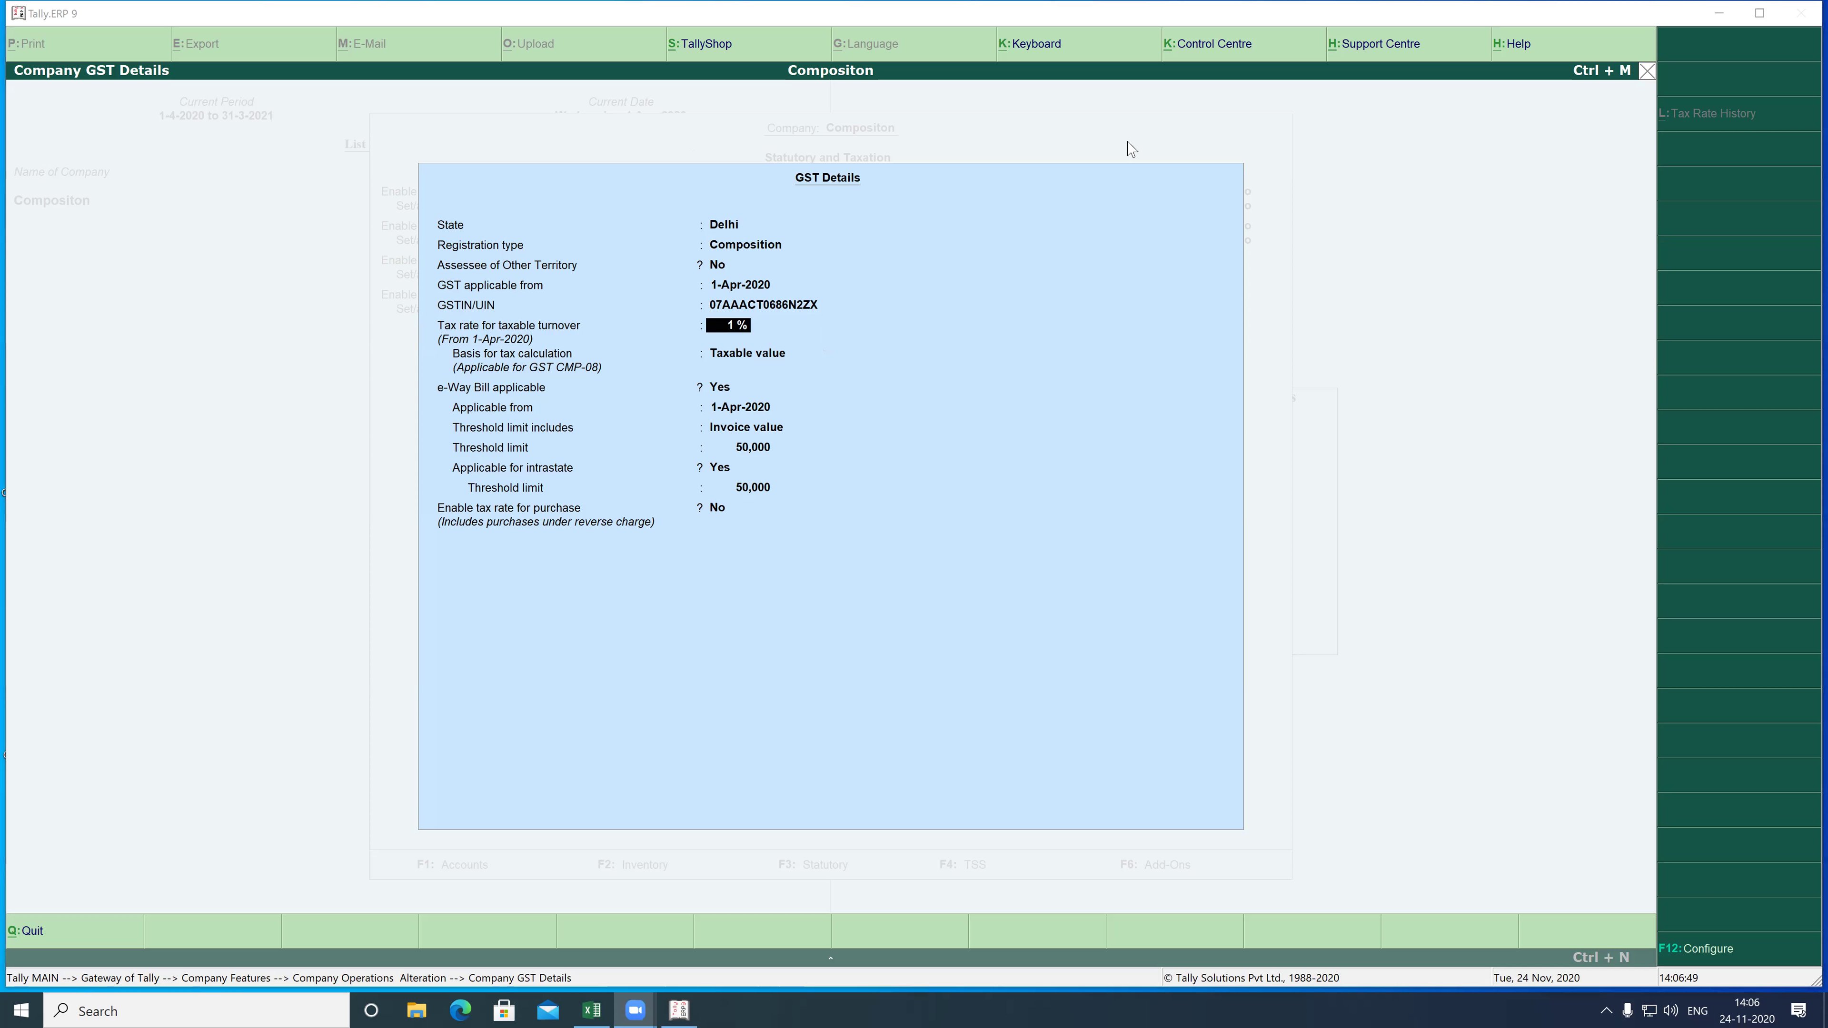
click(819, 344)
key(Return)
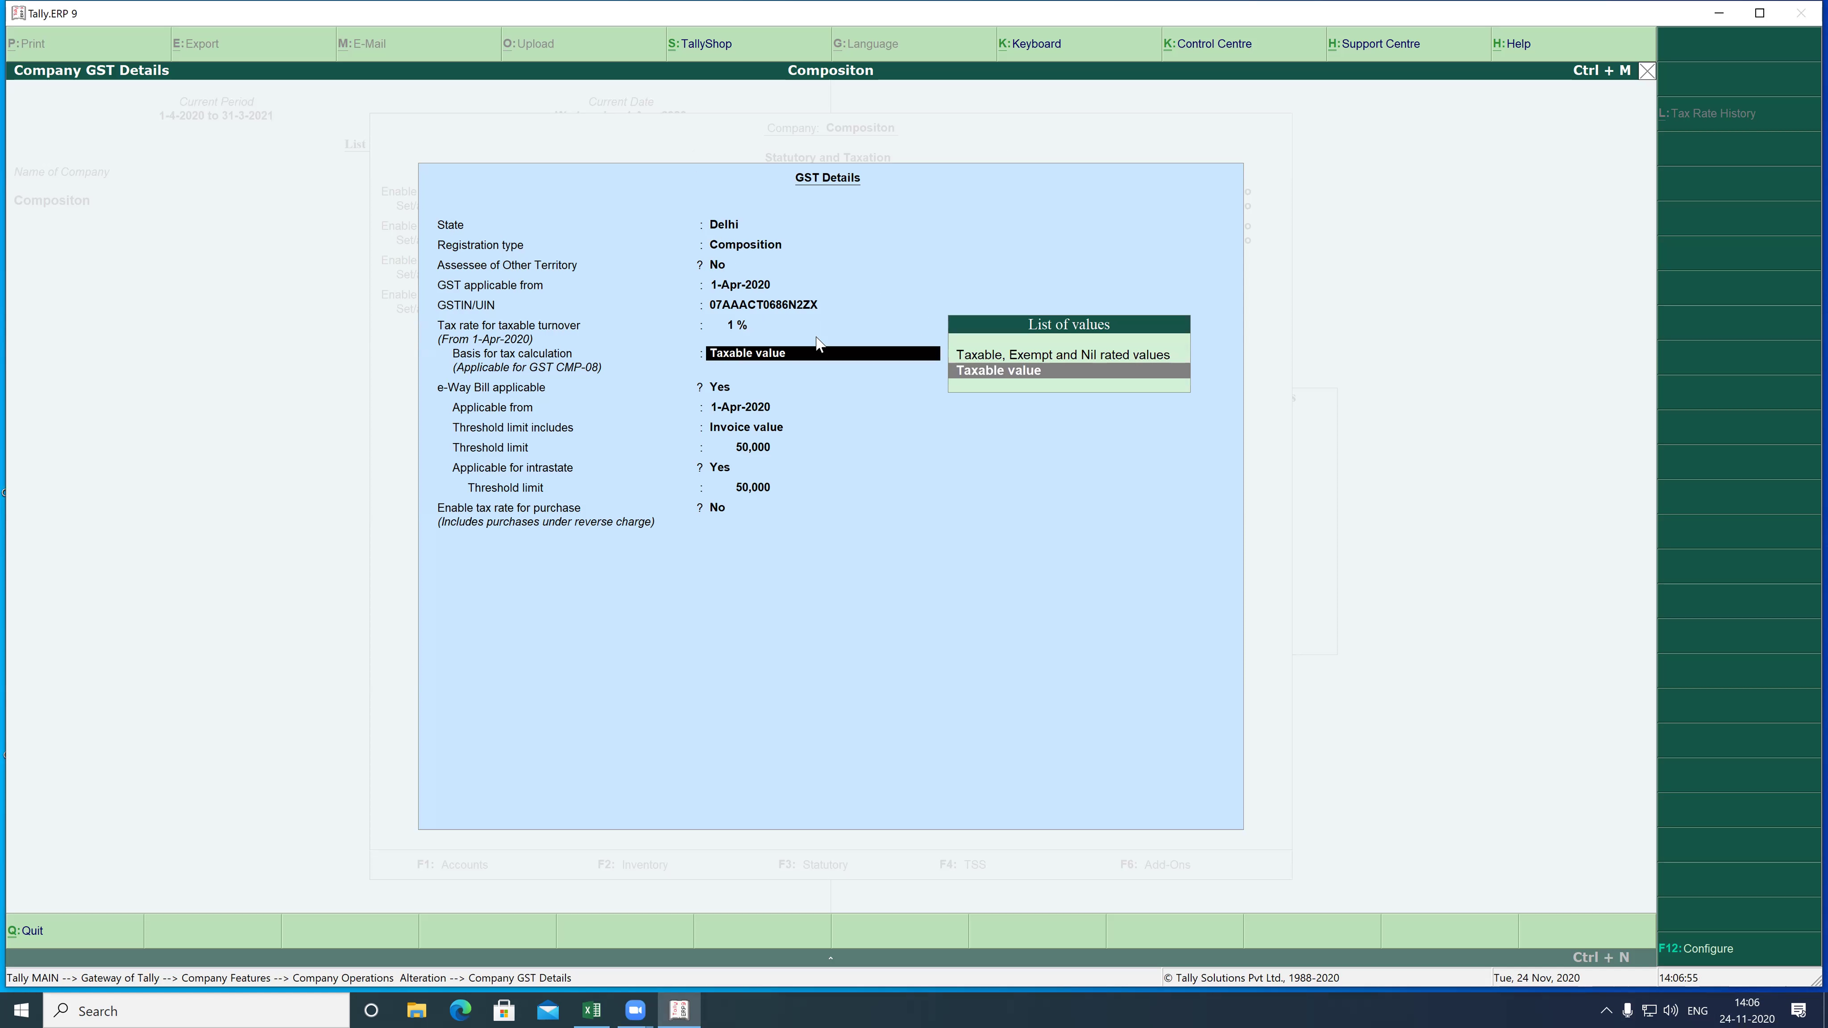
key(Return)
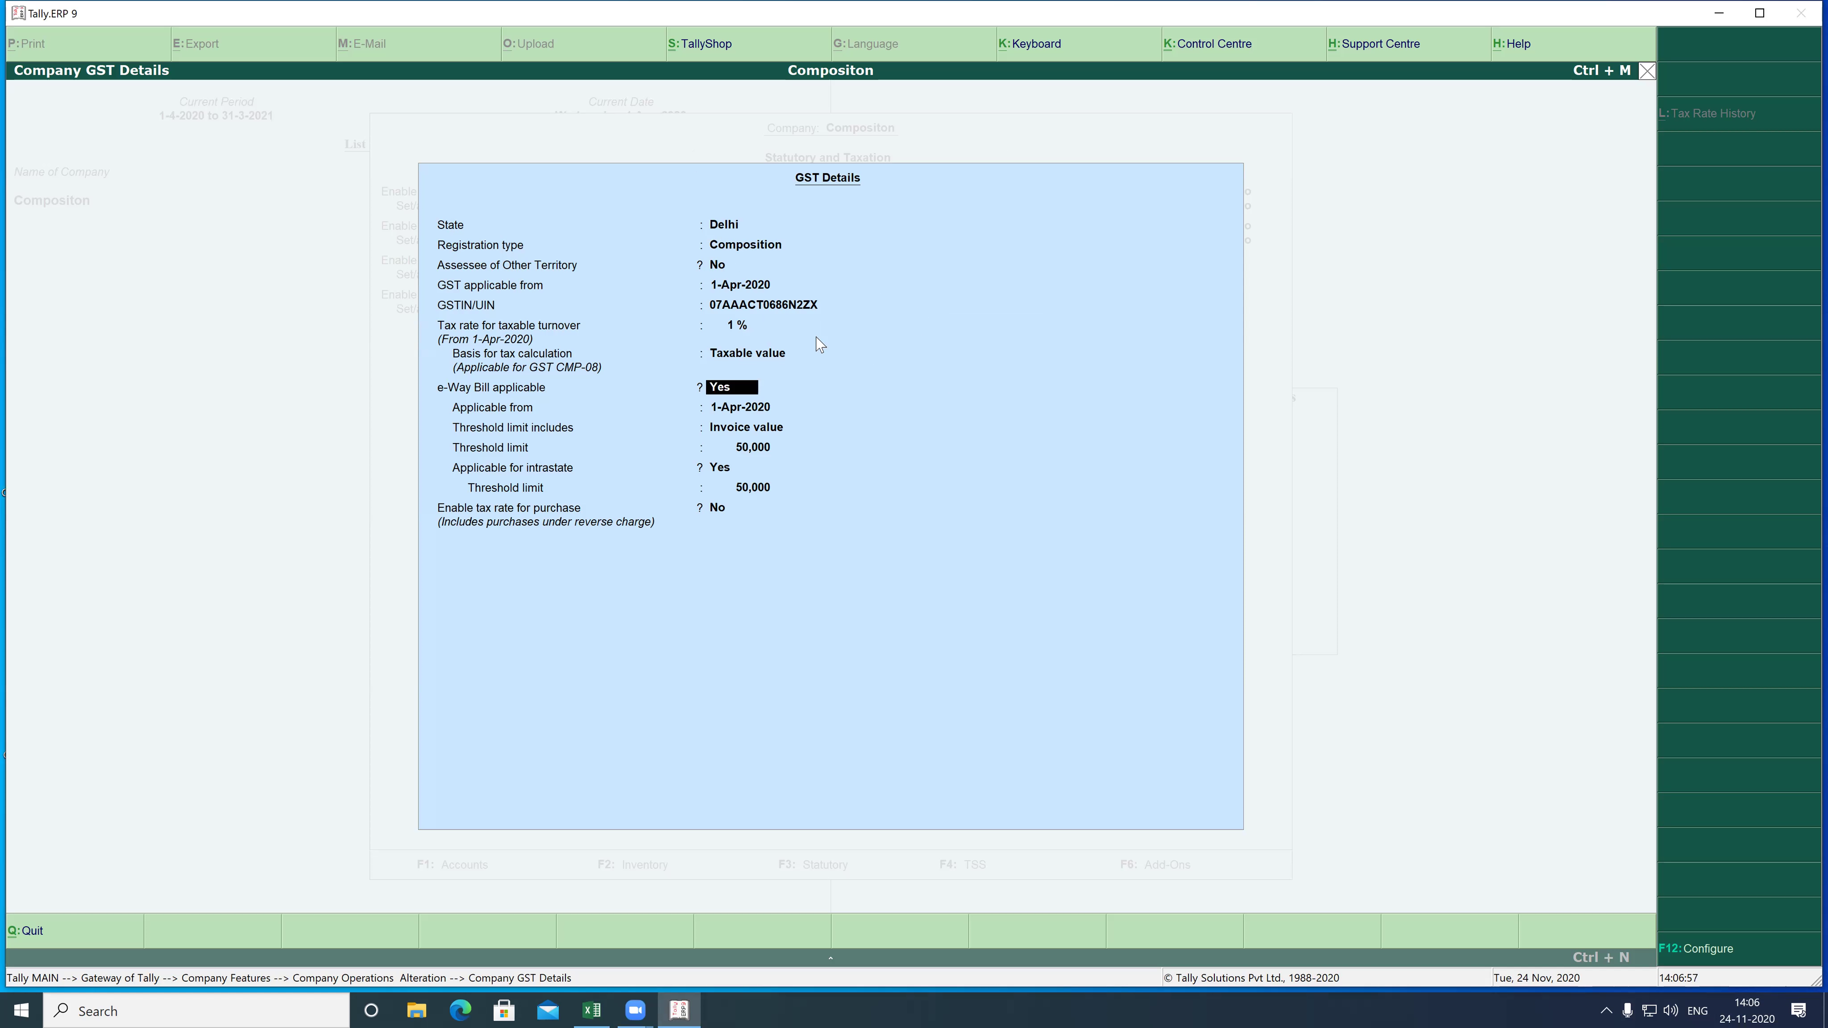
key(n)
key(Return)
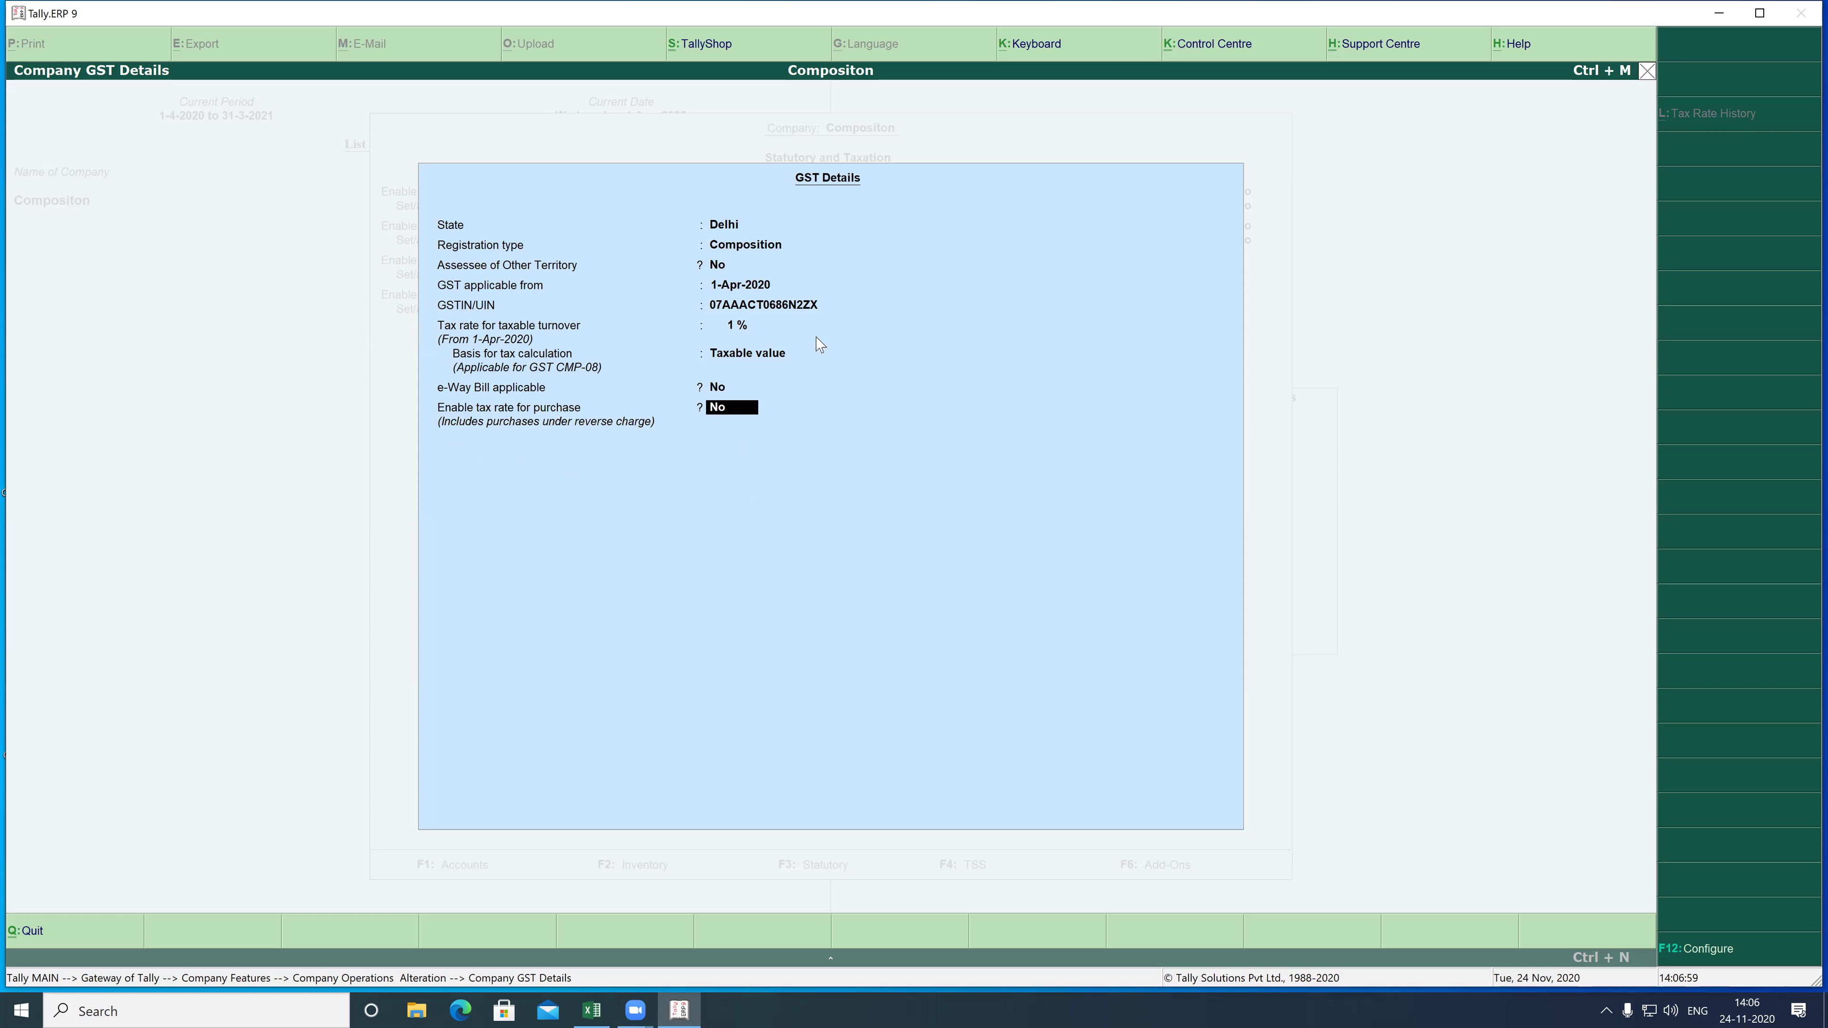
key(Return)
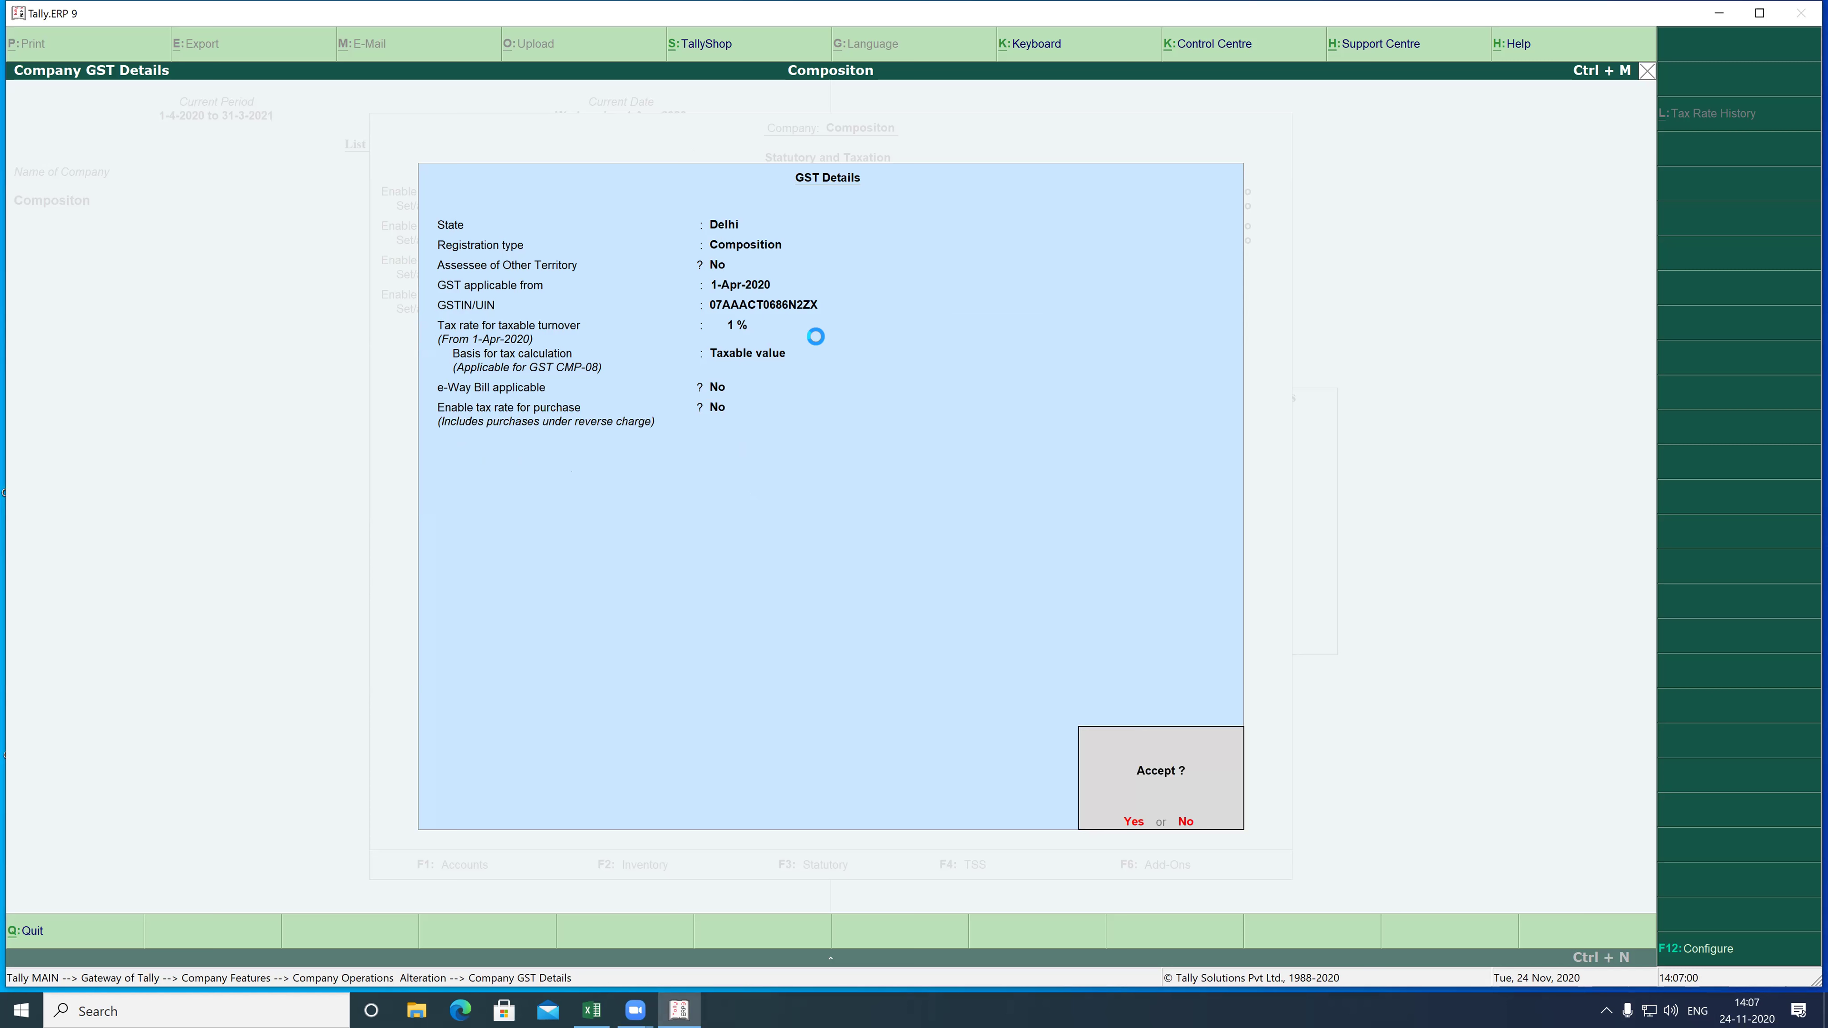
key(Return)
key(Return)
key(Return)
key(Return)
key(Return)
key(Return)
key(Return)
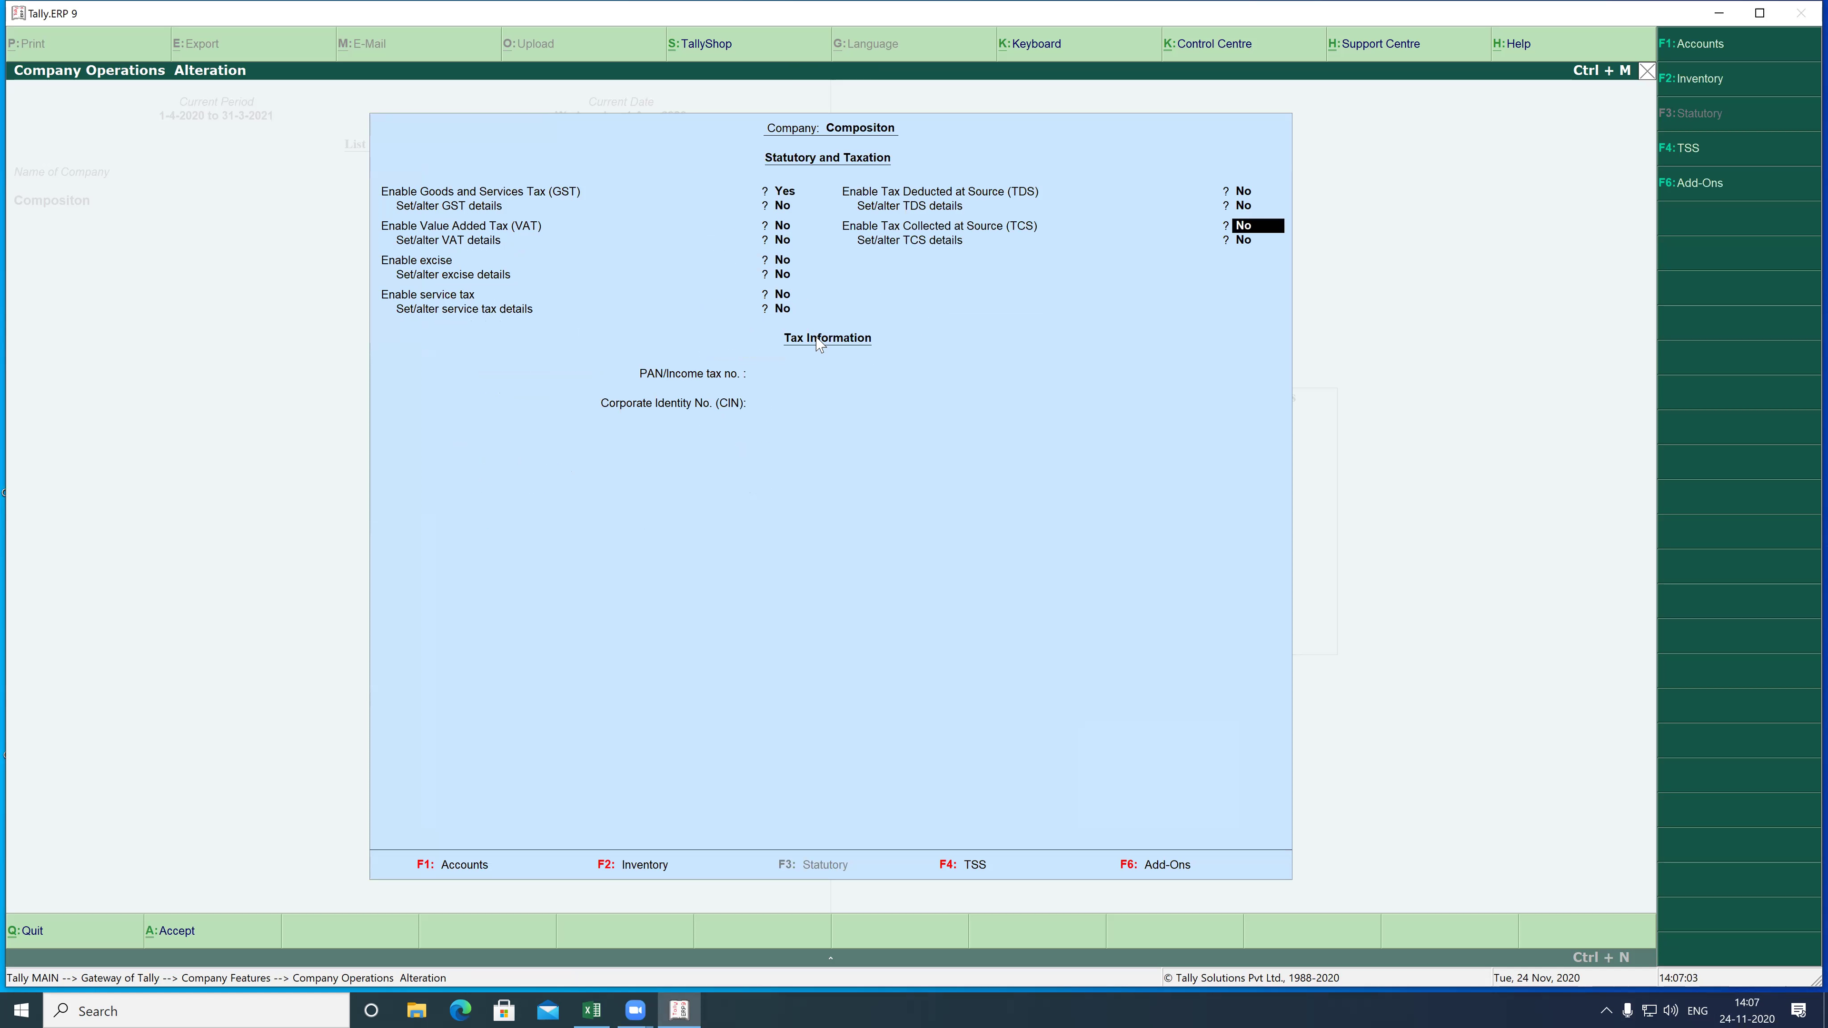
key(Return)
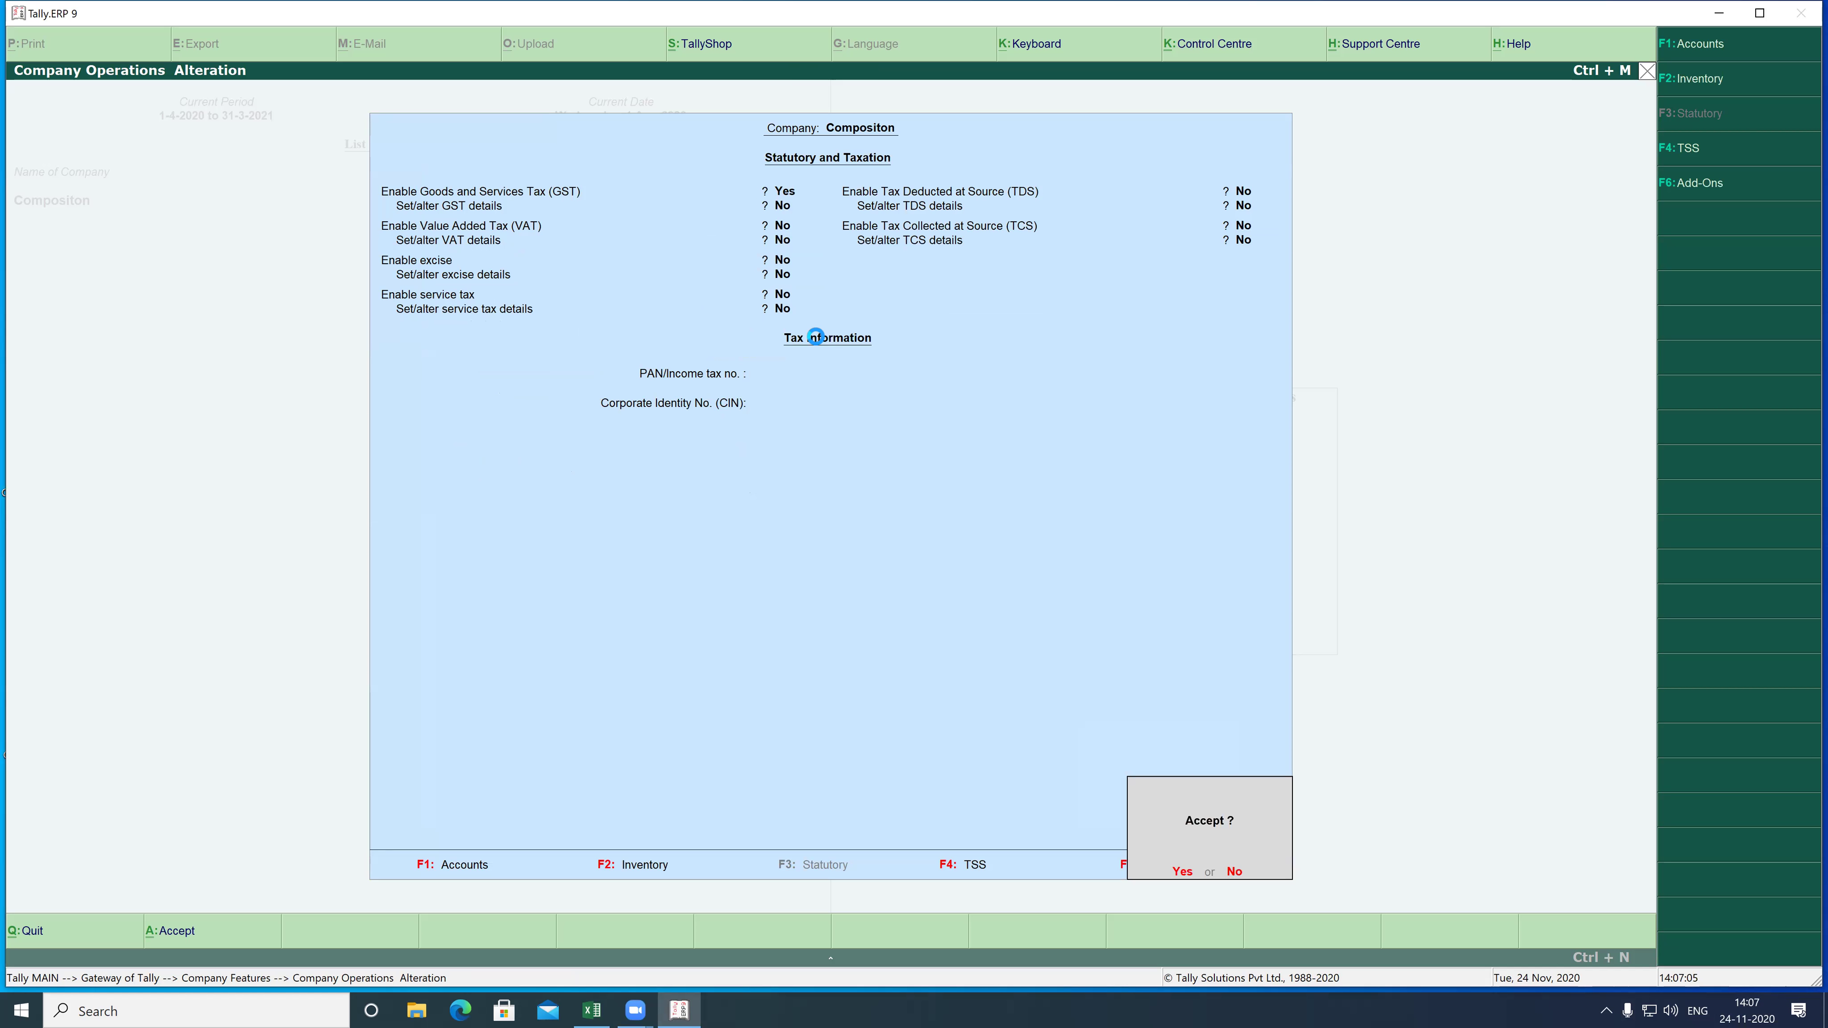
key(Return)
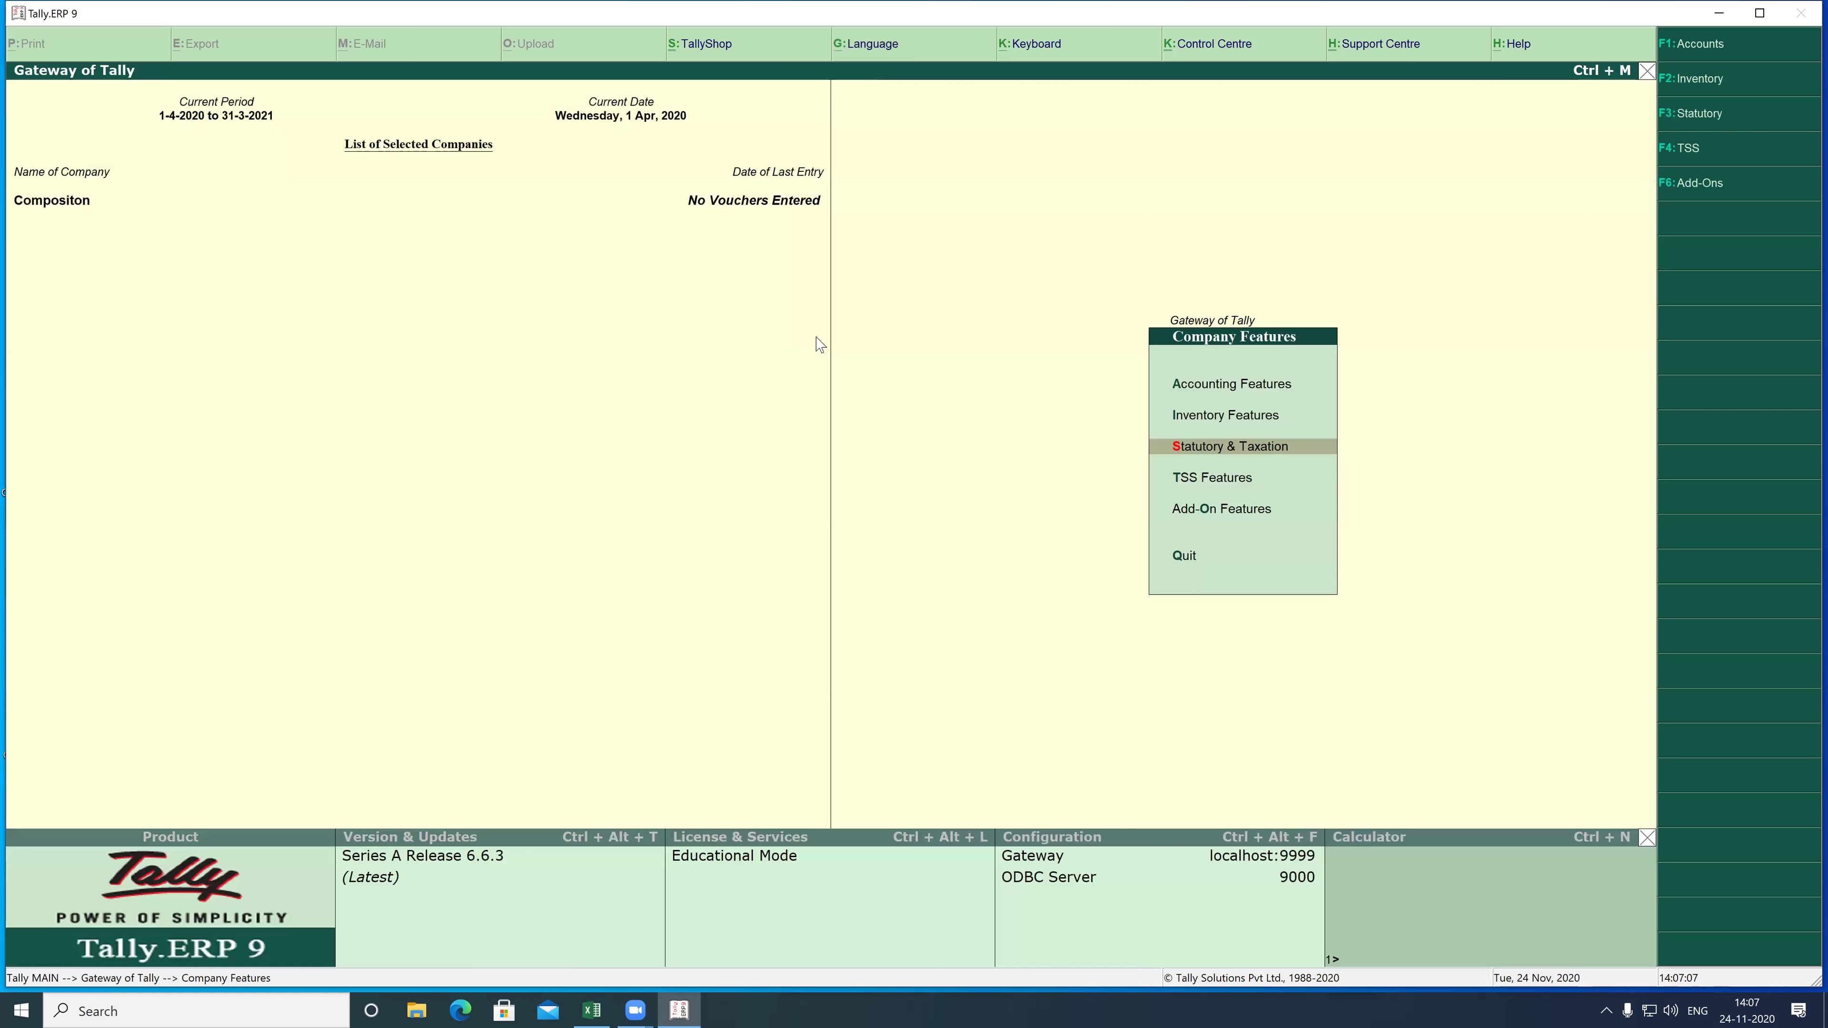
- Leave Company Features to return to the Gateway of Tally
key(Escape)
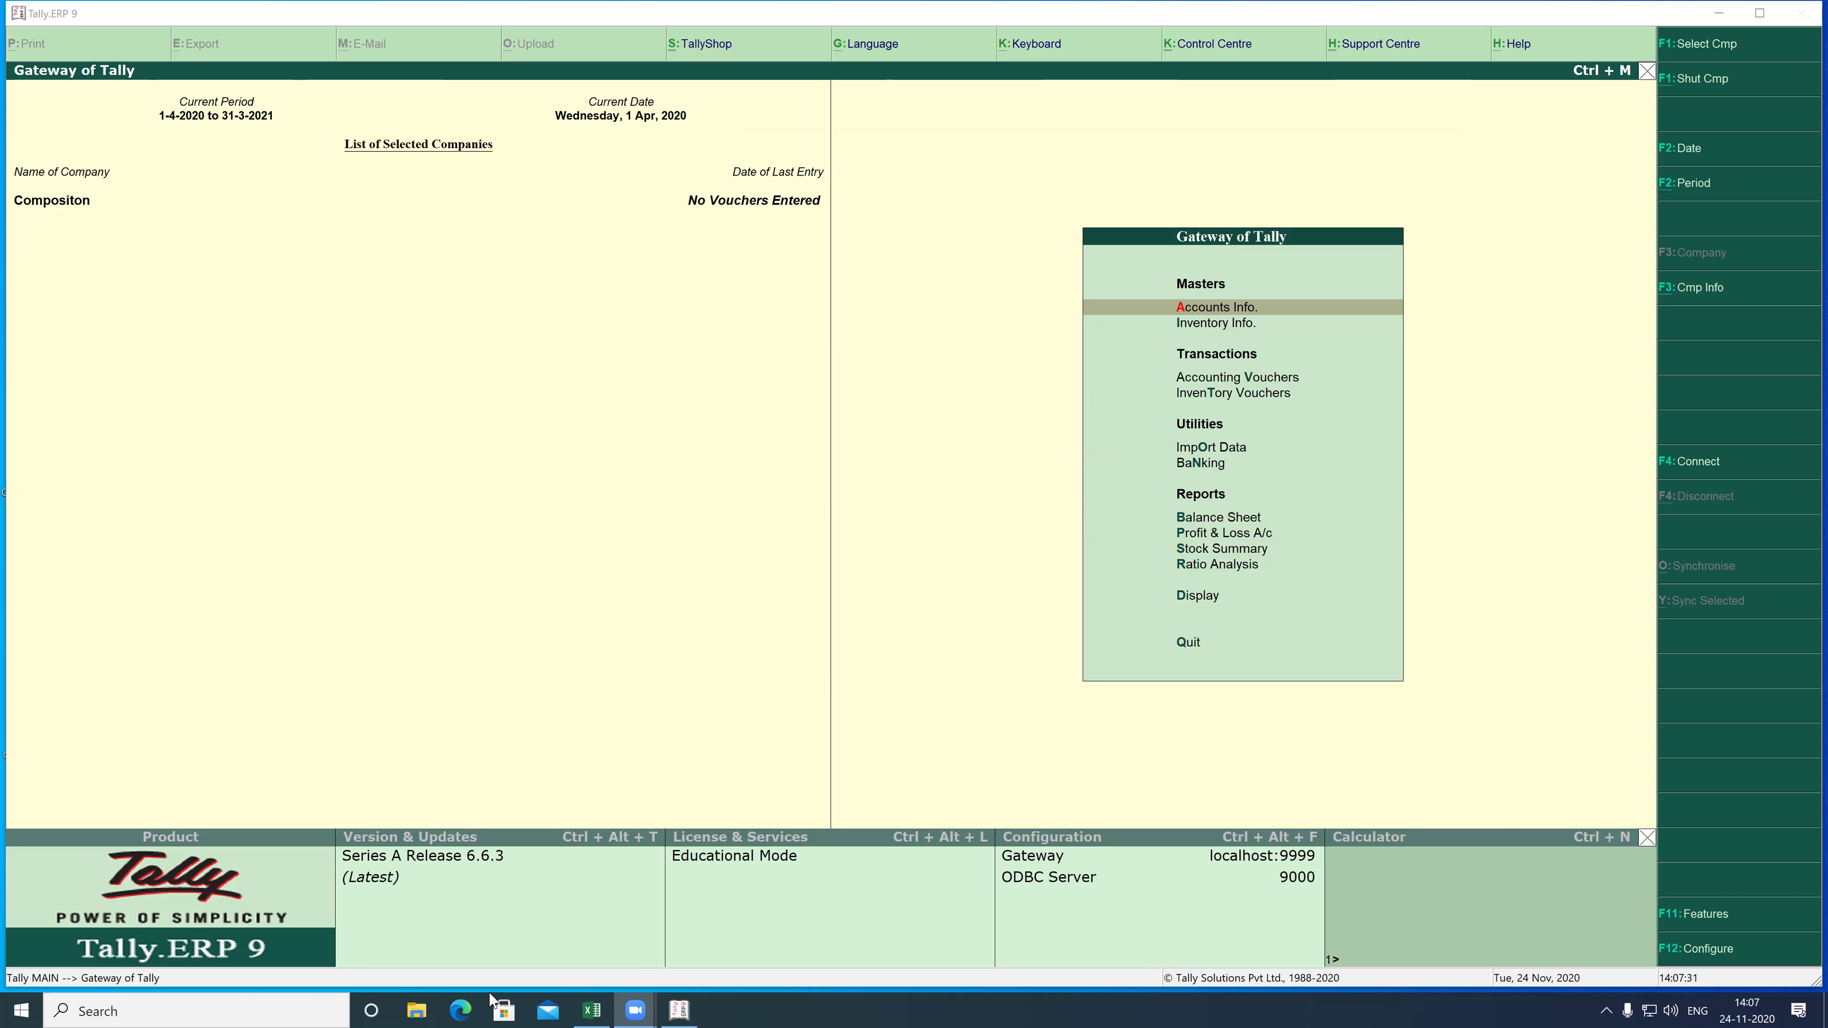
- Create and save a Capital ledger under Capital Account via Accounts Info > Ledgers
click(1164, 308)
key(Down)
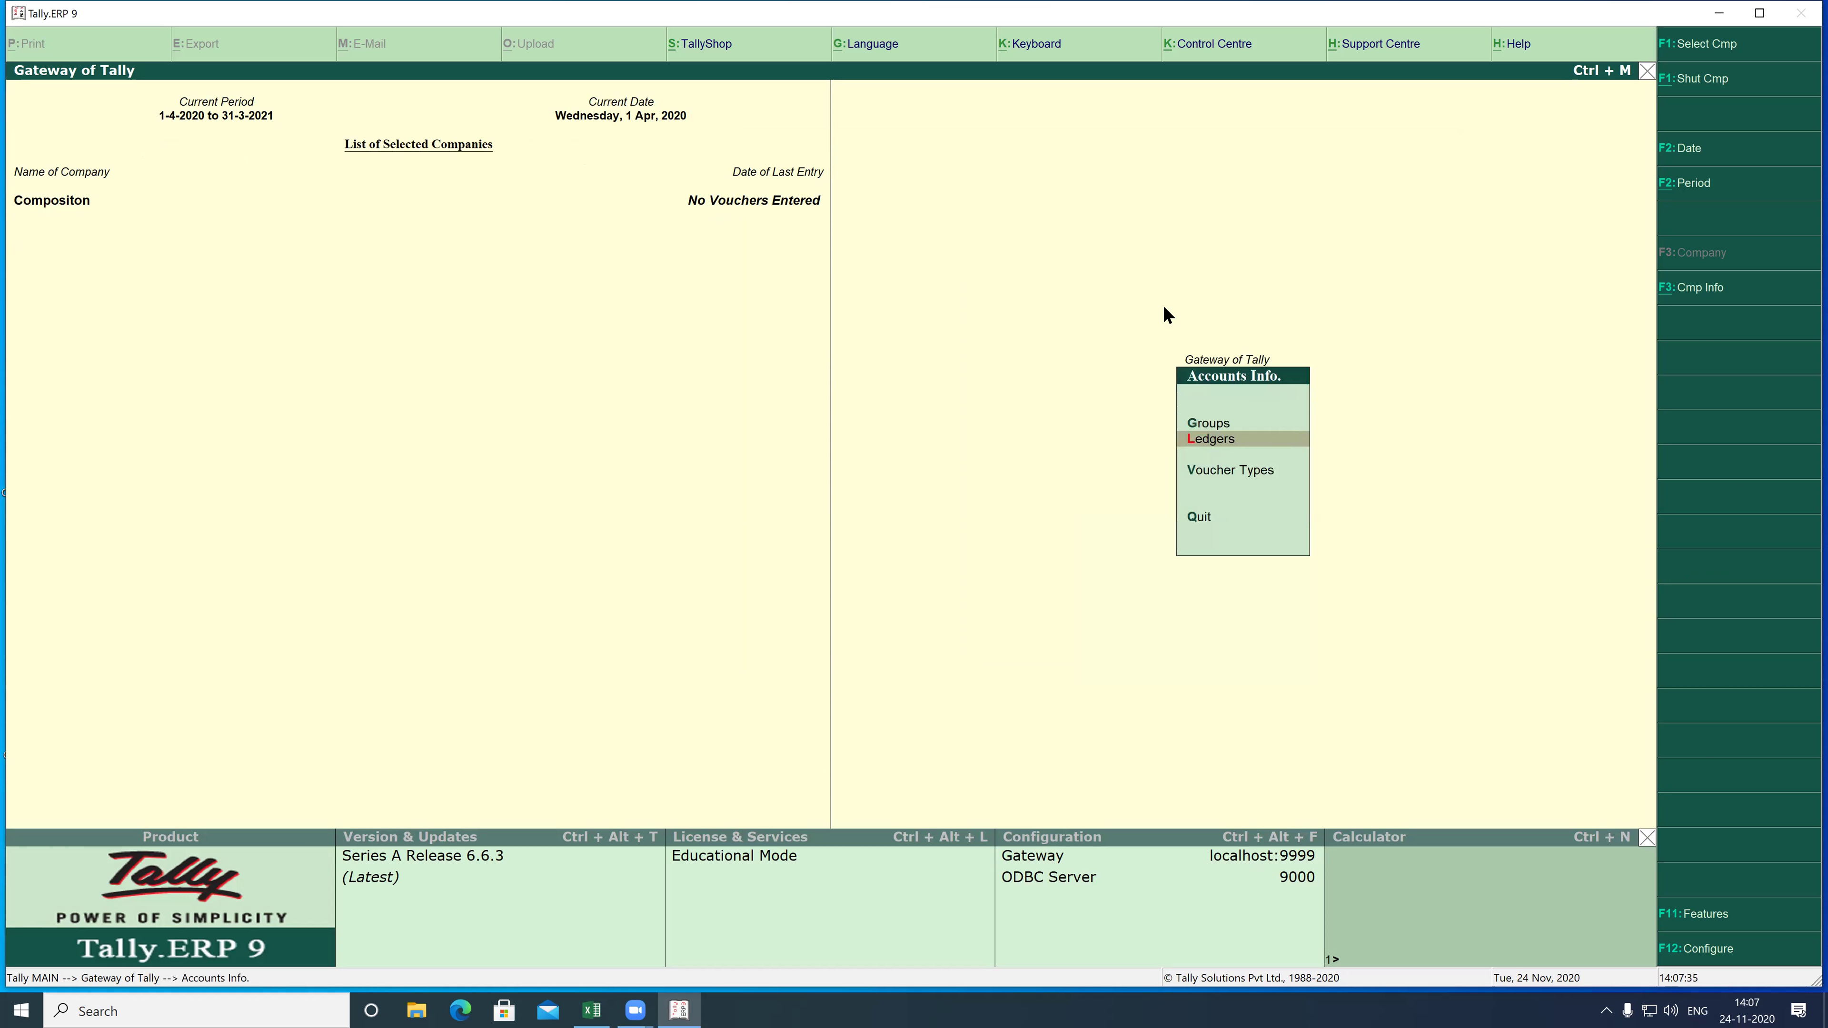
key(Return)
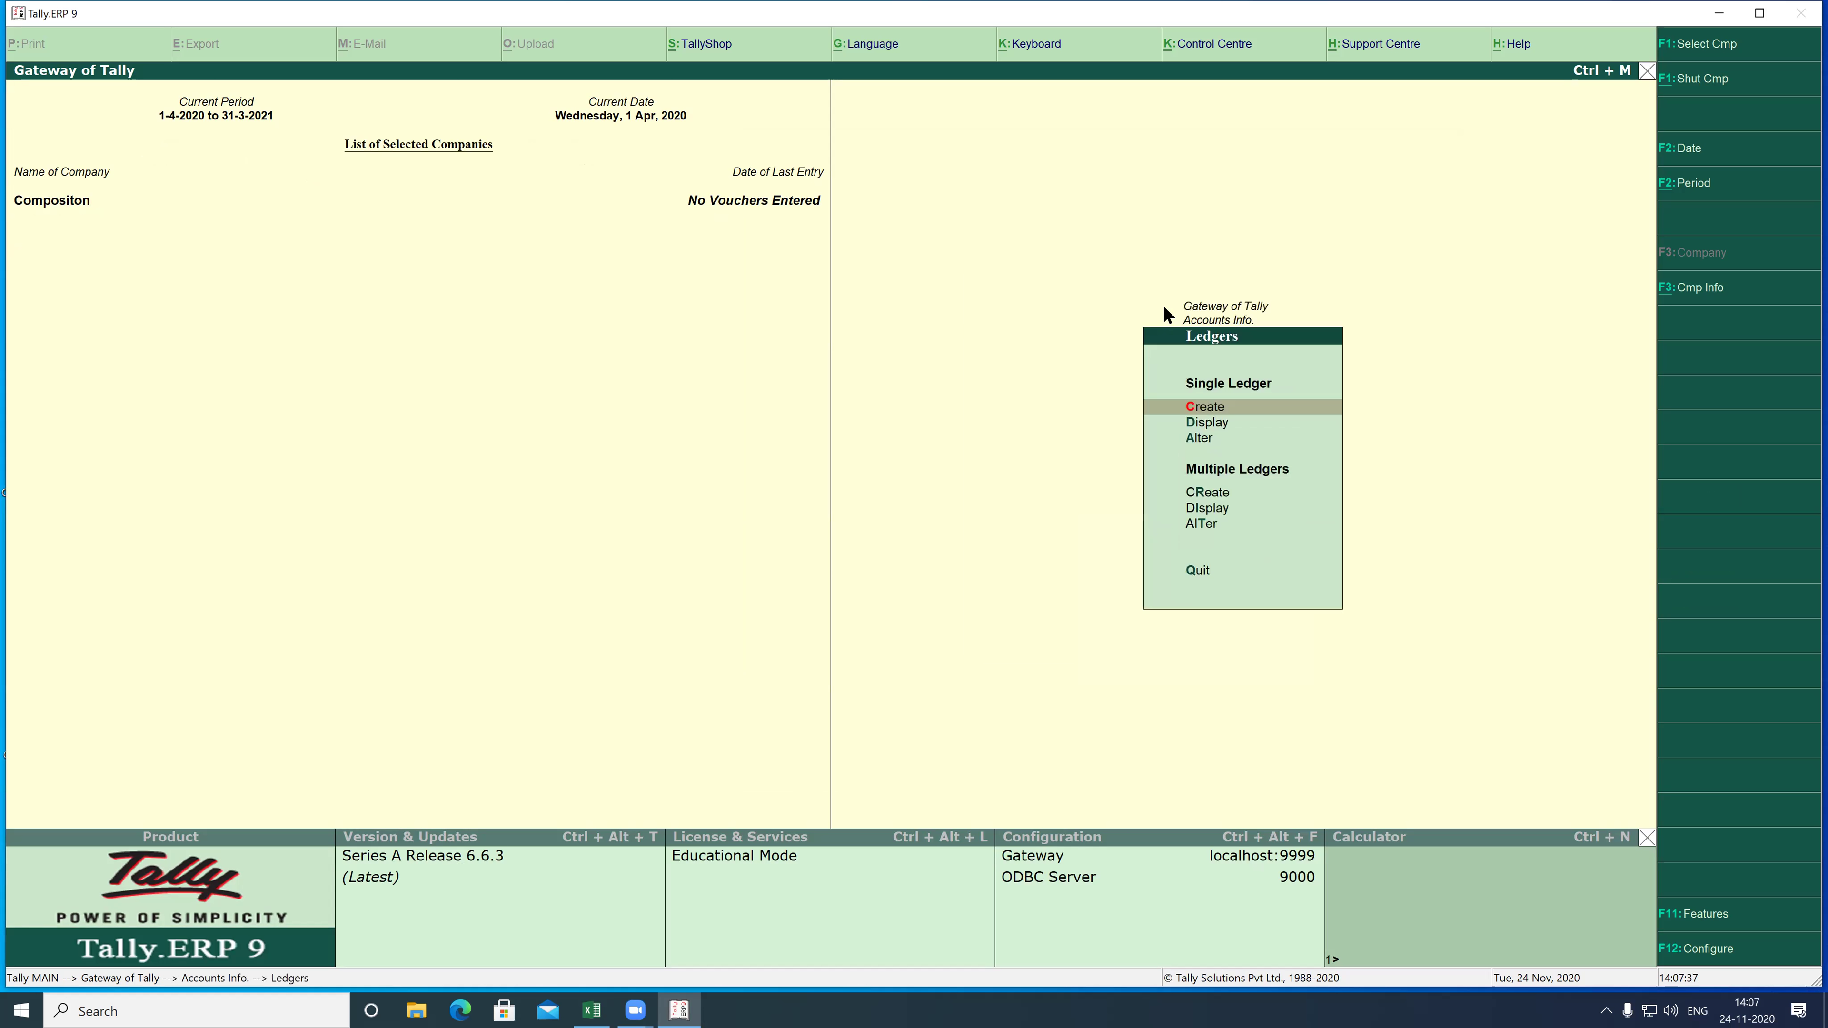
key(Return)
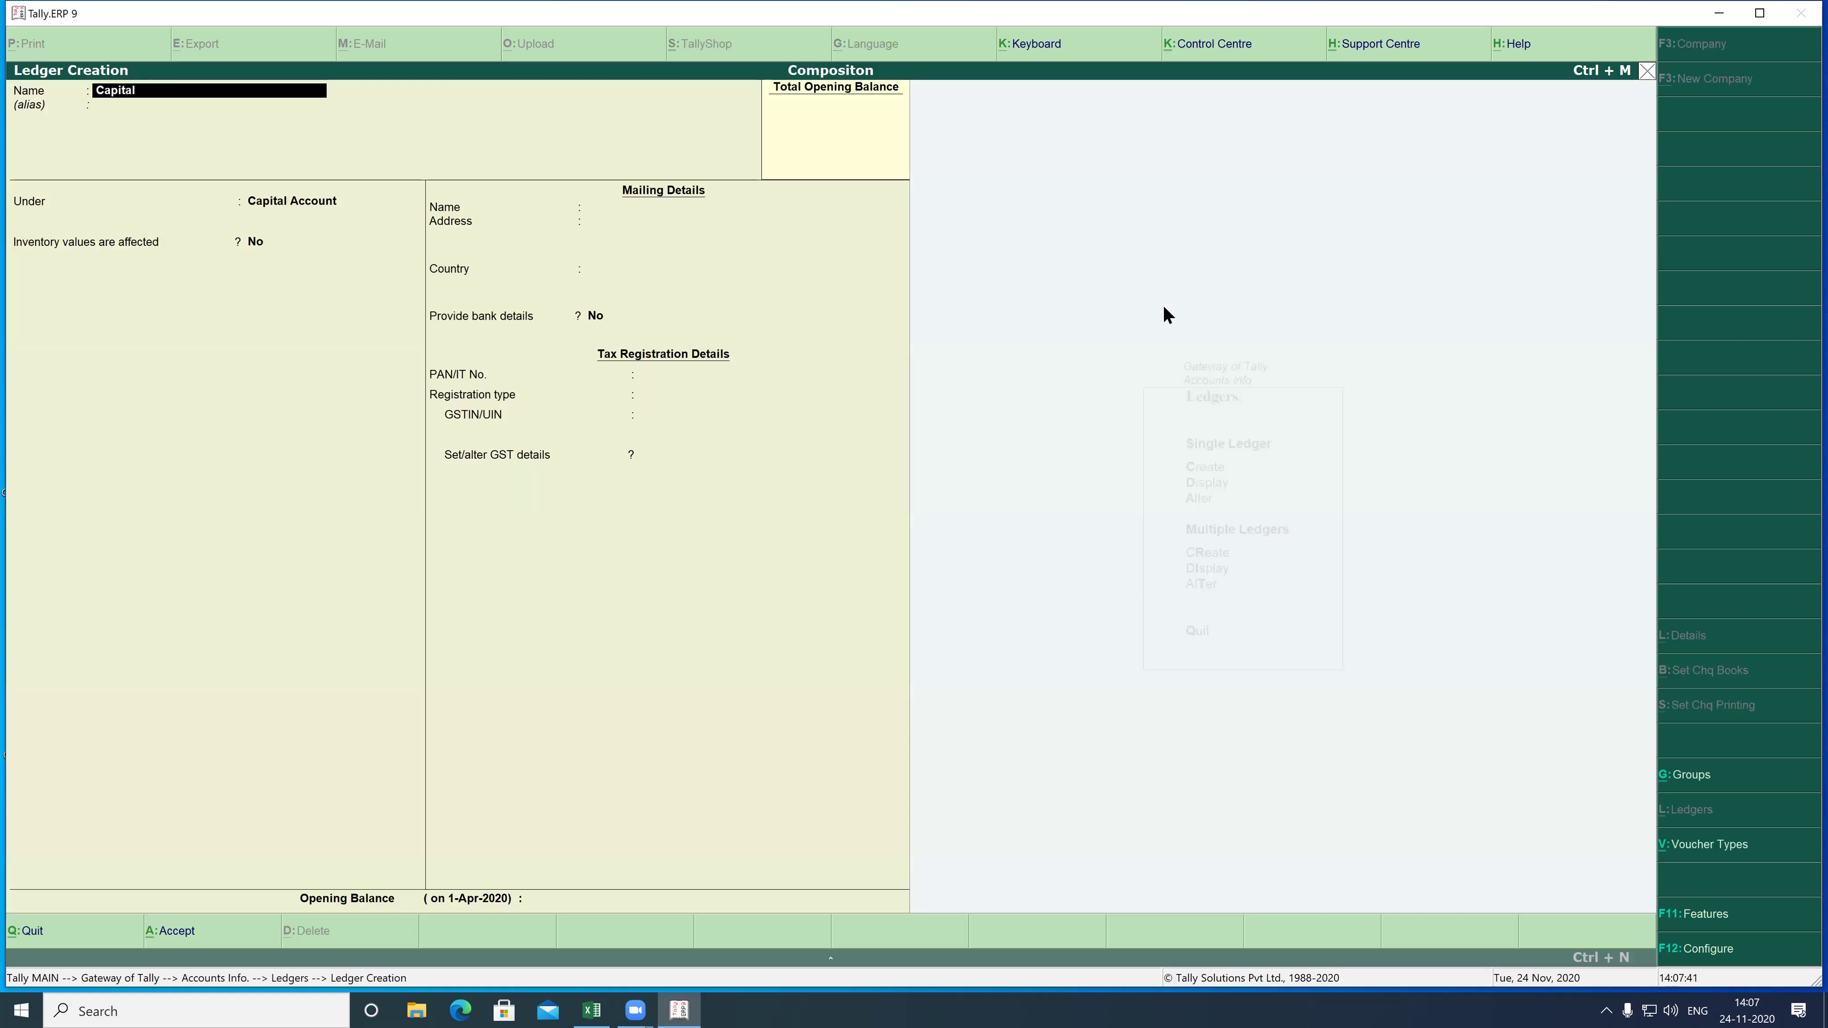
key(Return)
key(Return)
key(Return)
key(Return)
key(Return)
key(Return)
key(Return)
key(Return)
key(Return)
key(Return)
key(Return)
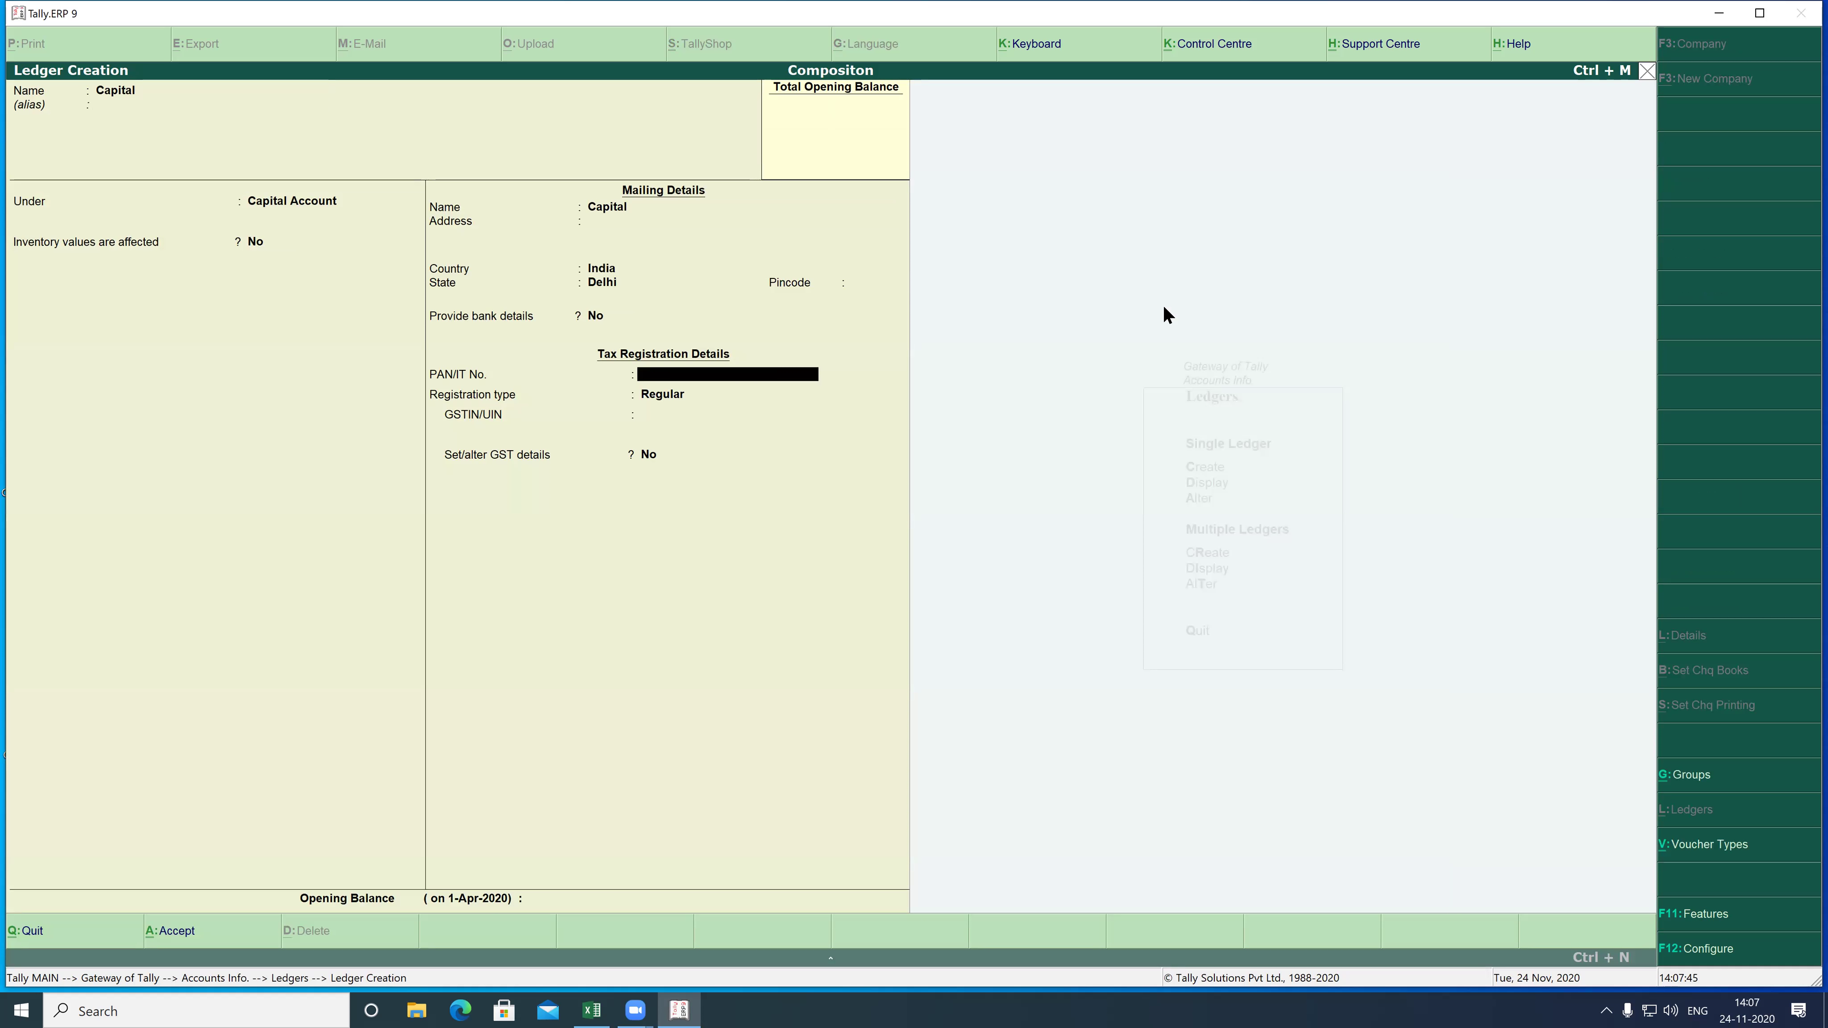
key(Return)
key(Return)
key(Return)
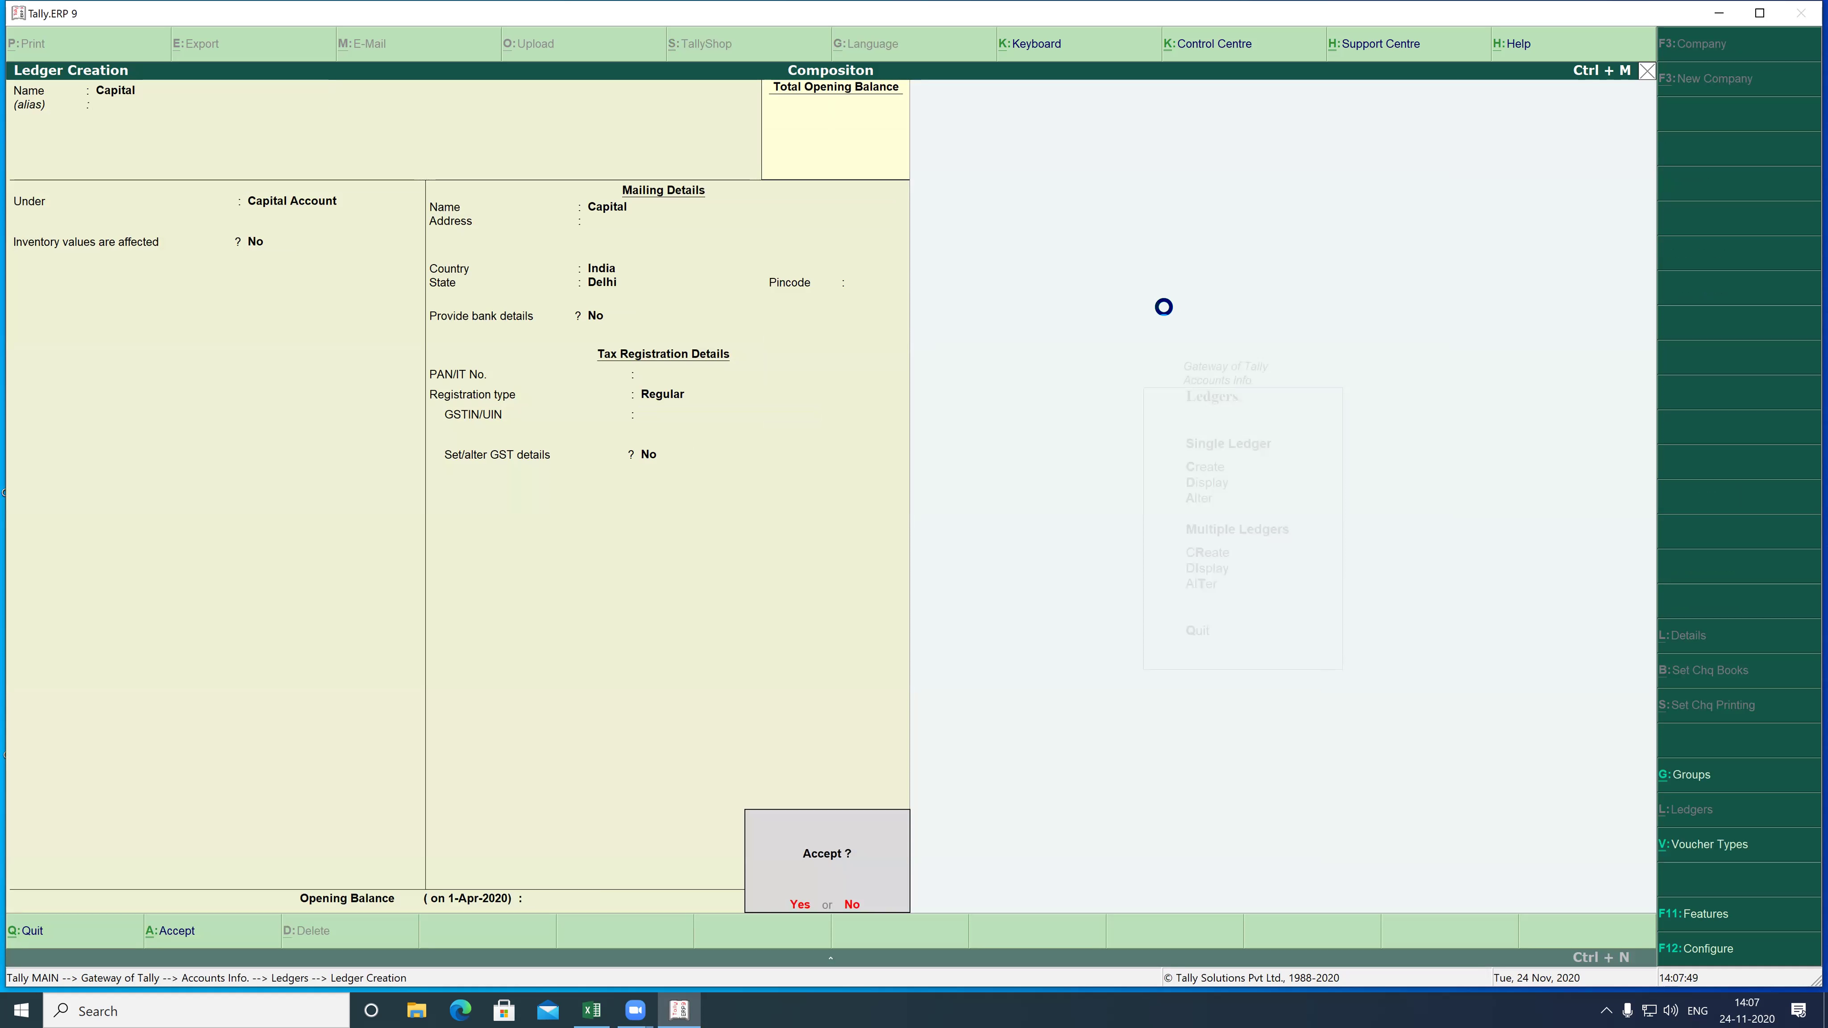
key(Return)
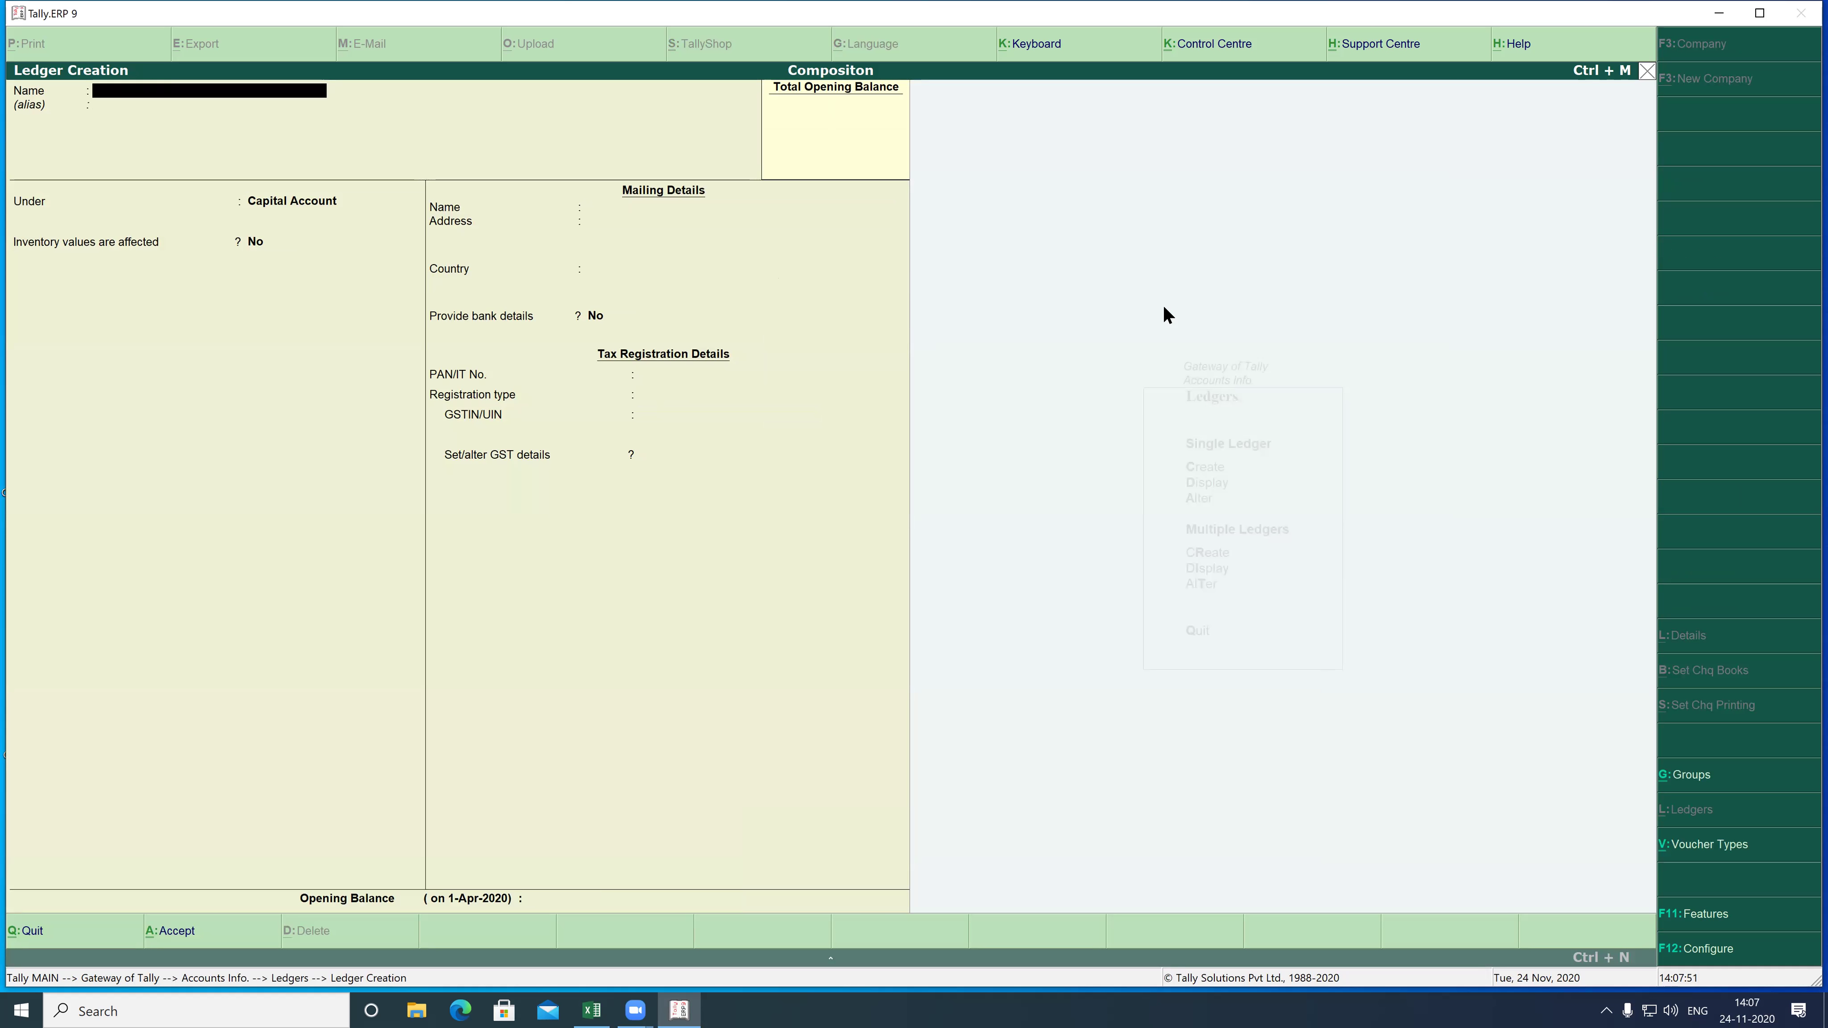
- Name a new ledger Purchase under Purchase Accounts with inventory values affected
text(Purchase)
key(Return)
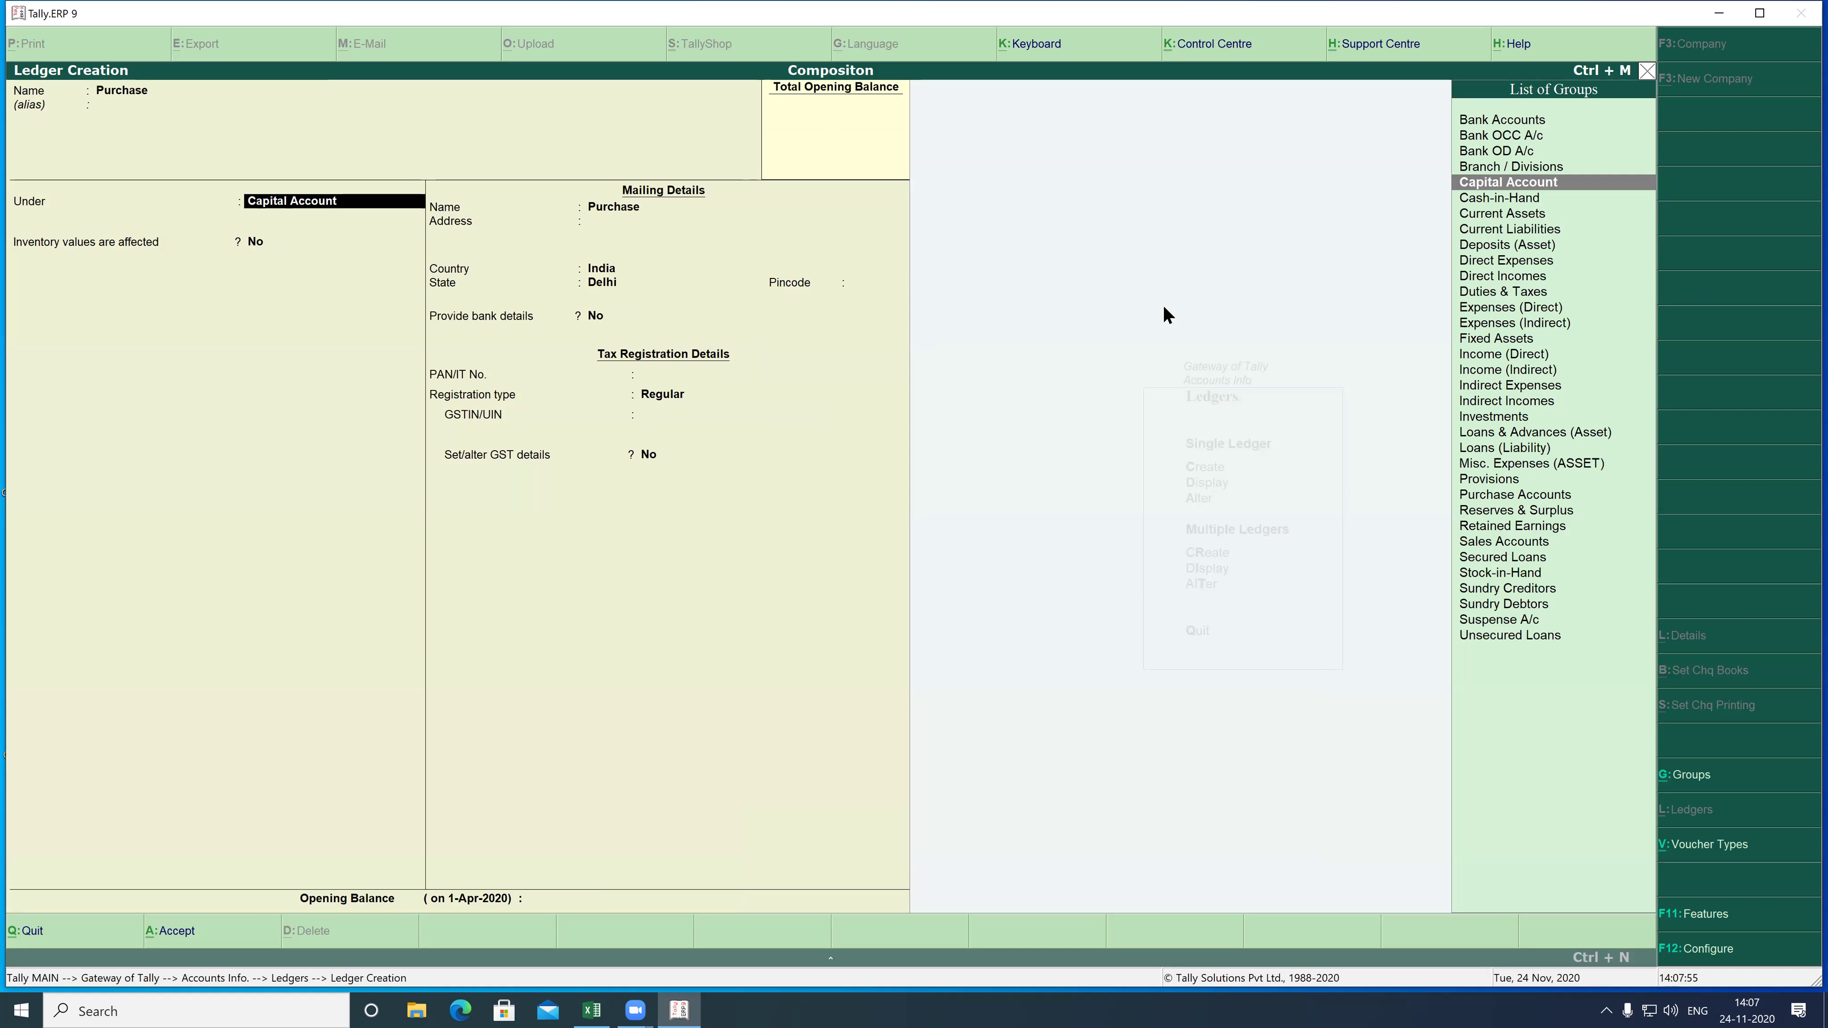
text(P)
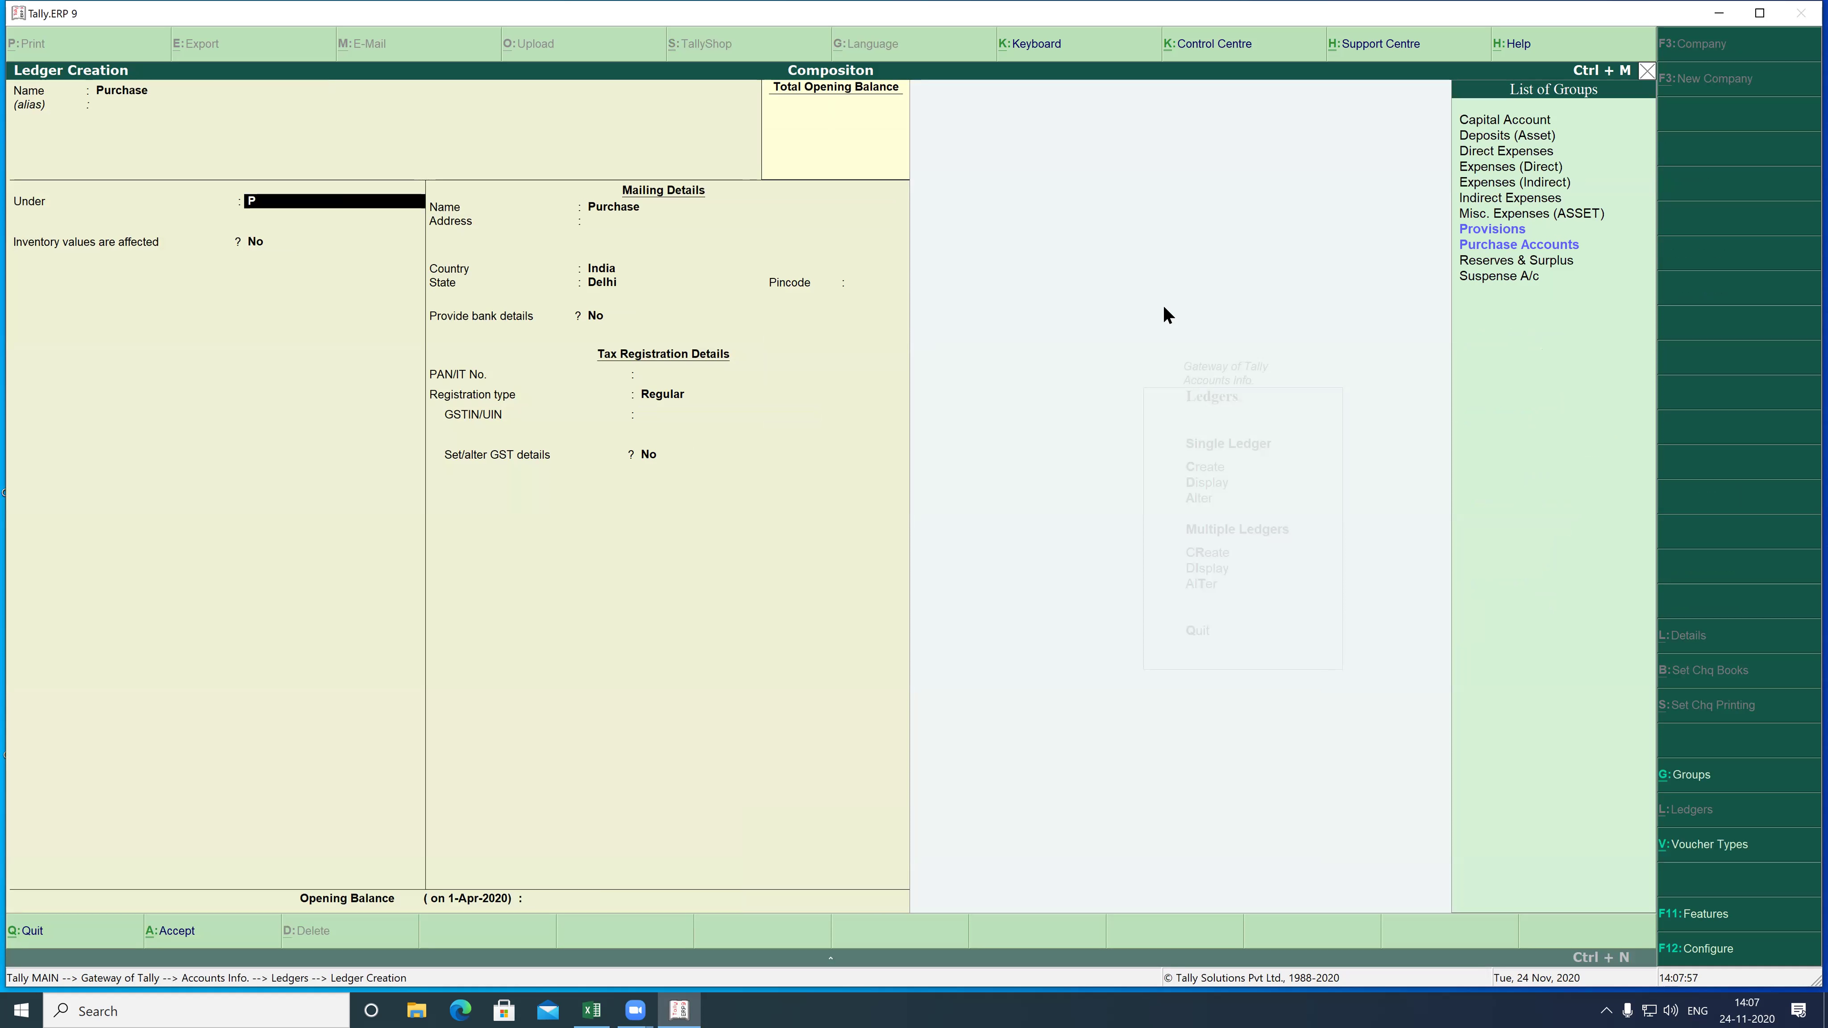
key(Down)
key(Return)
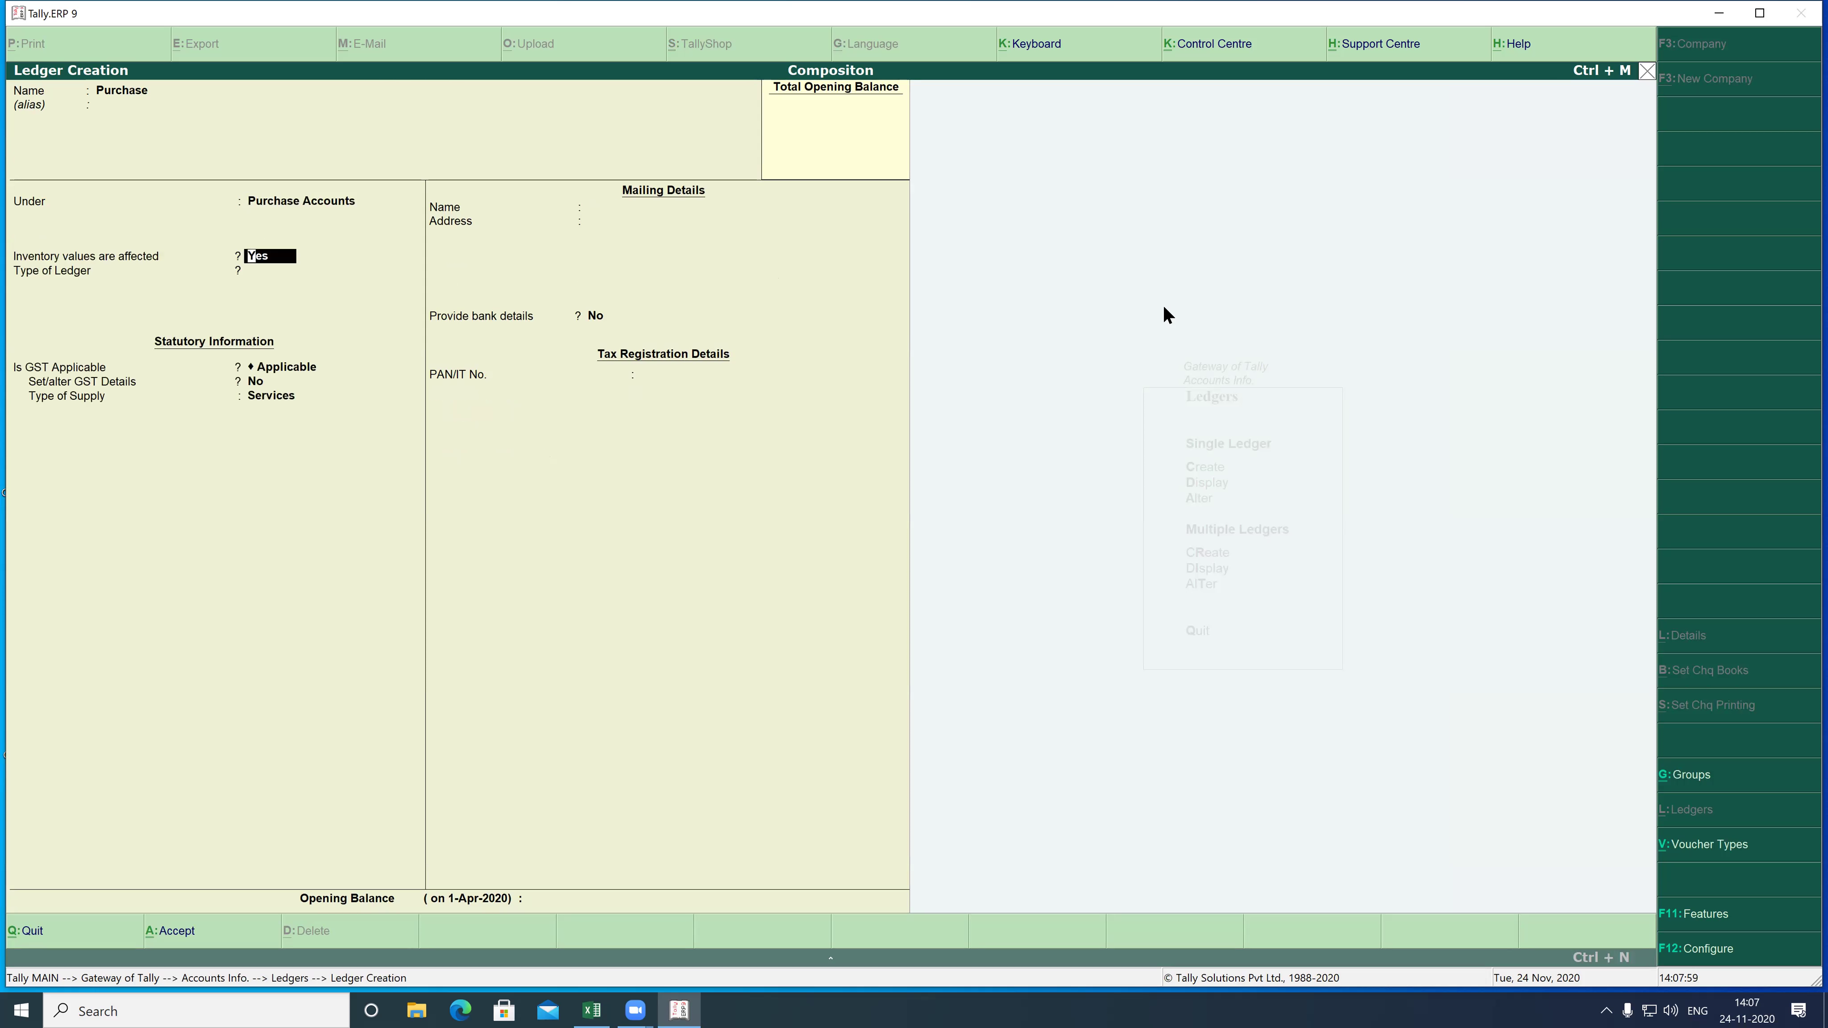
key(Return)
key(Return)
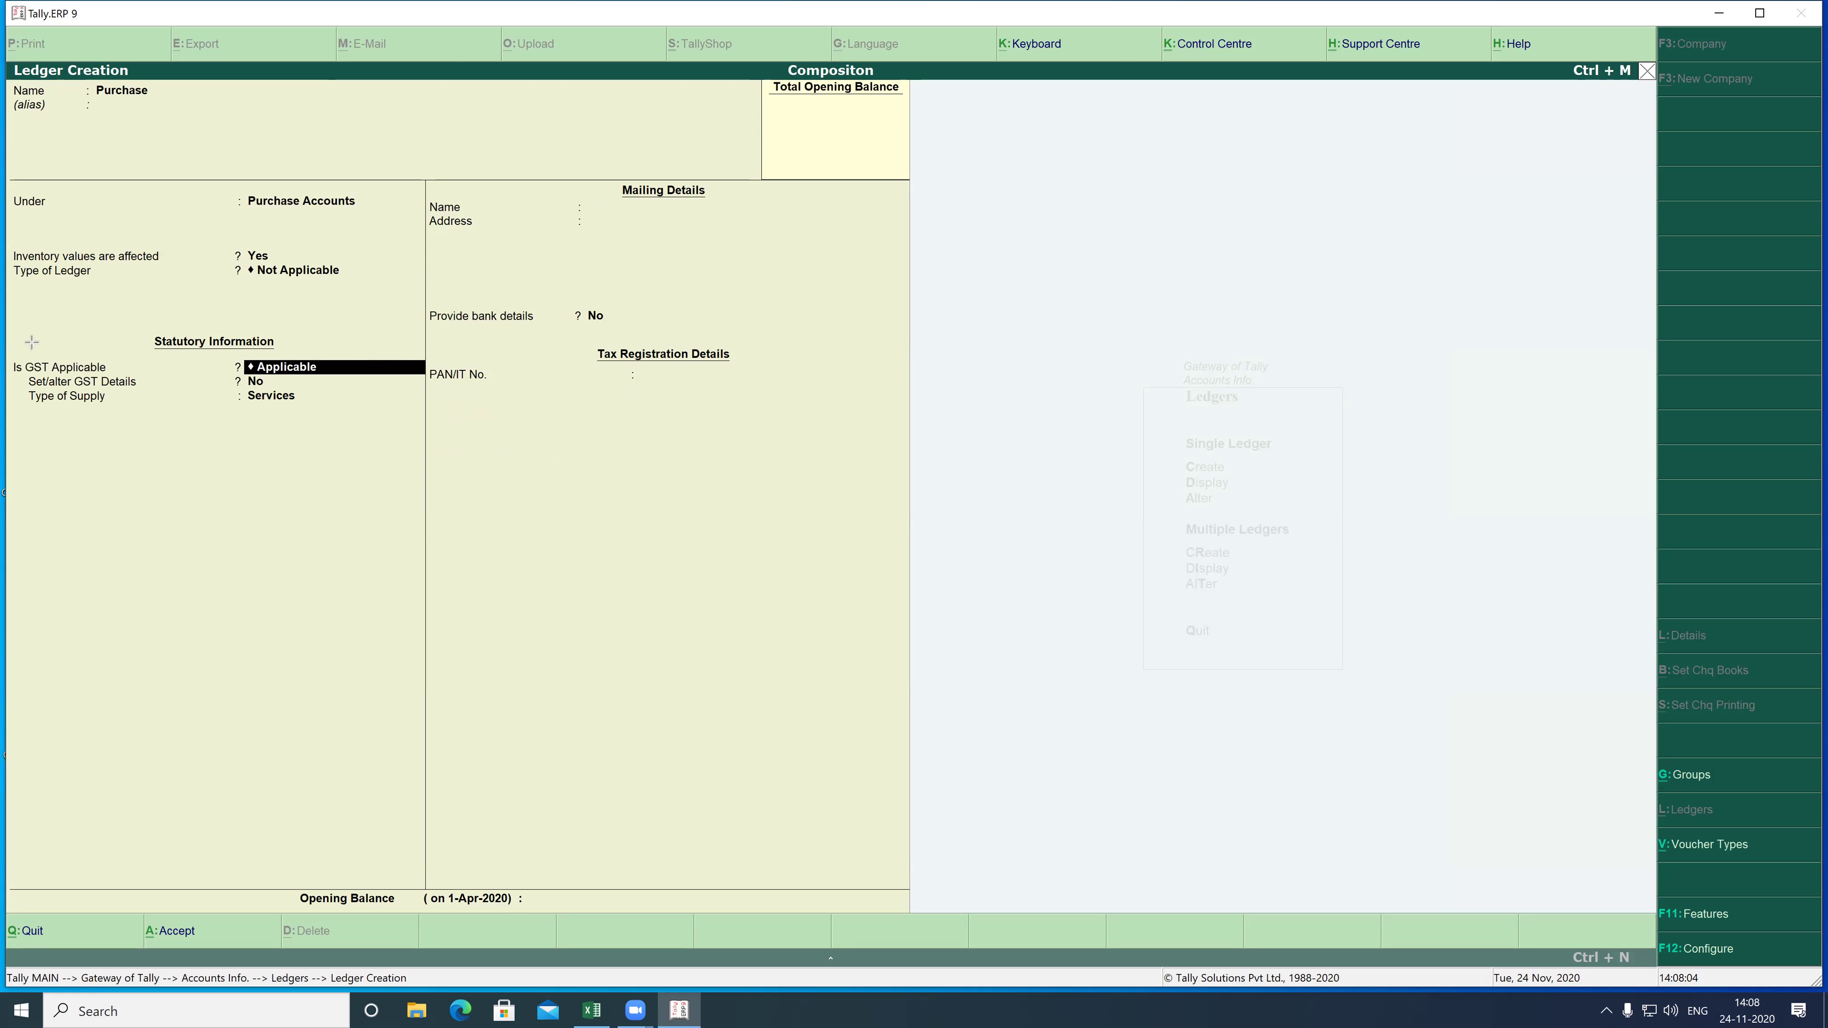
- Keep GST applicable, set supply type to Goods, and save the Purchase ledger
drag(59, 341, 446, 436)
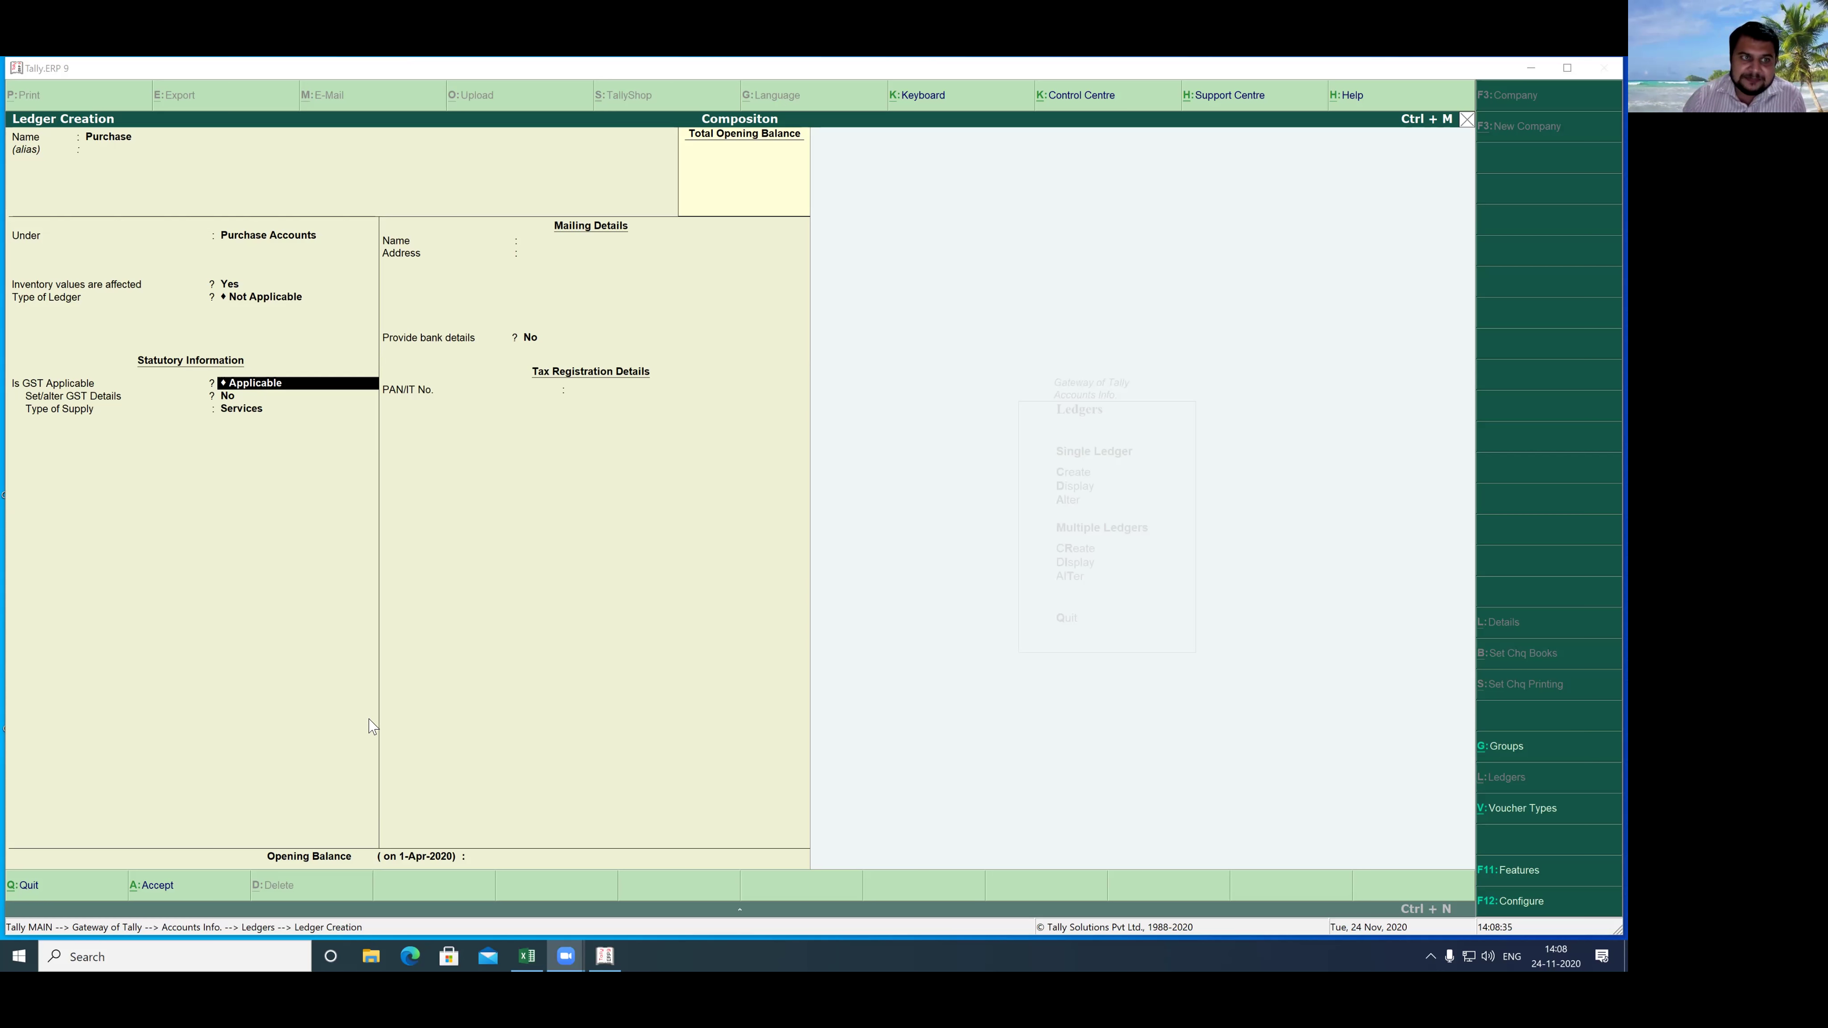
click(309, 390)
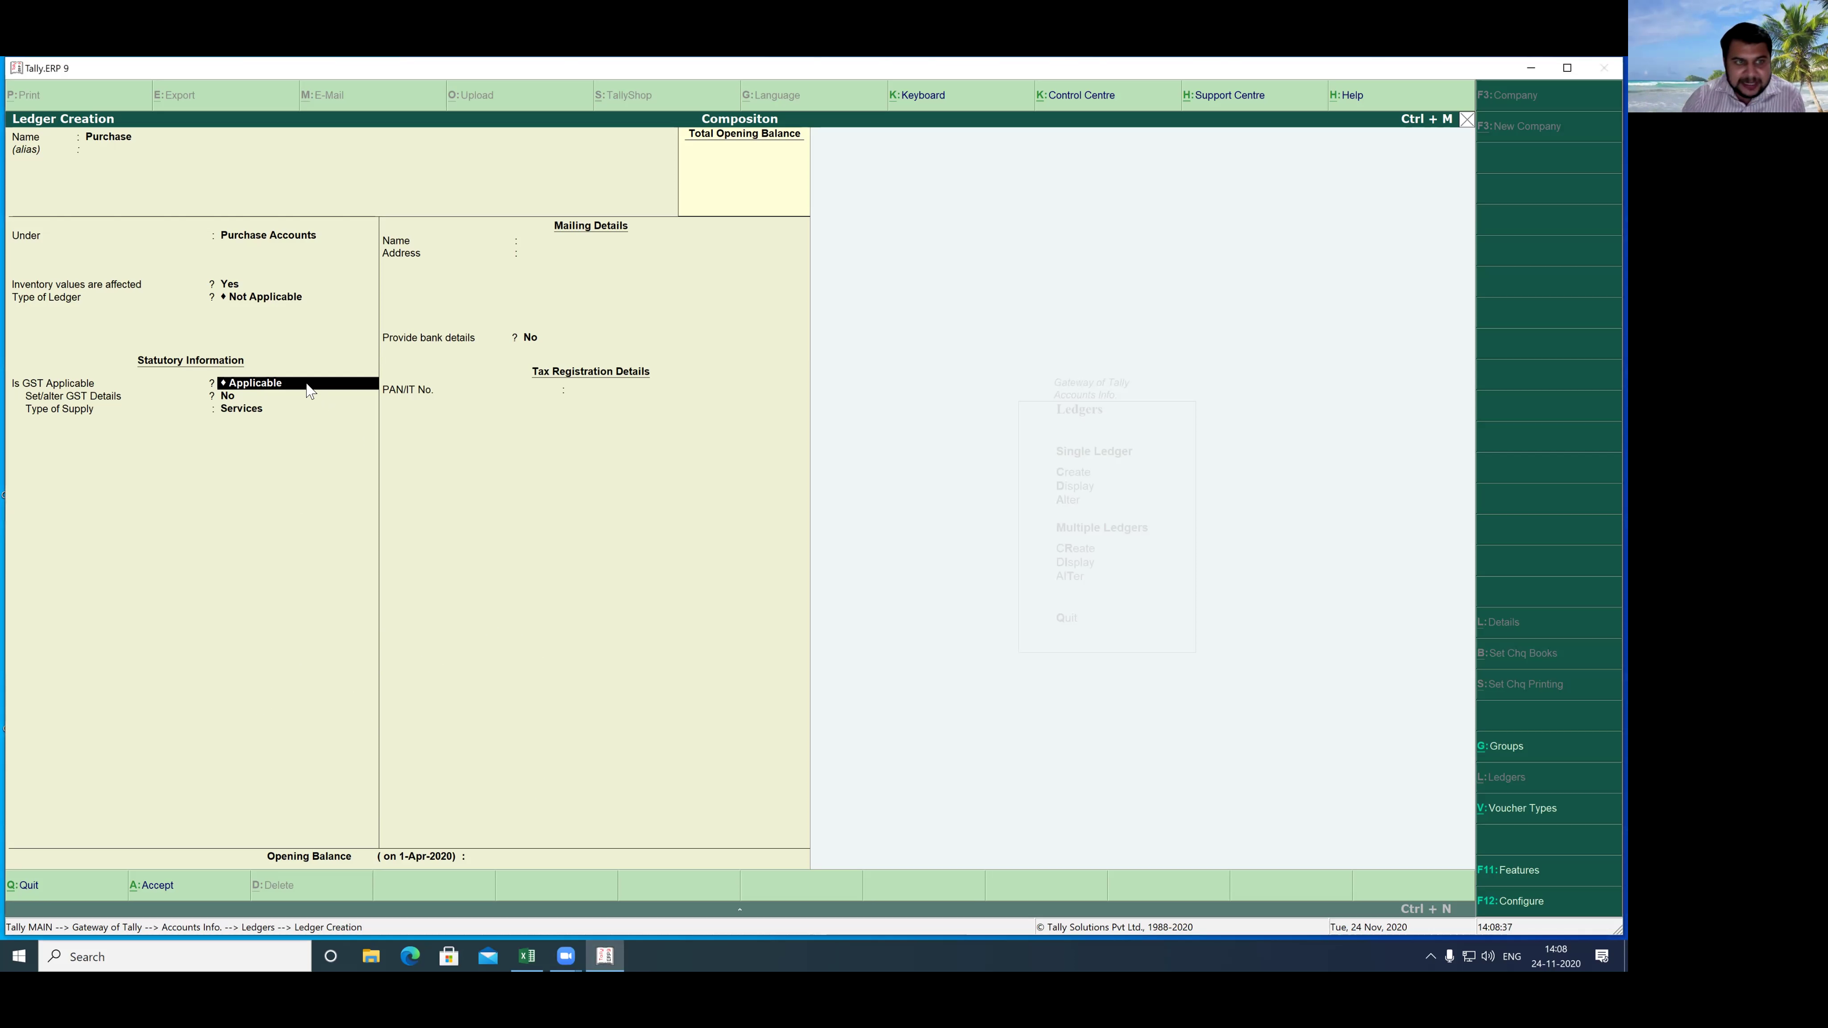
key(Return)
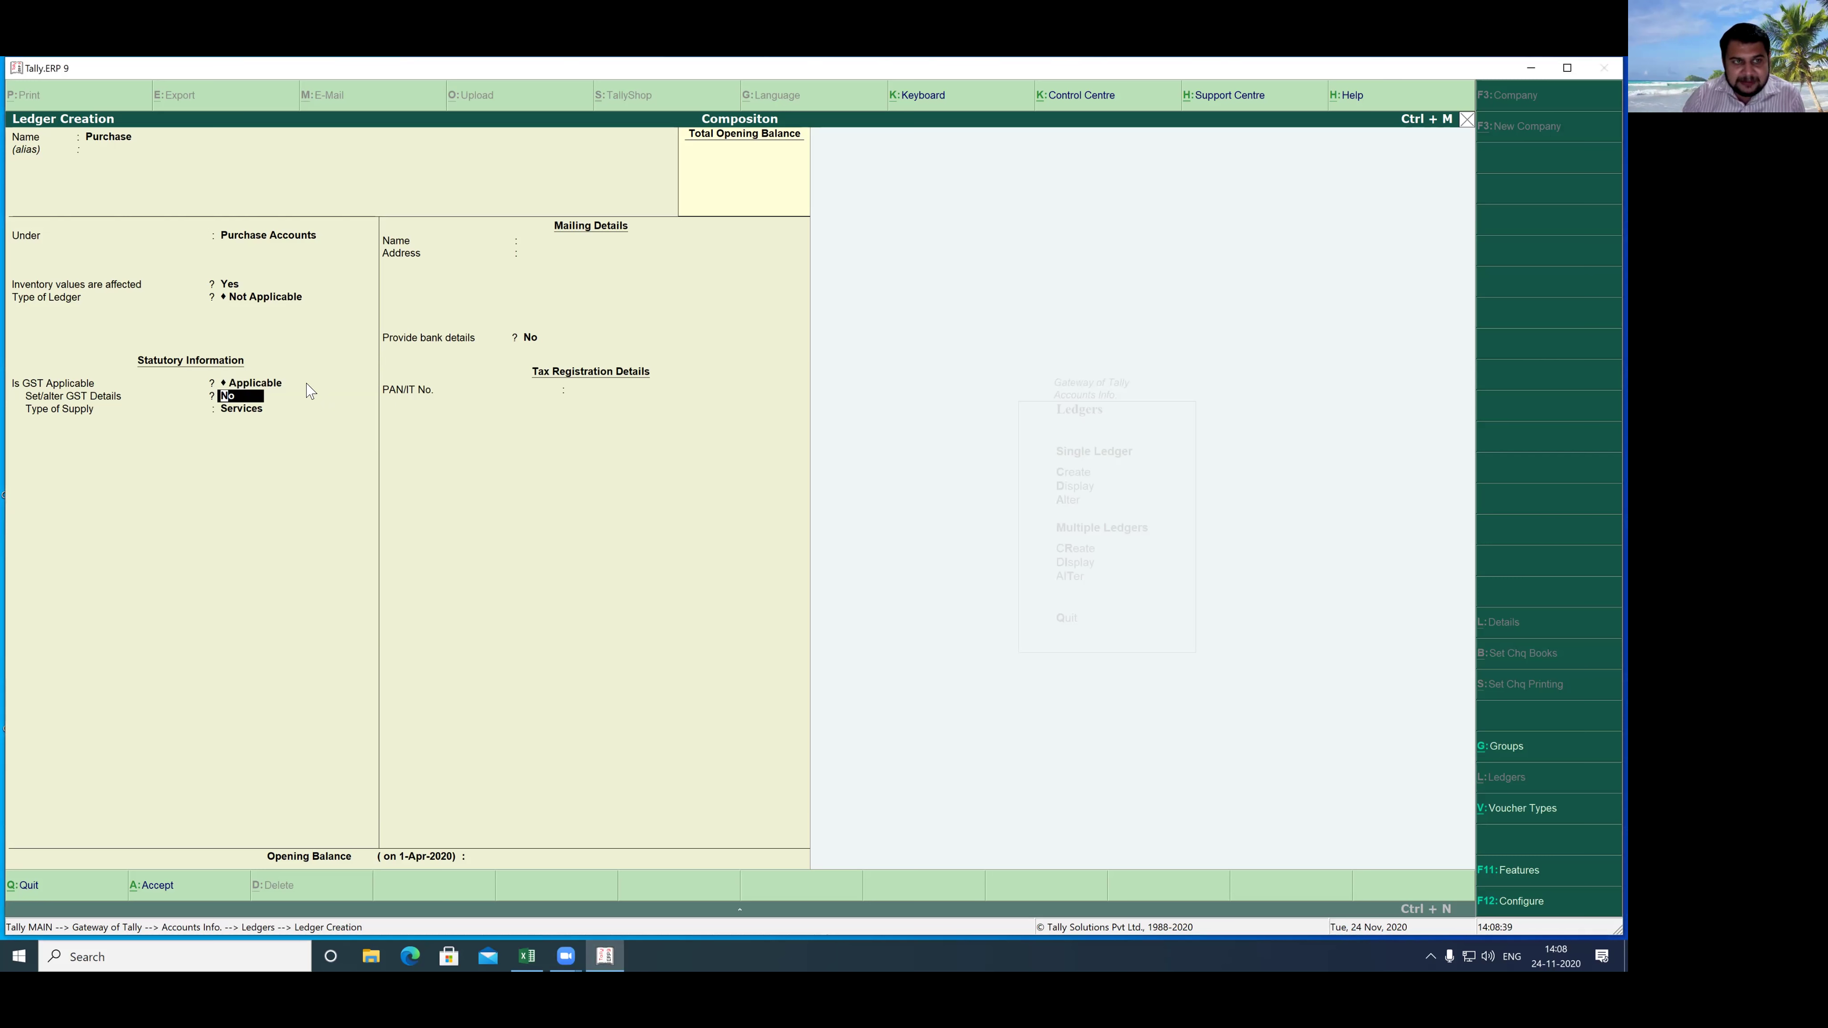
key(Return)
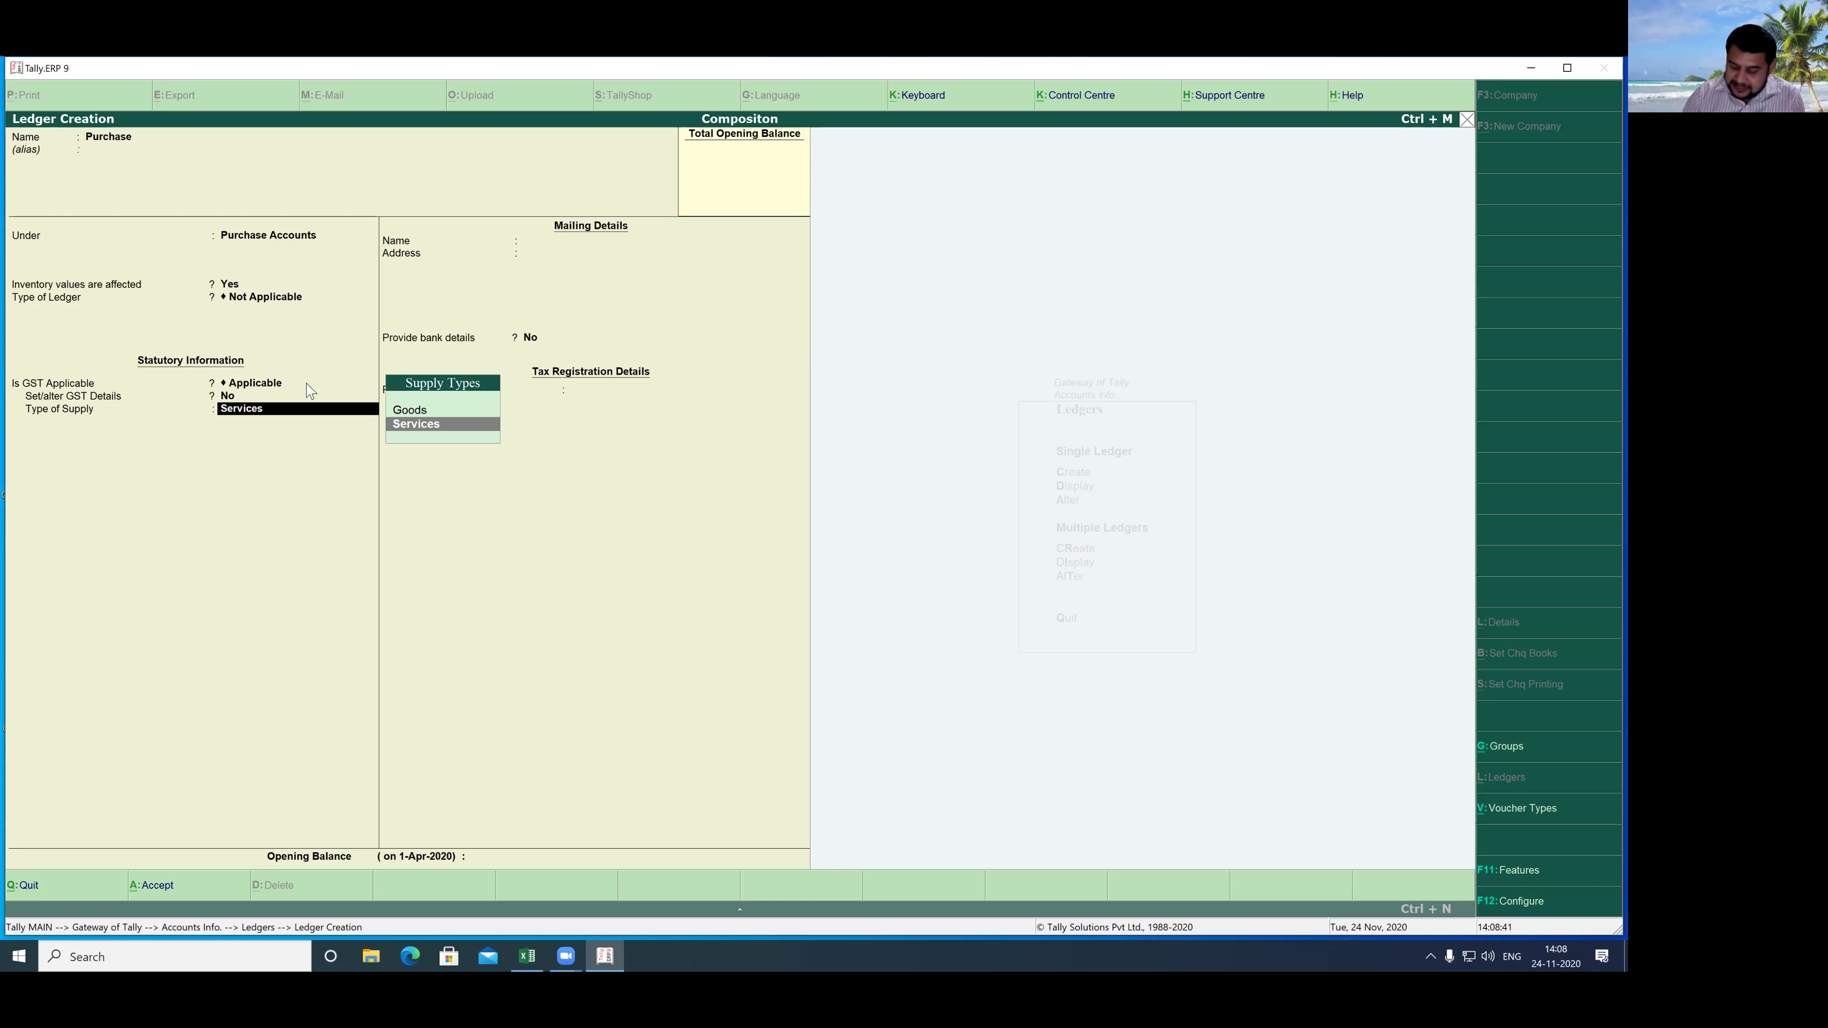
key(Up)
key(Return)
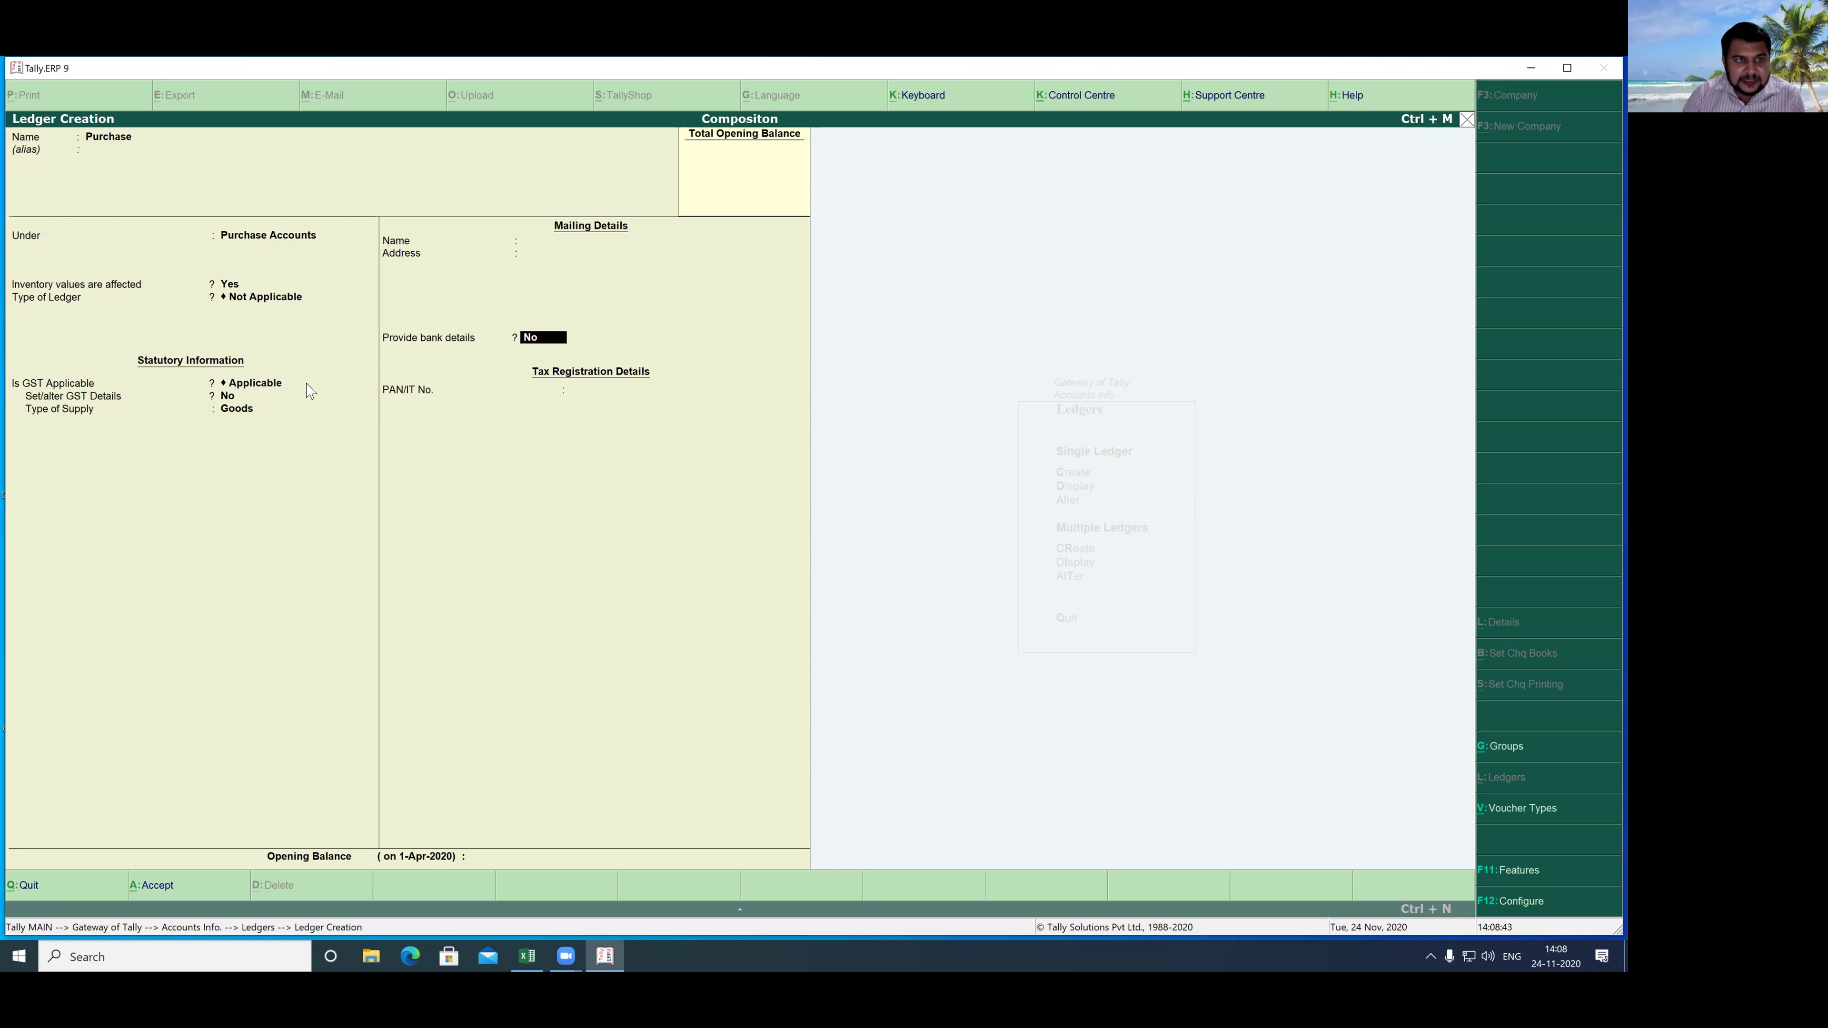
key(Return)
key(Return)
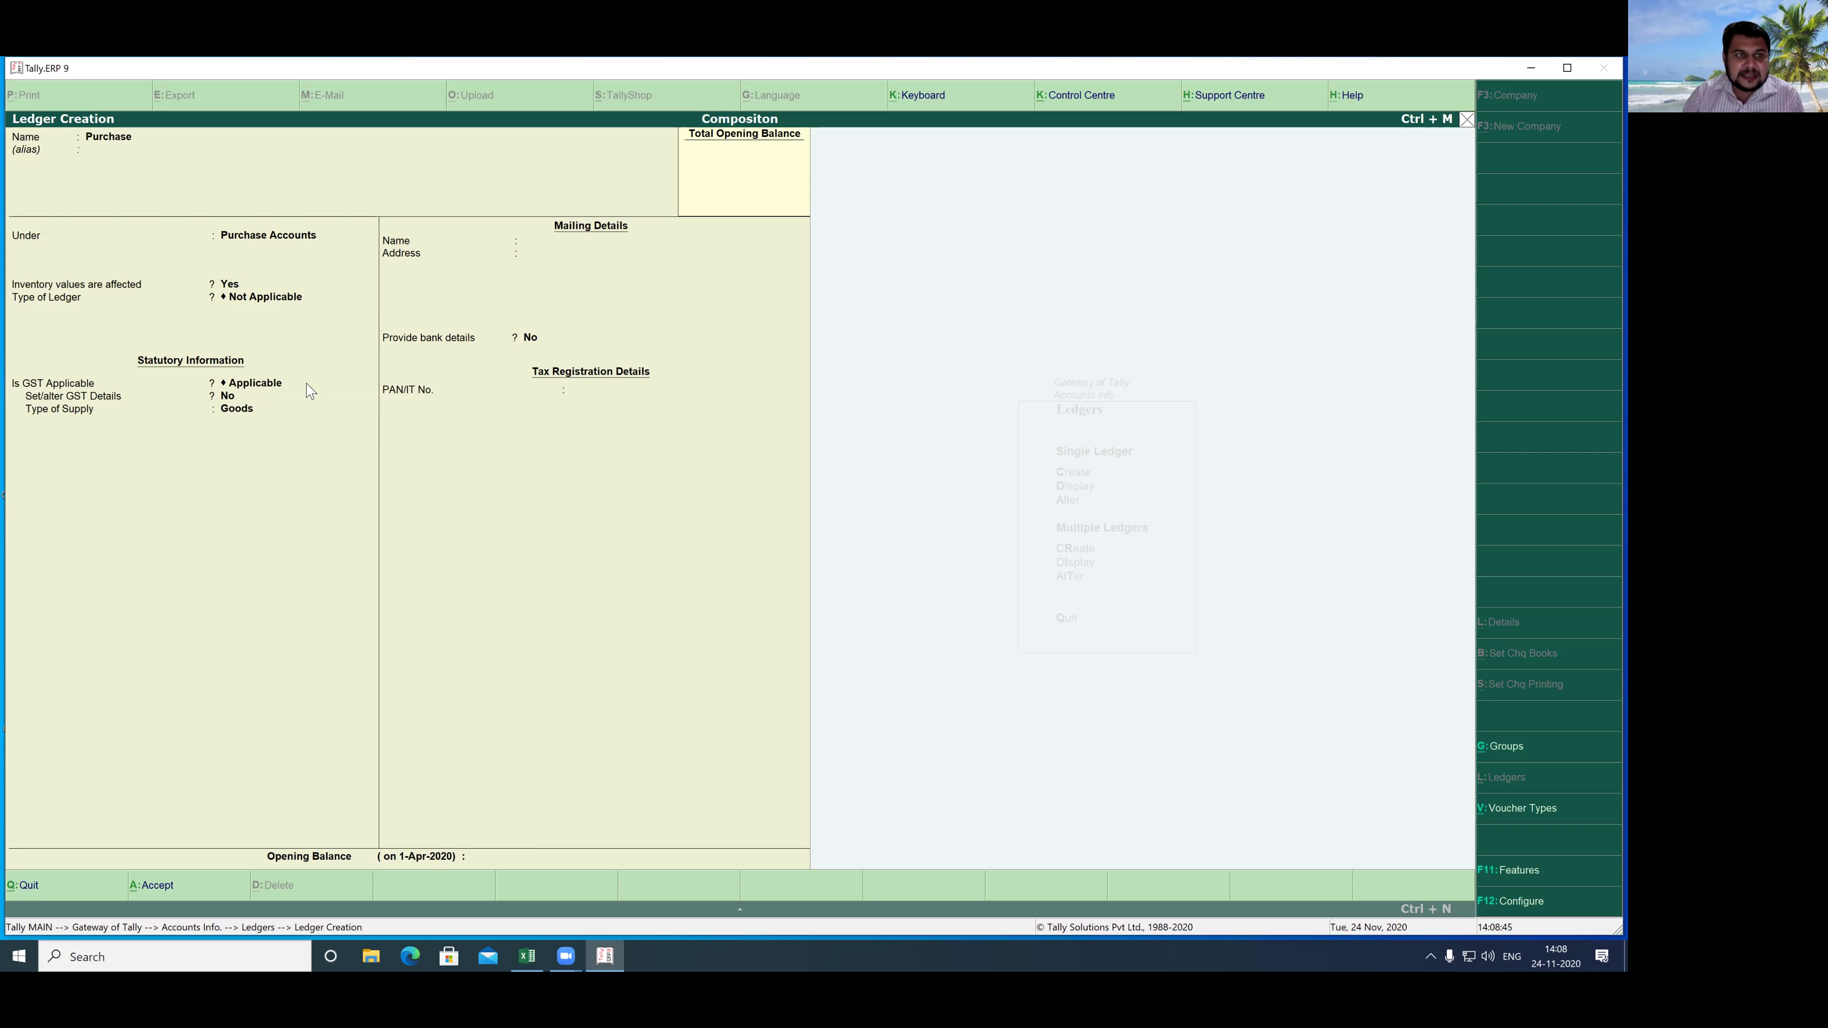
key(Return)
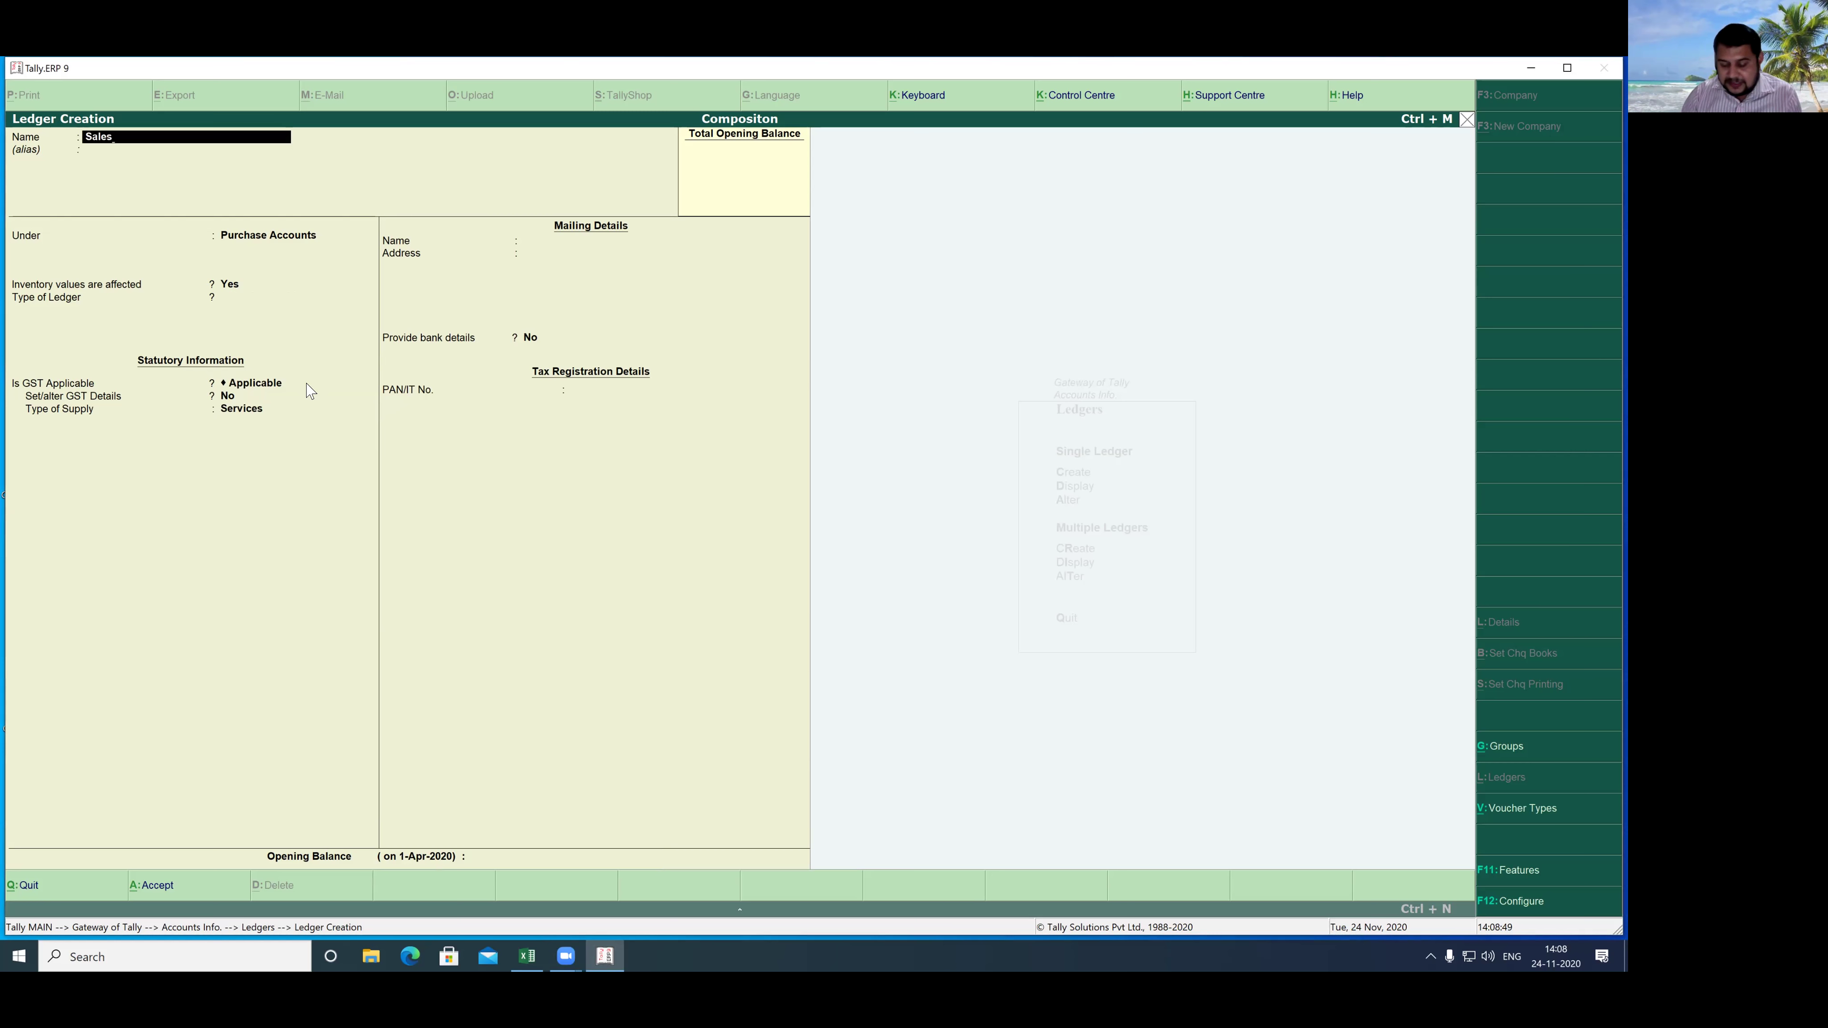
- Put the Sales ledger under Sales Accounts, GST applicable with Goods supply, and accept it
key(Return)
text(S)
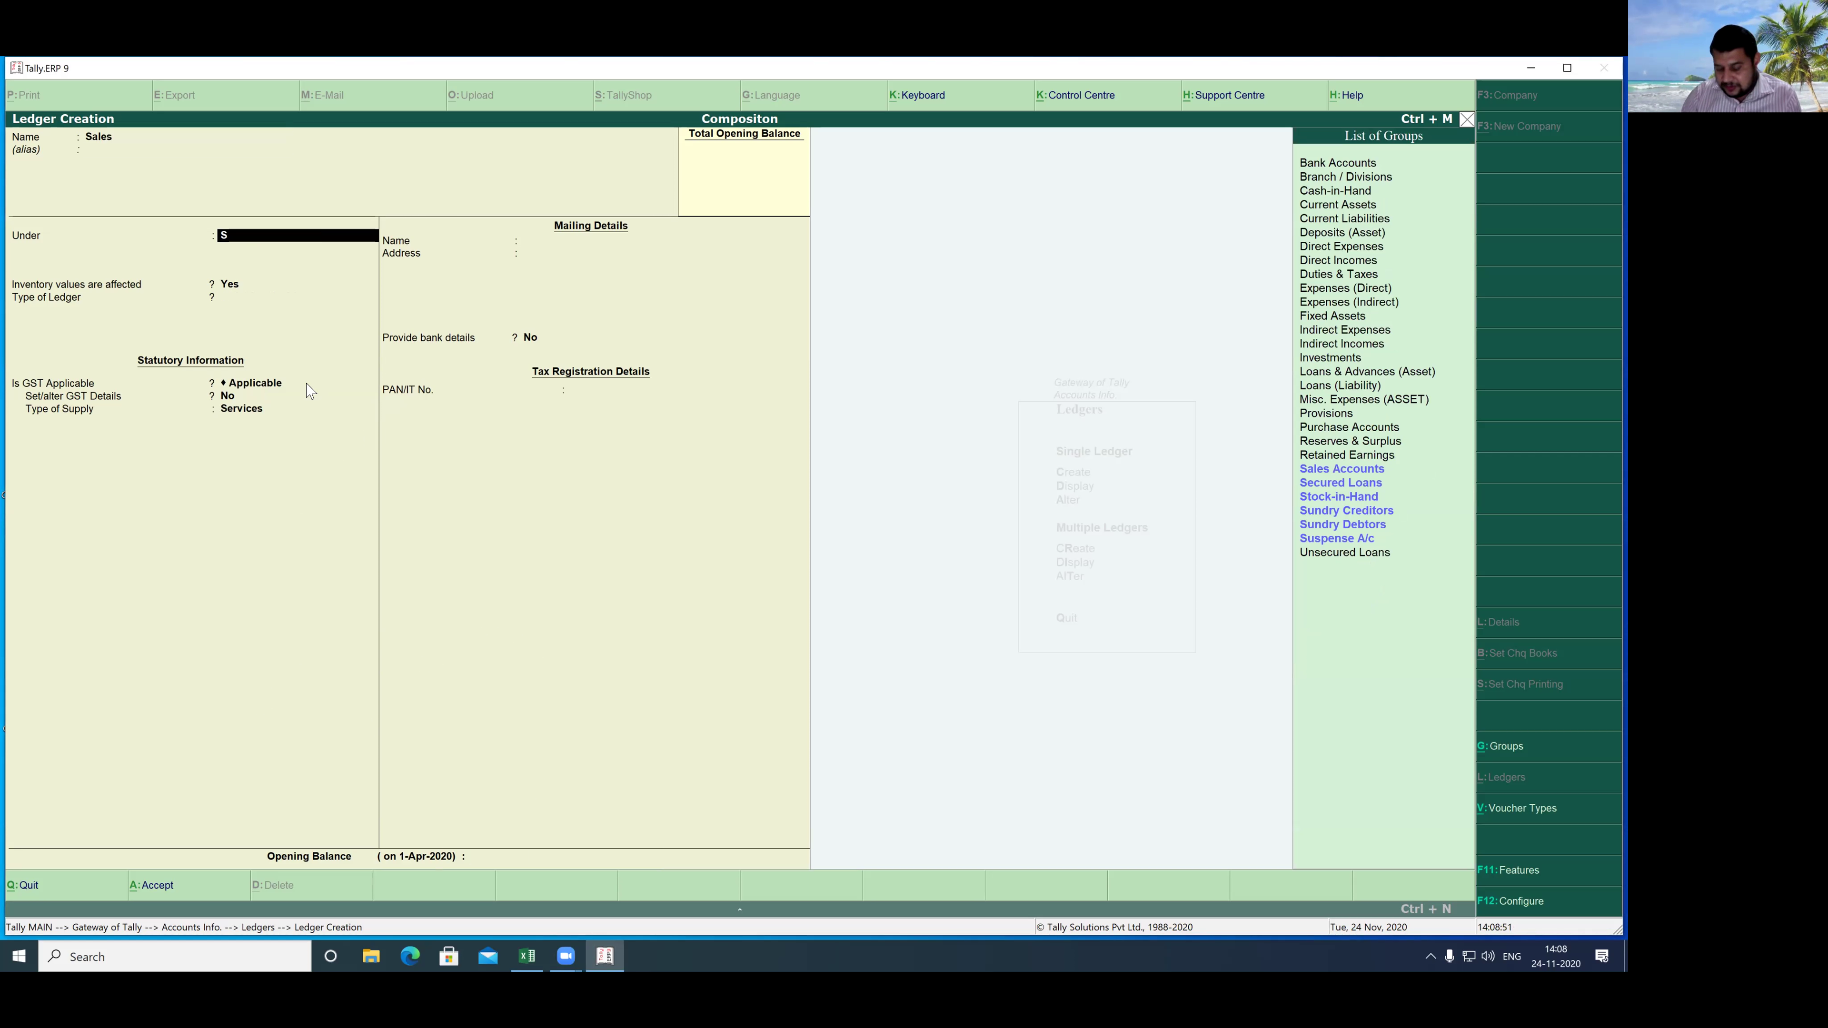
key(Down)
key(Down)
key(Up)
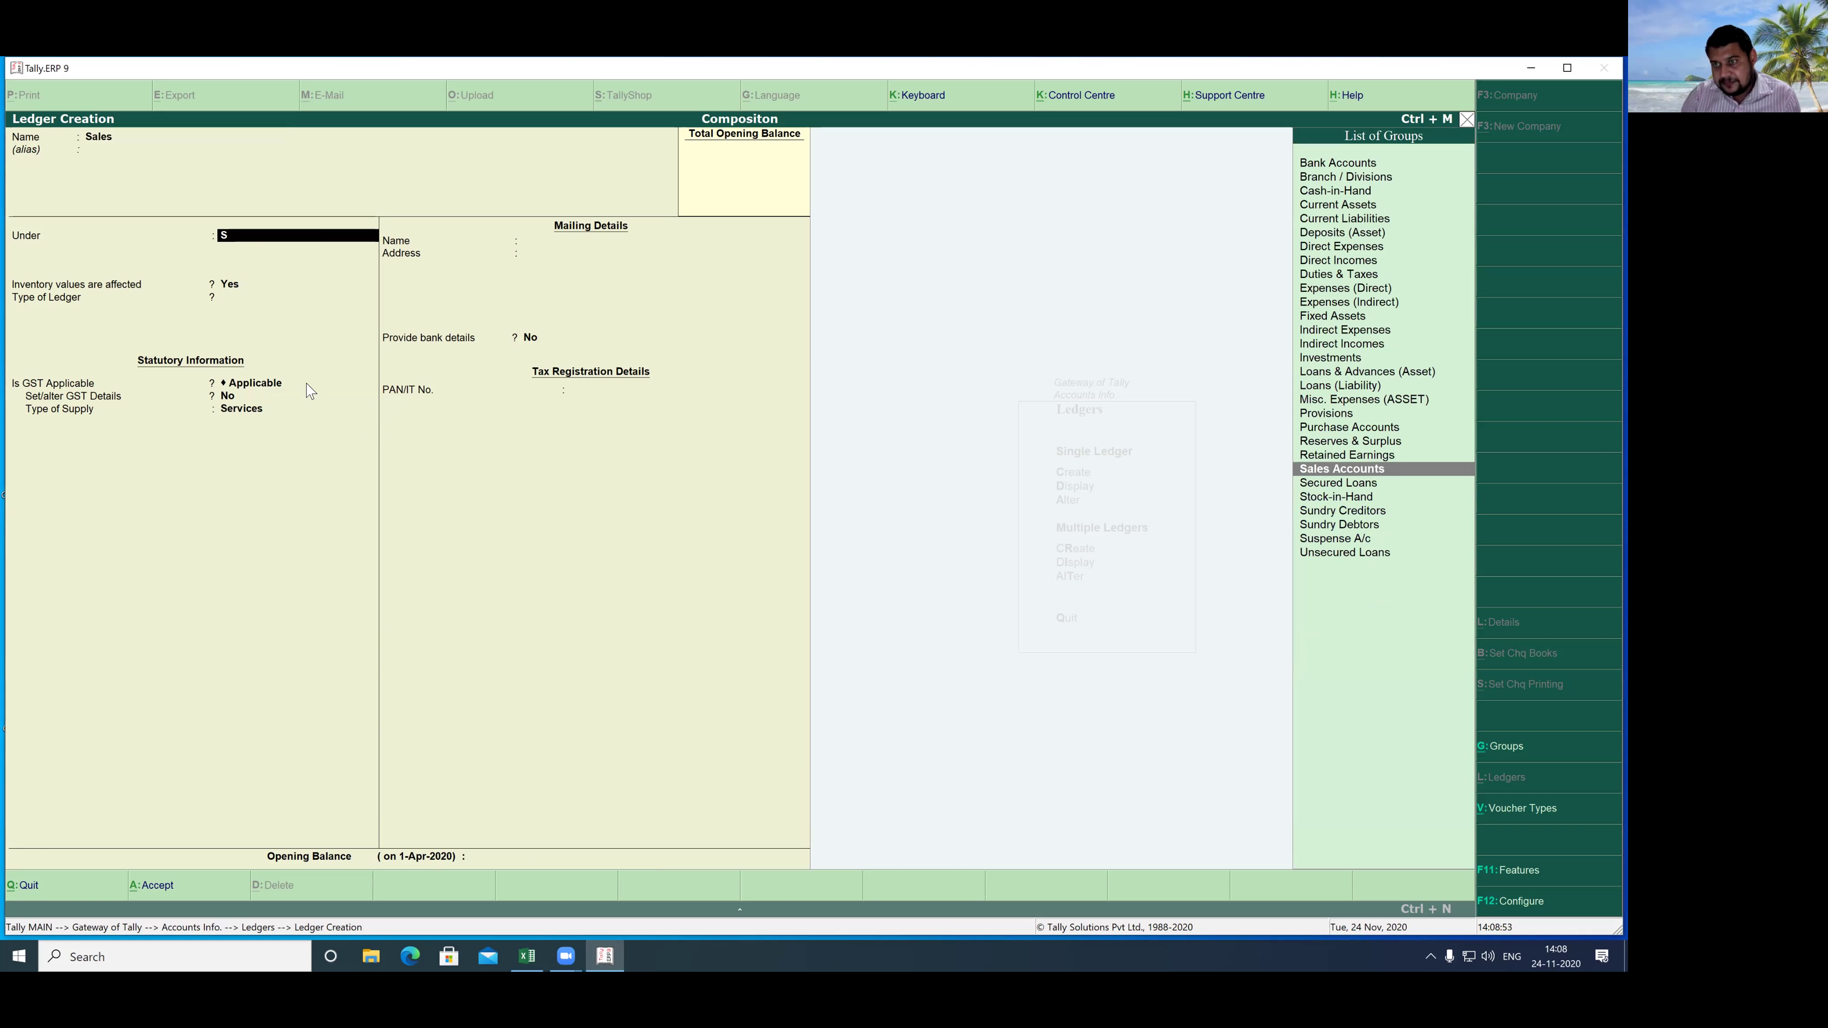
key(Return)
key(Return)
key(Return)
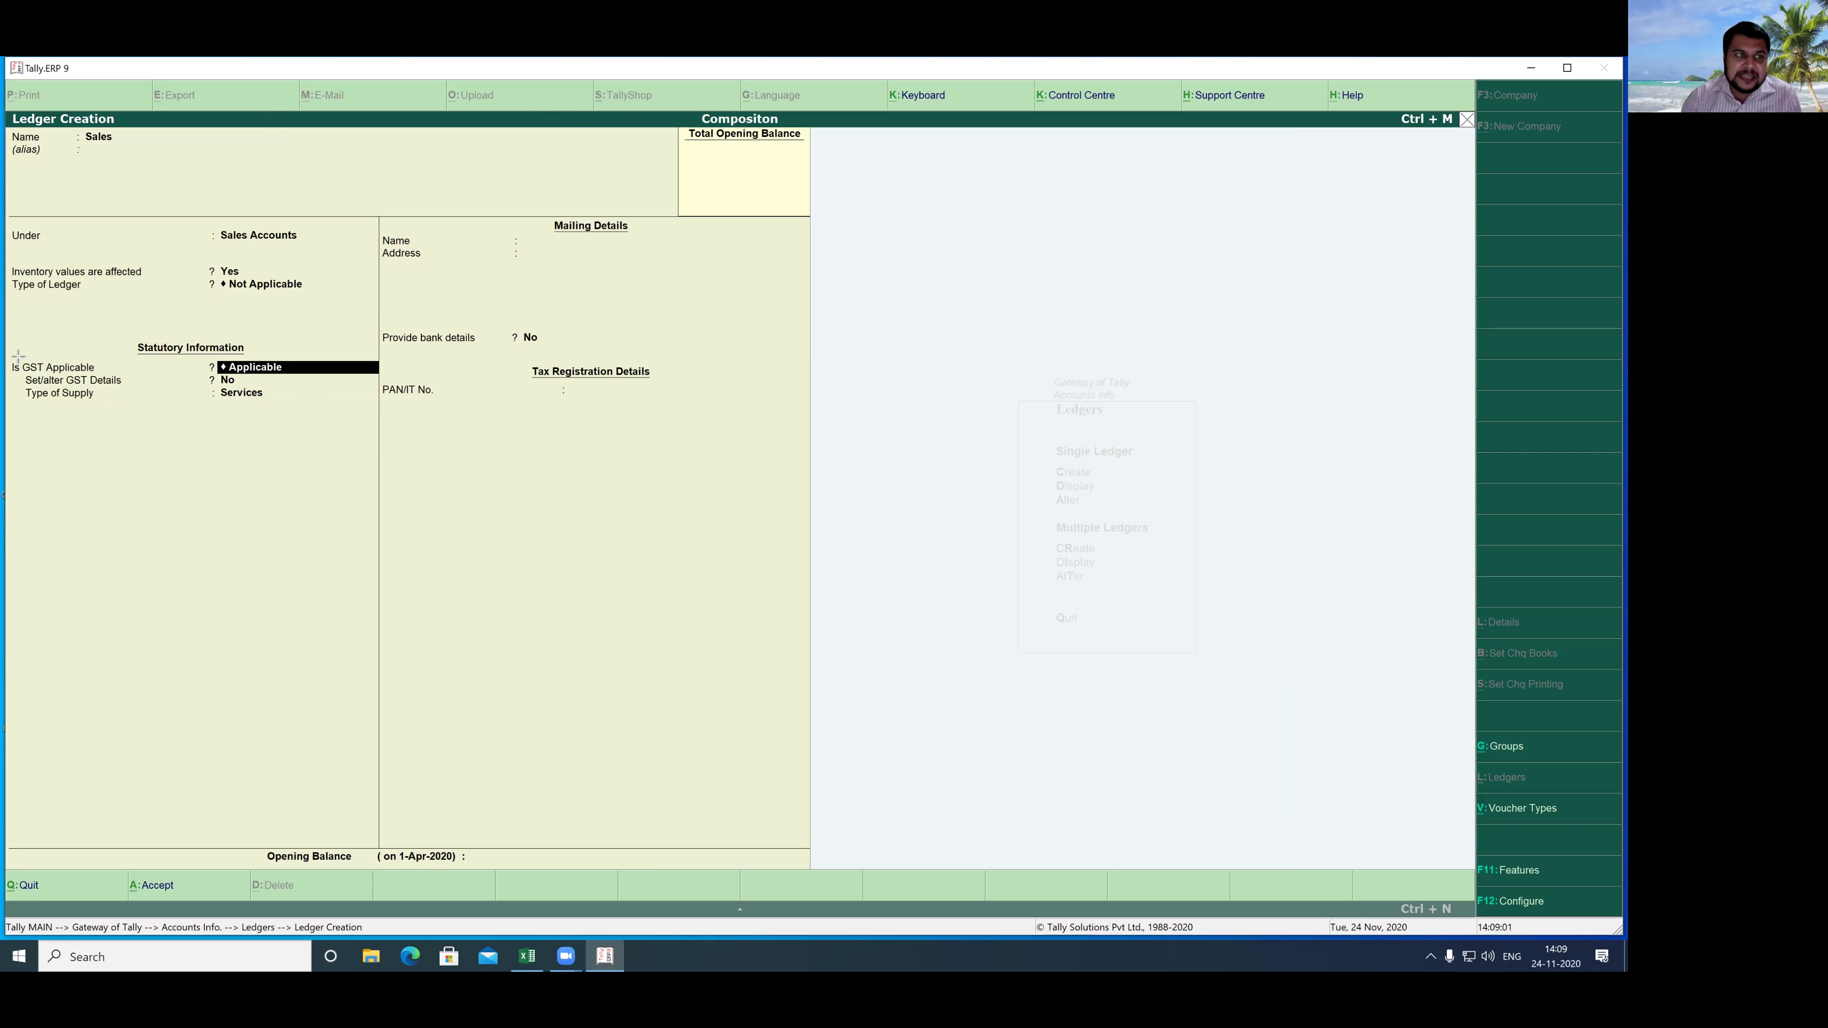
drag(6, 333, 385, 416)
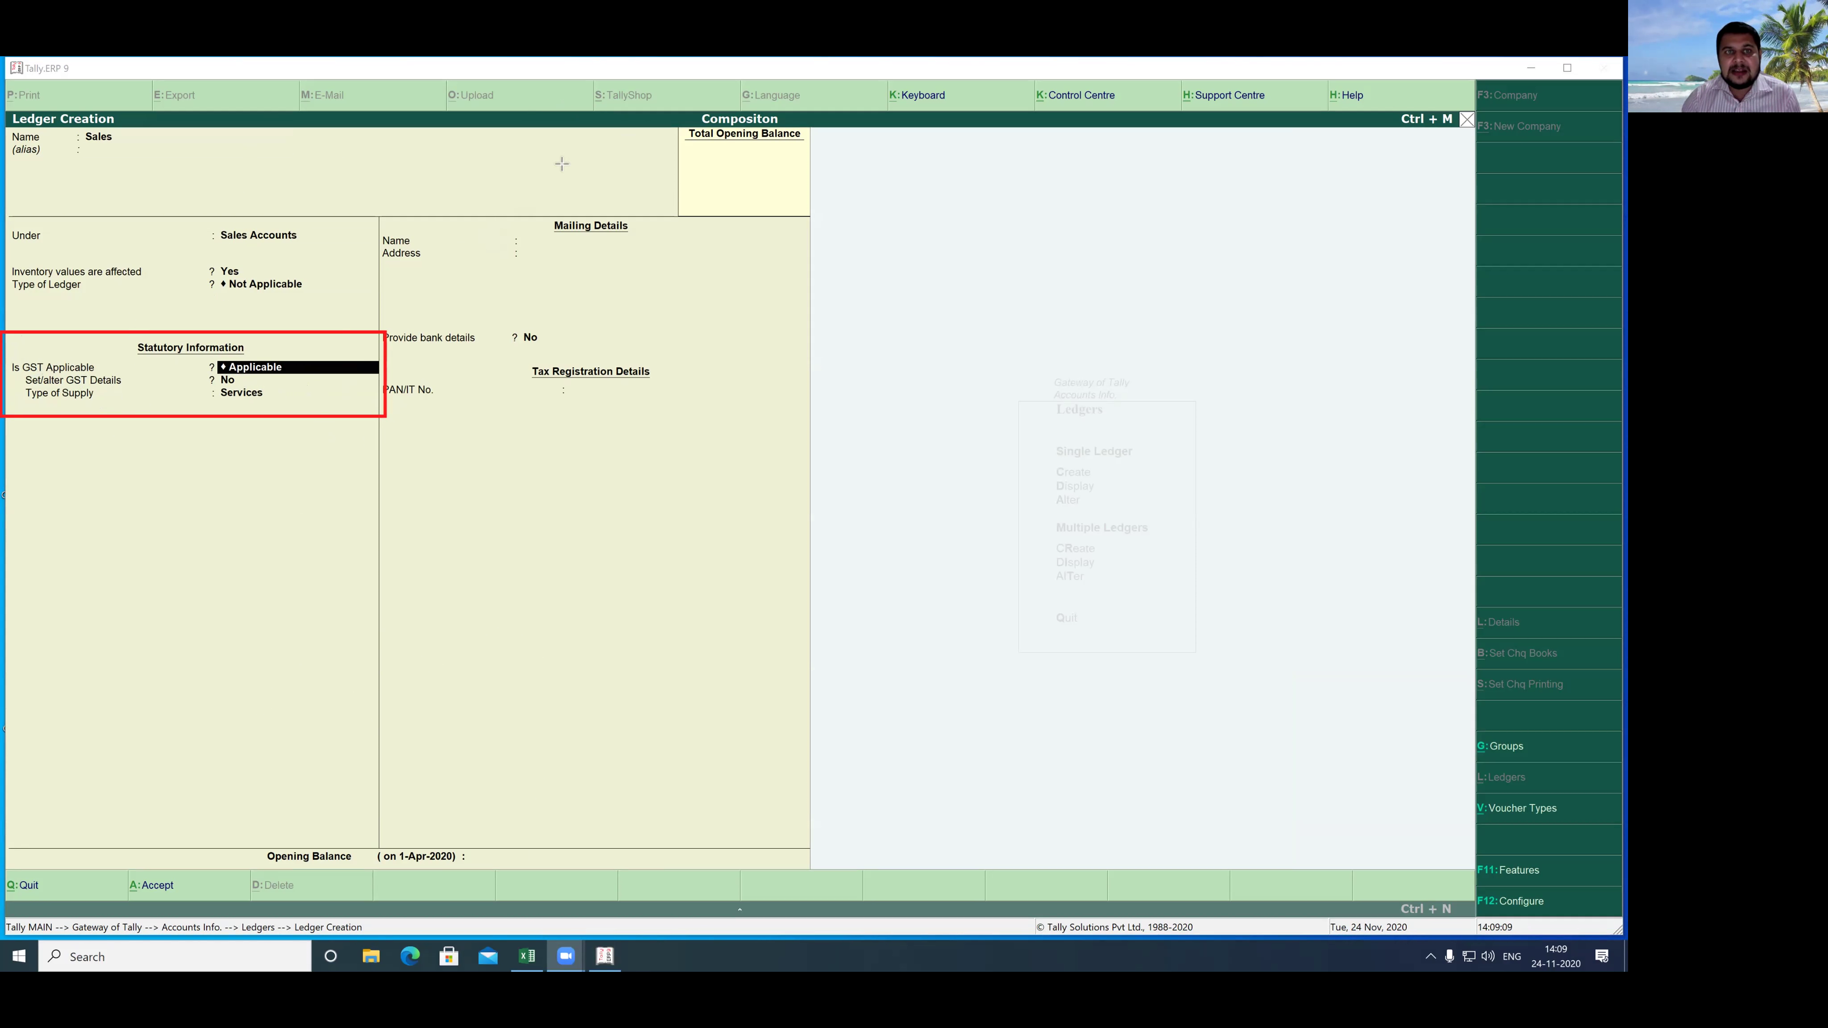
click(289, 374)
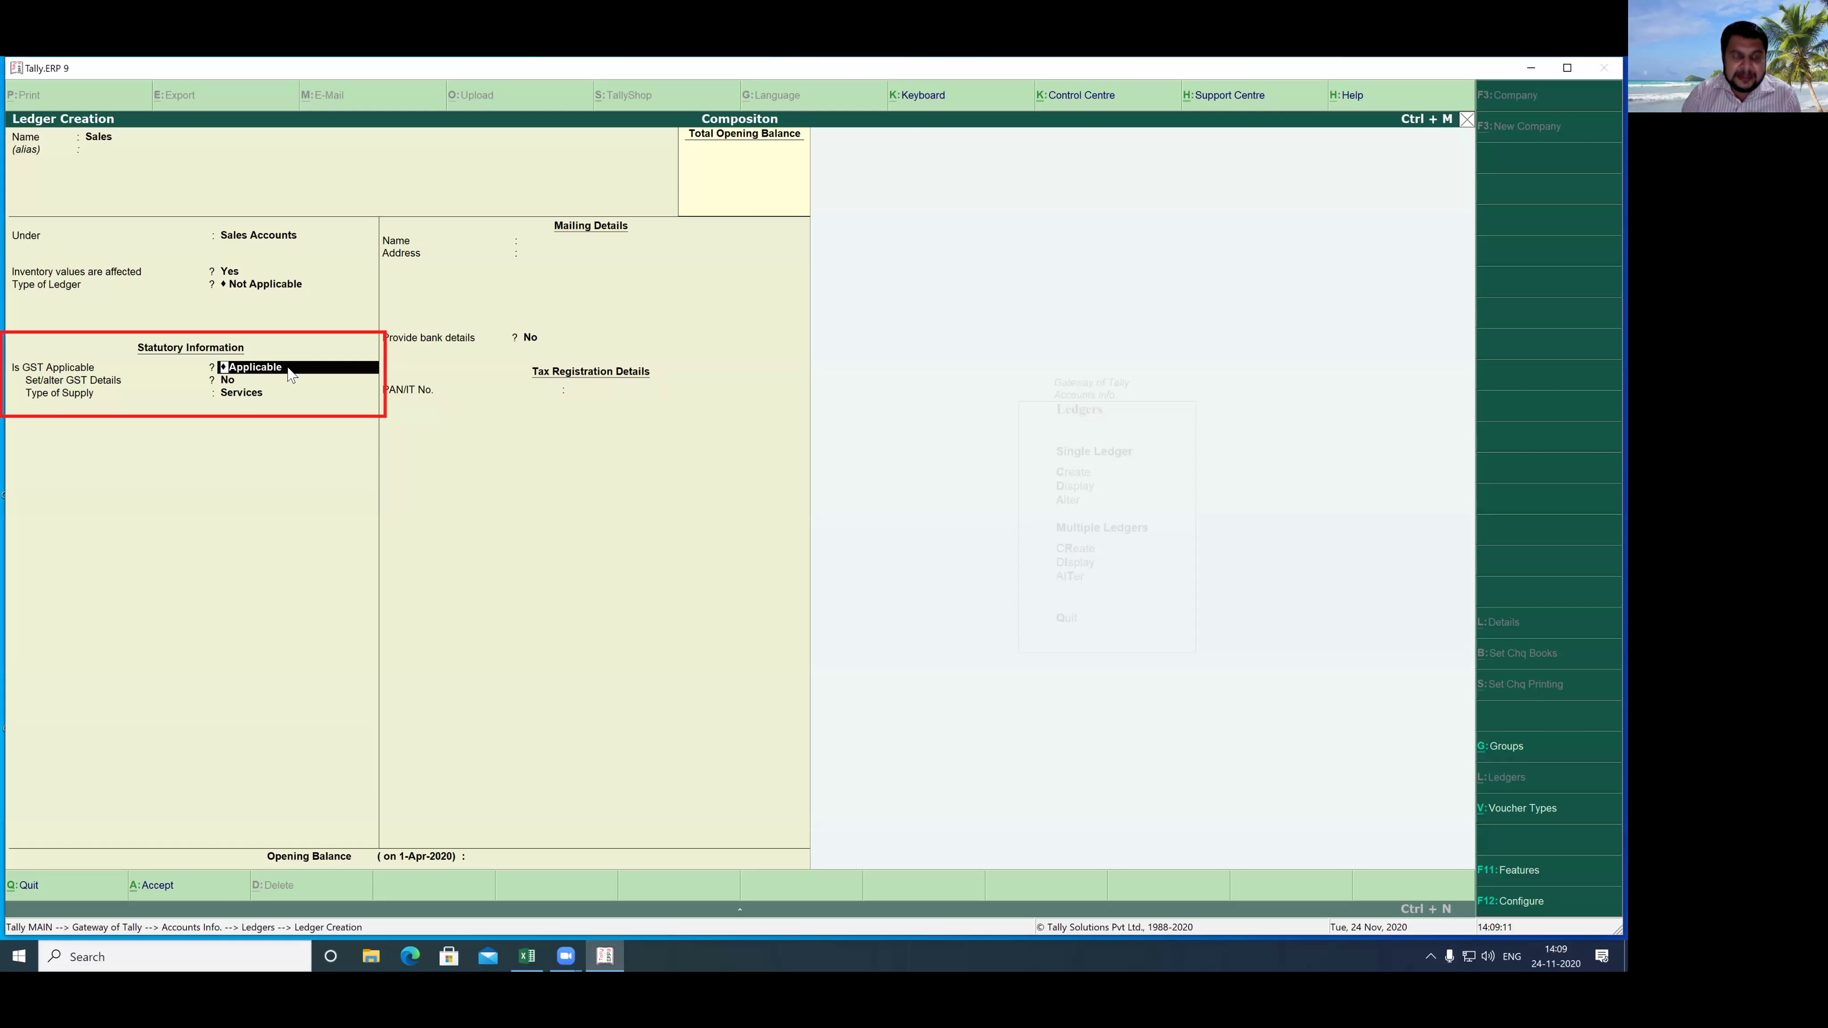
key(Return)
key(Return)
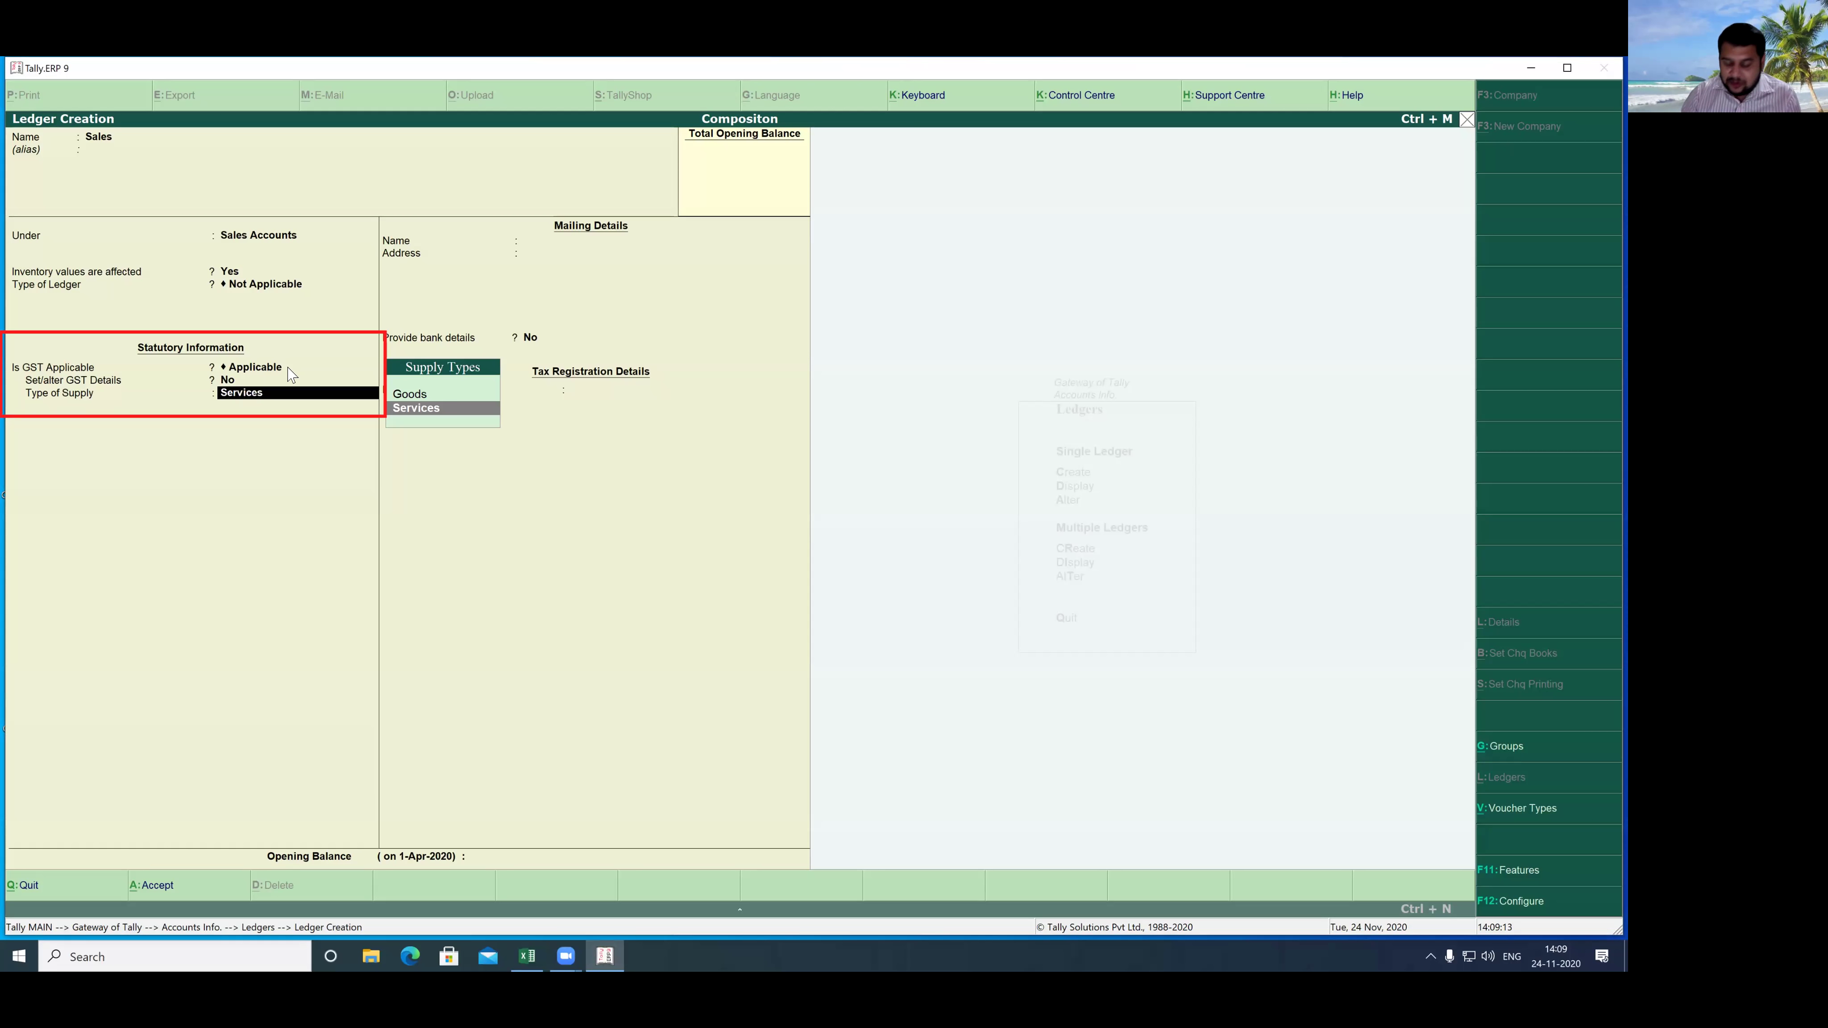
key(Up)
key(Return)
key(Return)
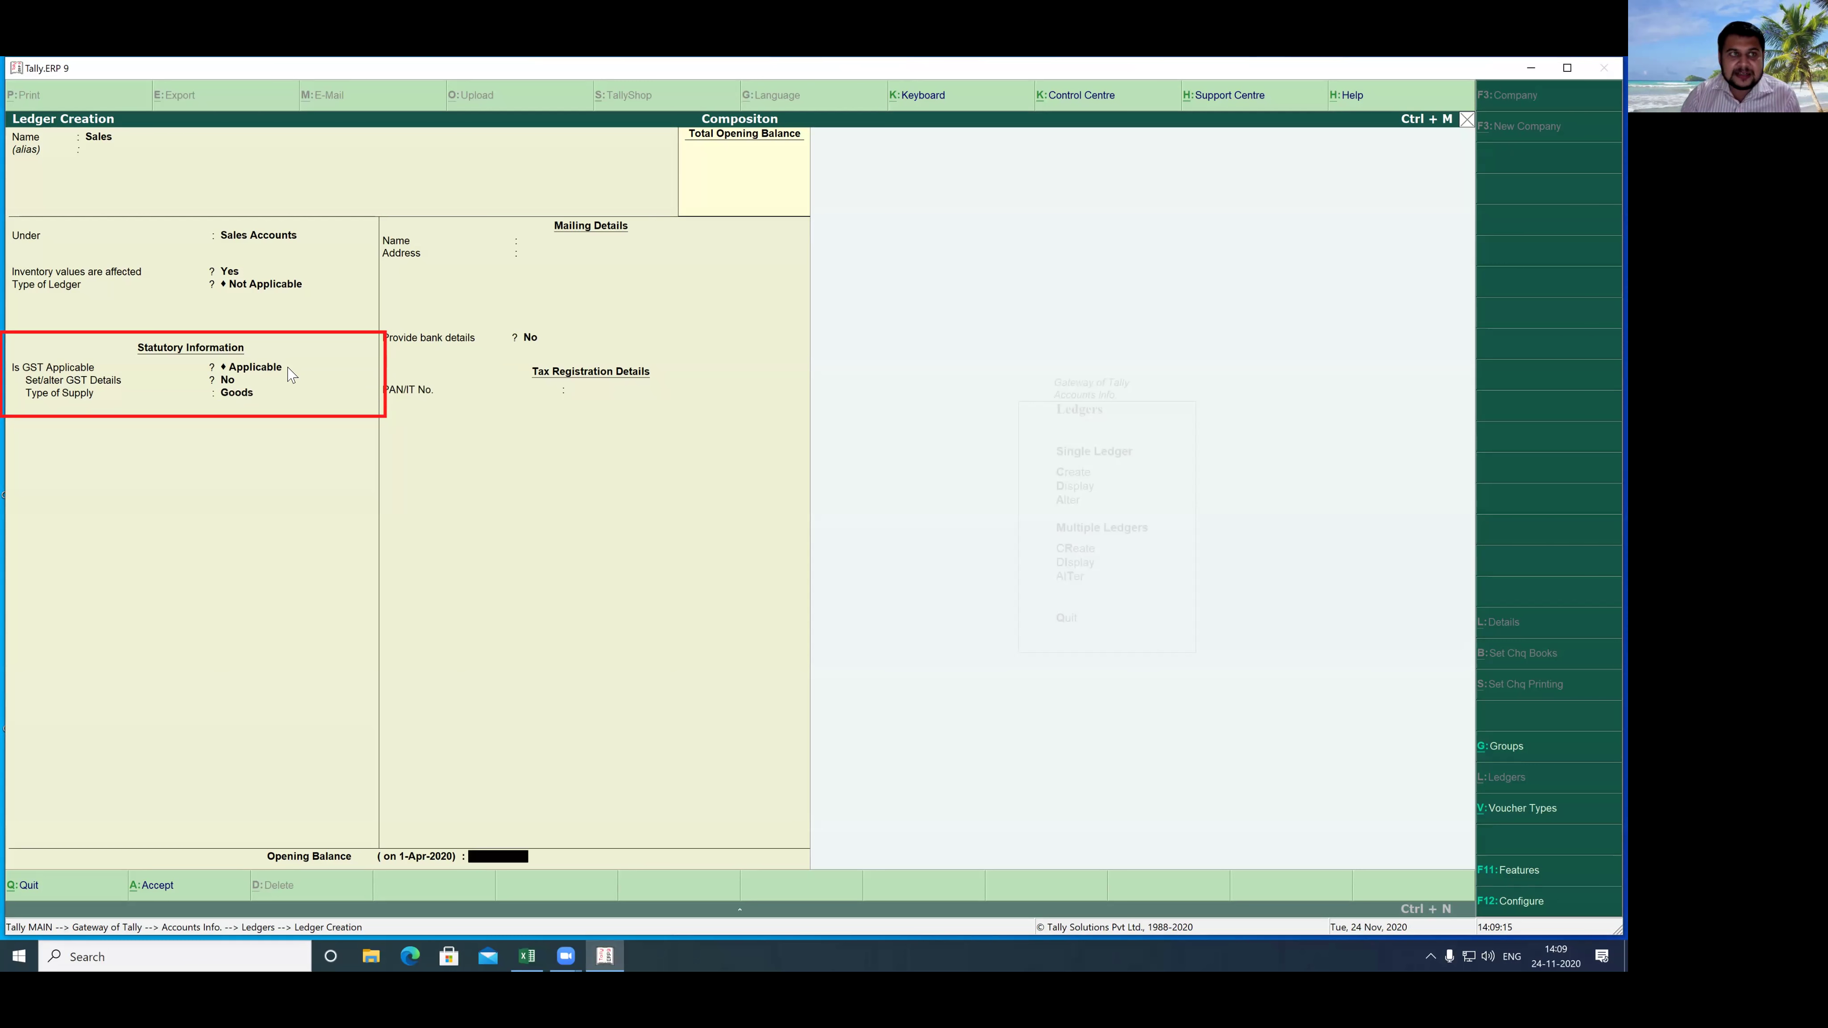
key(Return)
key(Return)
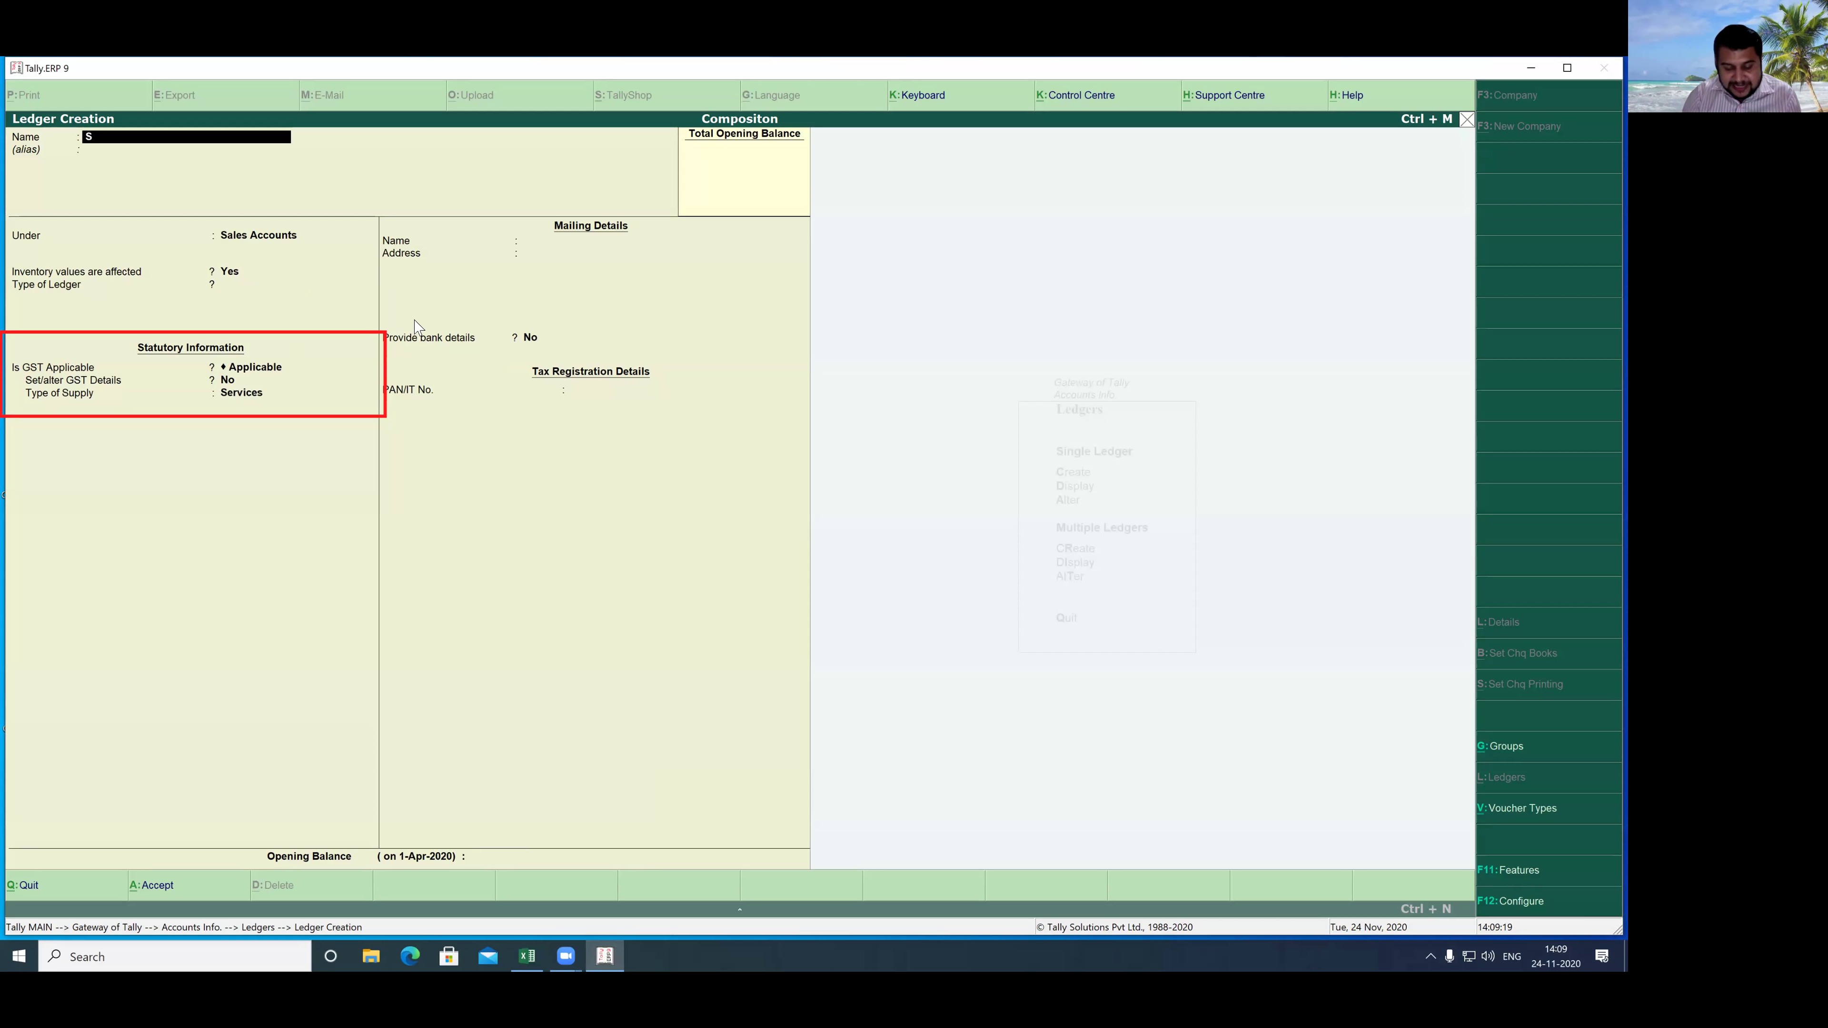
- Create a Supplier ledger under Sundry Creditors with bill-by-bill balances and Regular registration
text(Supplier)
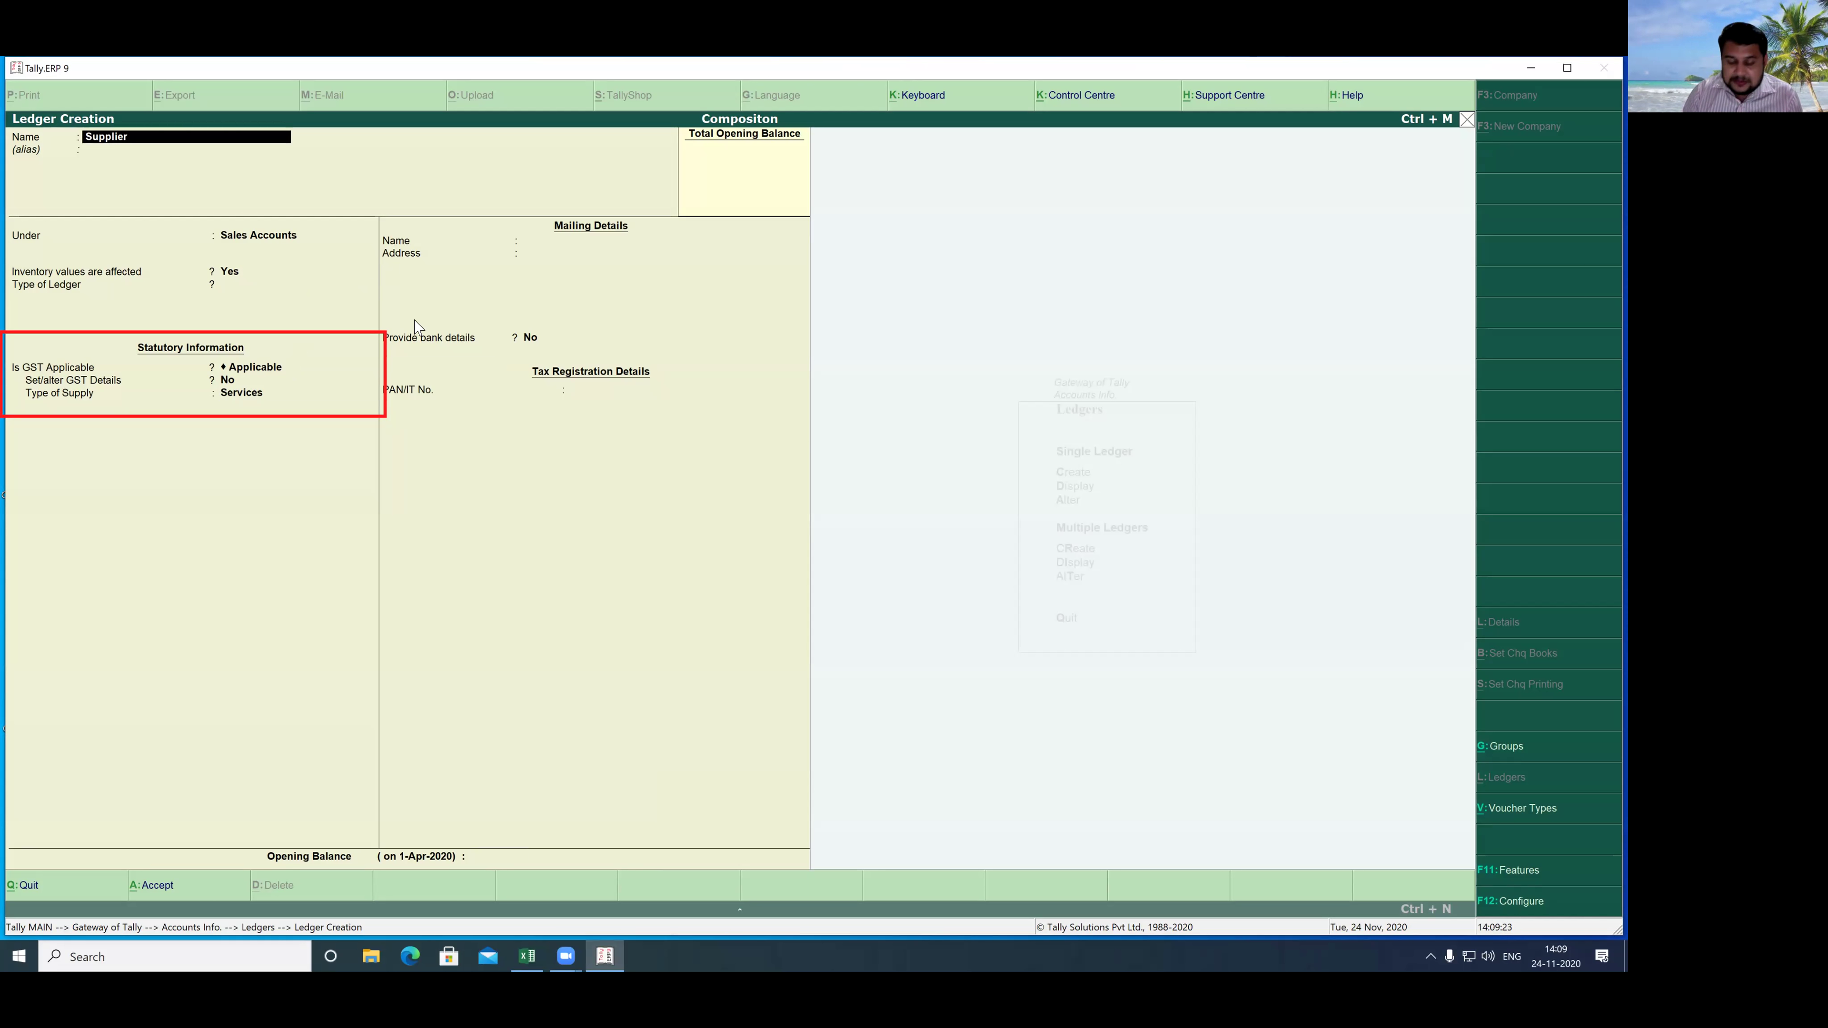
key(Return)
key(Return)
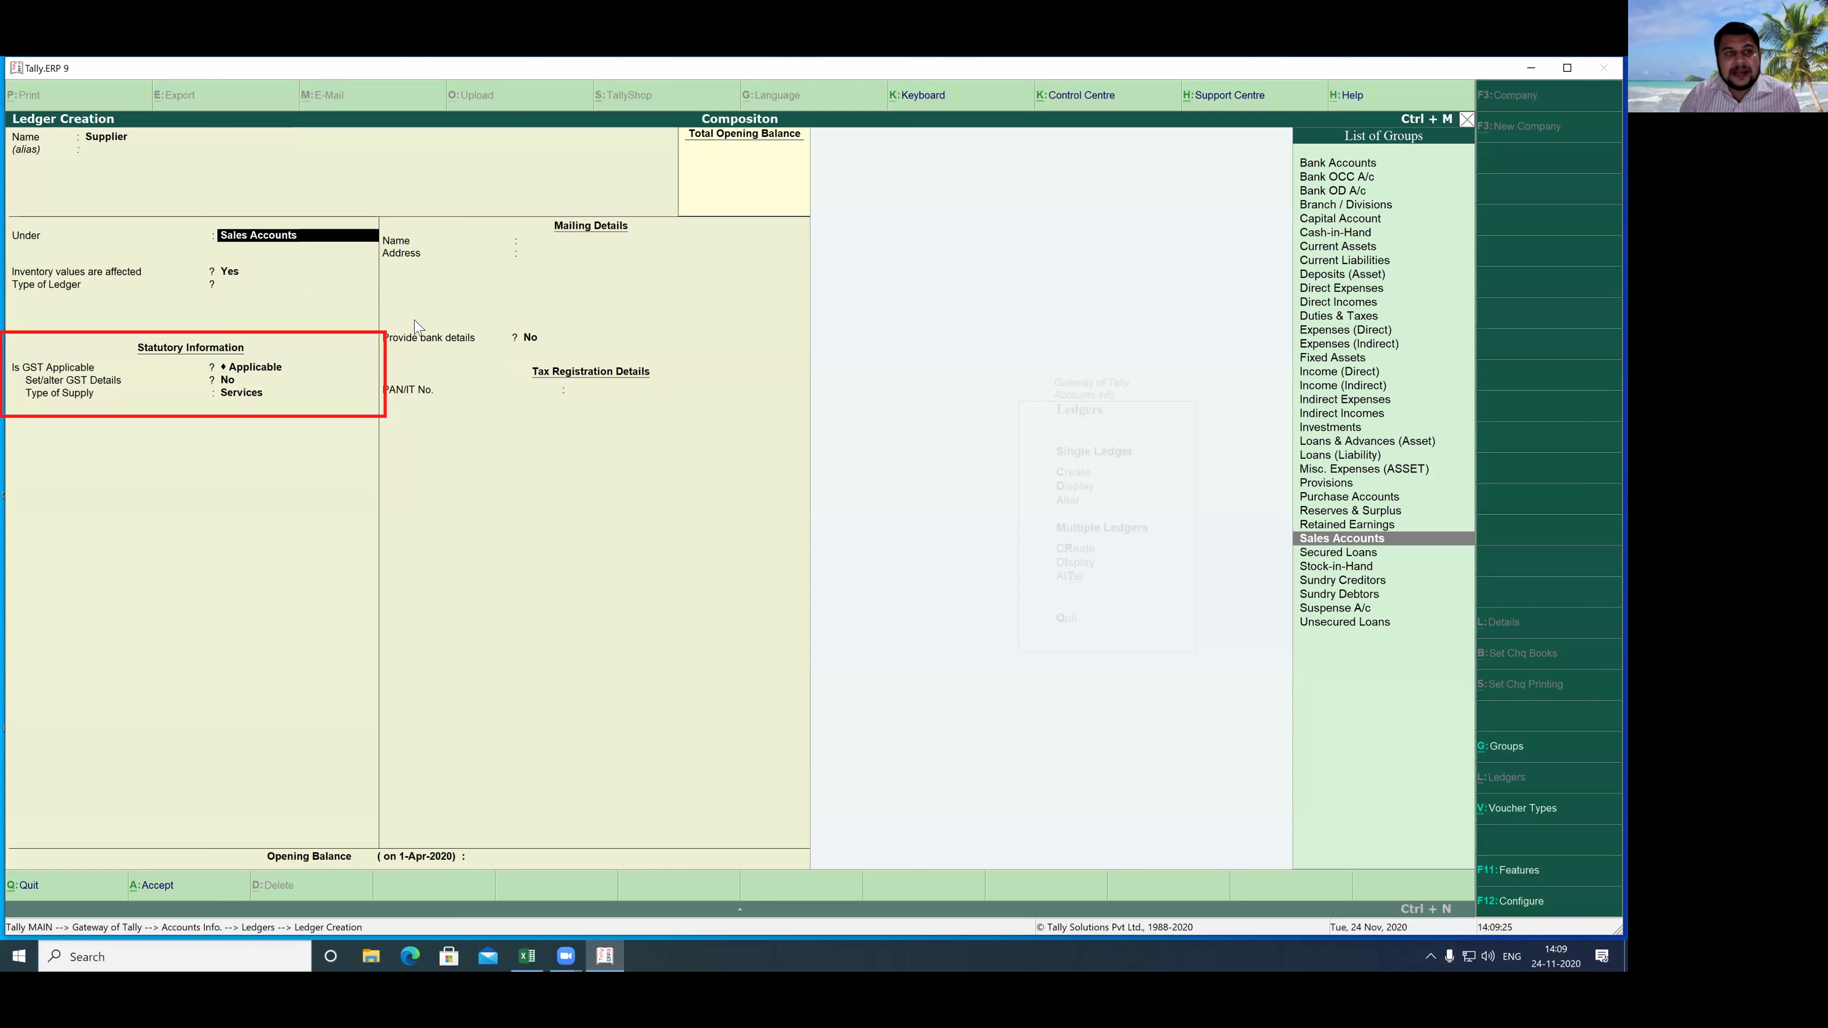
text(S)
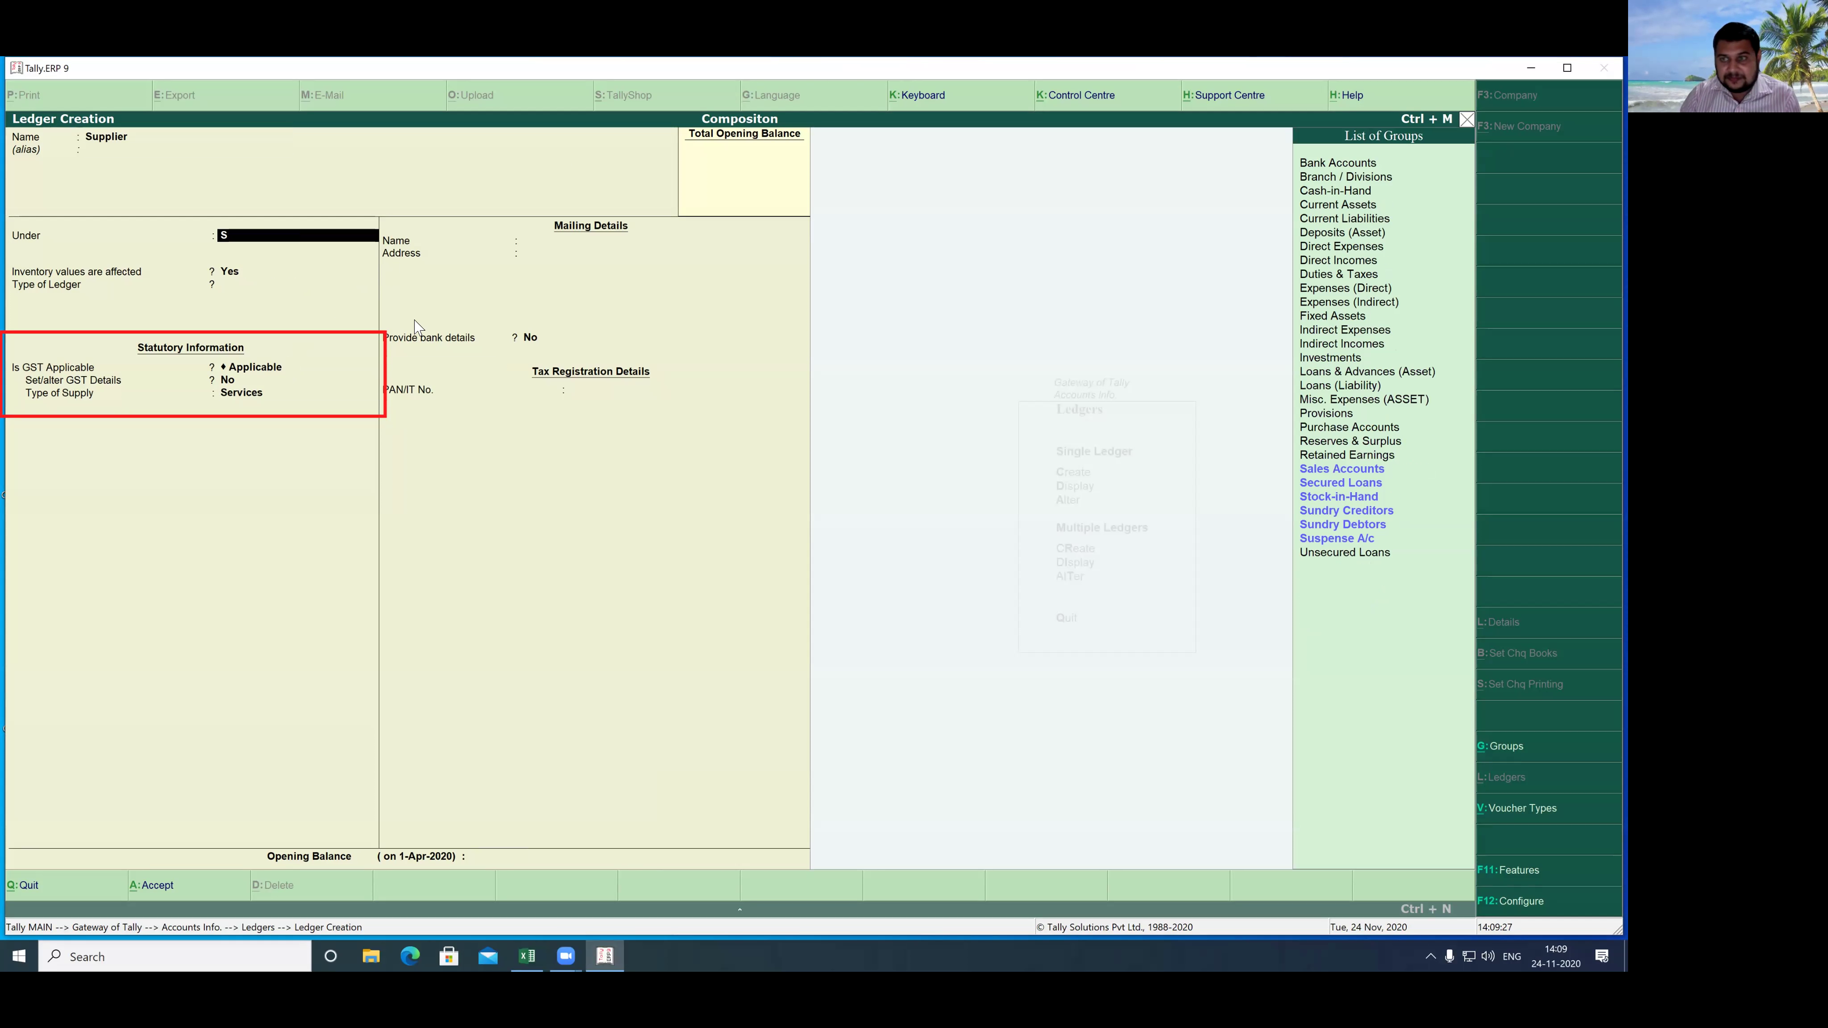
key(Down)
key(Down)
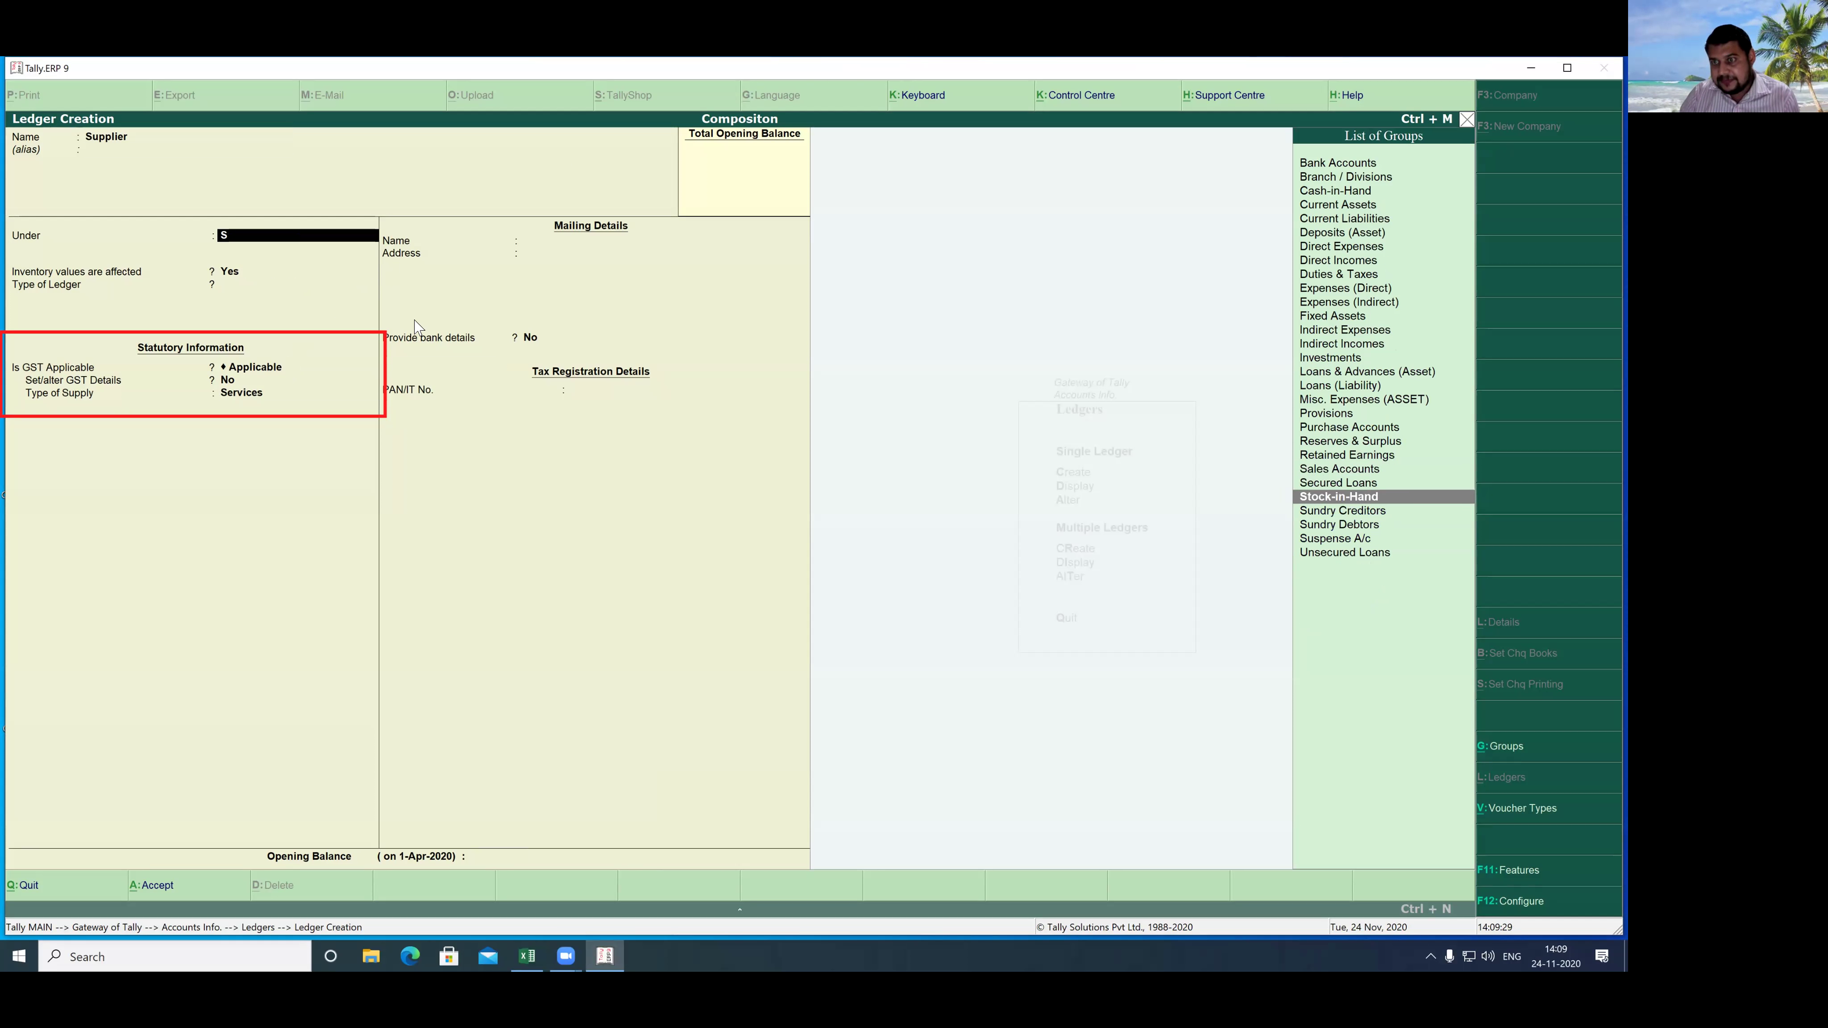
key(Up)
key(Up)
key(Up)
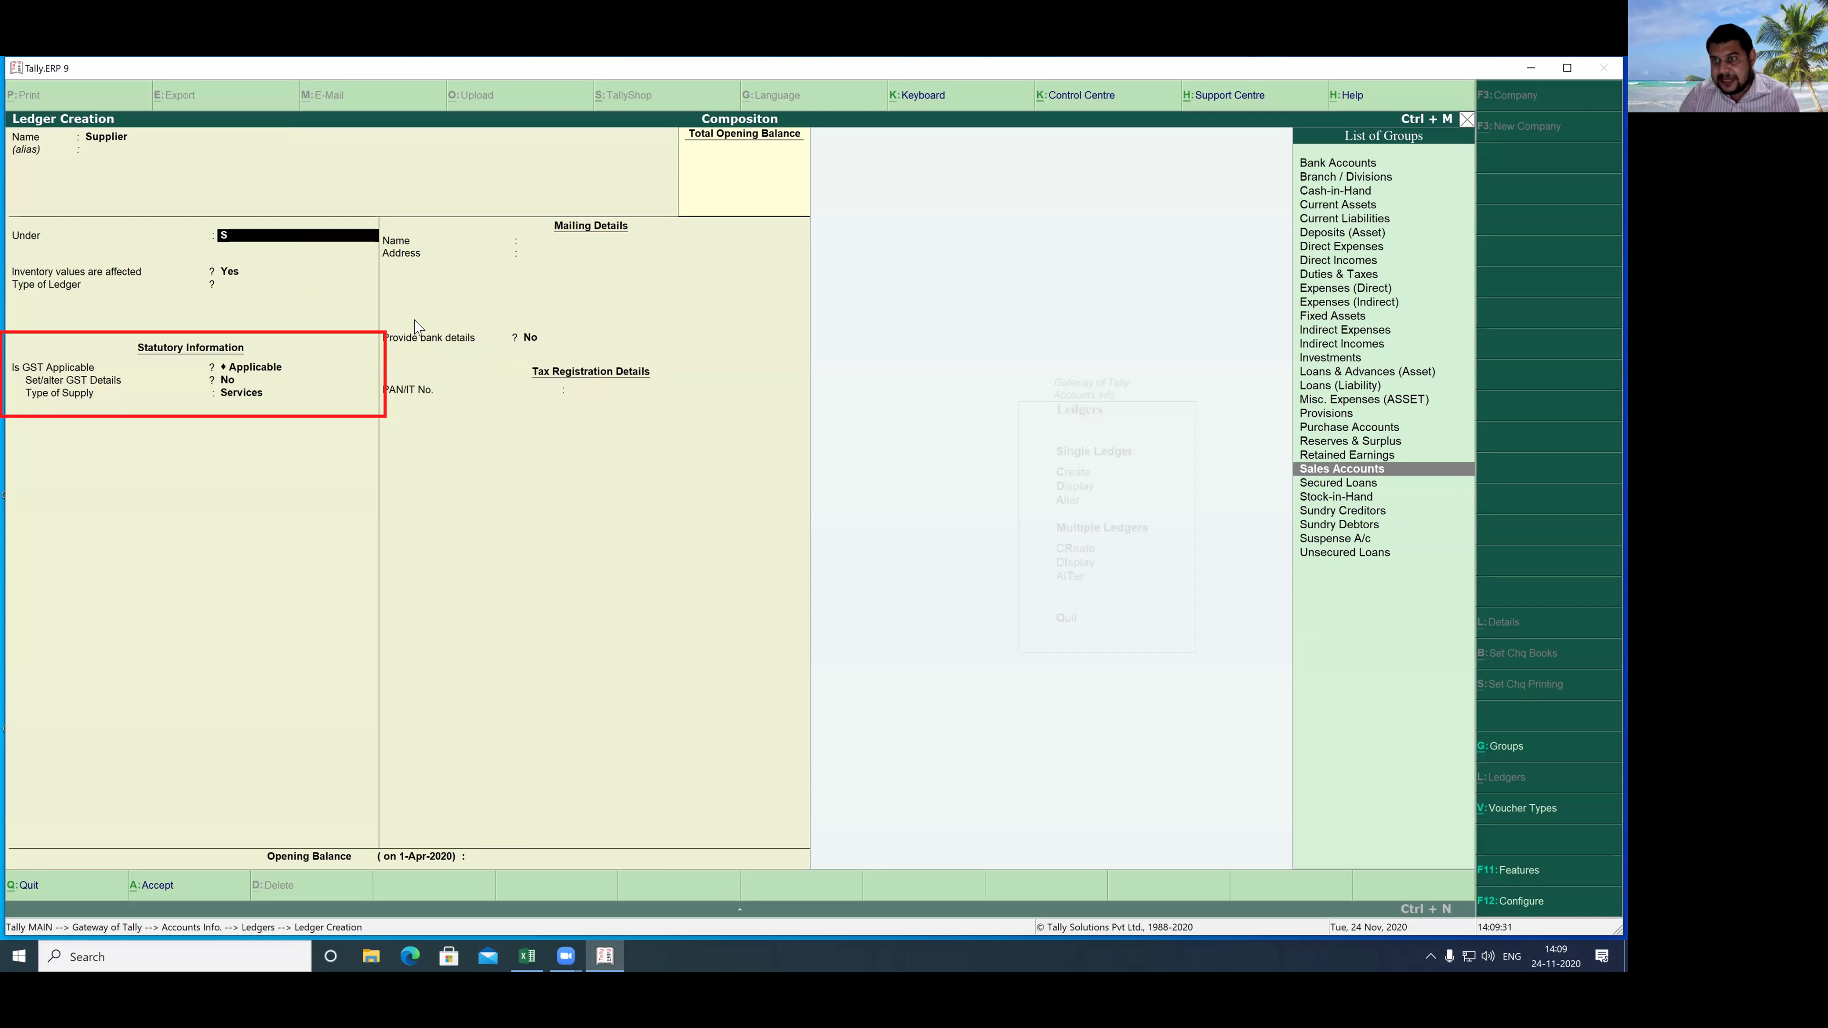
key(Down)
key(Down)
key(Down)
key(Down)
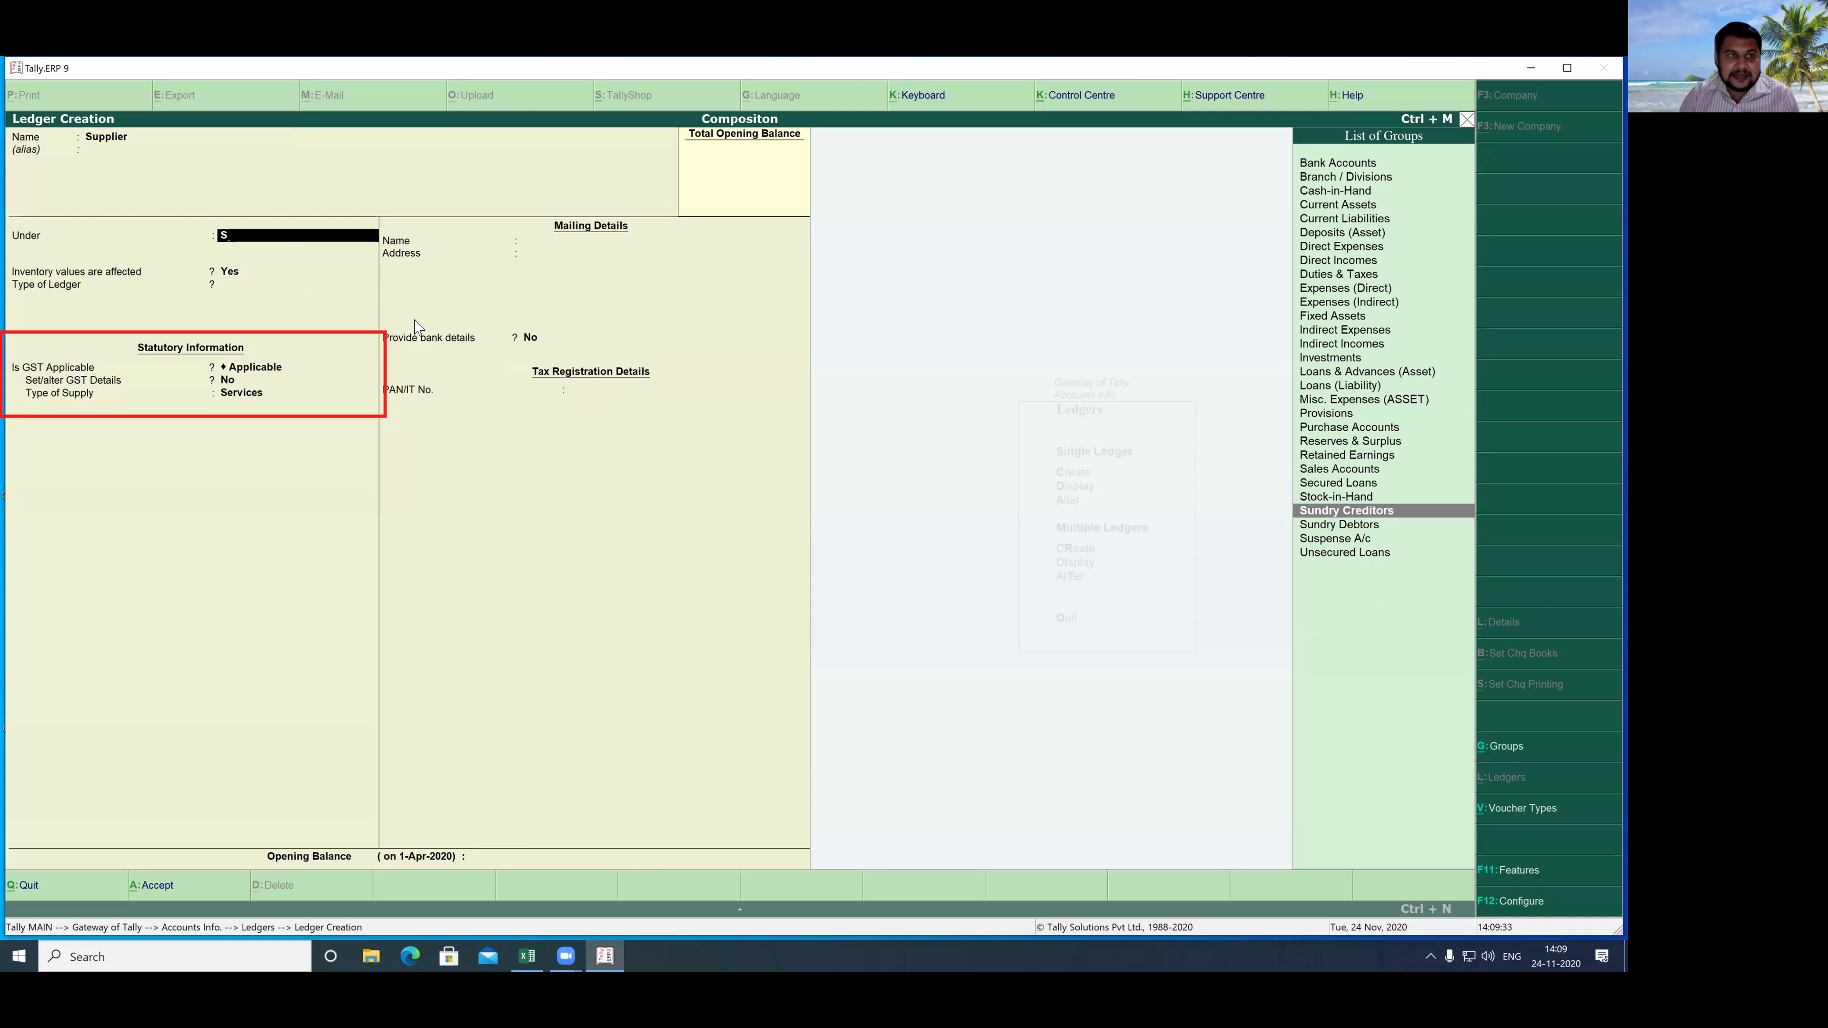
key(Return)
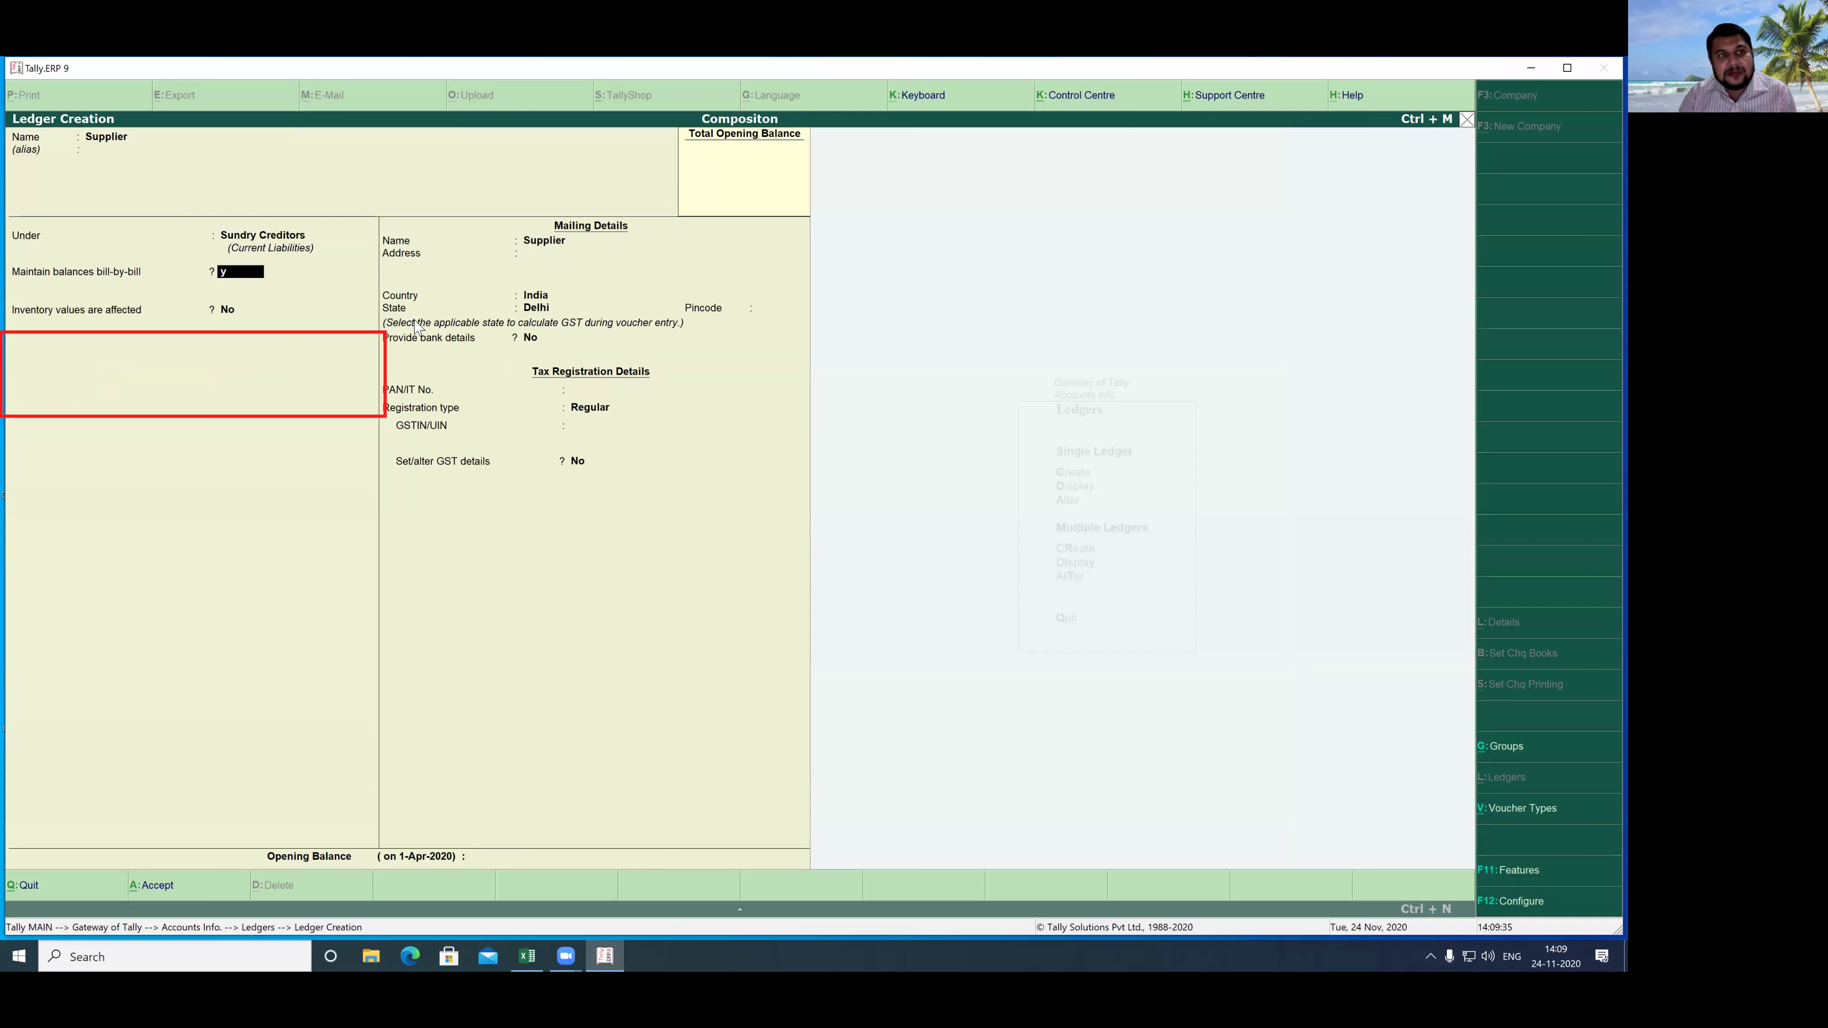
key(Return)
key(Return)
key(Return)
key(Return)
key(Return)
key(Return)
key(Return)
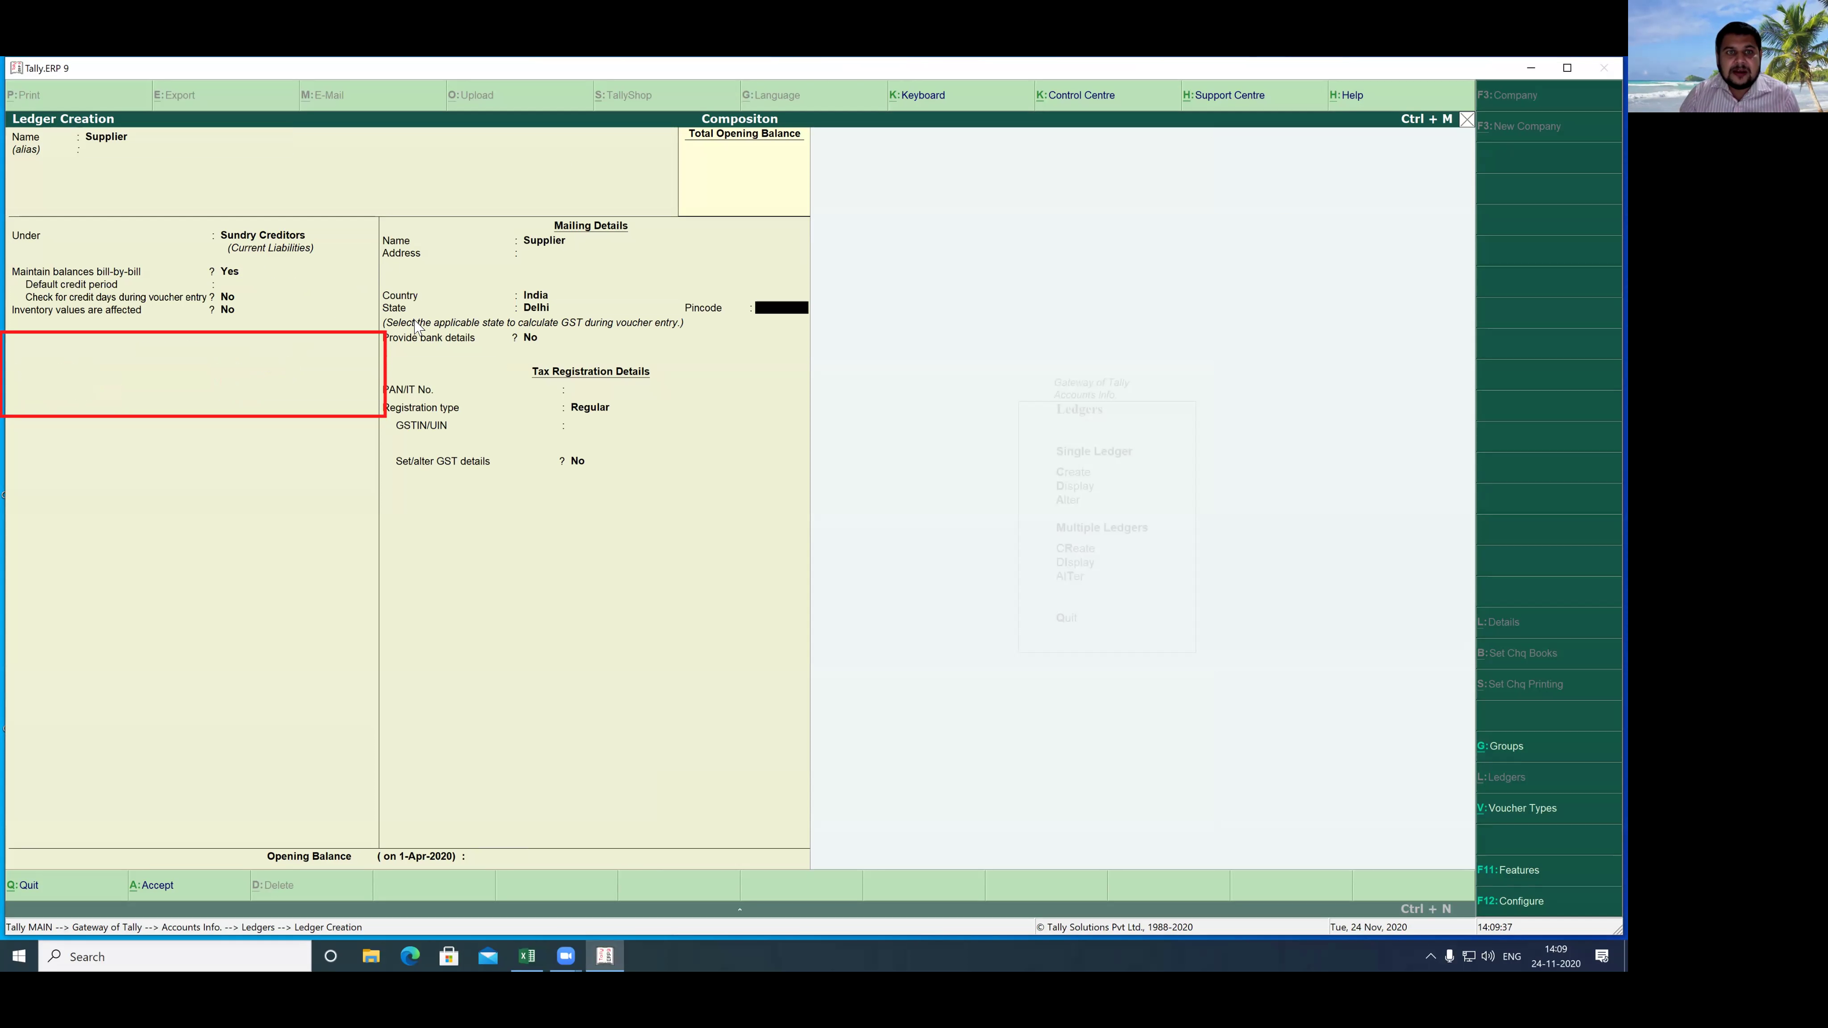
key(Return)
key(Return)
key(Return)
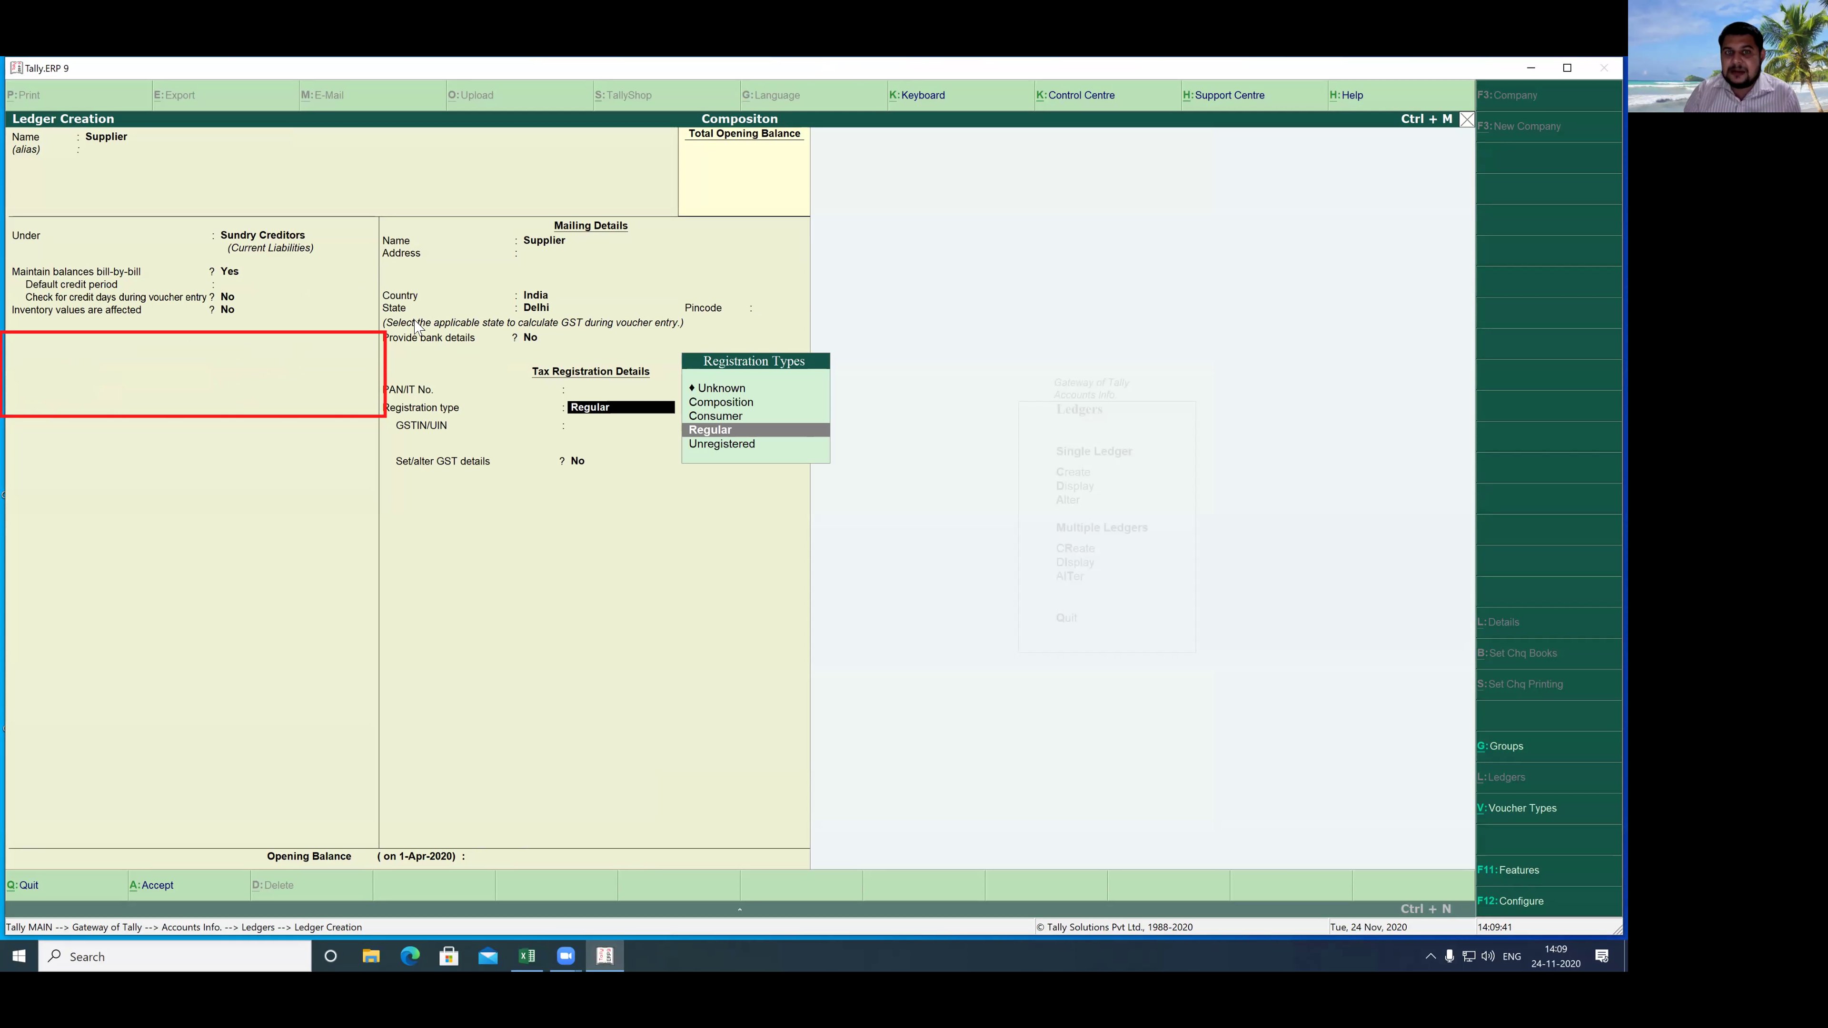
key(Return)
key(Return)
key(Return)
key(Return)
key(Return)
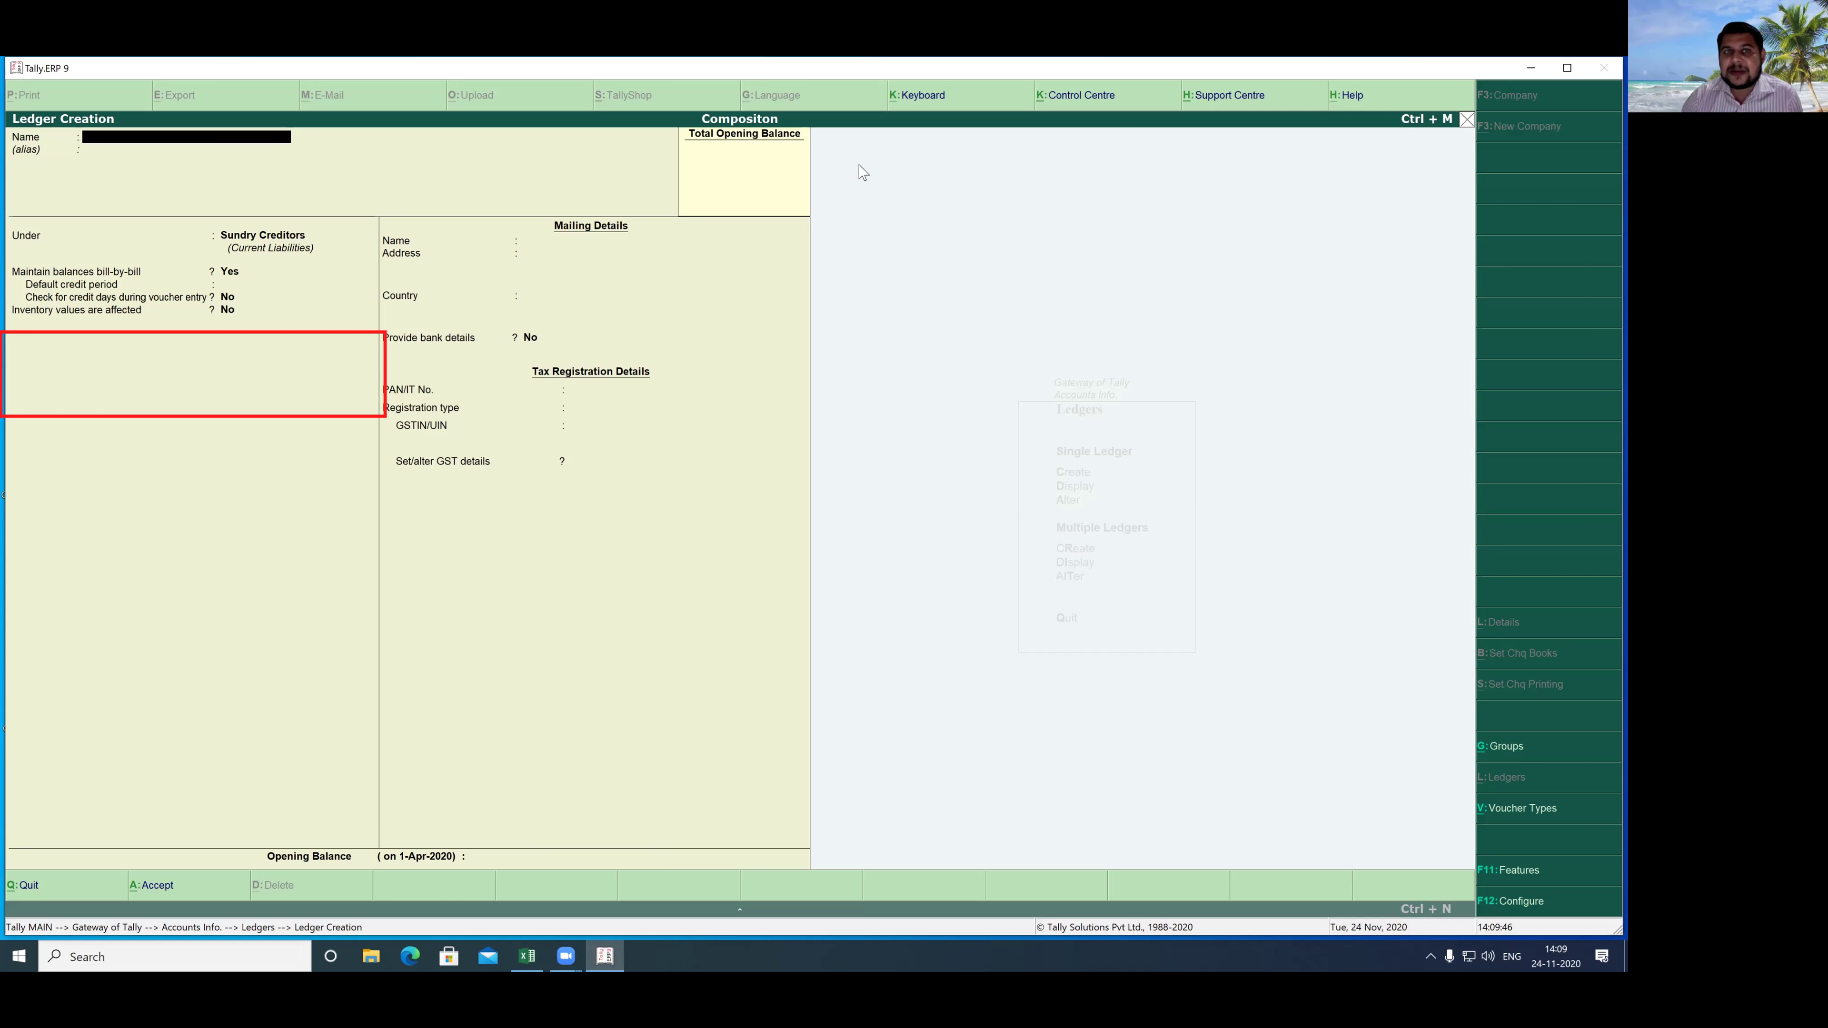
click(524, 146)
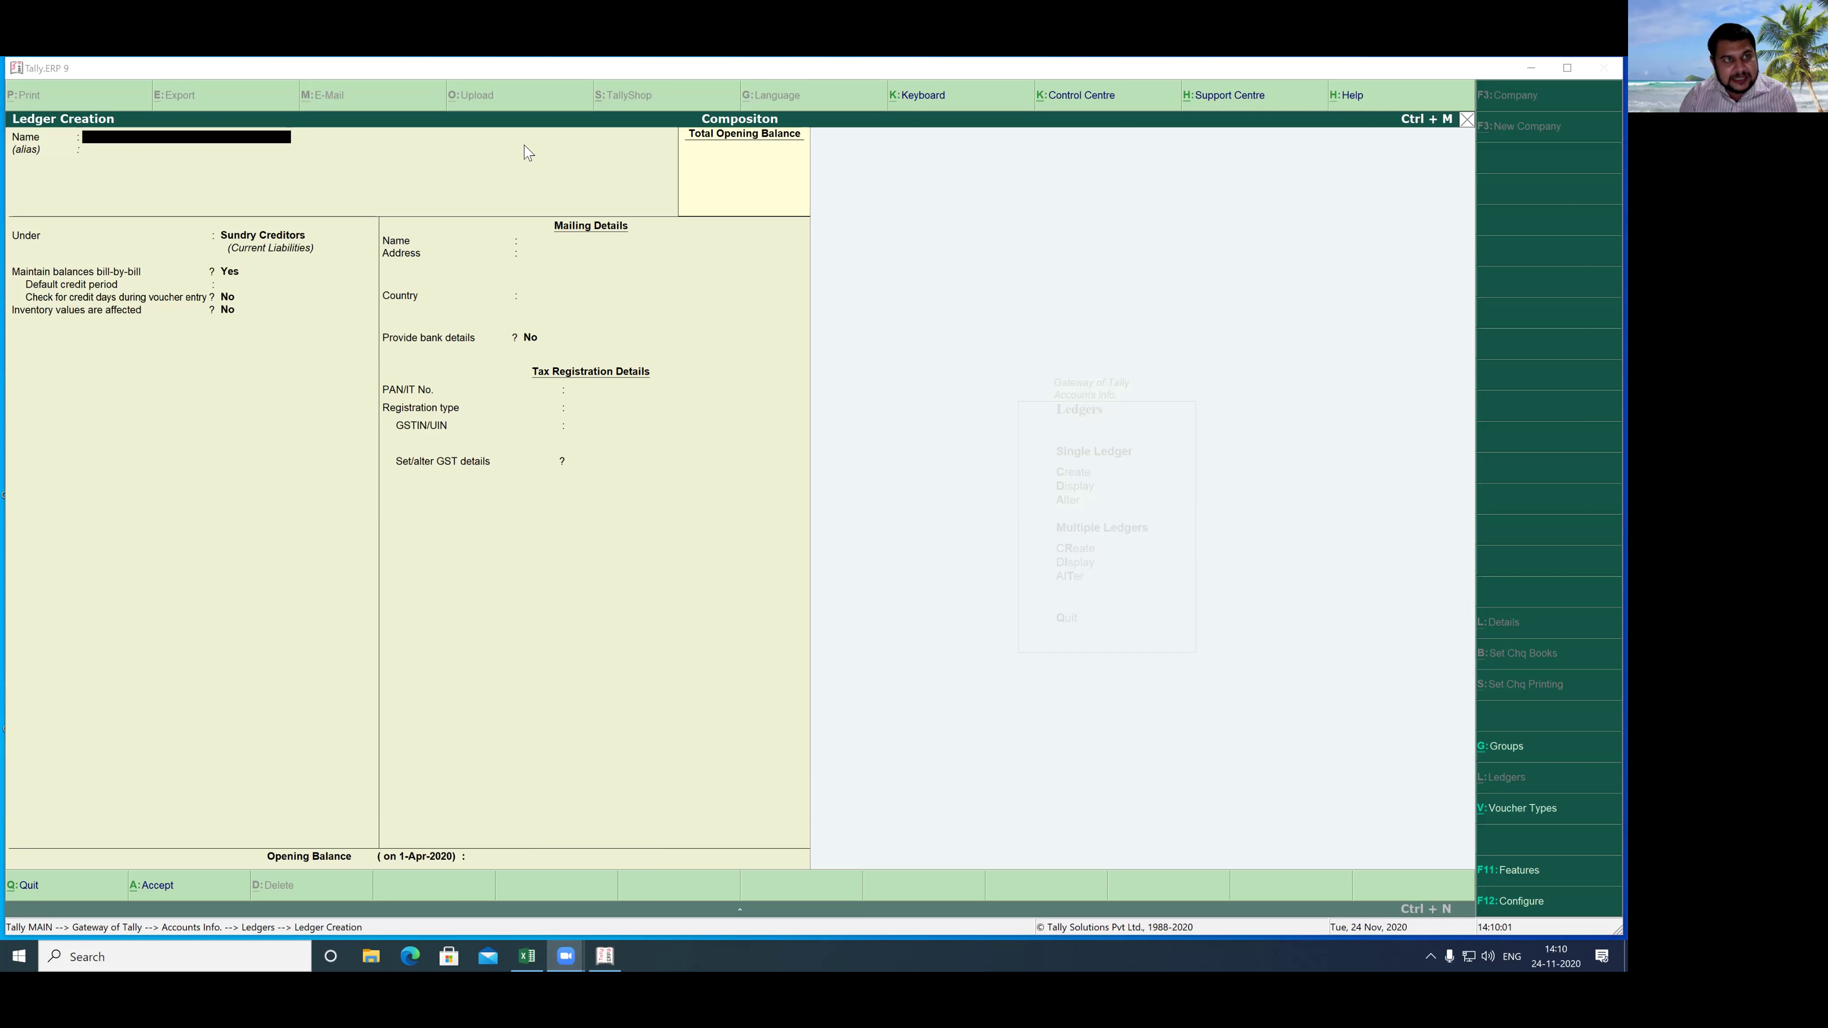
- Name a ledger Customer under Sundry Debtors with state Delhi
click(233, 319)
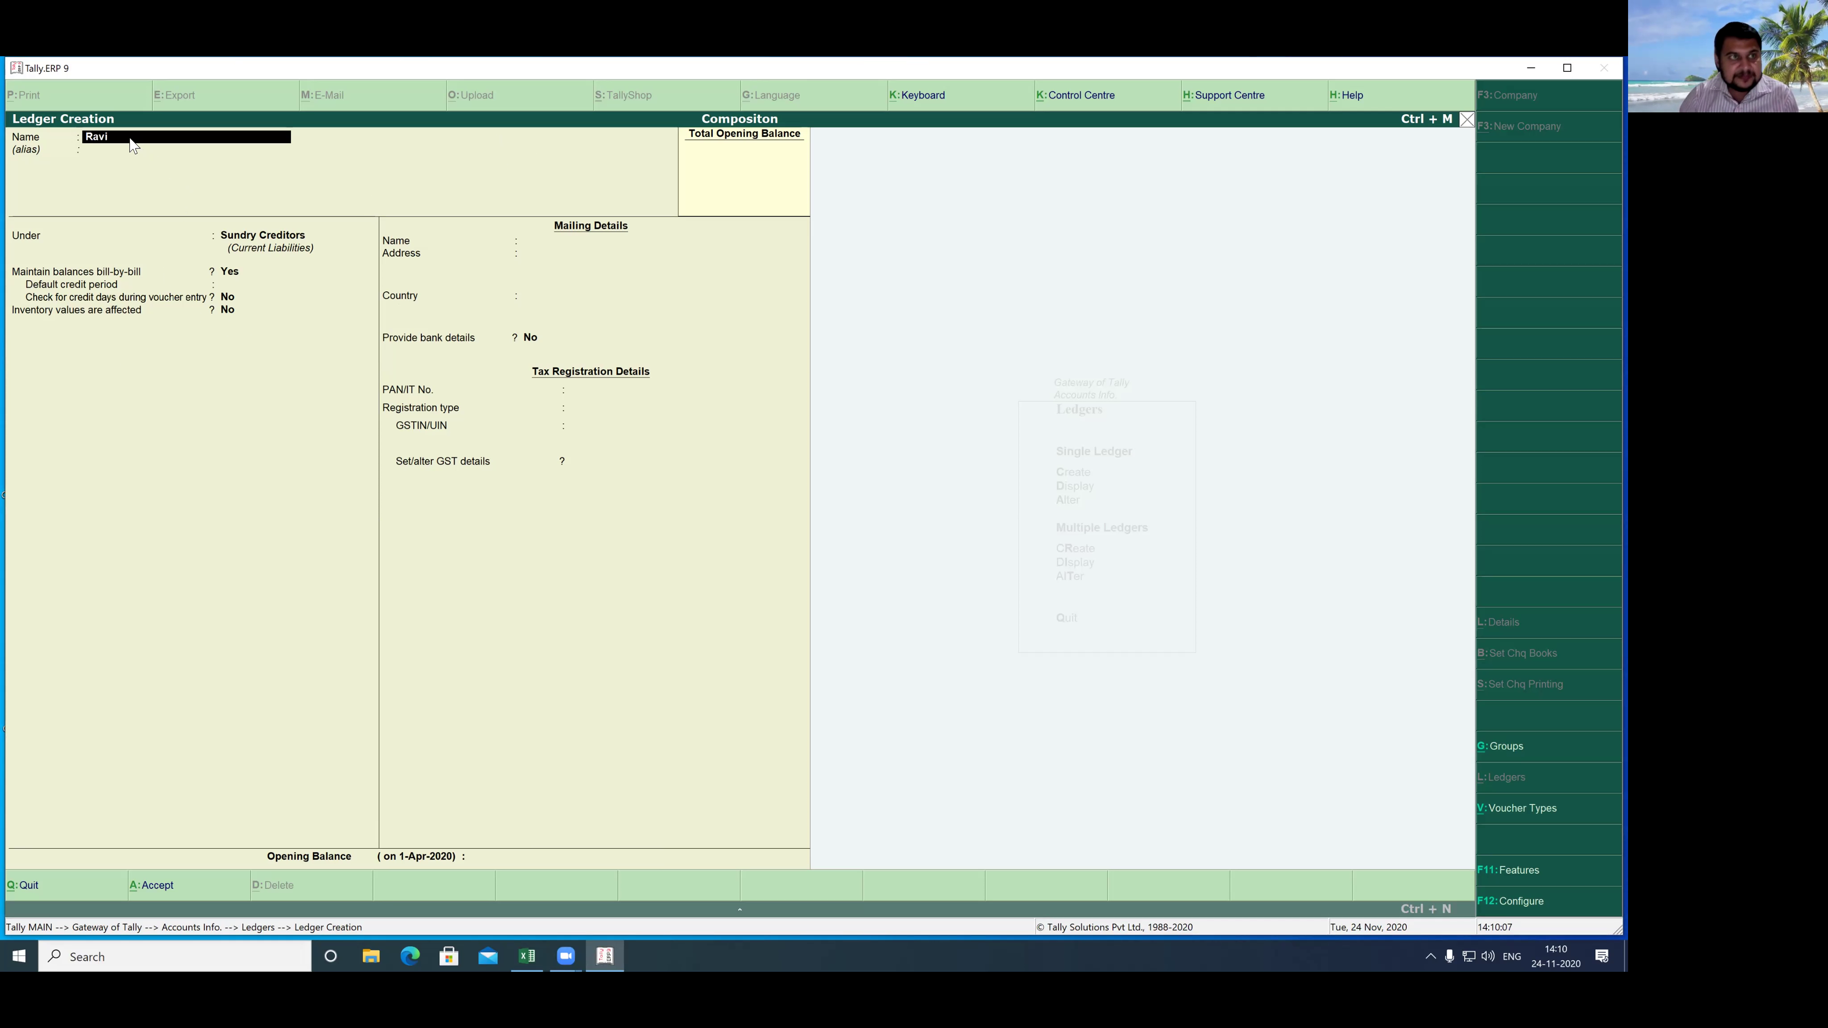
text(Cus)
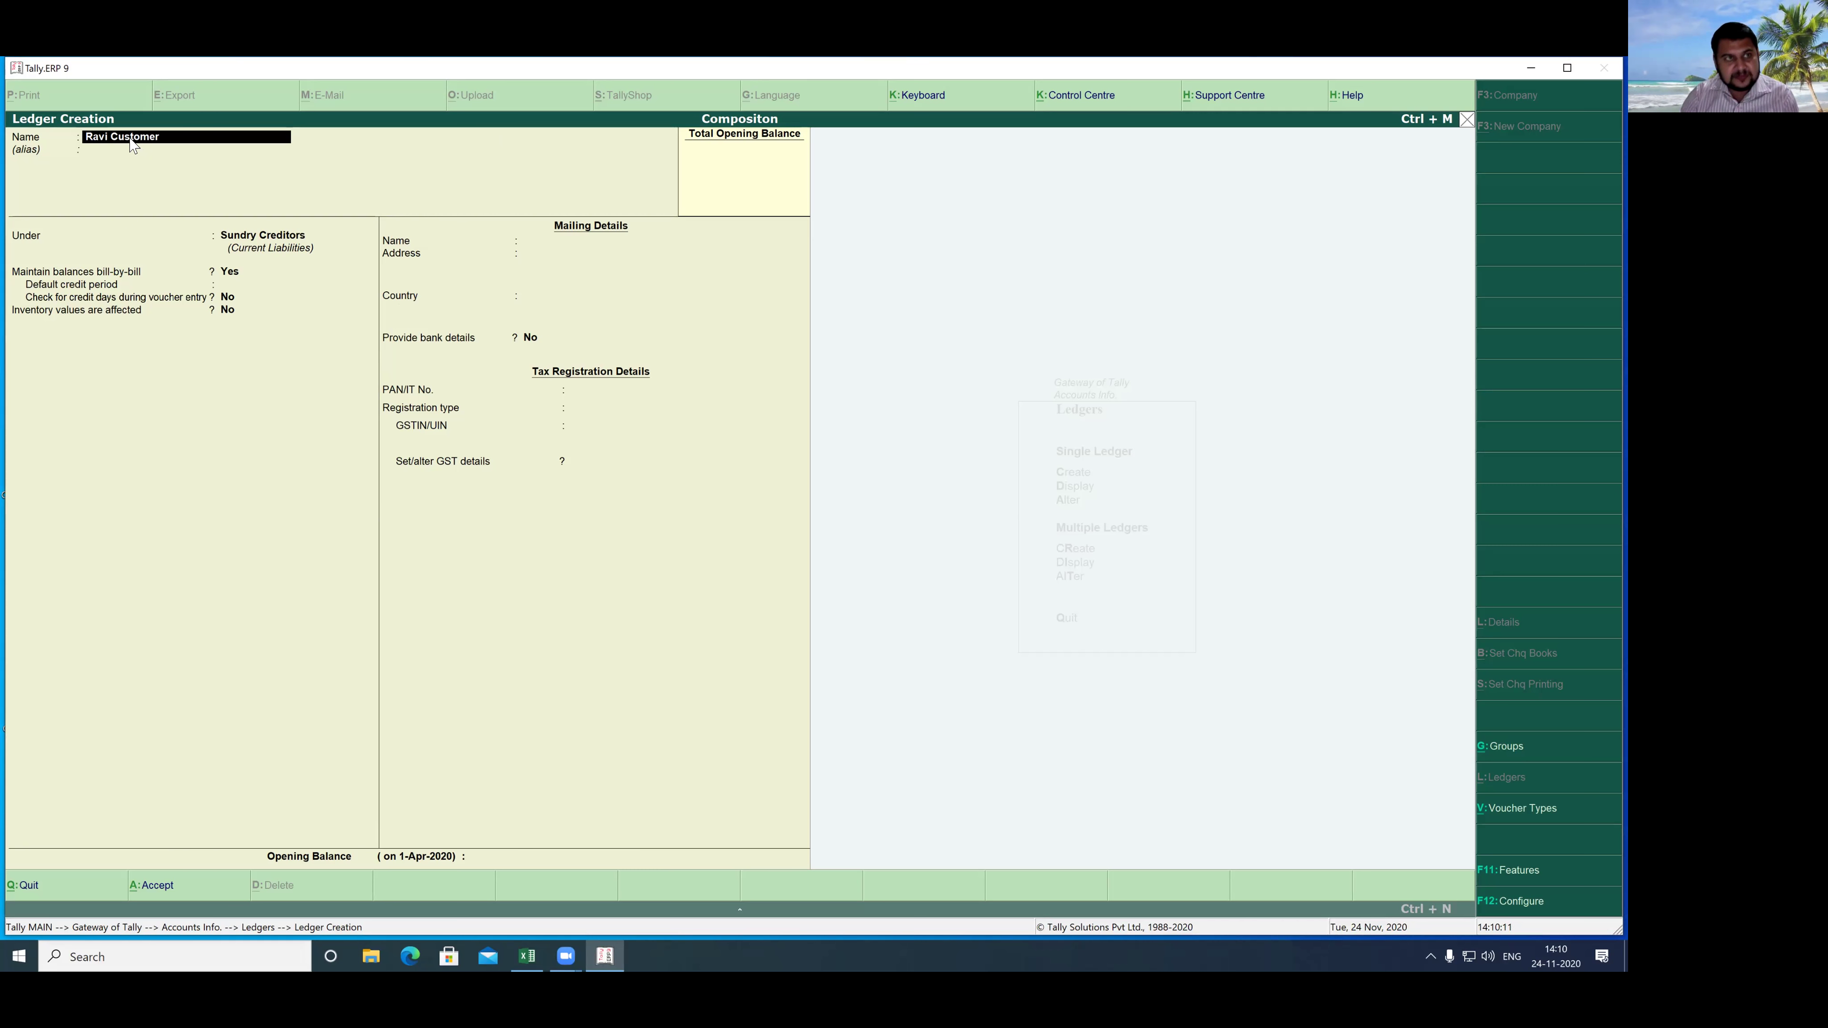
text(tomer)
key(Return)
key(Return)
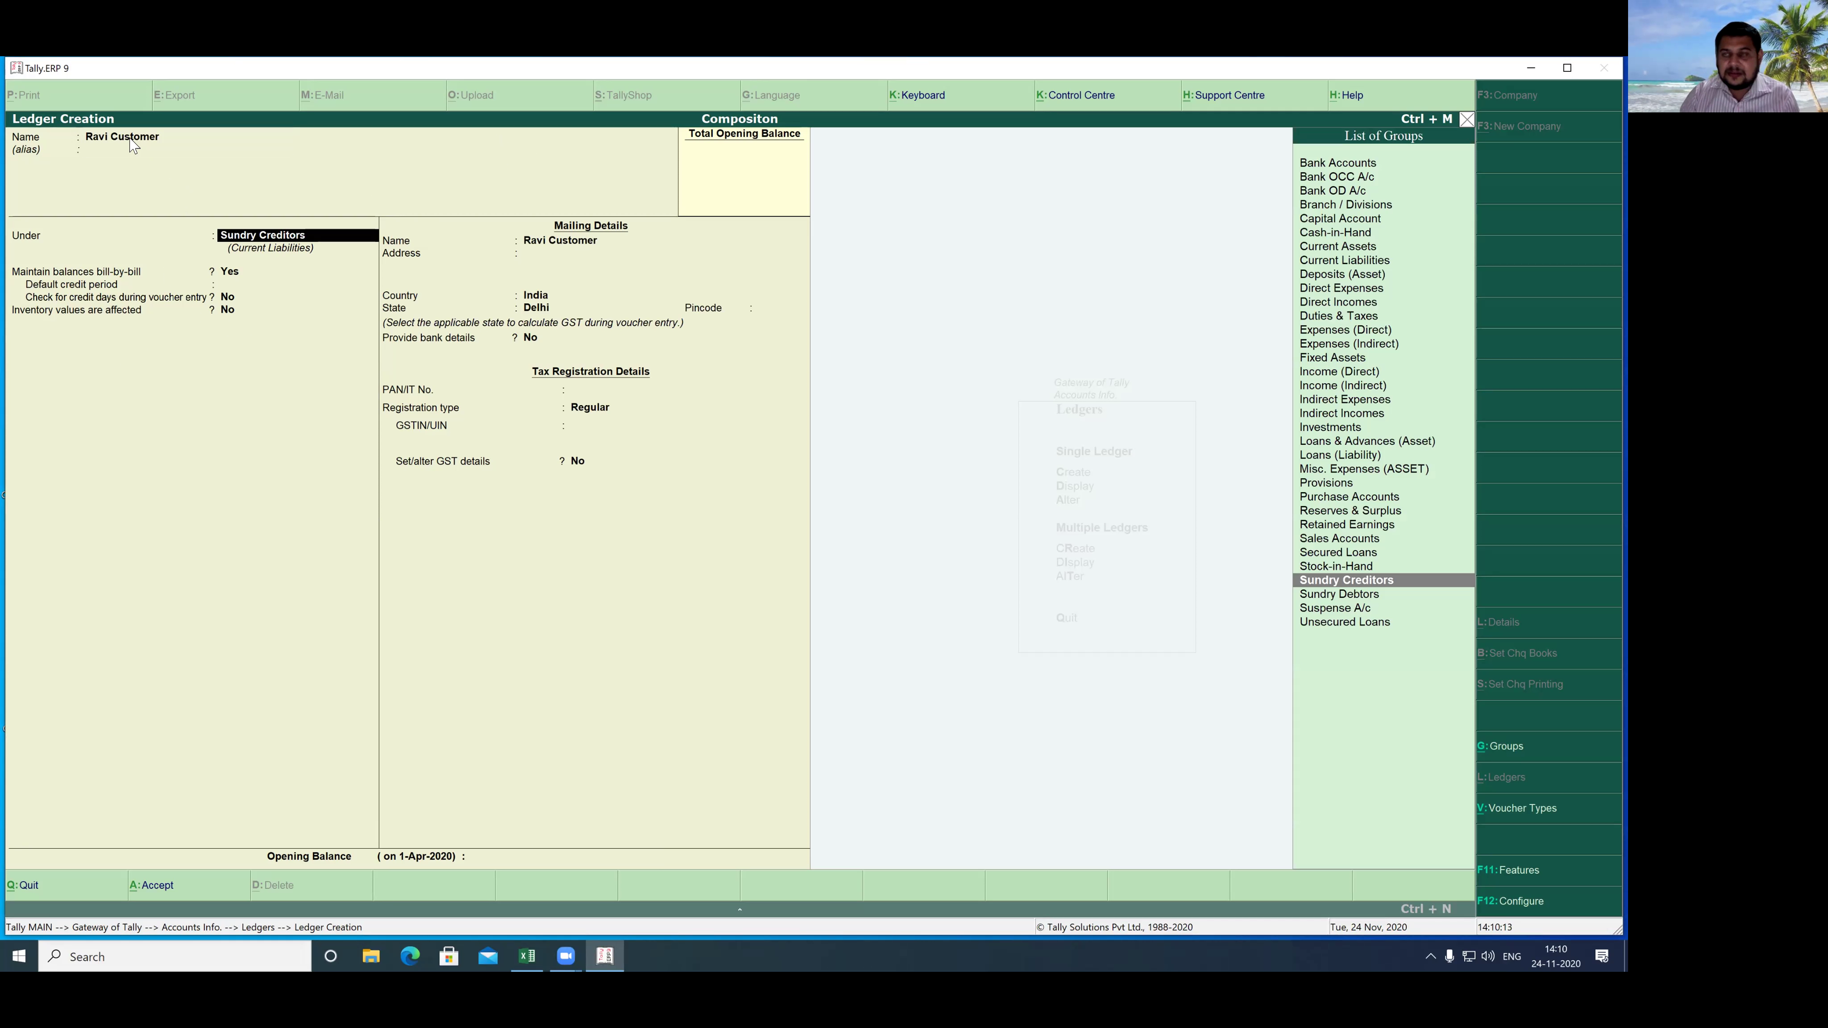
text(S)
key(Down)
key(Down)
key(Down)
key(Down)
key(Down)
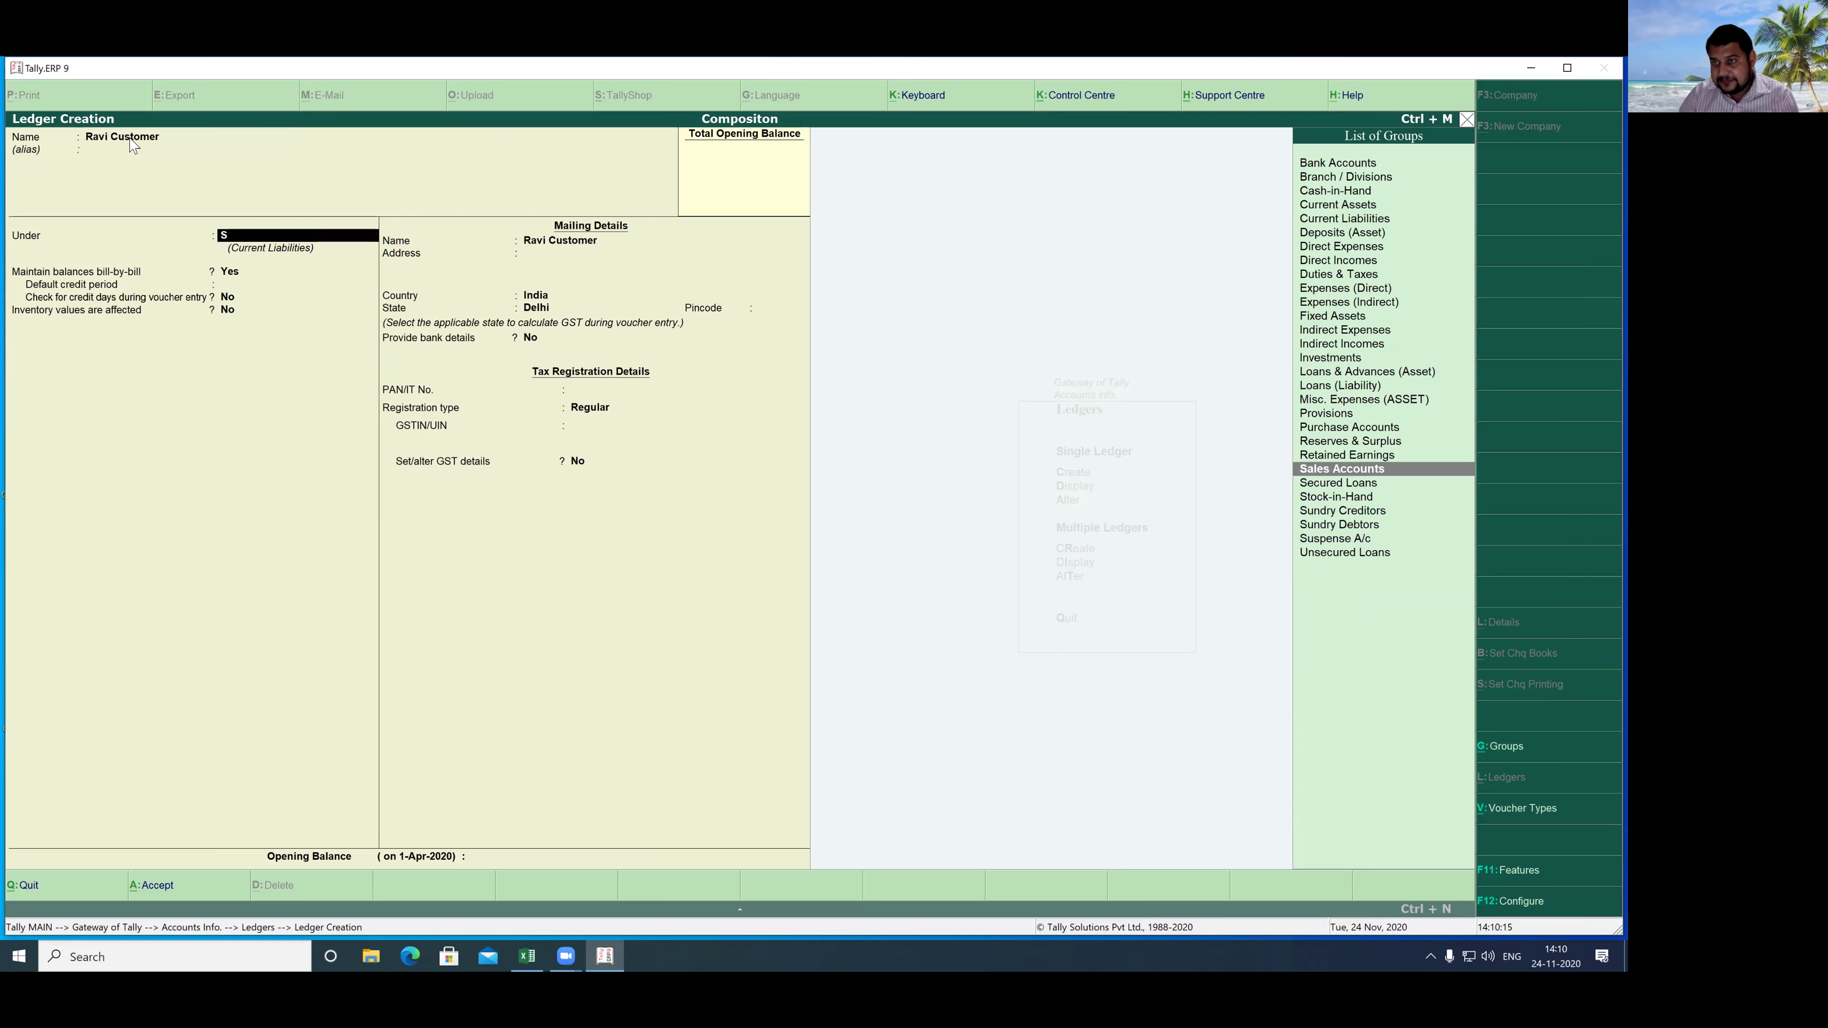
key(Return)
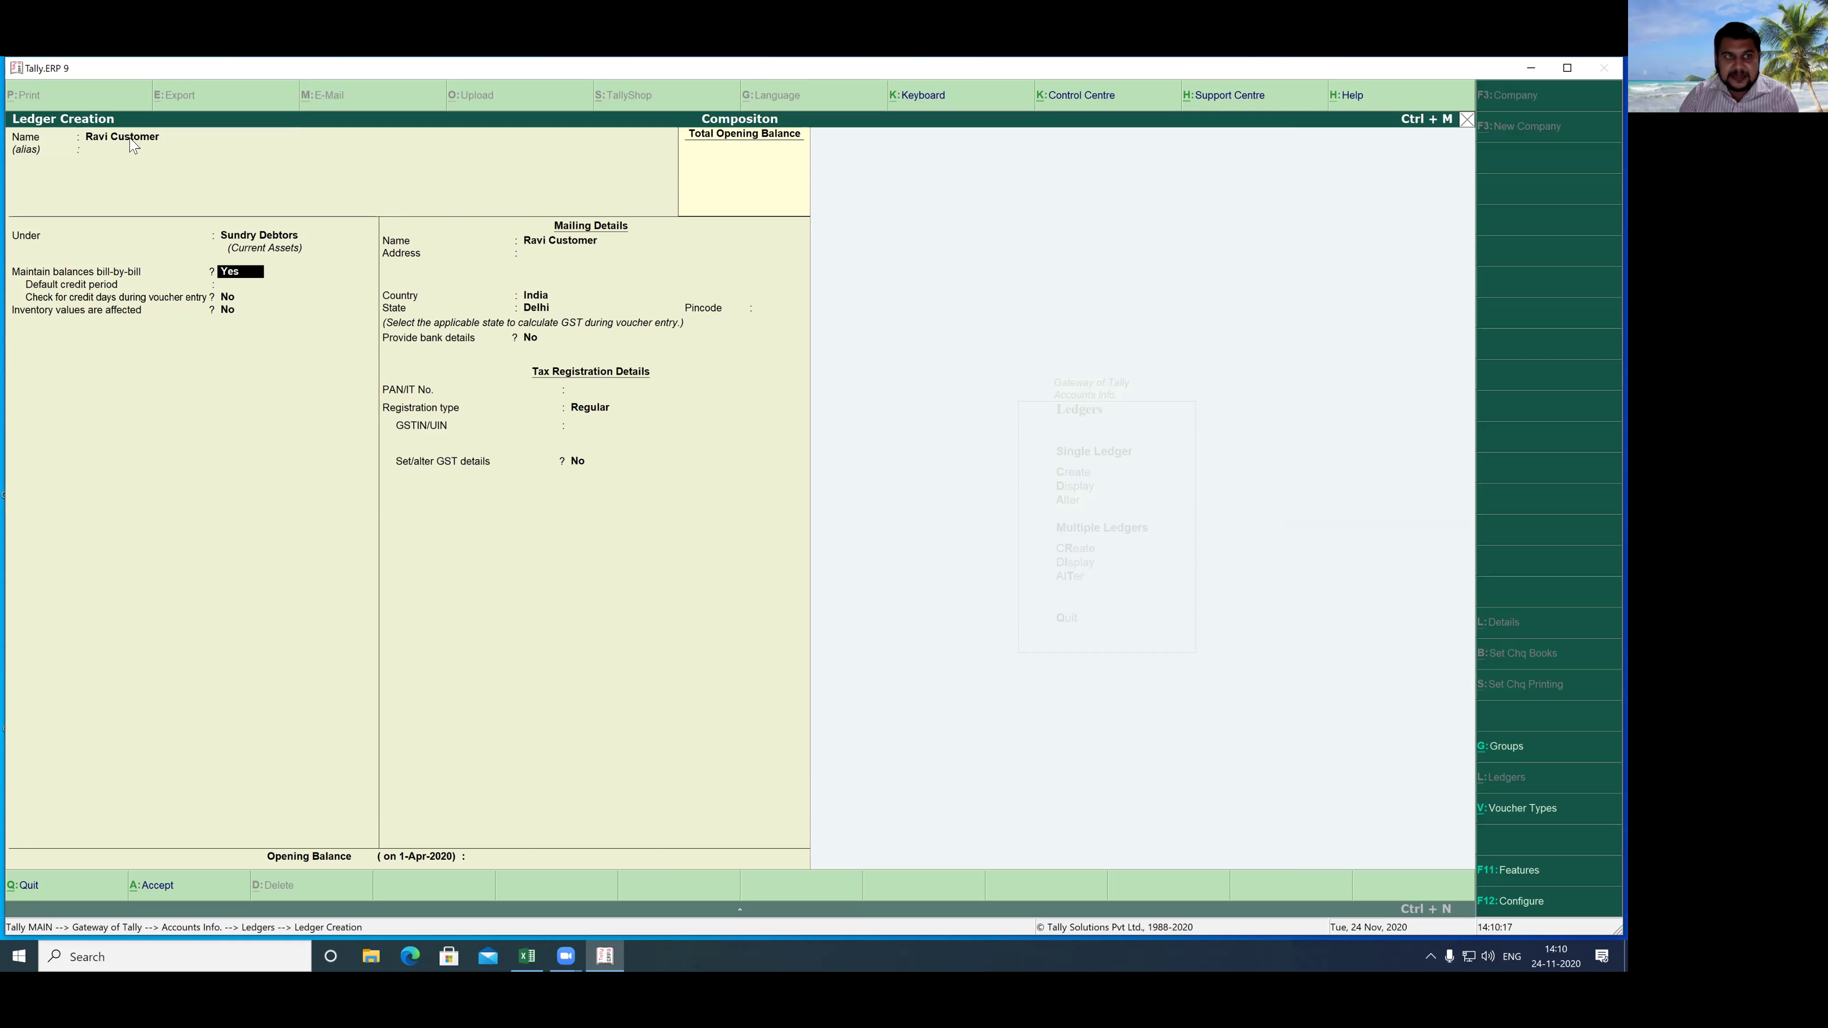
key(Return)
key(Return)
key(Return)
key(Return)
key(Return)
key(Return)
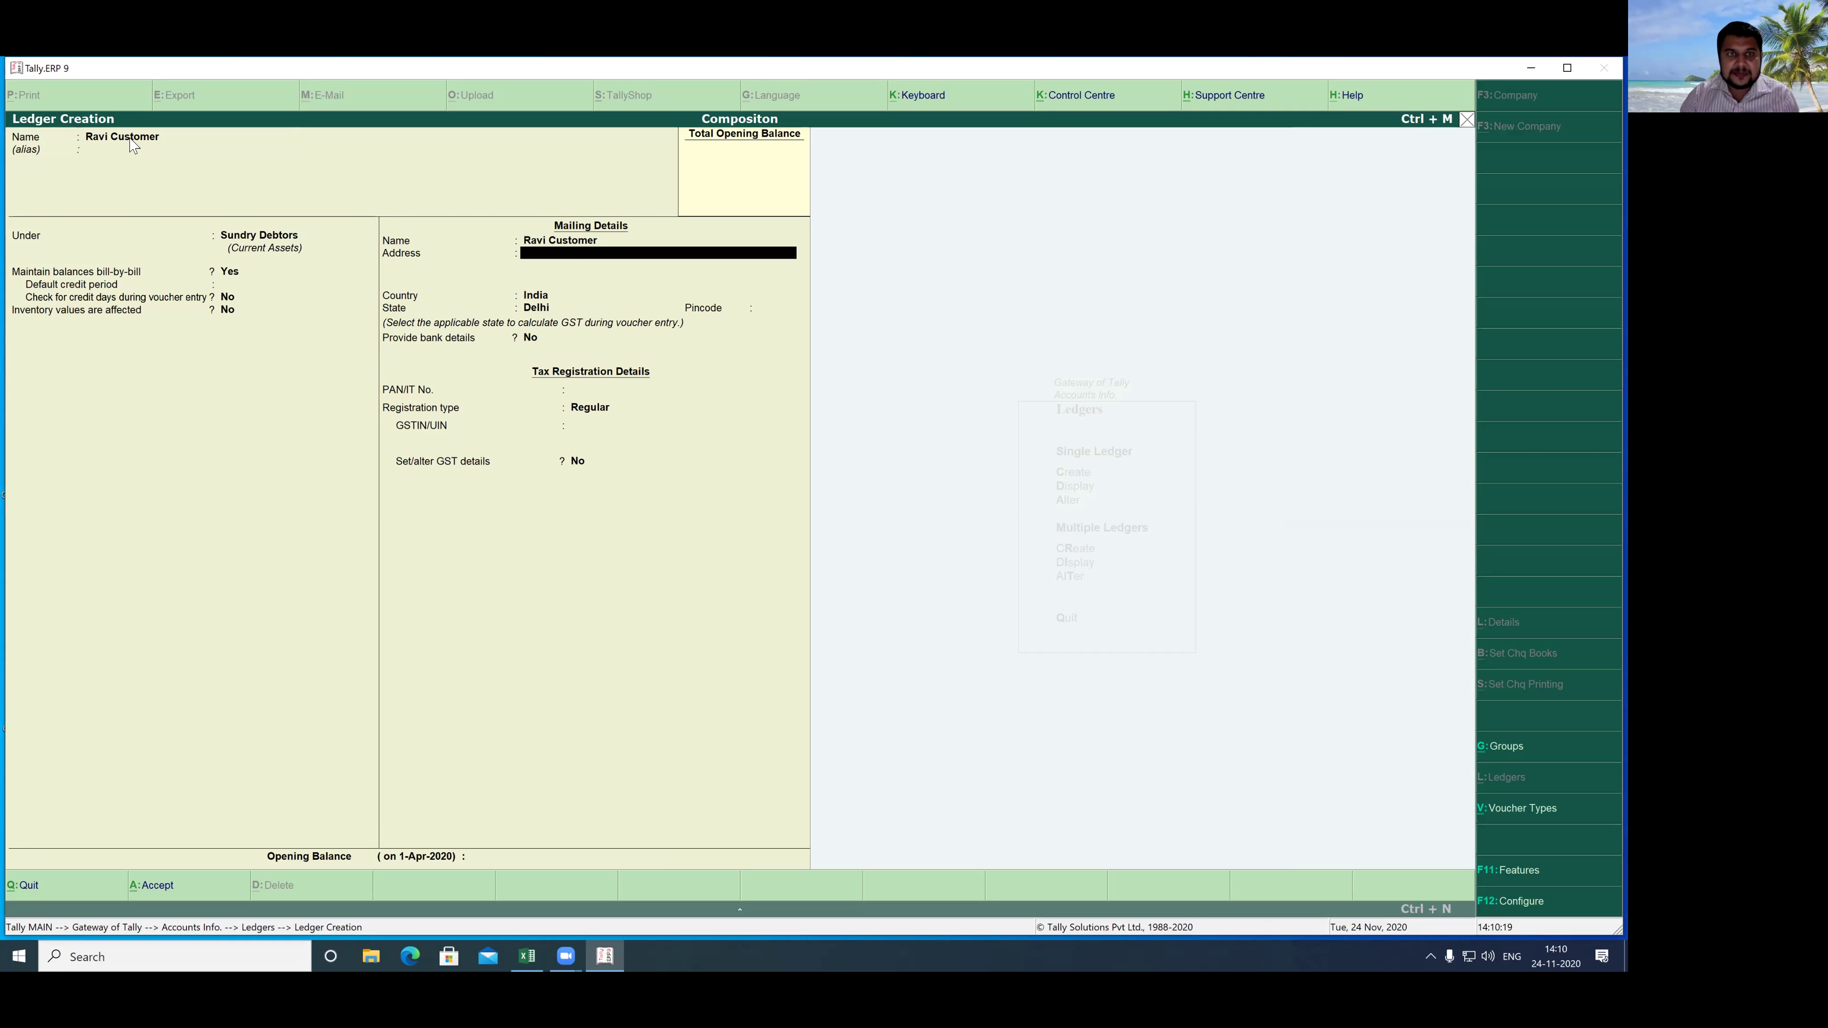
key(Return)
key(Return)
key(Return)
key(Return)
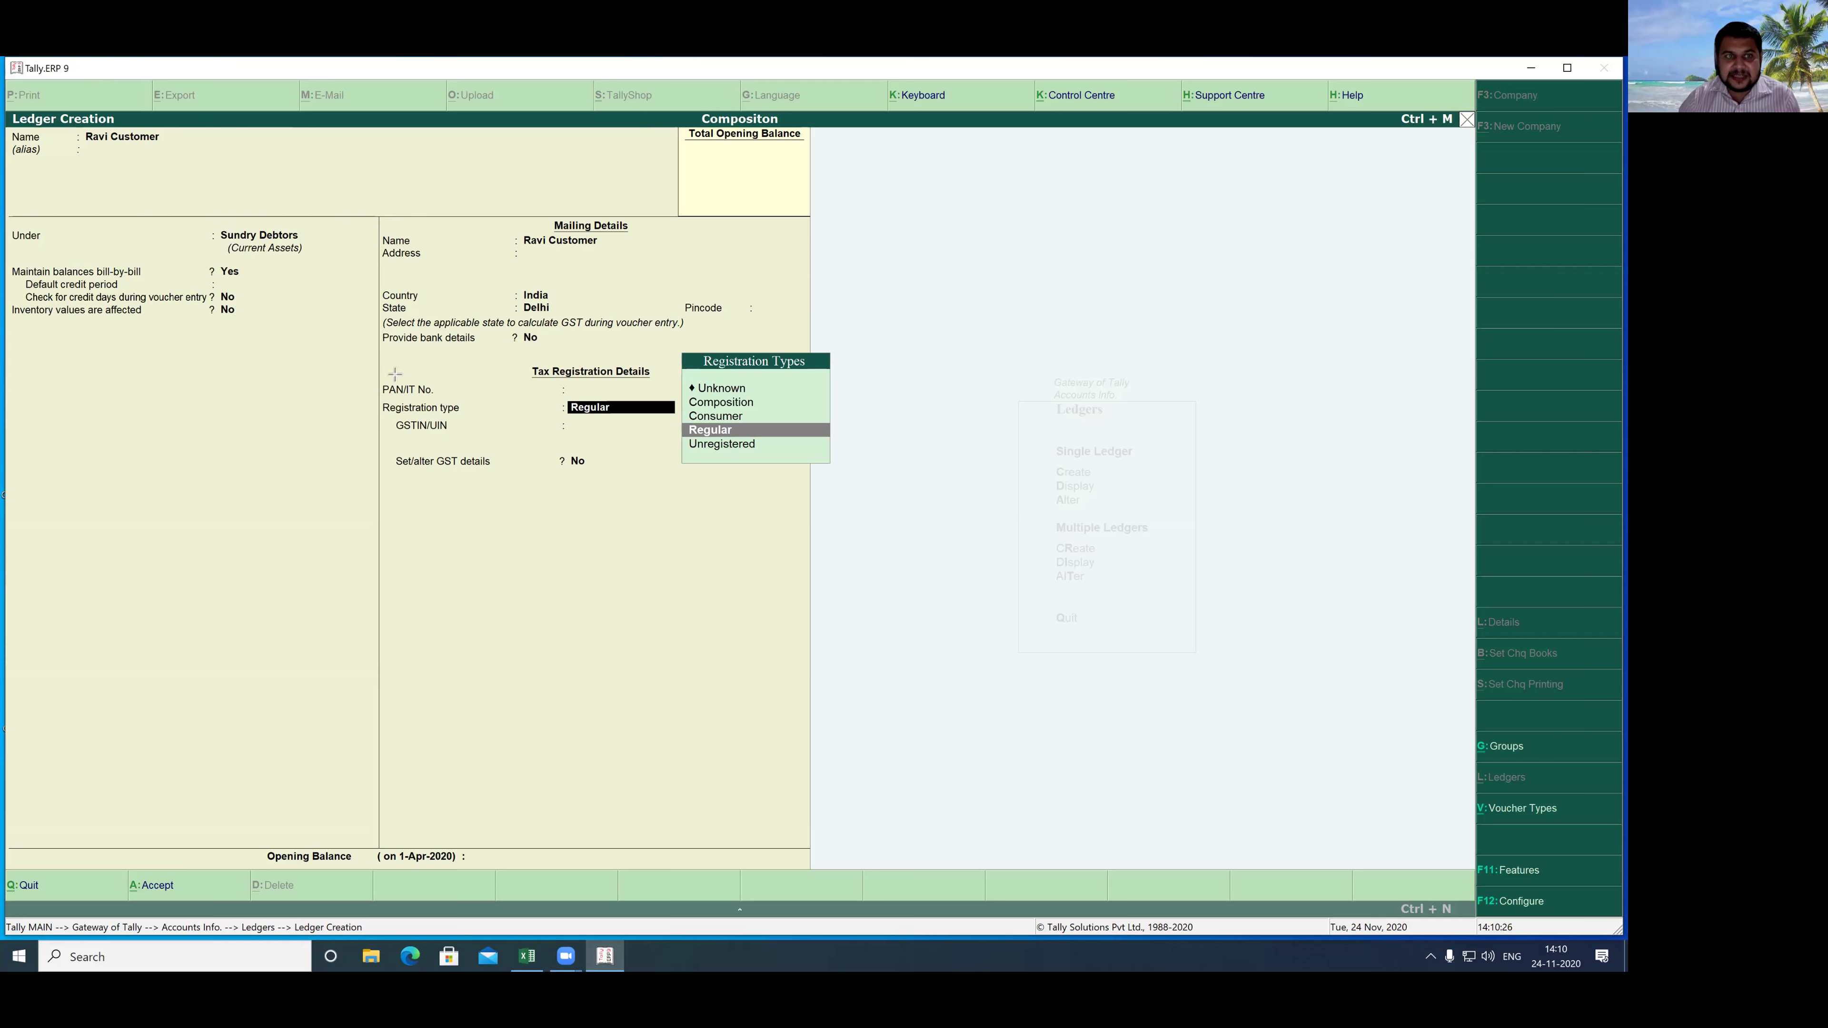
- Set registration type to Consumer, confirm GST details, and save the customer ledger
mouse_move(356, 354)
mouse_down()
mouse_move(673, 481)
mouse_move(900, 507)
mouse_up()
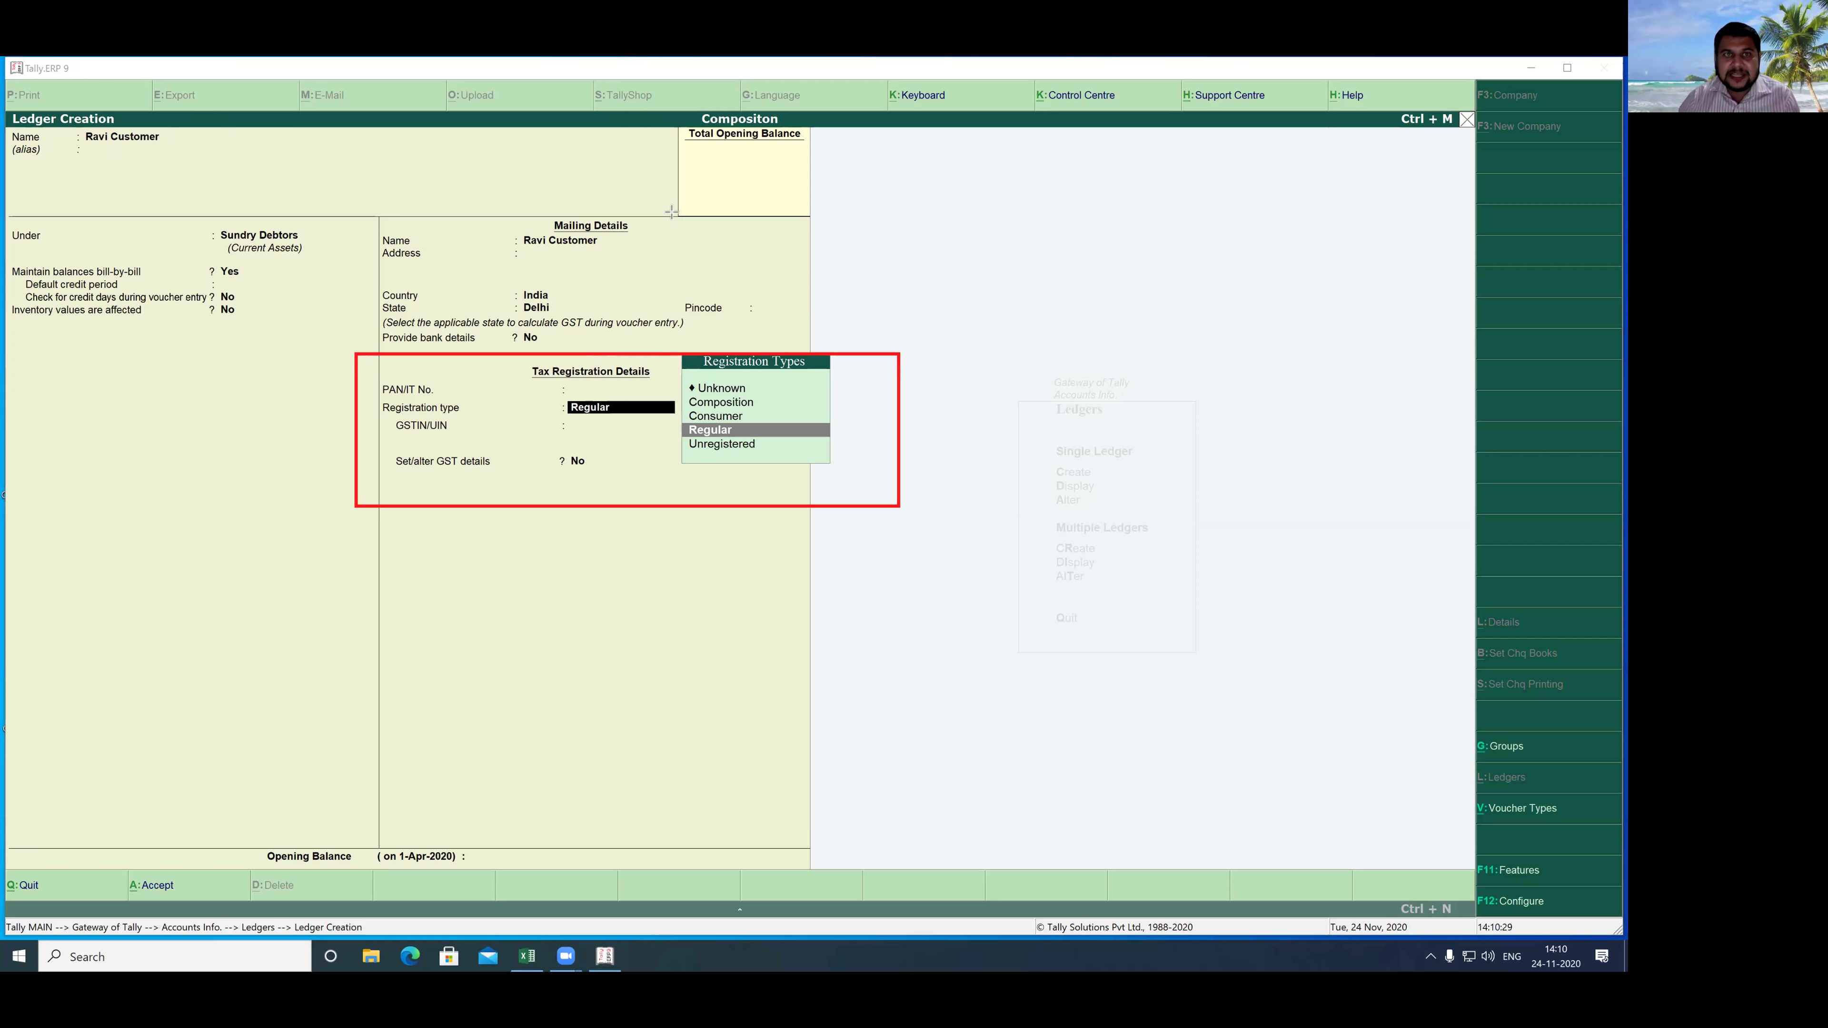
mouse_move(679, 410)
mouse_down()
mouse_move(782, 437)
mouse_move(769, 421)
mouse_up()
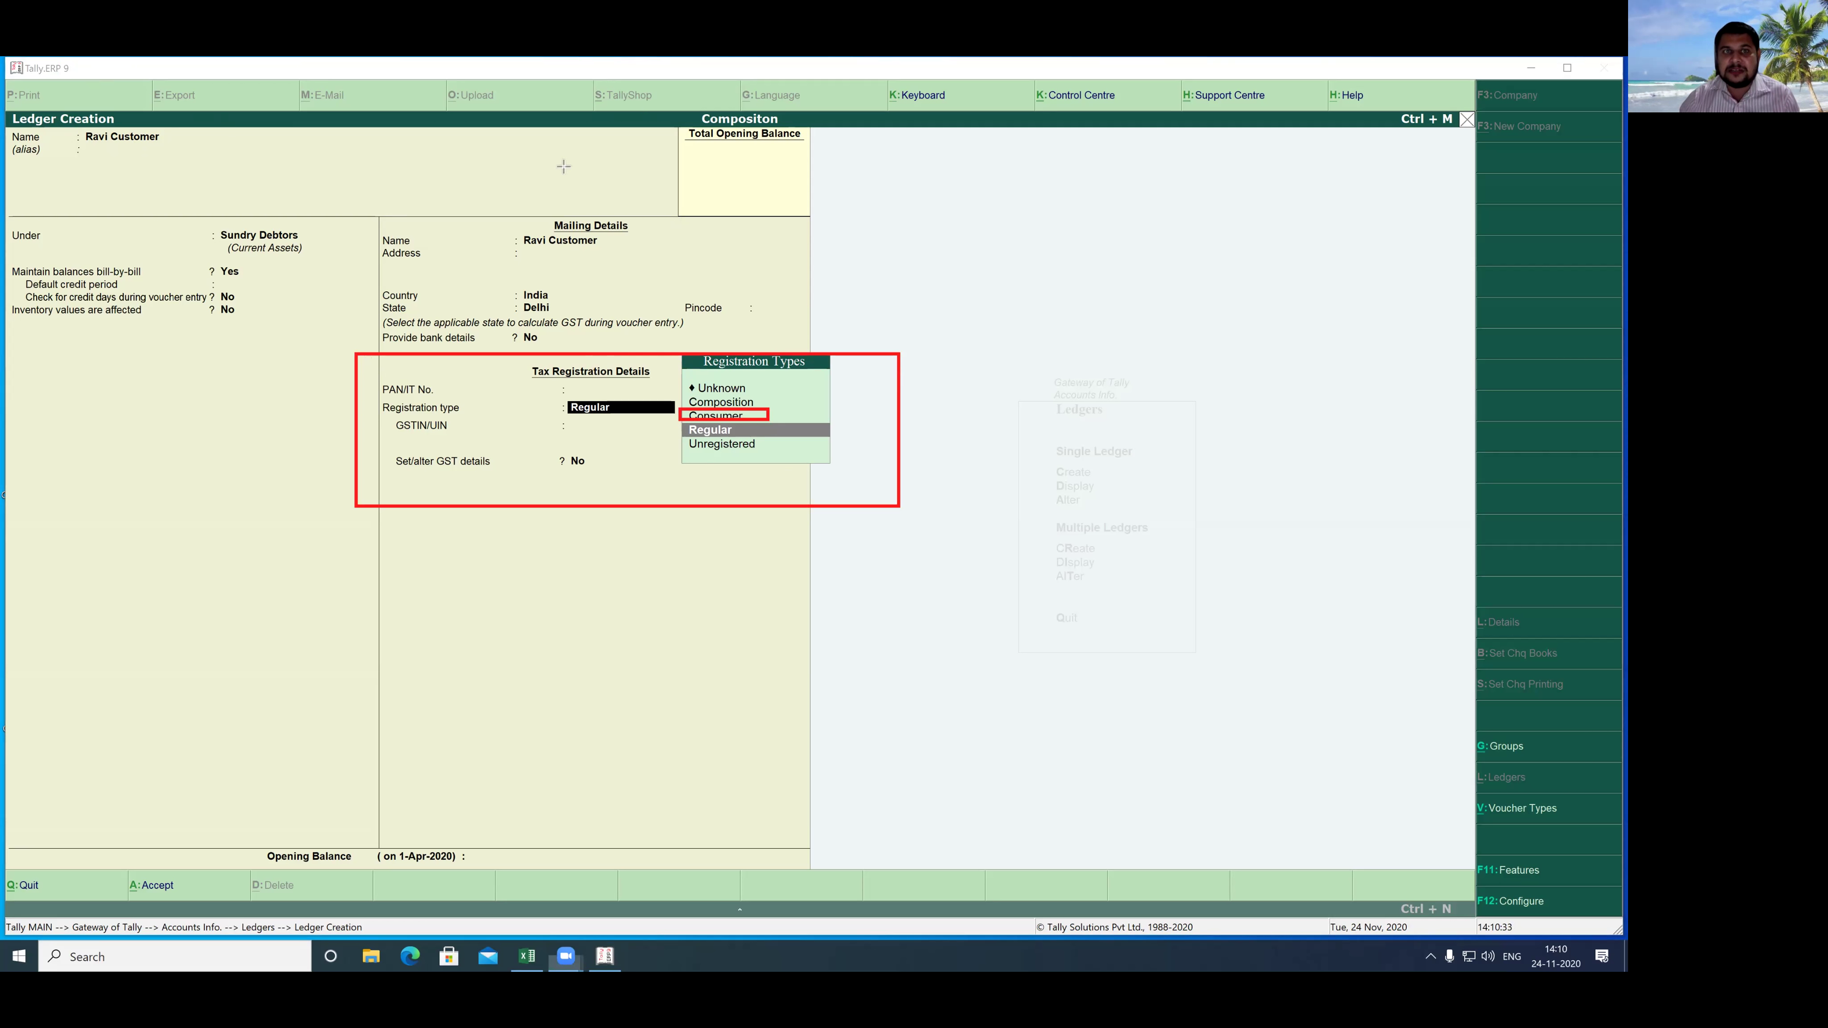
click(701, 419)
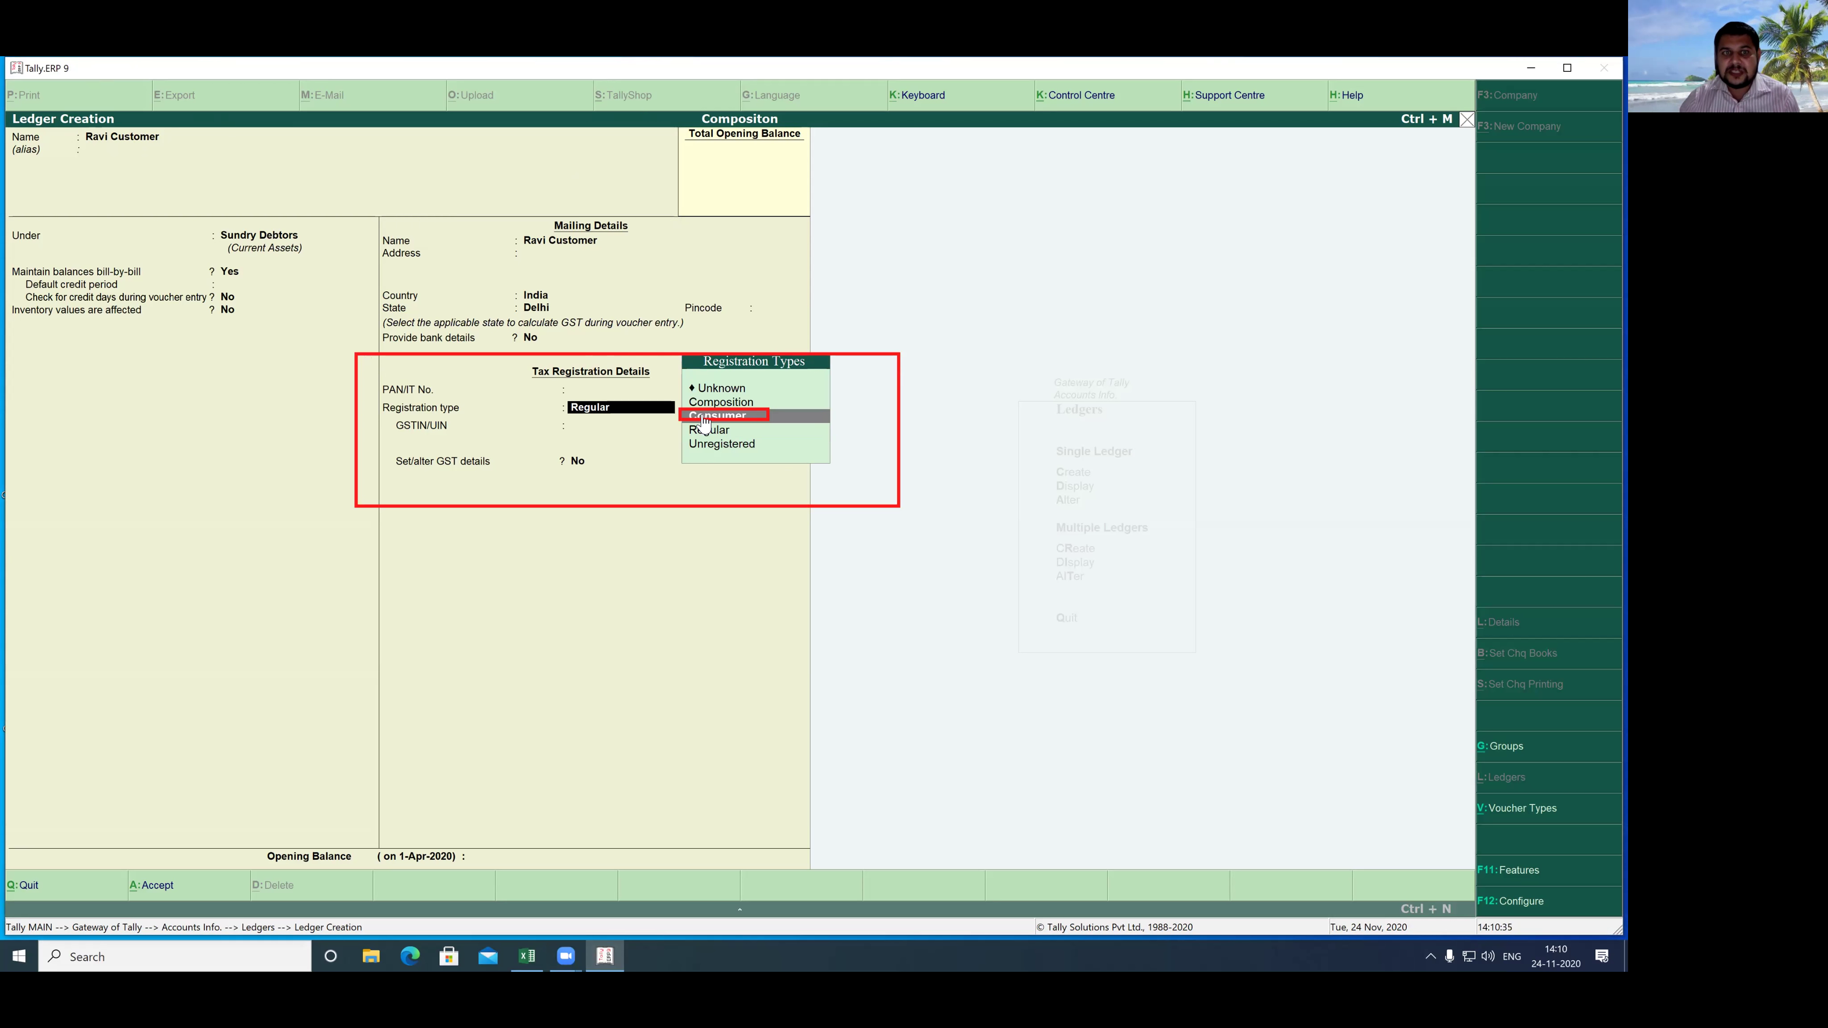
key(Return)
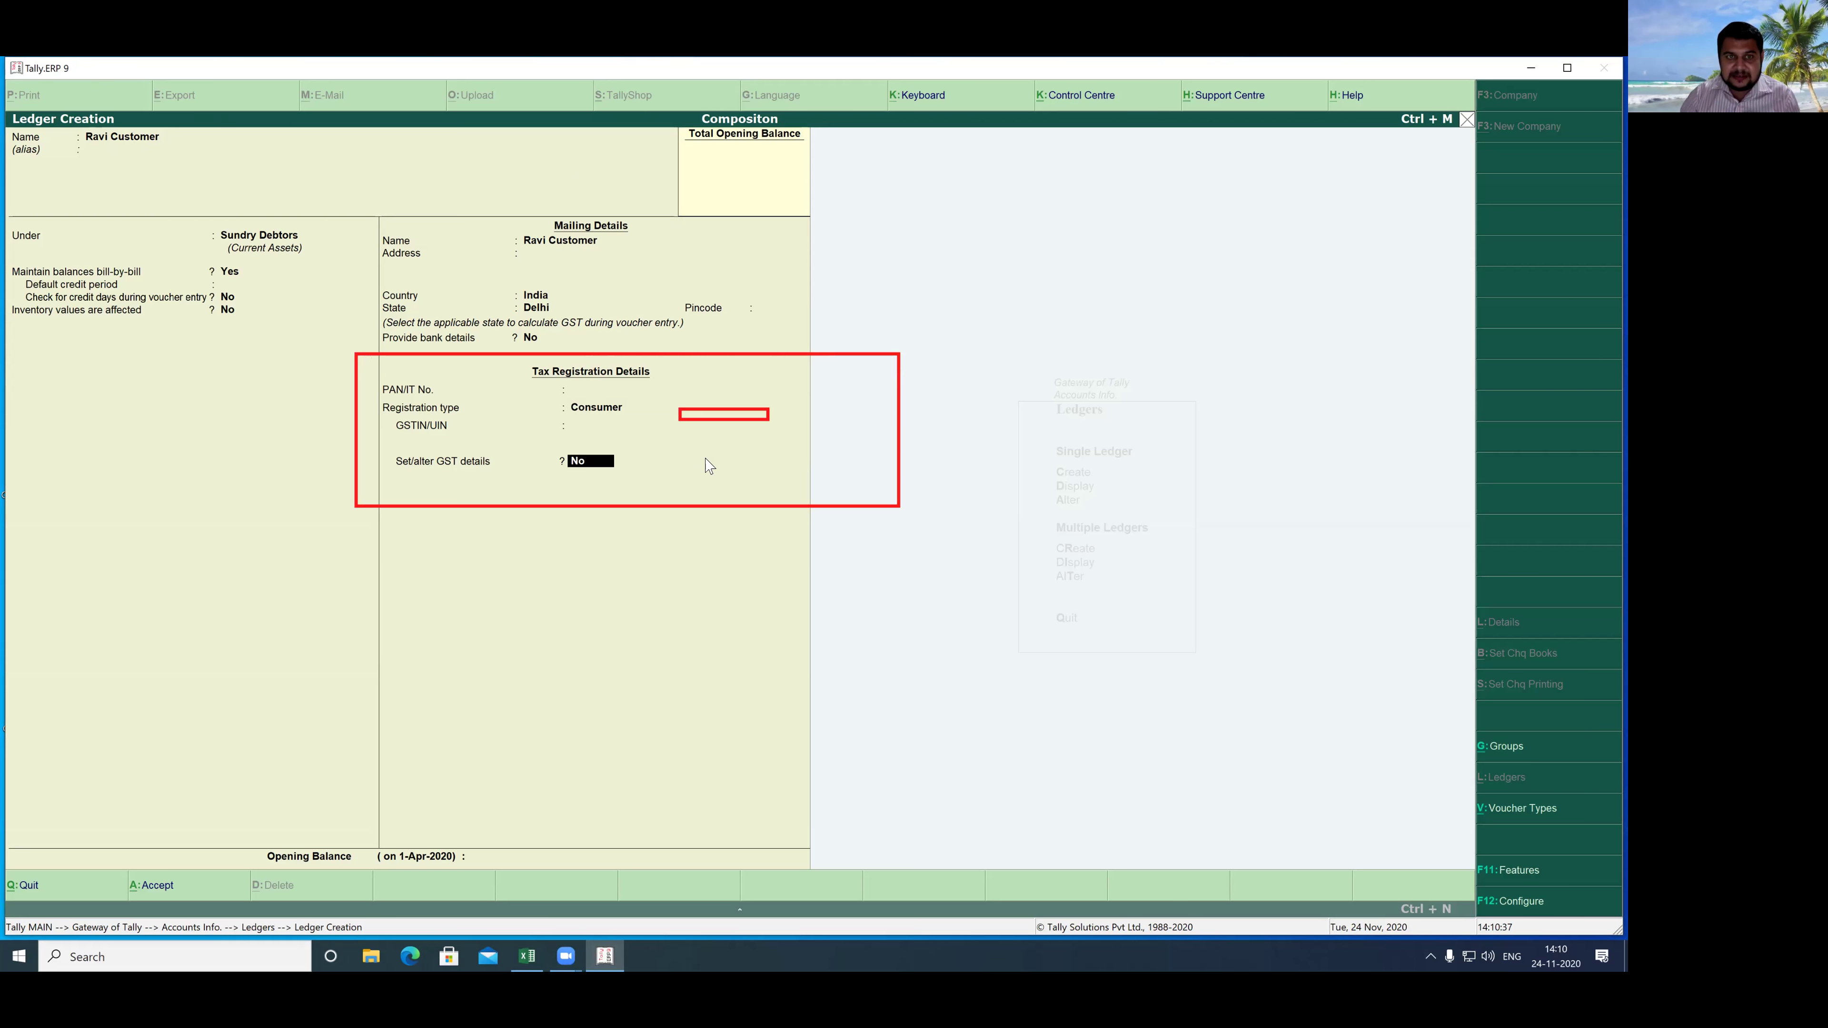
key(y)
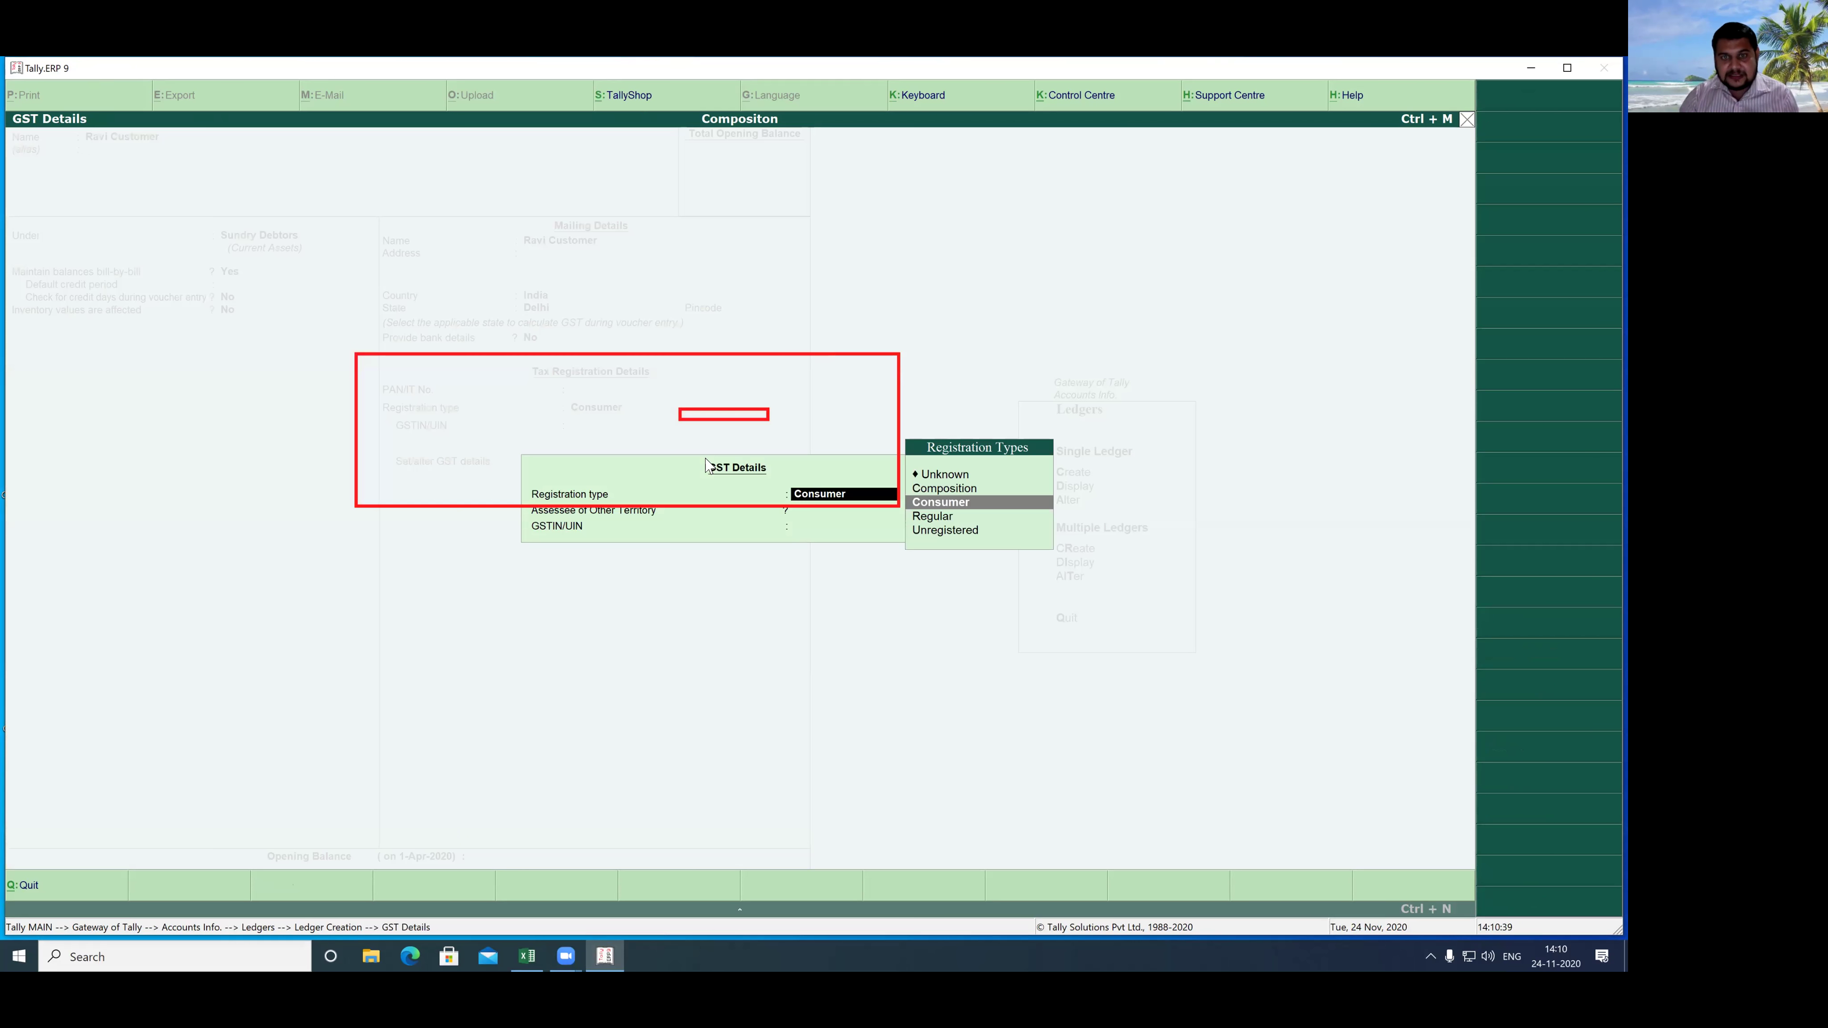
key(Return)
key(Return)
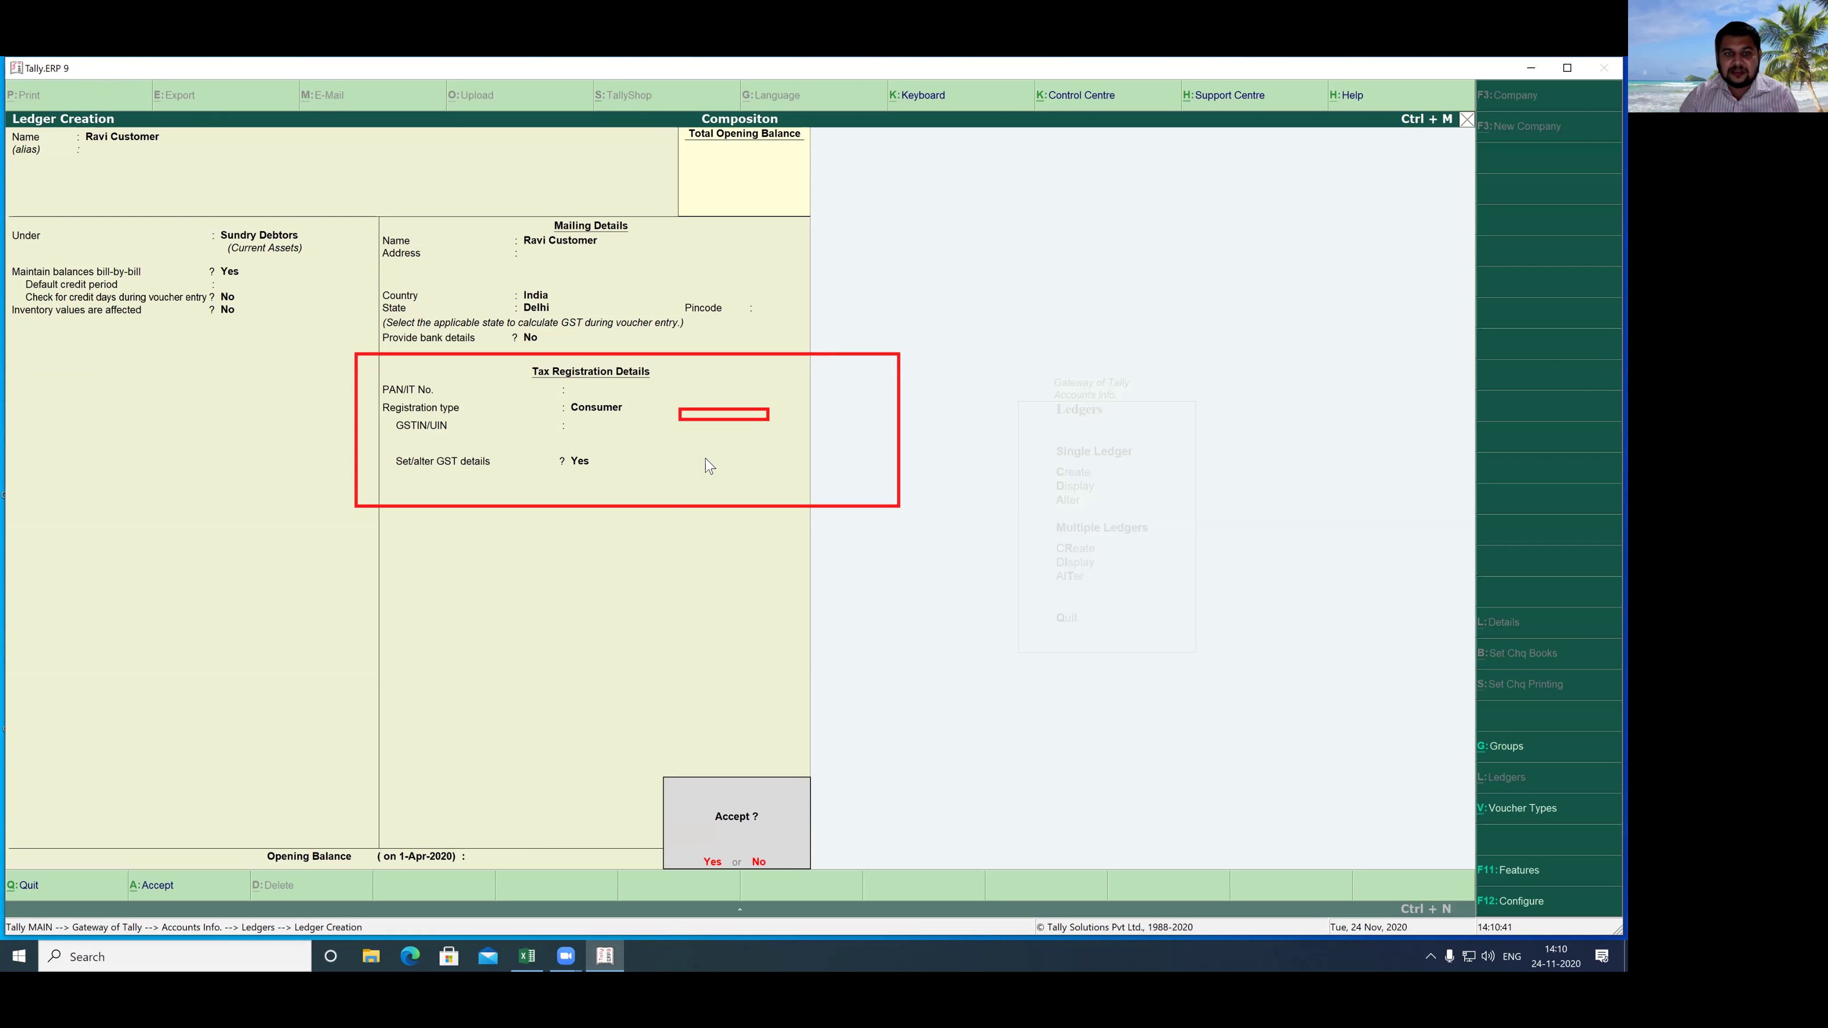
key(y)
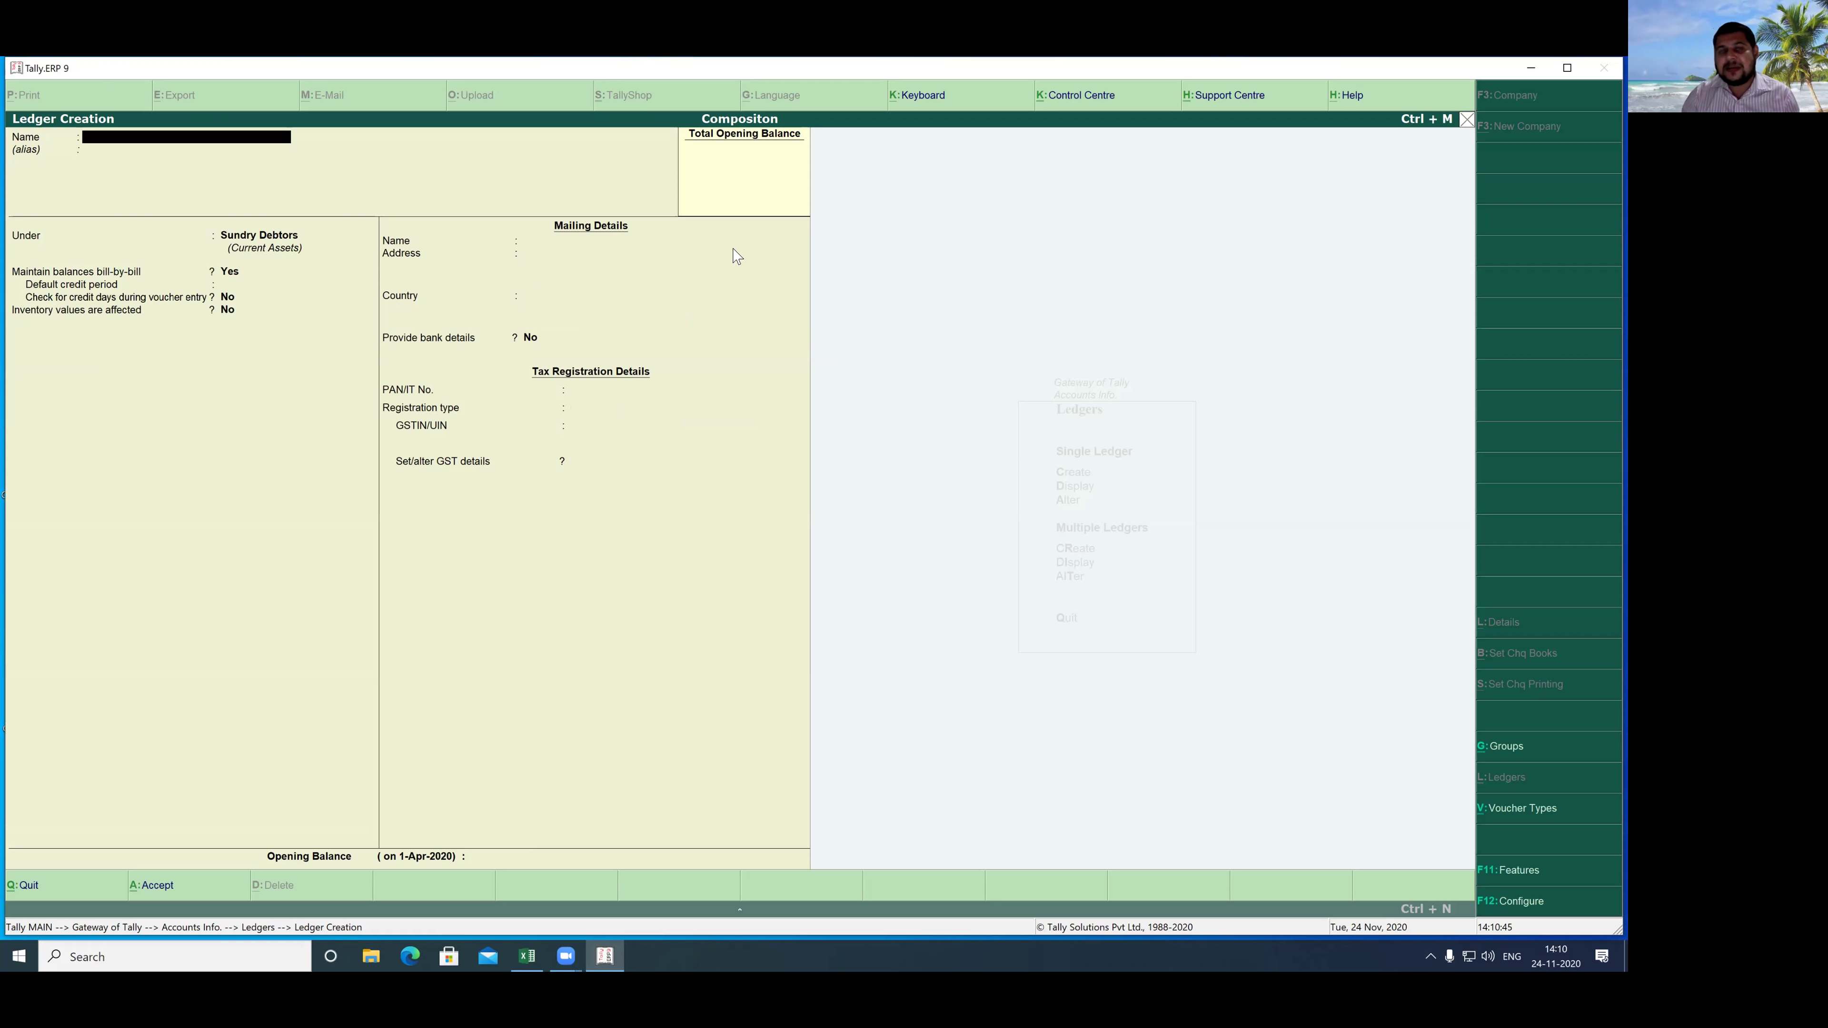
- Enter Central TAX as the name of the new ledger
click(660, 206)
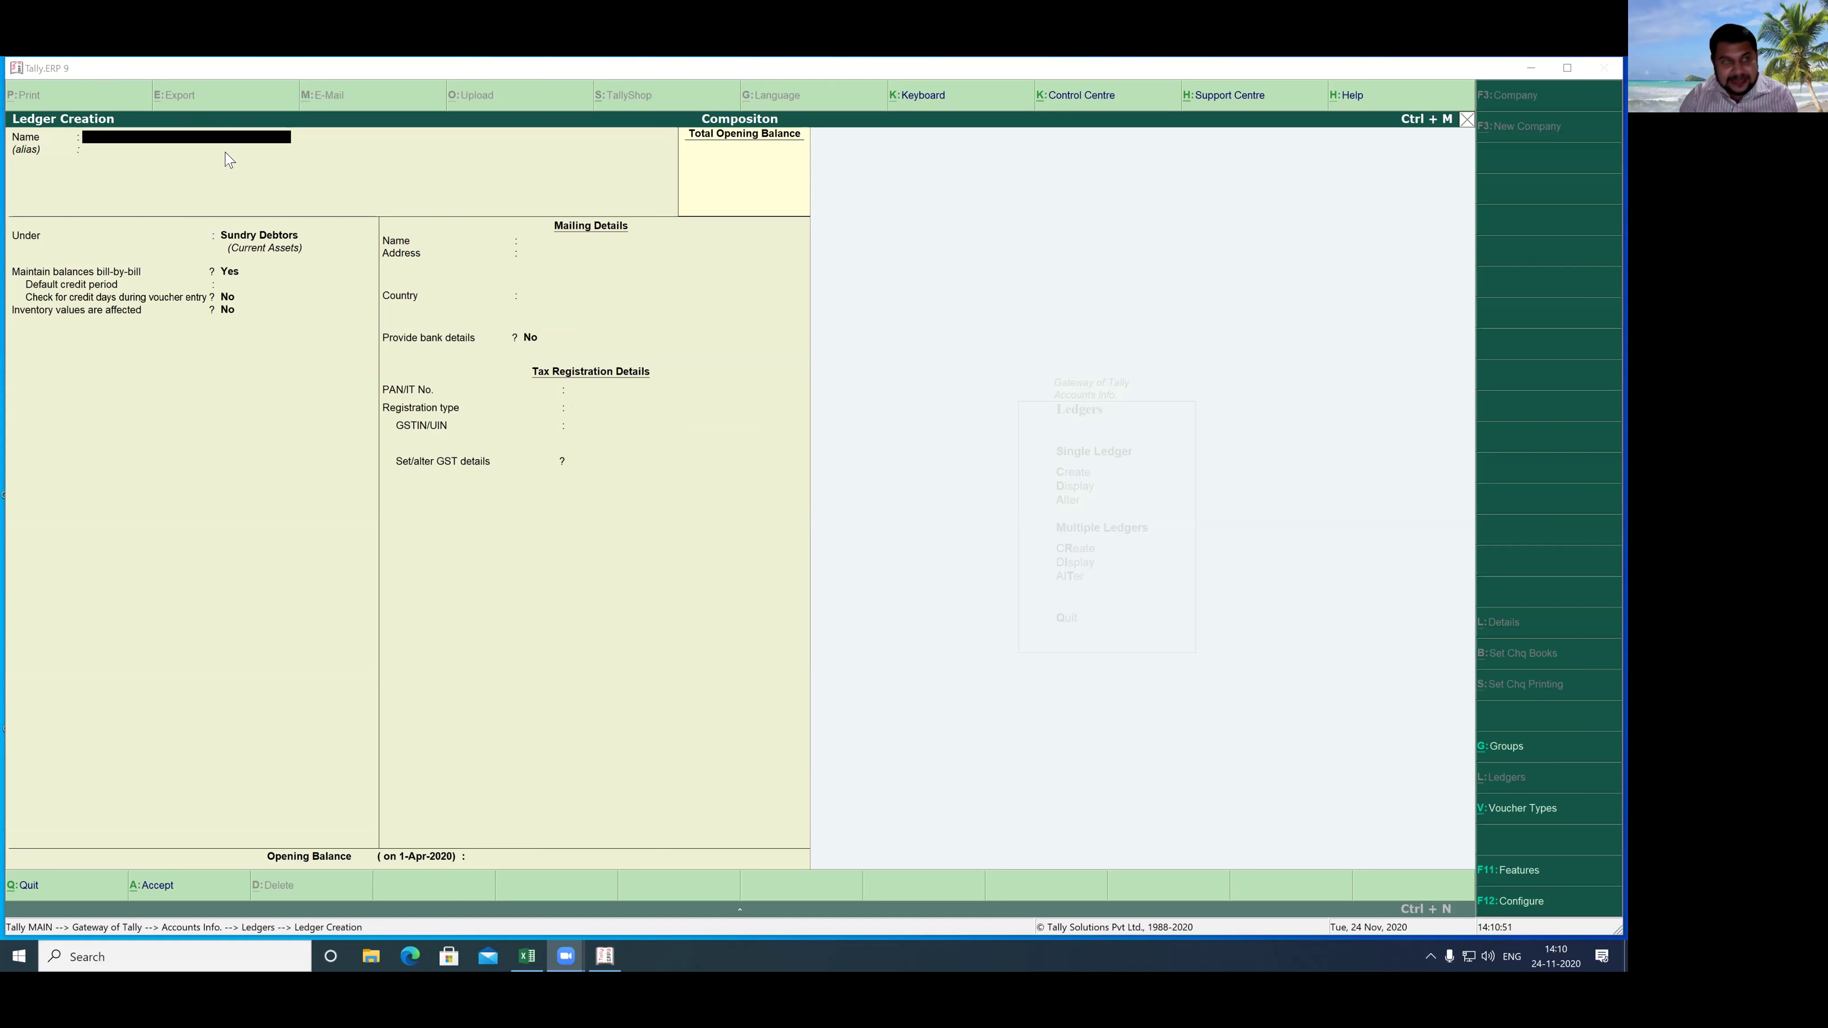
click(151, 140)
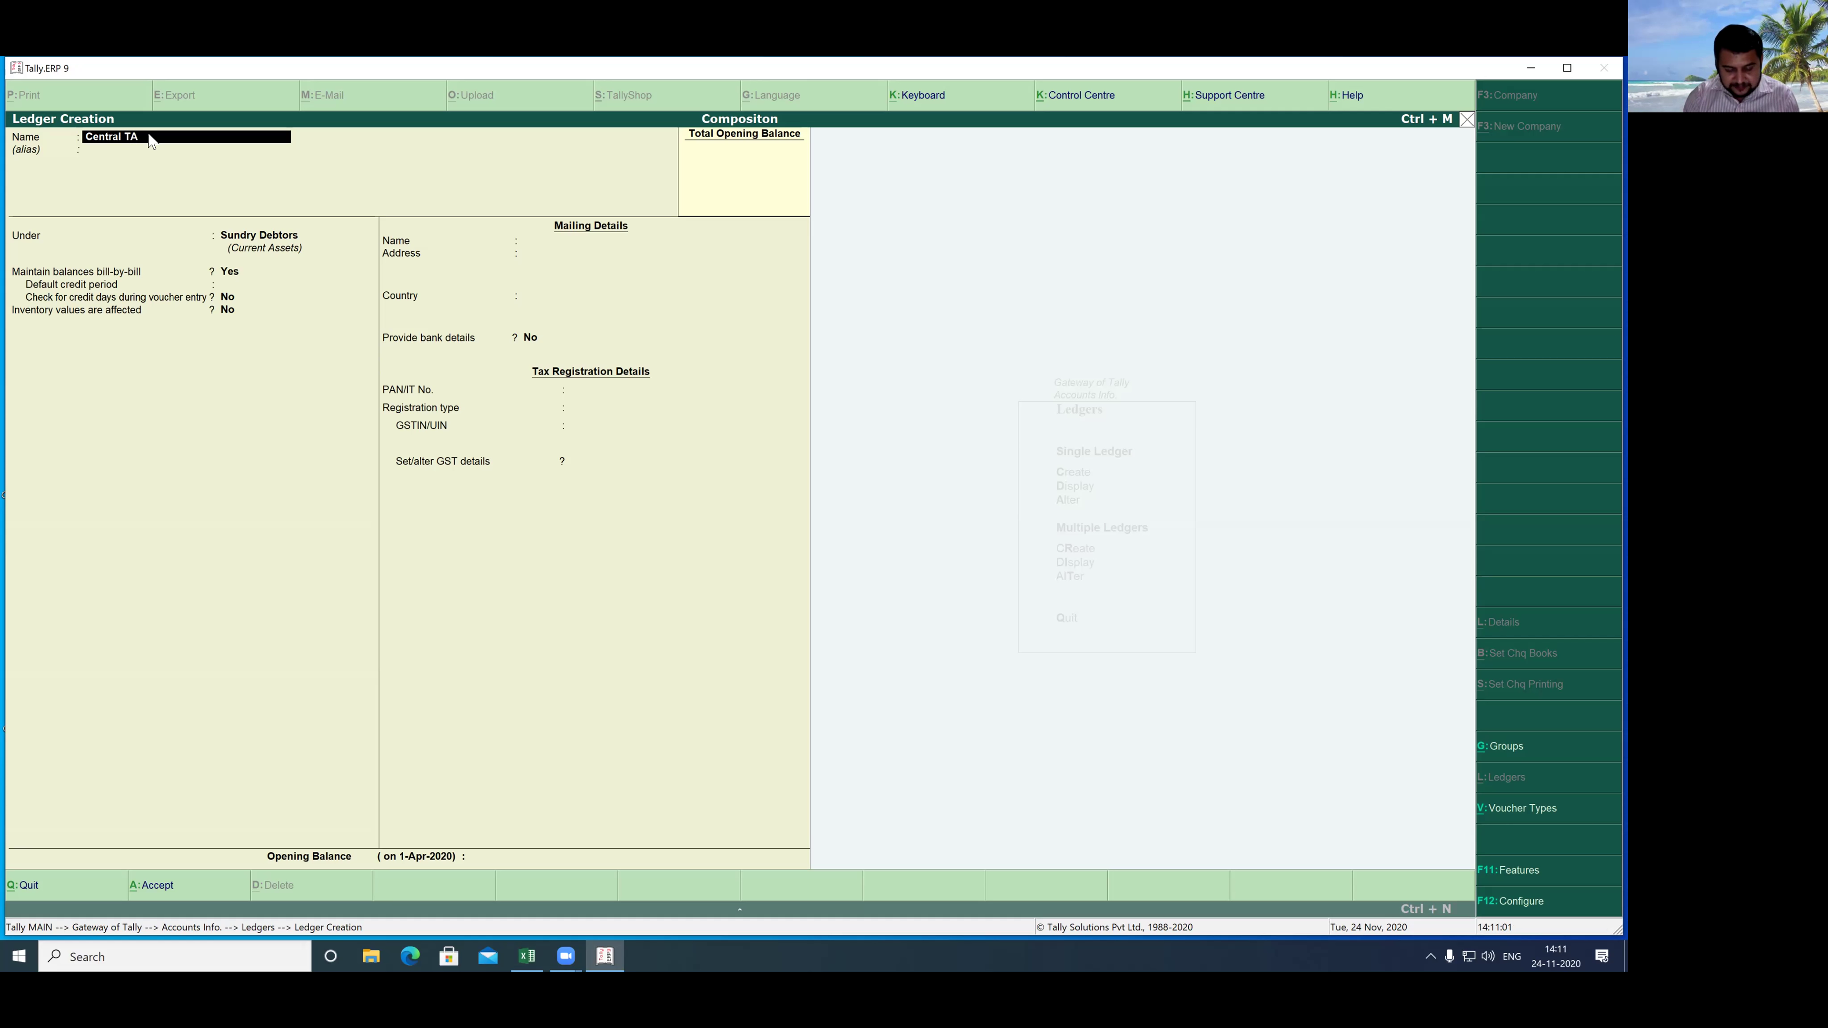
key(Return)
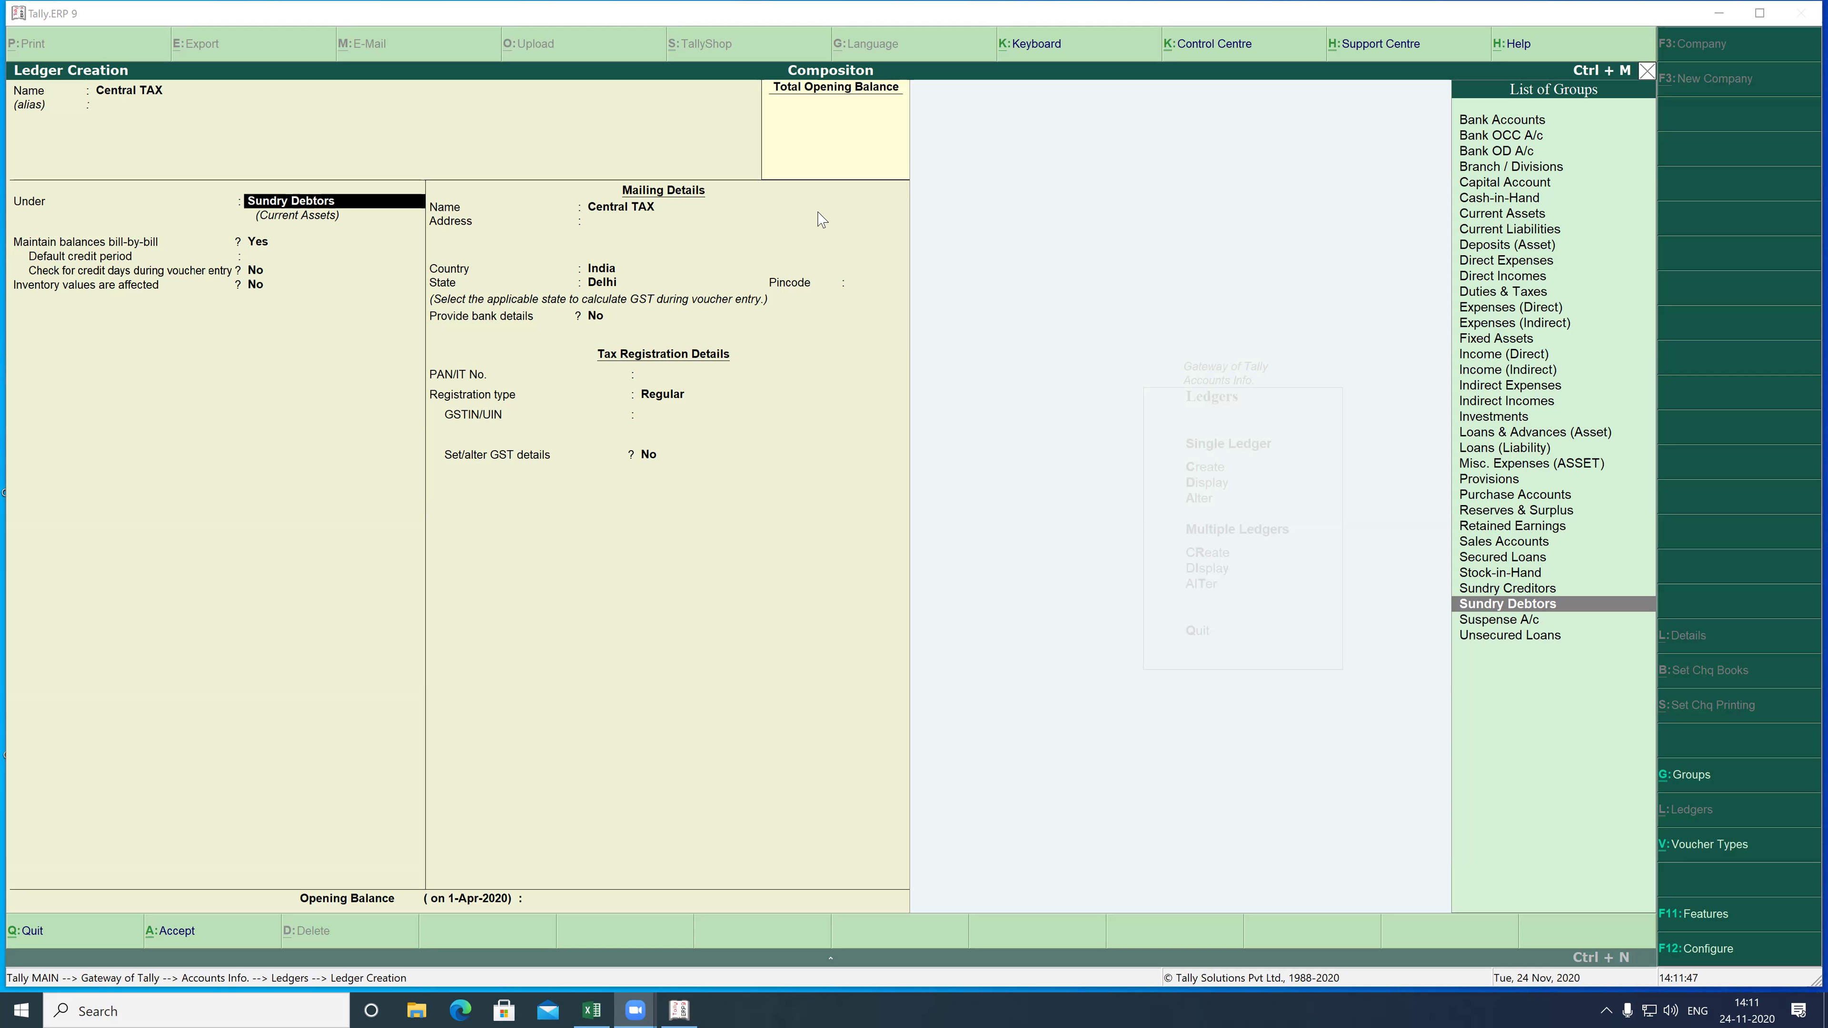
- Place the Central TAX ledger under the Direct Expenses group
mouse_move(4, 179)
mouse_down()
mouse_move(430, 210)
mouse_move(452, 229)
mouse_up()
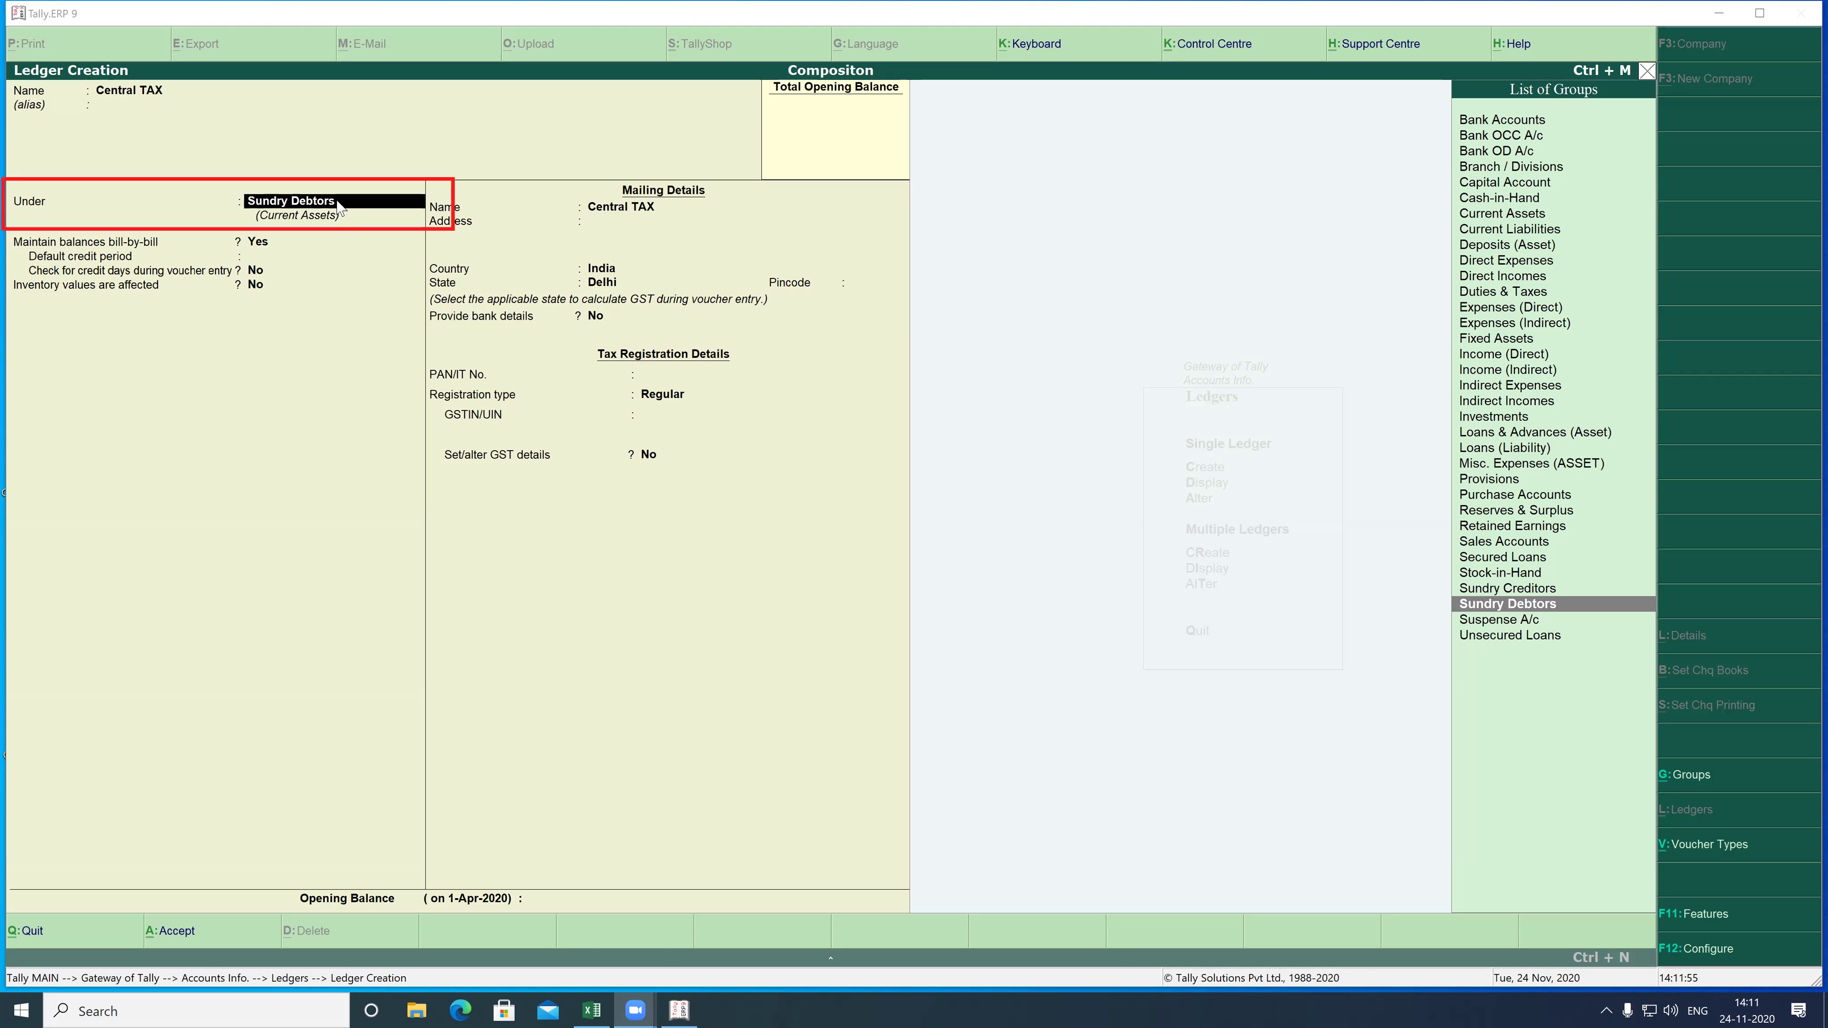
text(D)
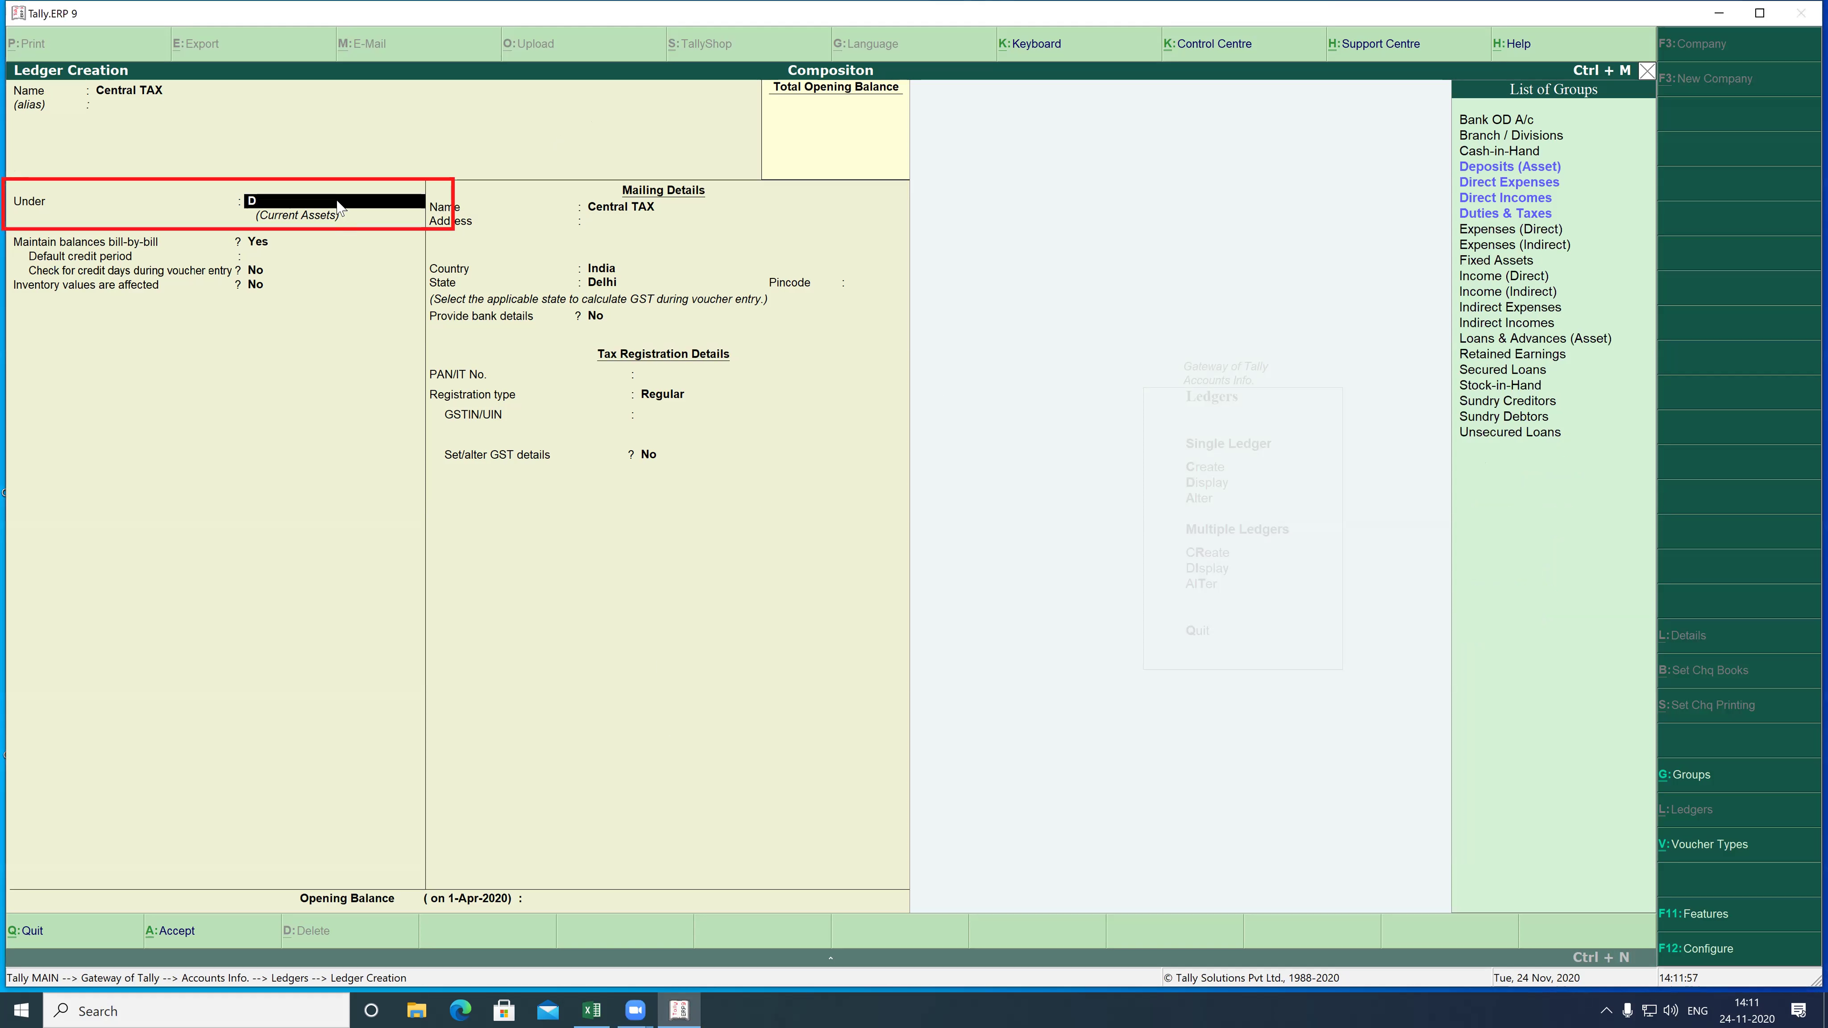
key(Down)
key(Down)
key(Down)
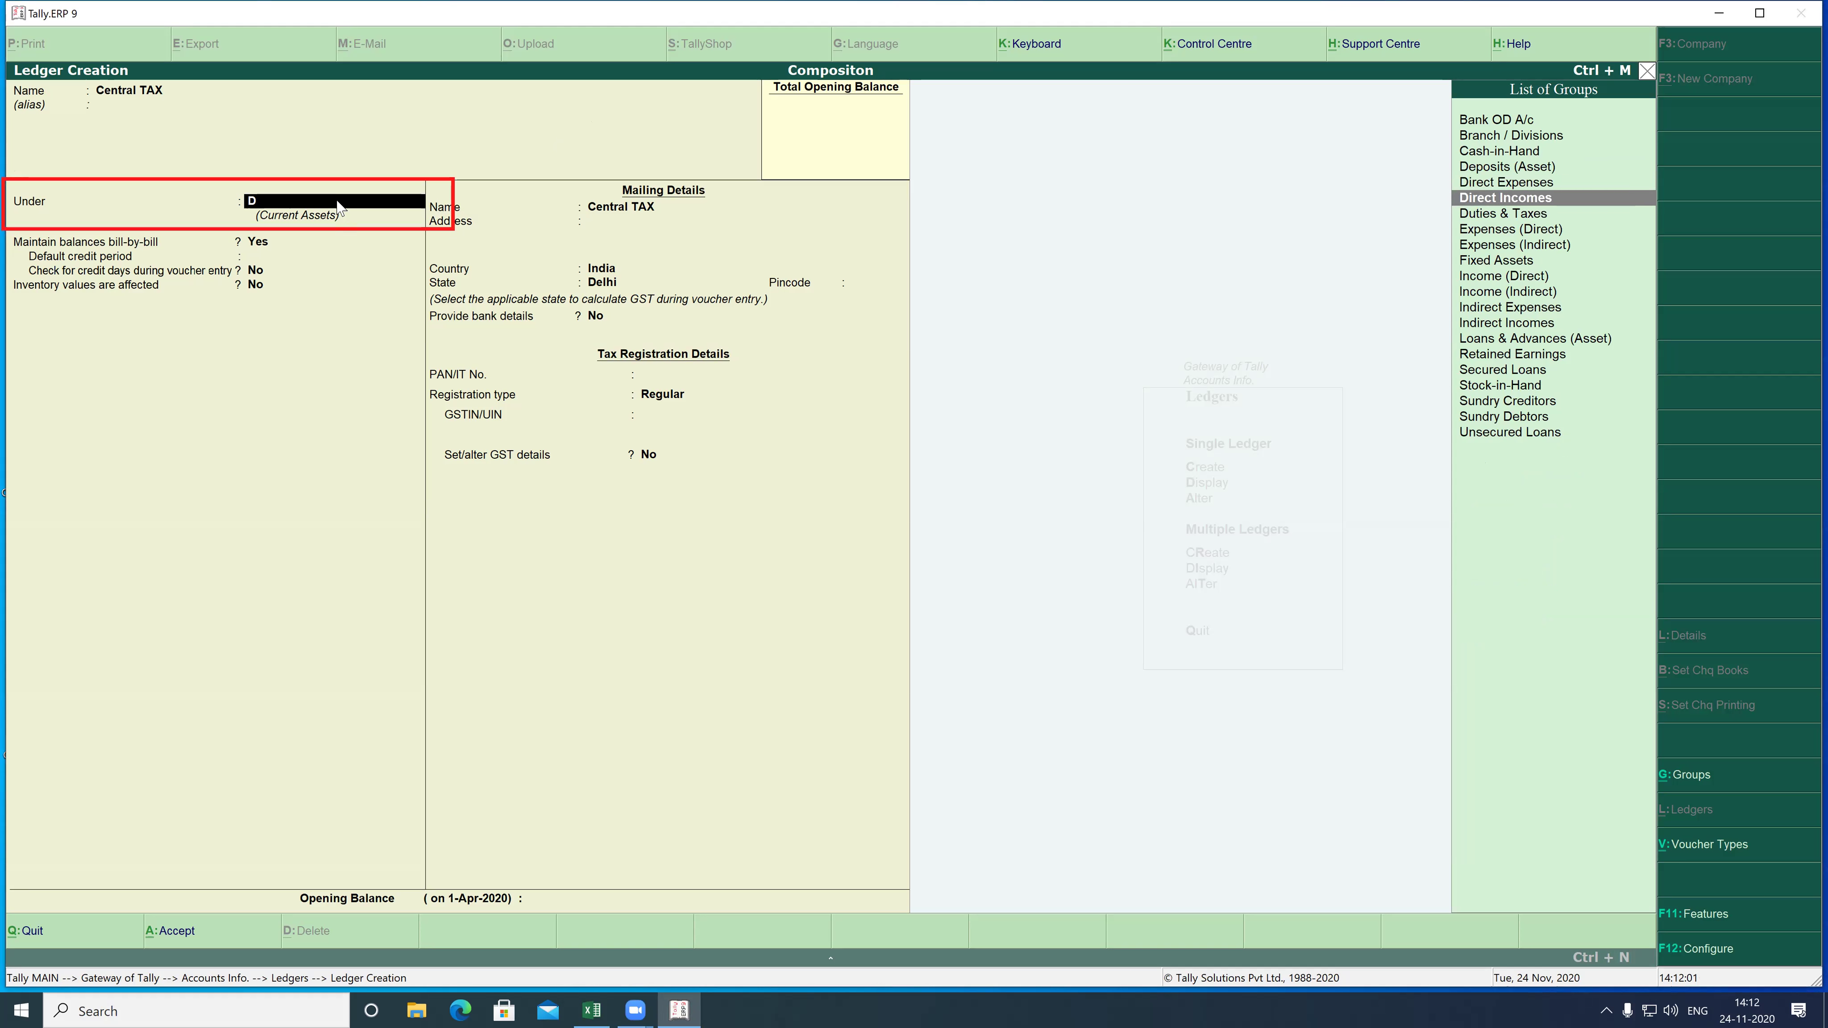
key(Up)
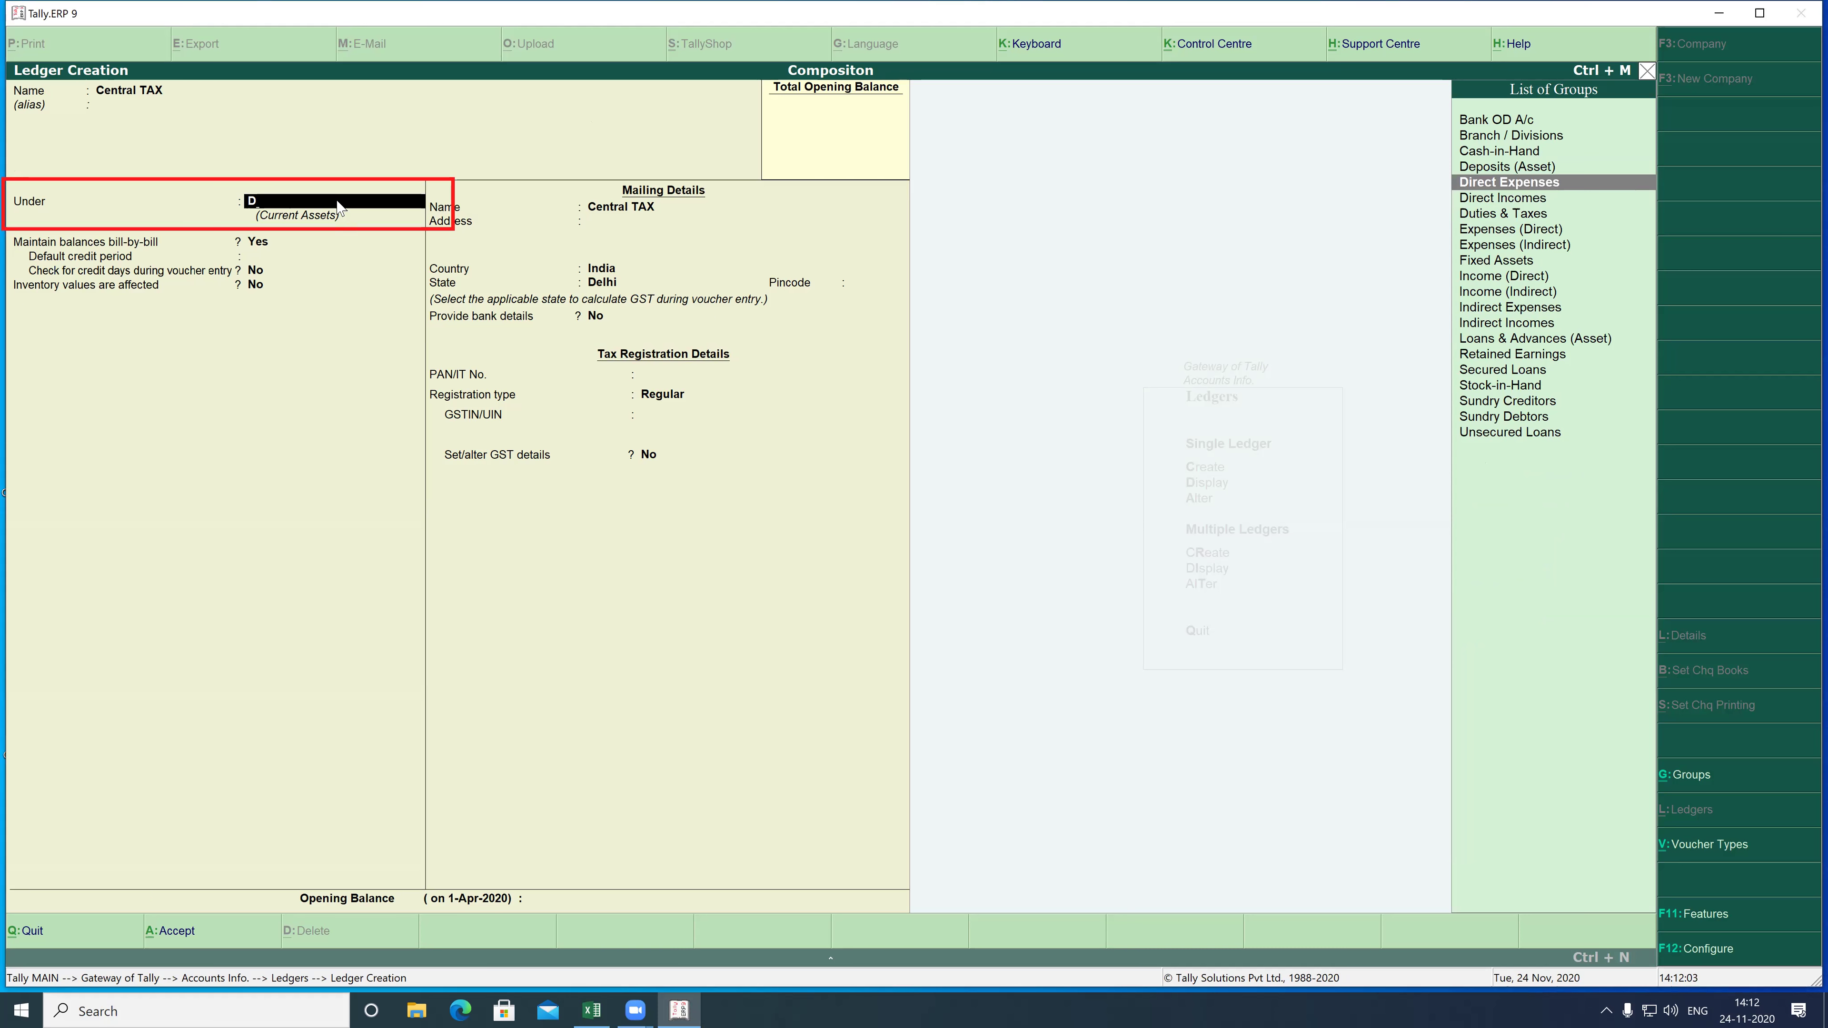
key(Return)
- Set inventory values affected to Yes and GST to Not Applicable, advancing to Opening Balance
key(y)
key(Return)
key(Return)
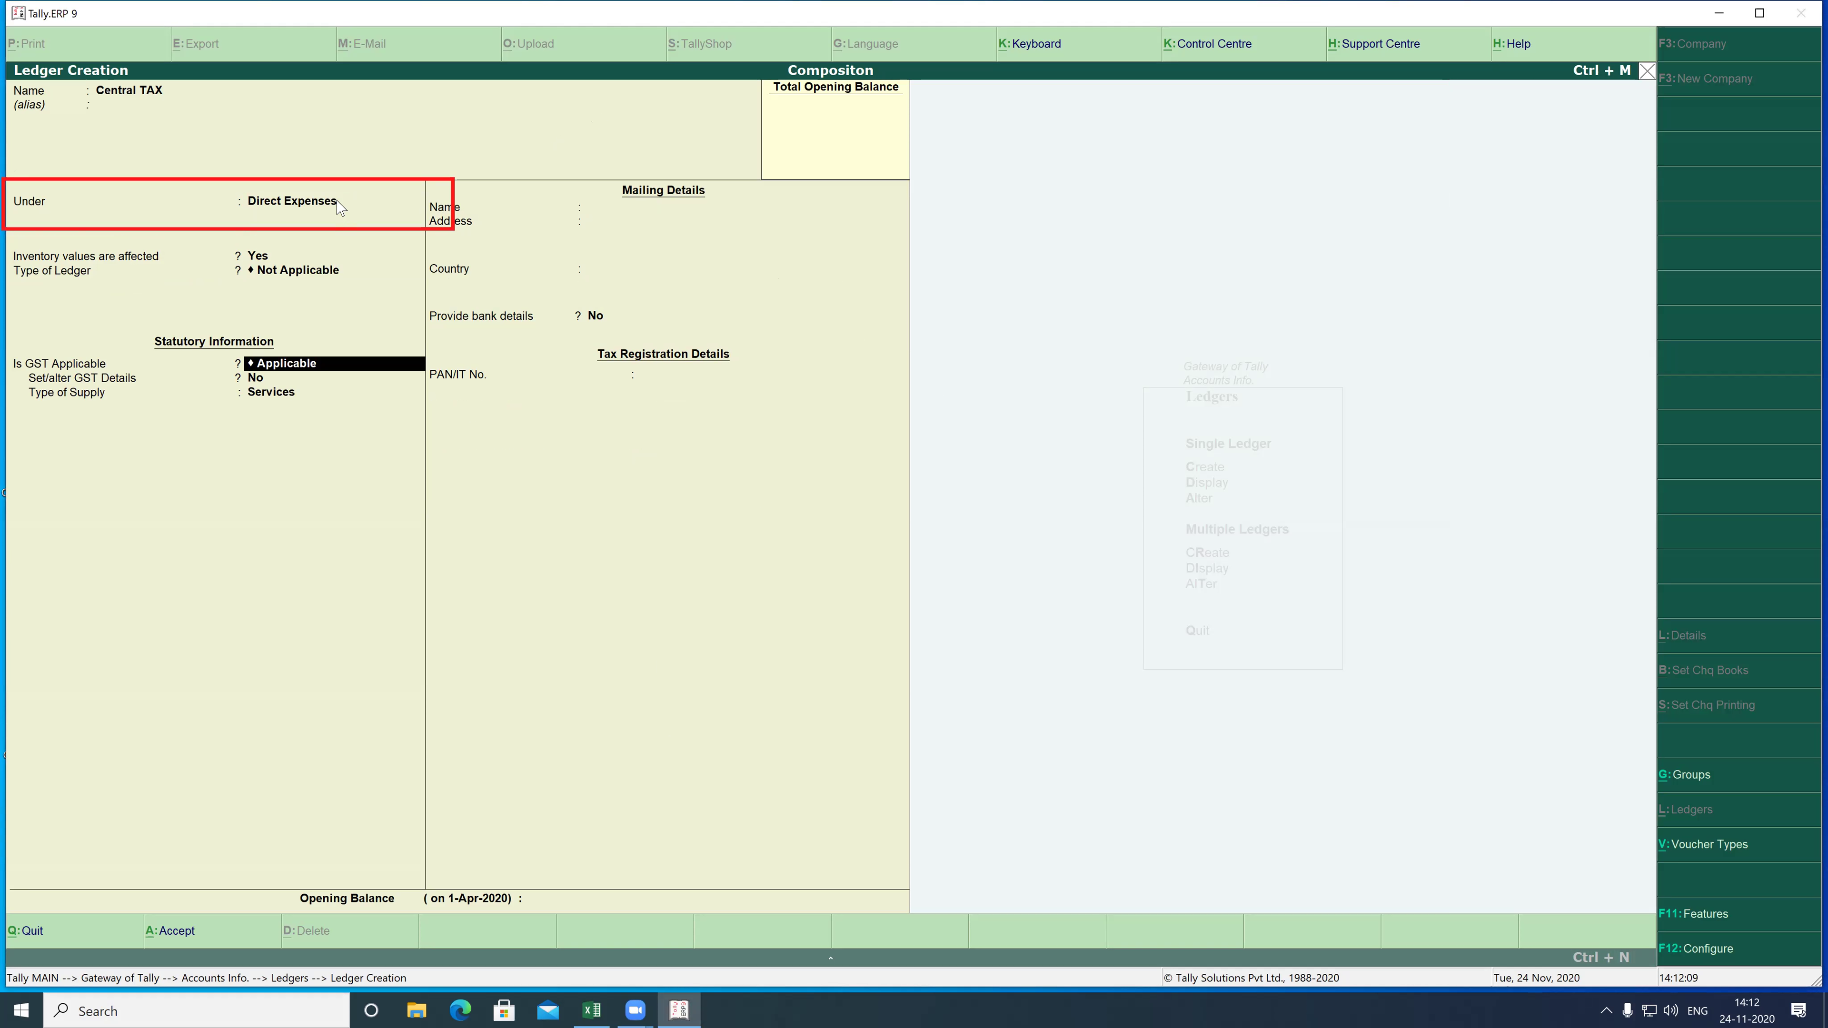
text(N)
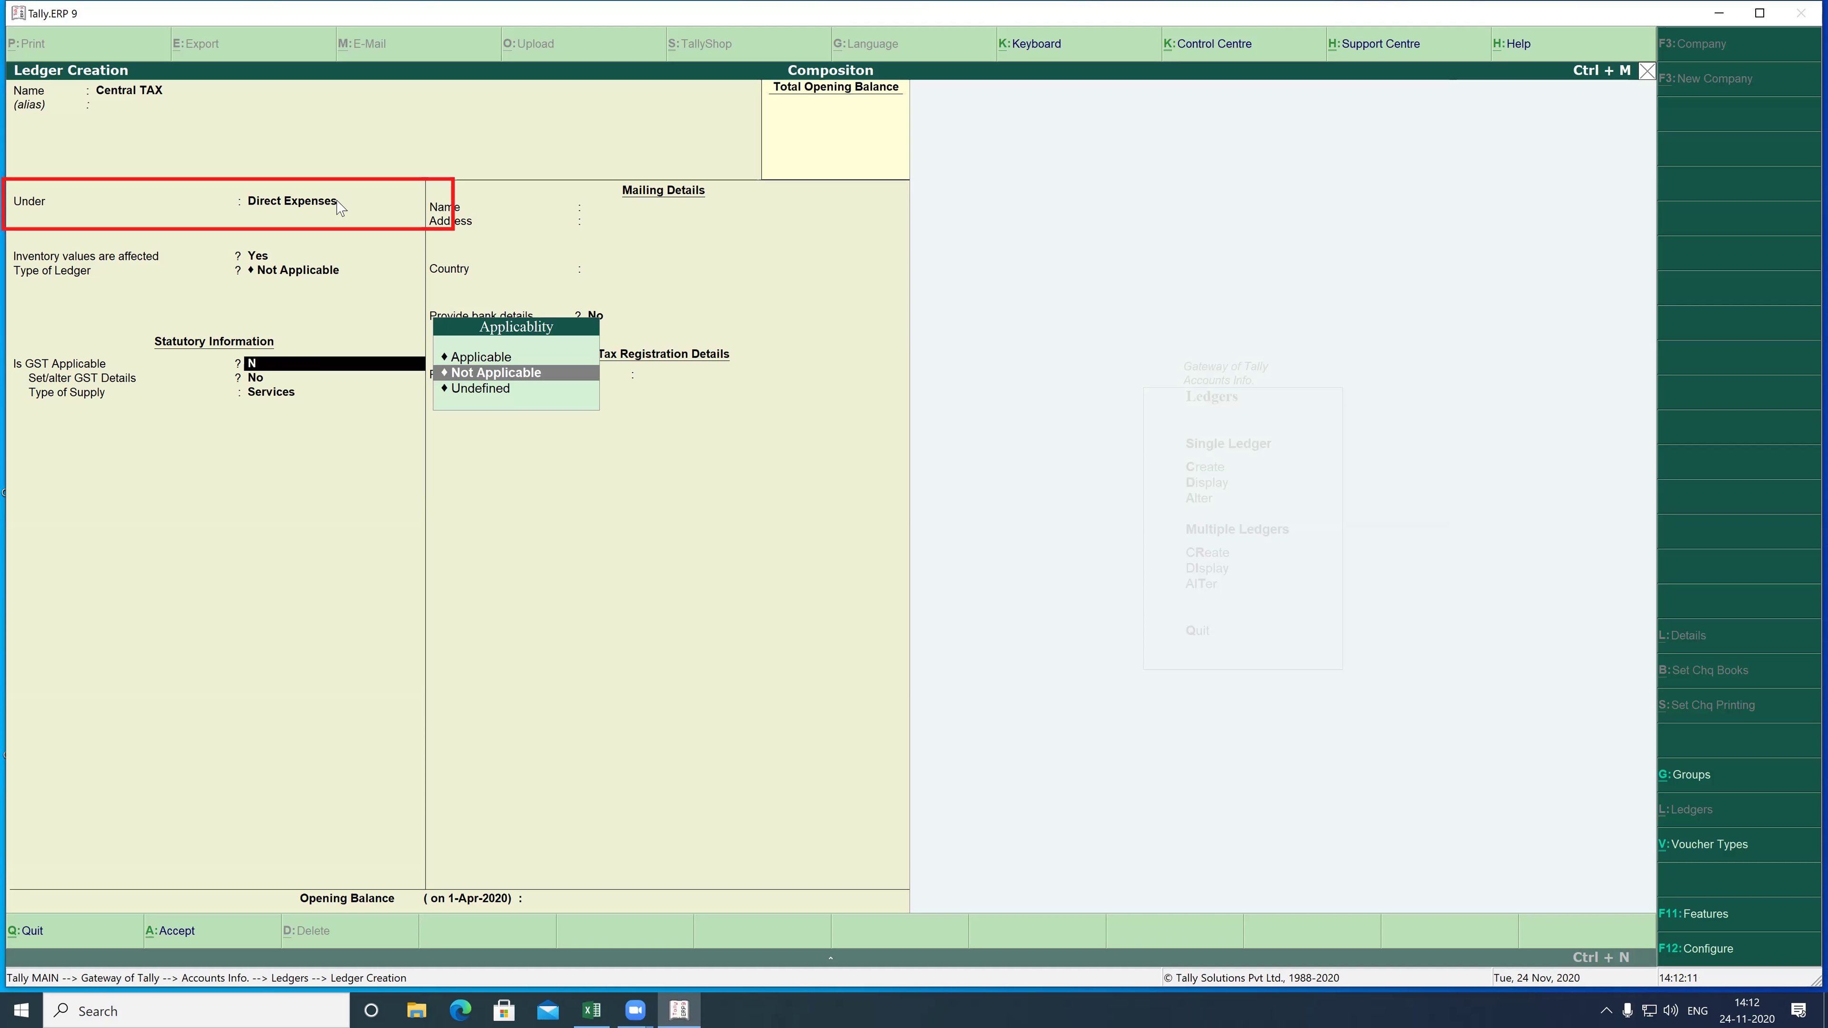
key(Return)
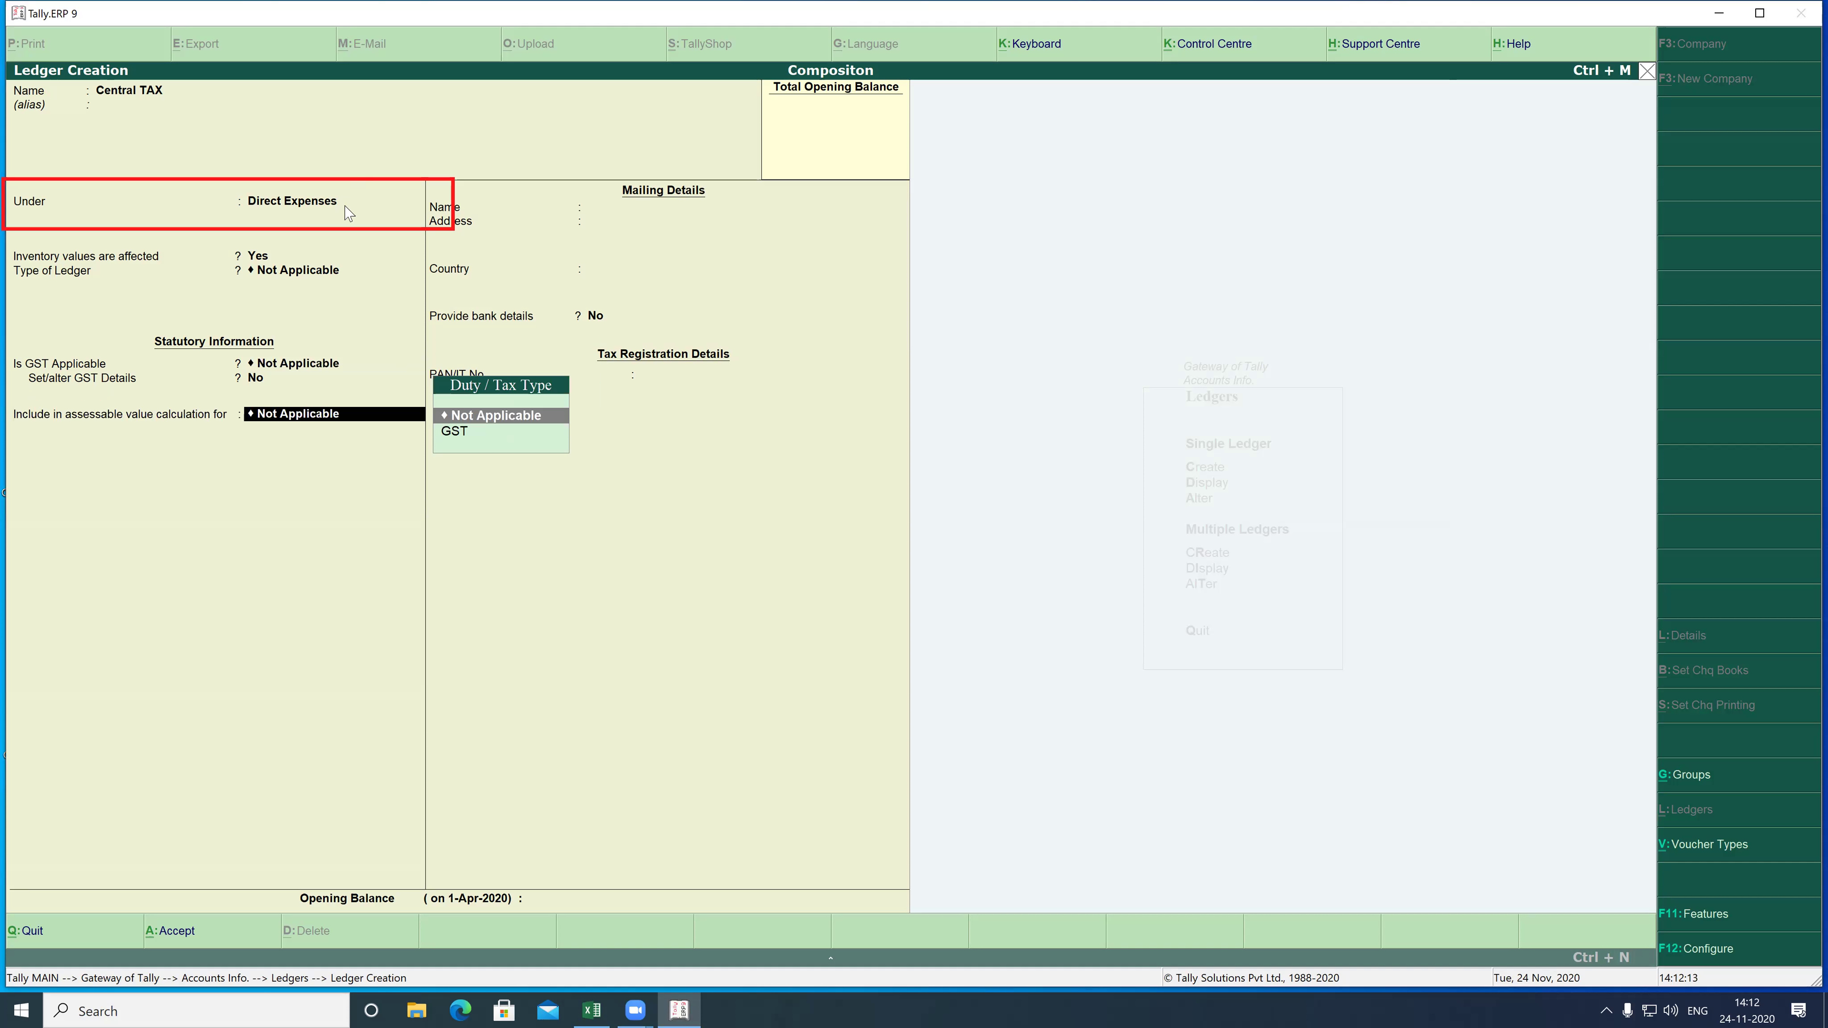
key(Return)
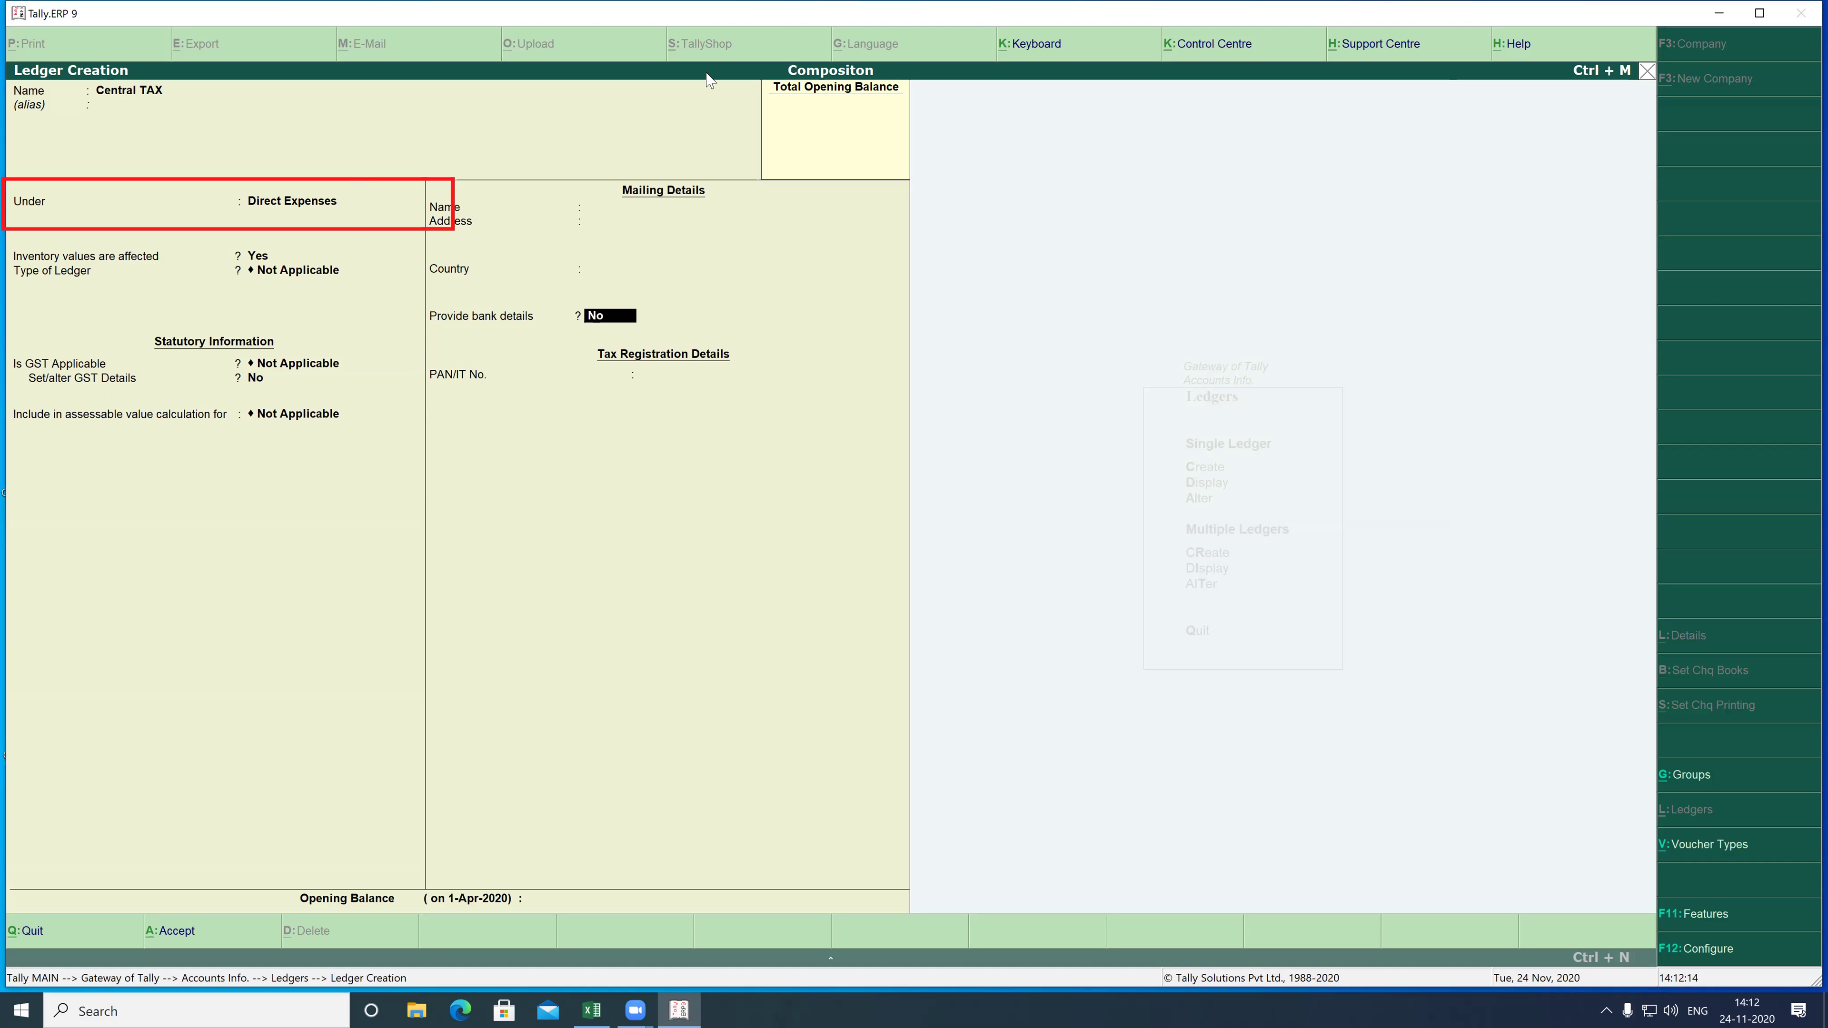
key(Return)
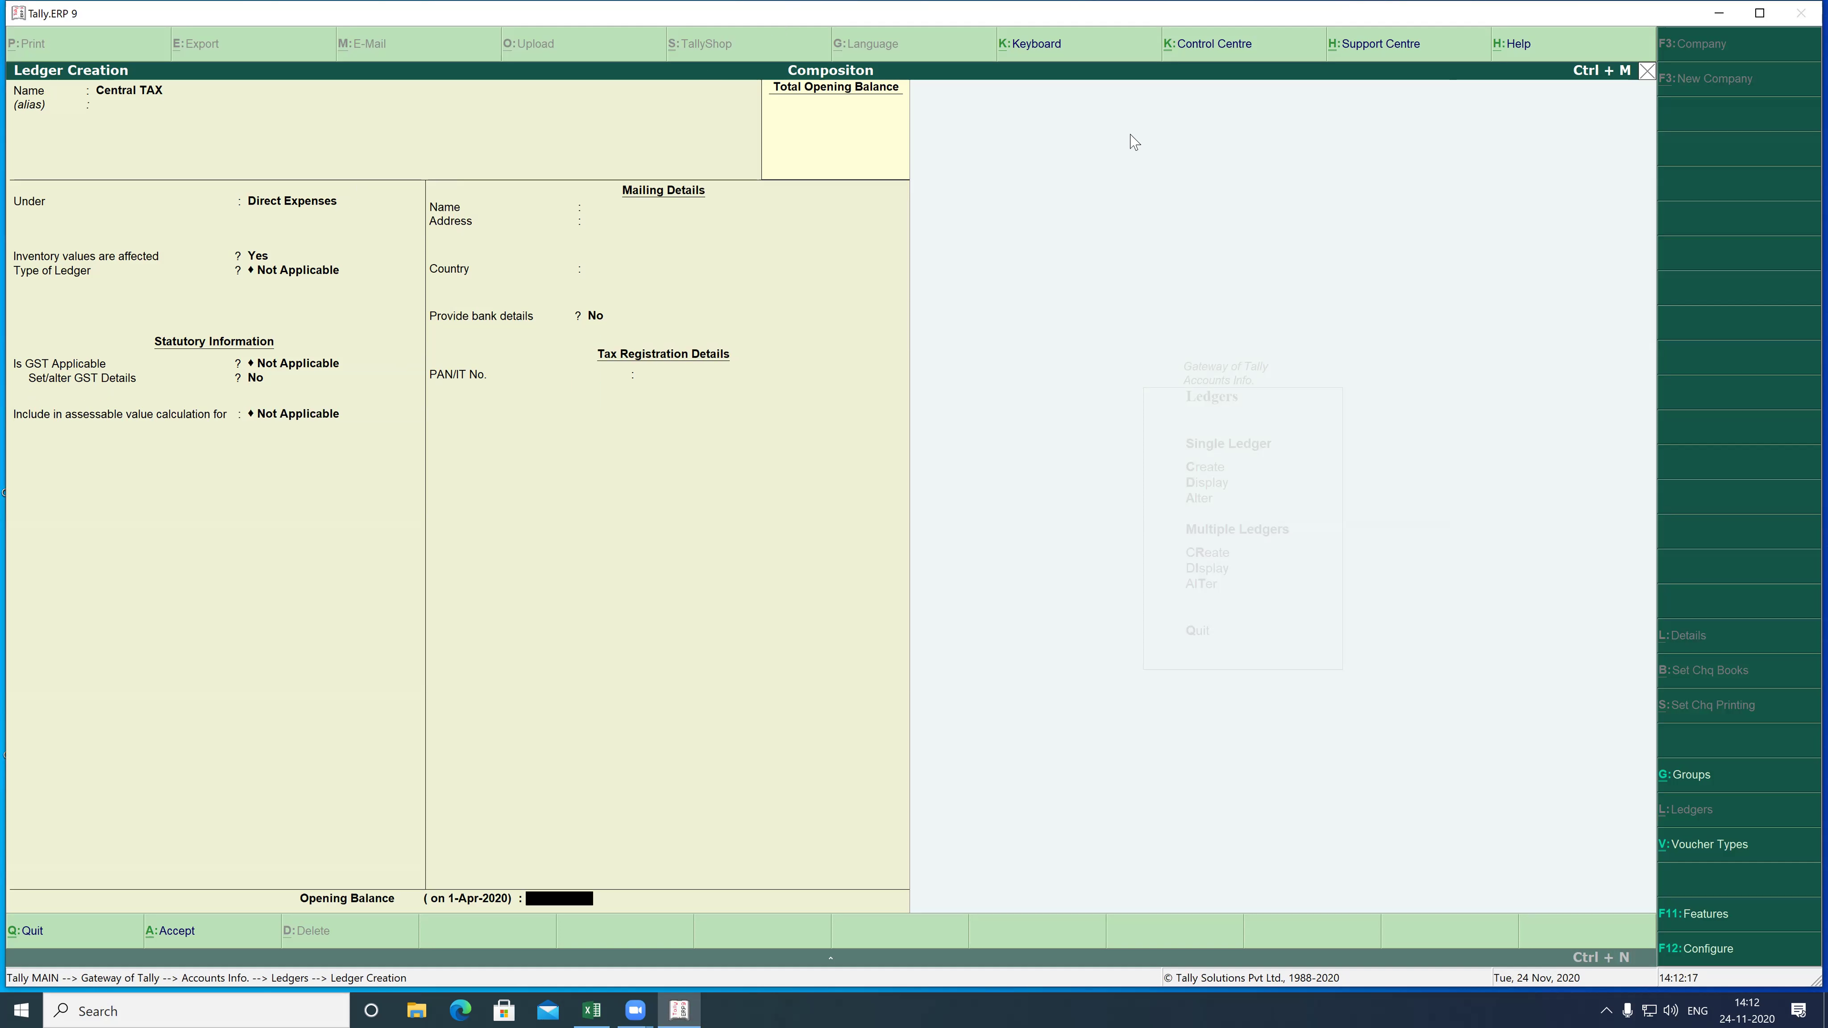
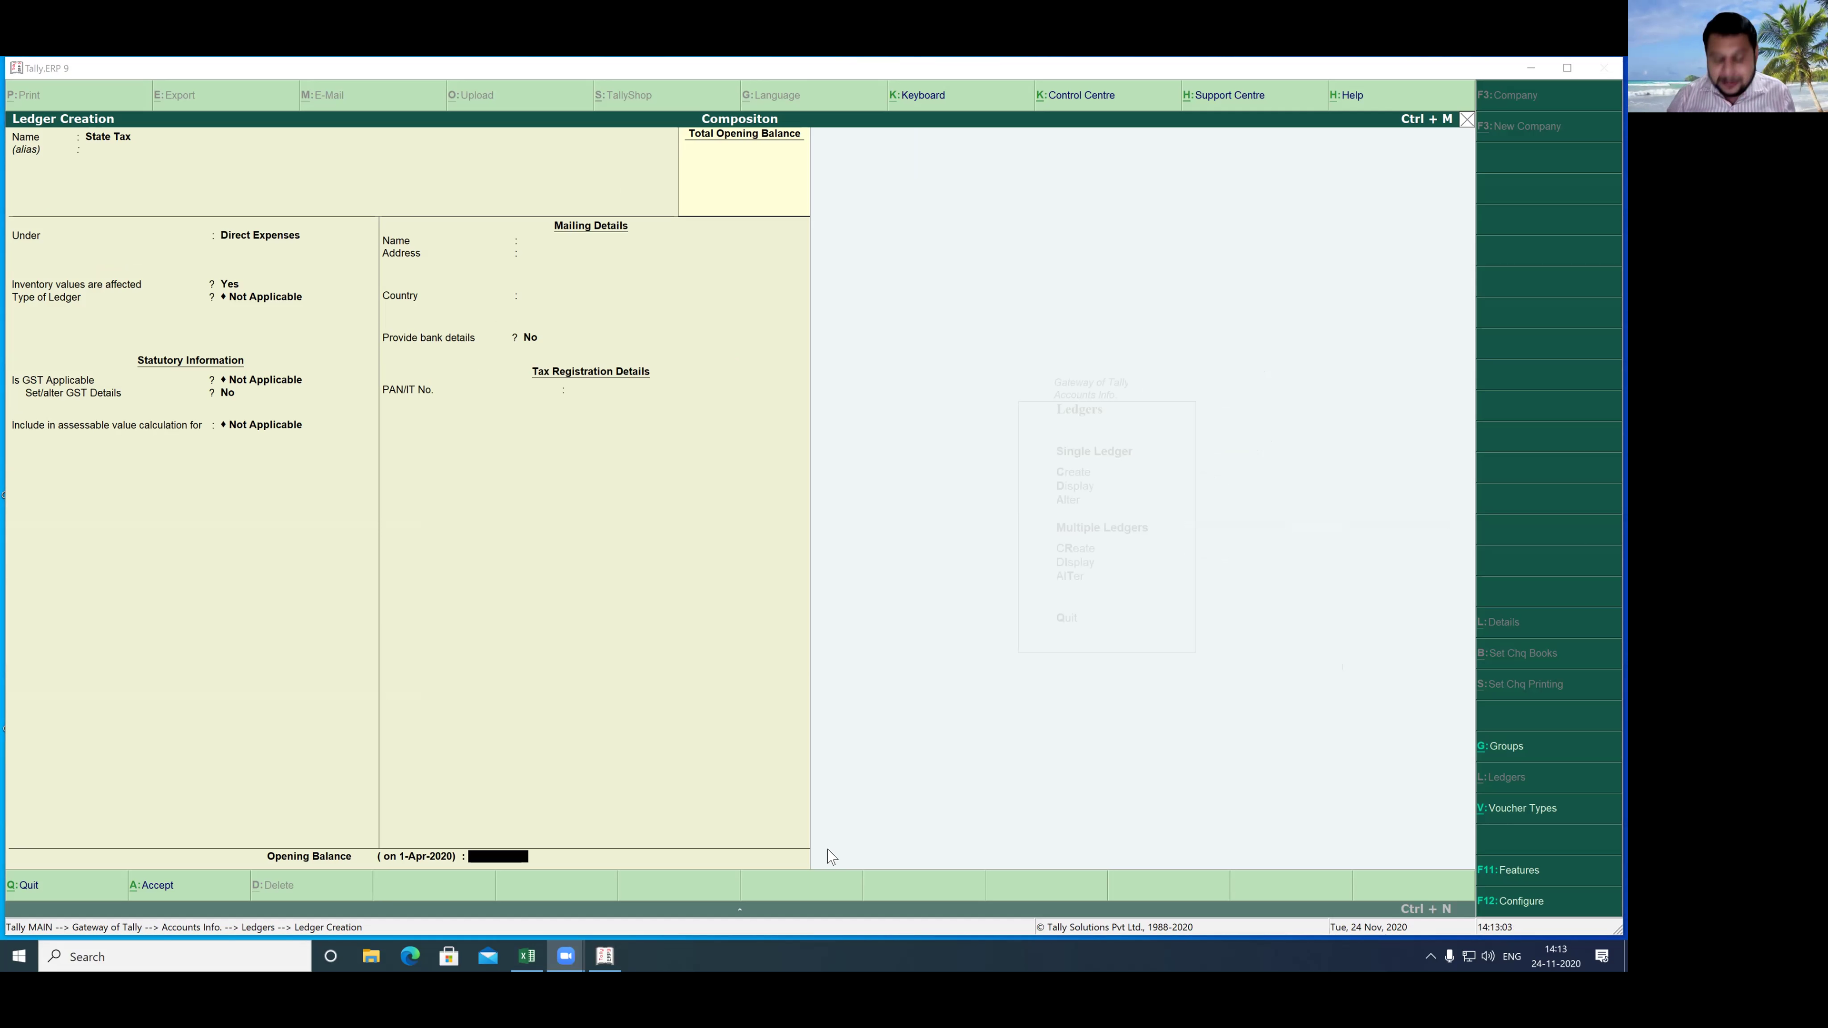
- Accept the State Tax ledger under Direct Expenses and escape back to the Gateway of Tally
click(600, 786)
key(Return)
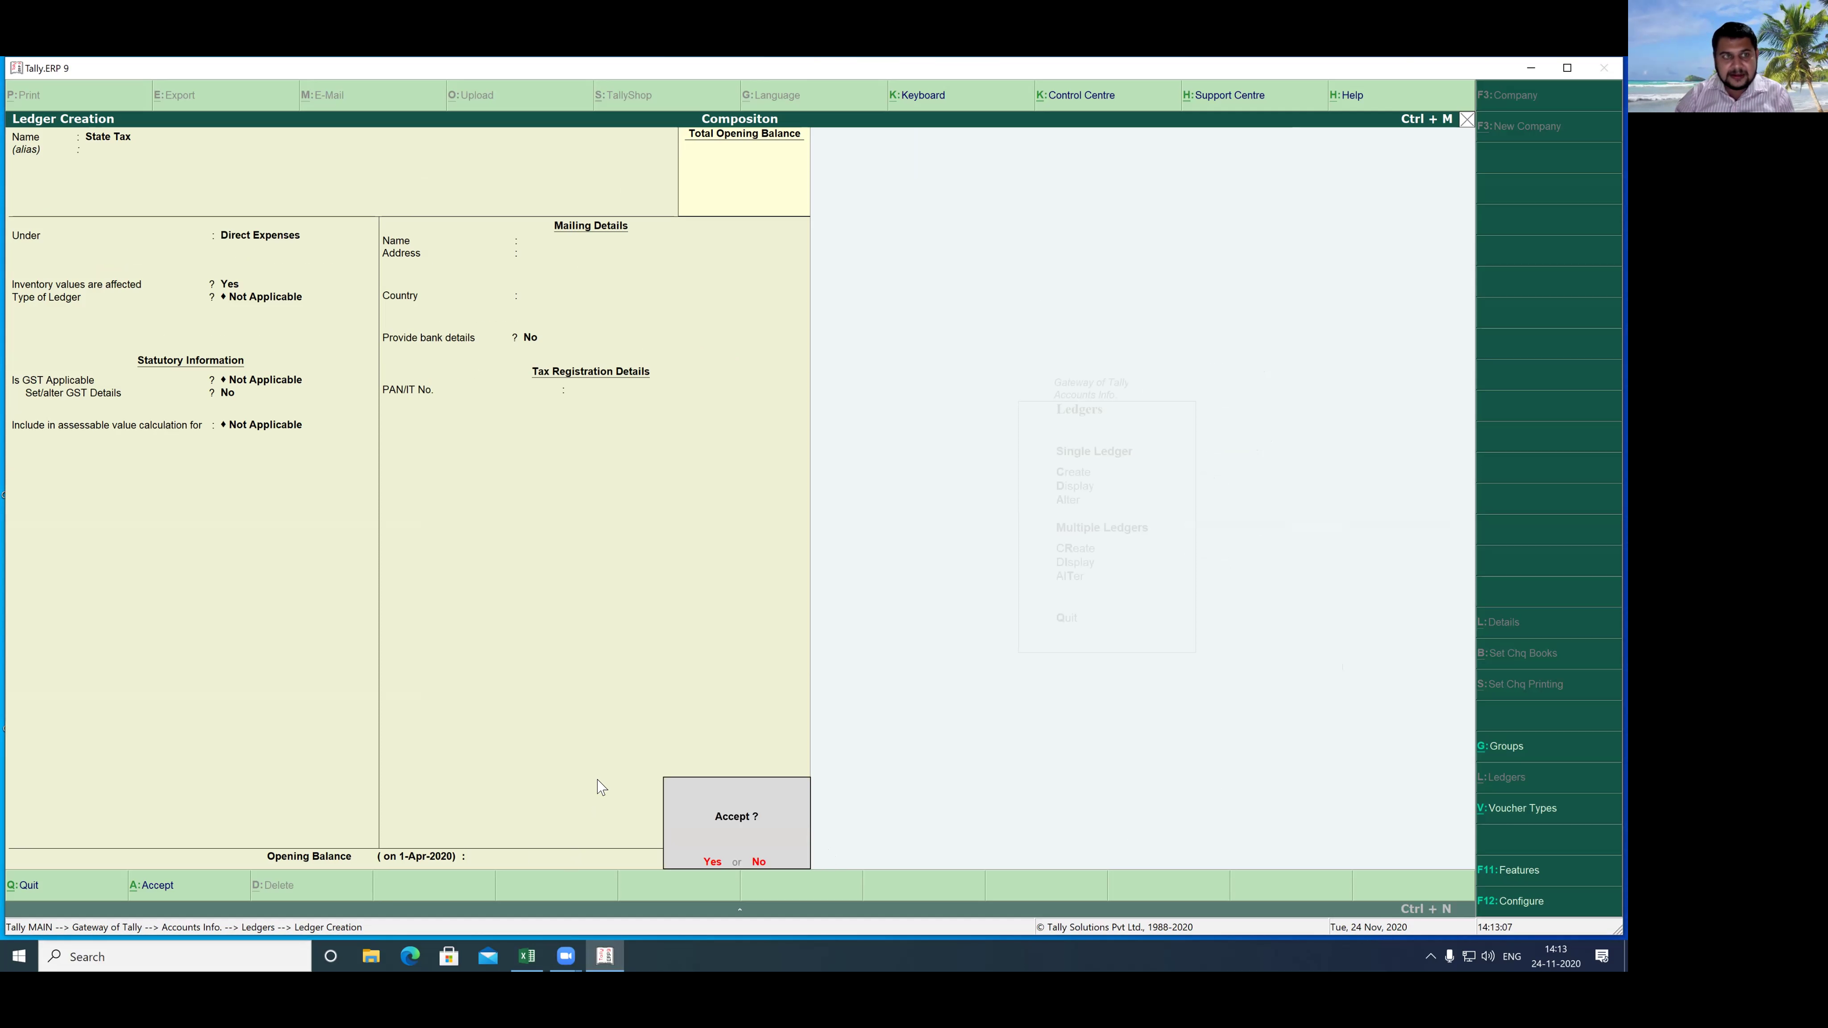
key(Return)
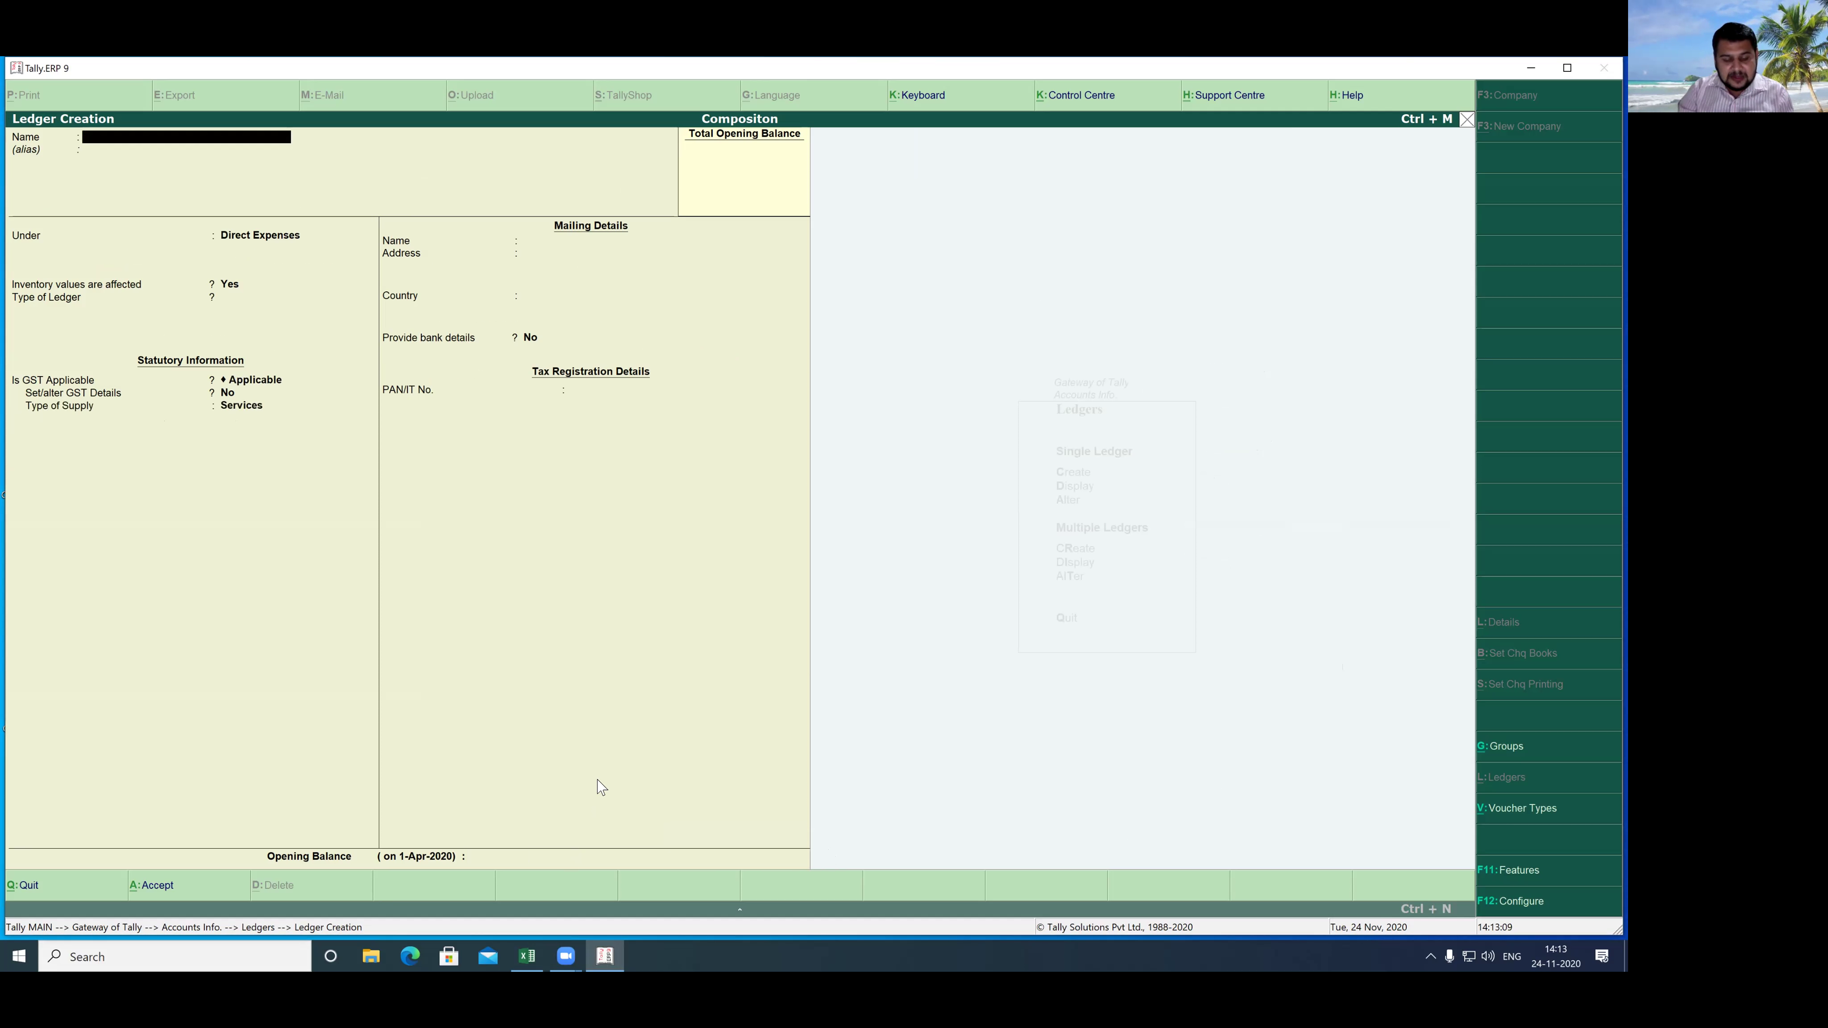
key(Escape)
key(Escape)
key(Escape)
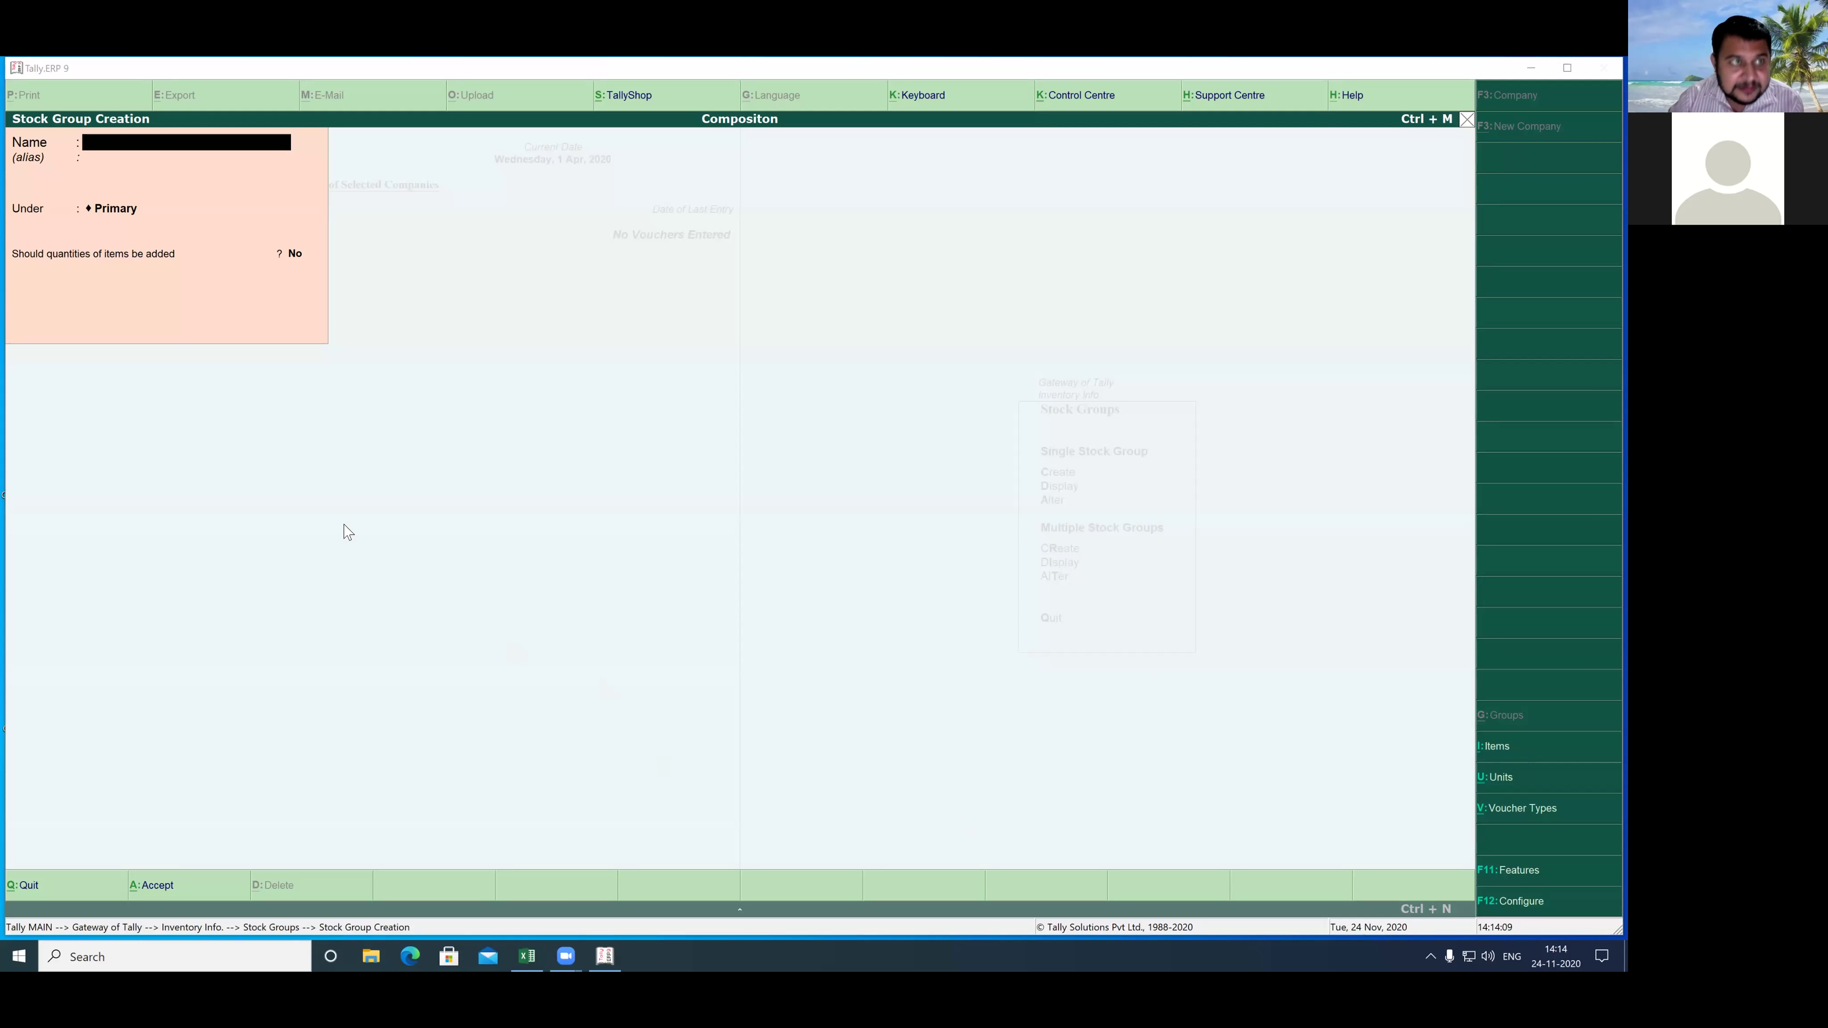
- Create the stock group 'Computer' under Primary and return to Inventory Info
click(115, 164)
text(Computer)
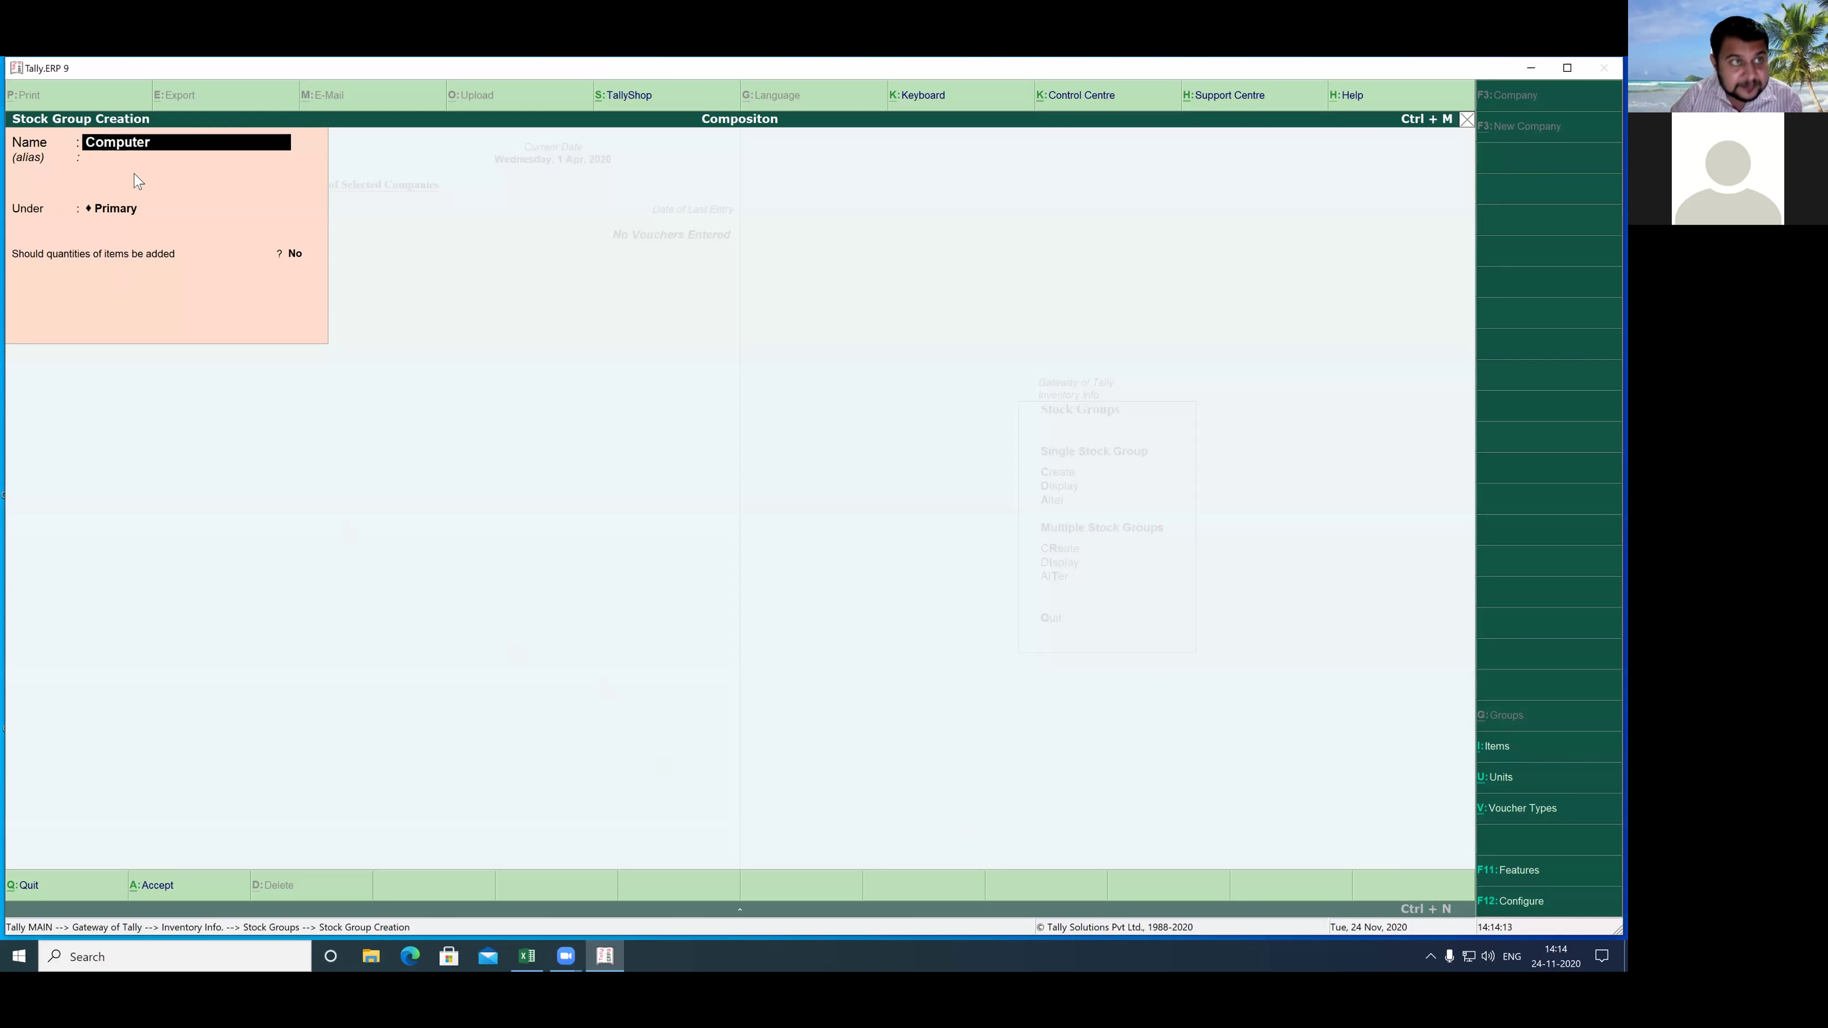
key(Return)
key(Return)
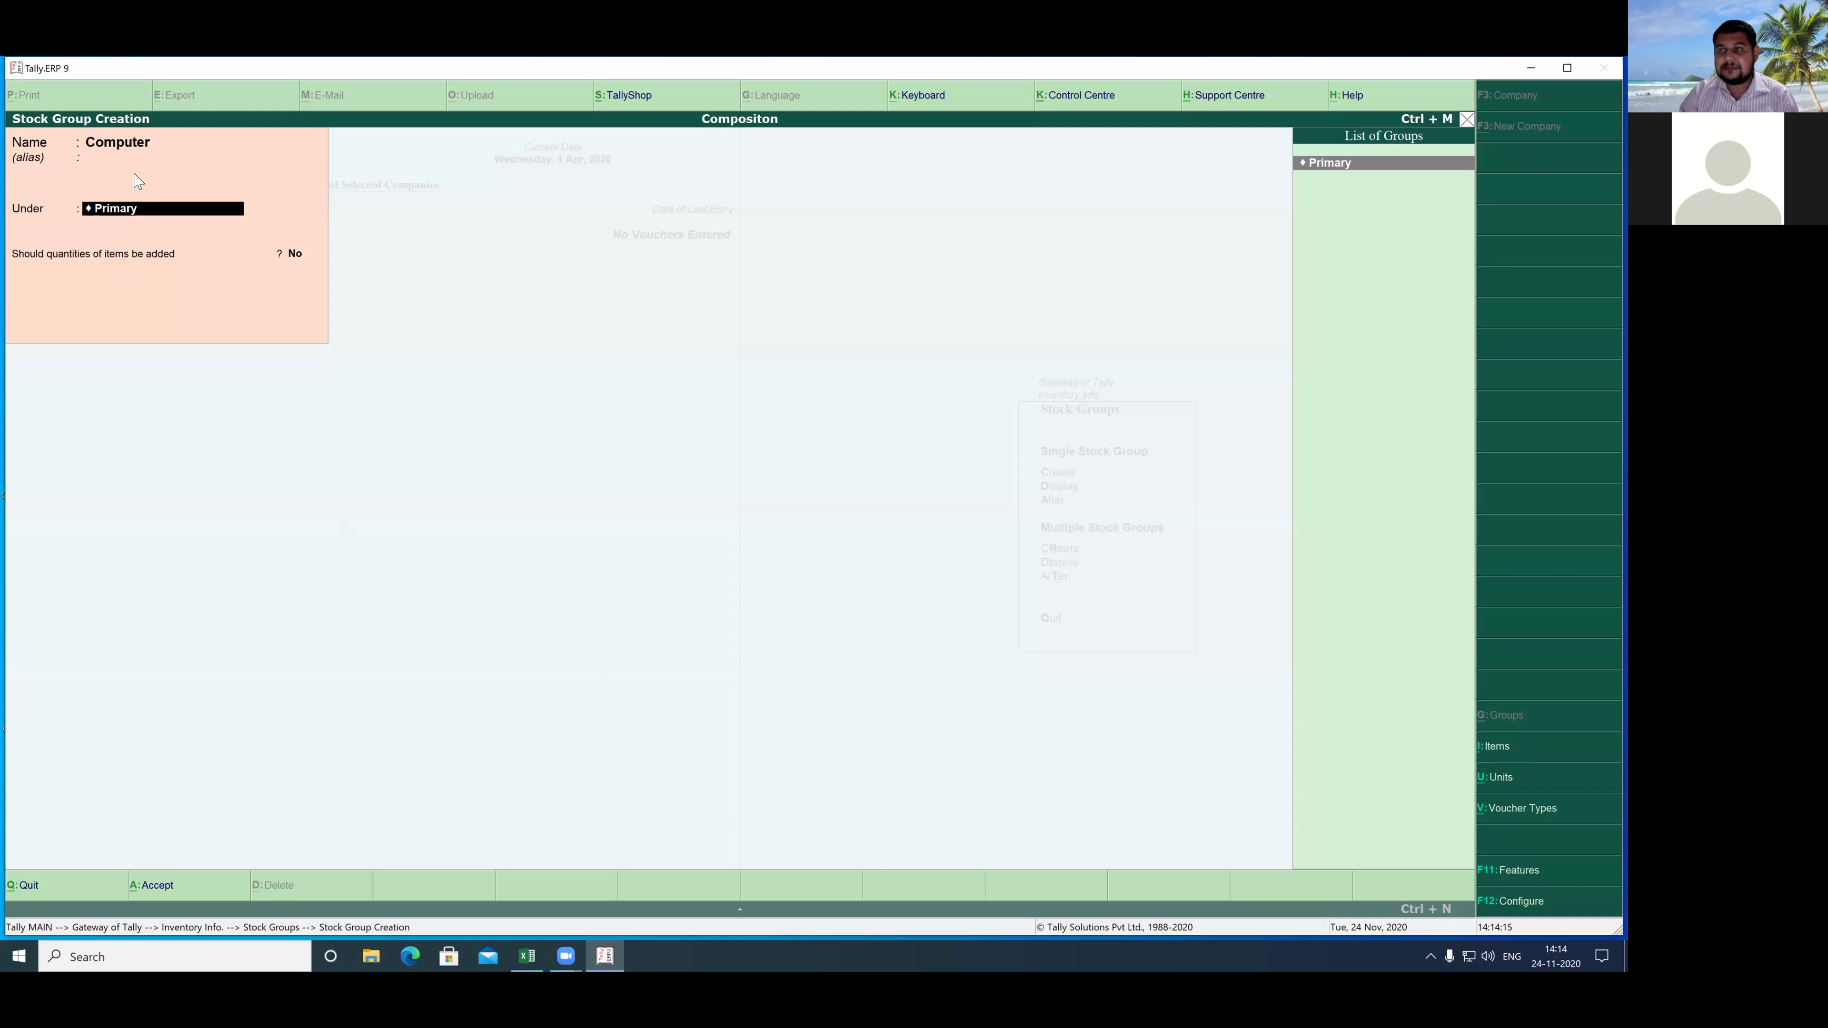
key(Return)
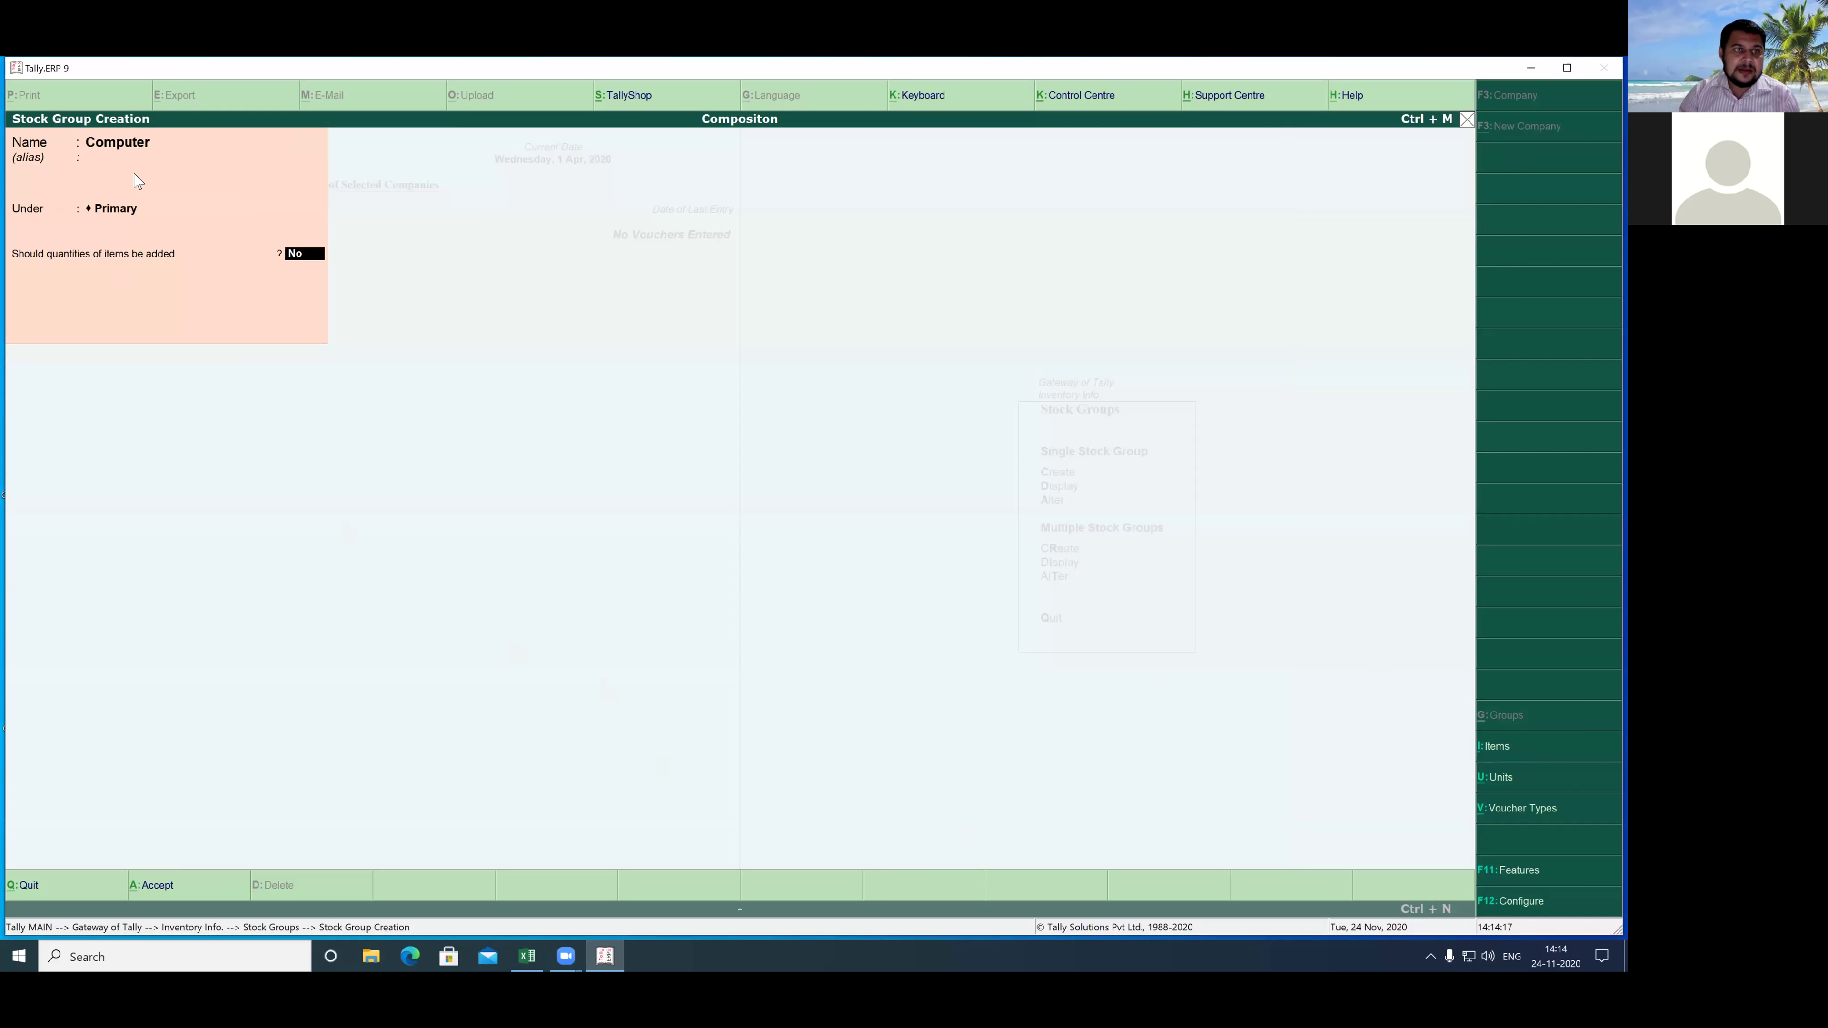
key(Return)
key(Return)
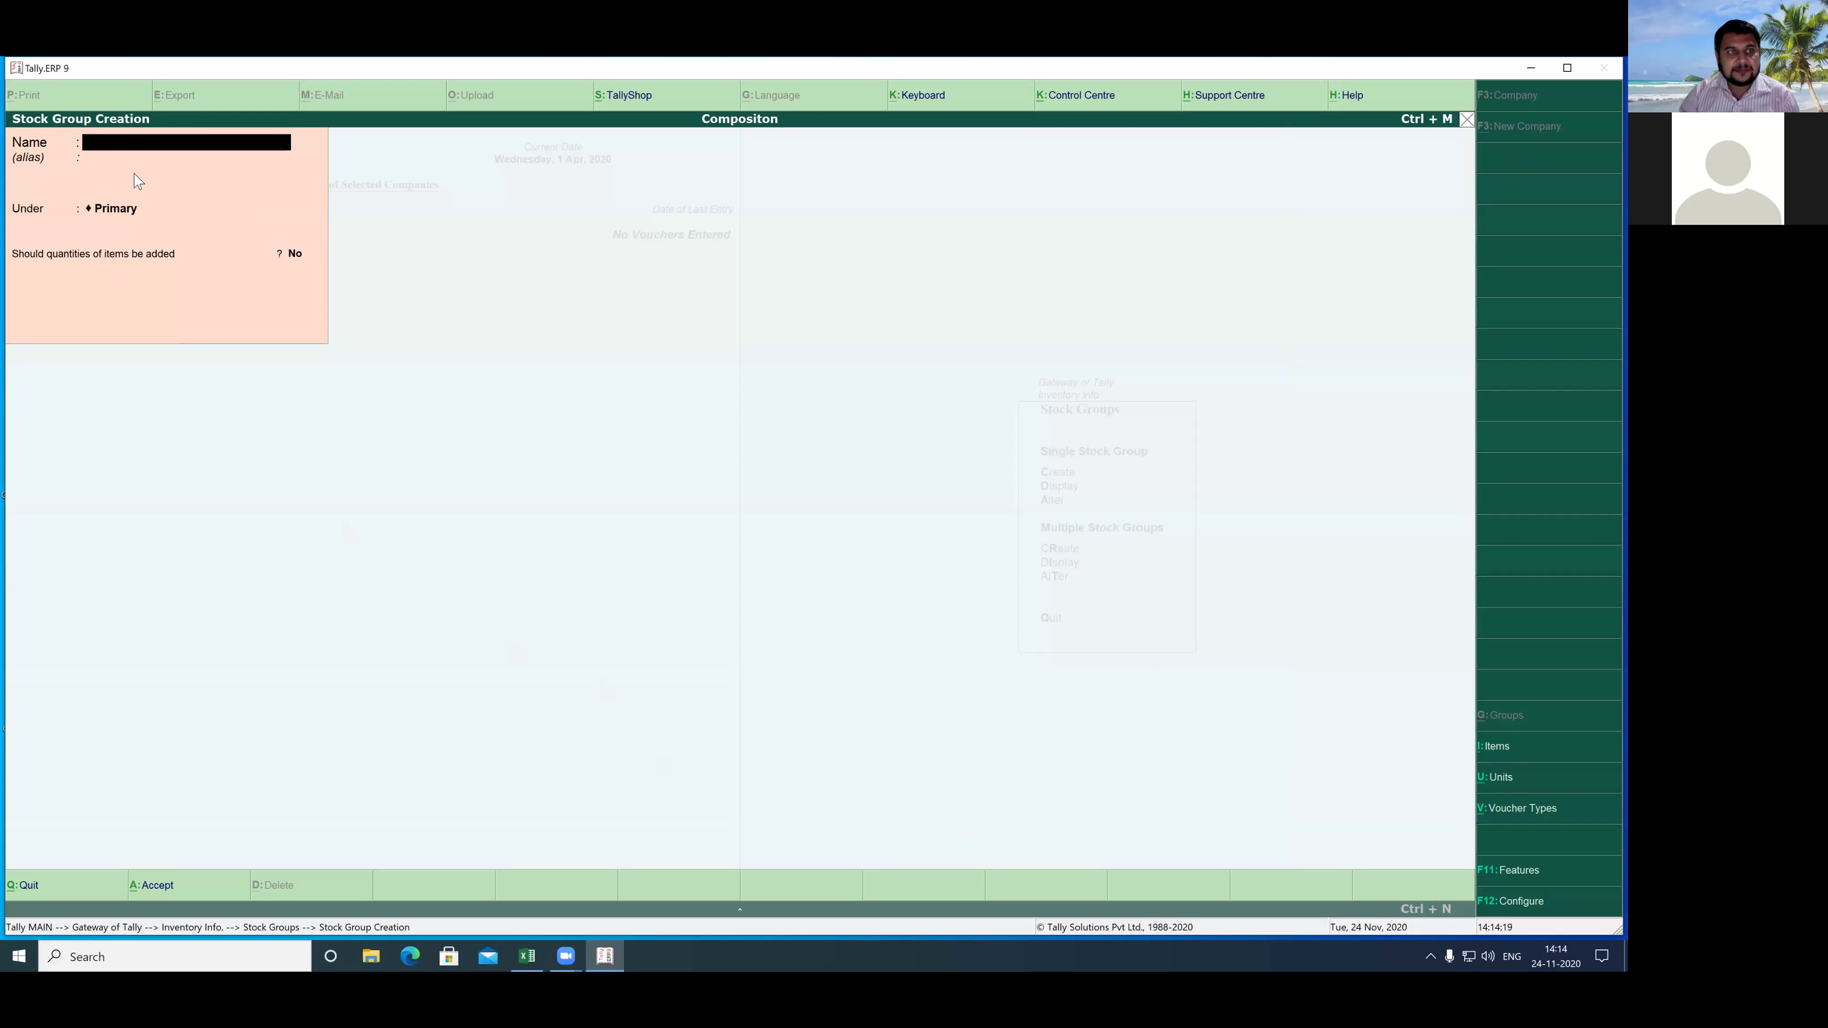
key(Escape)
key(Return)
key(Escape)
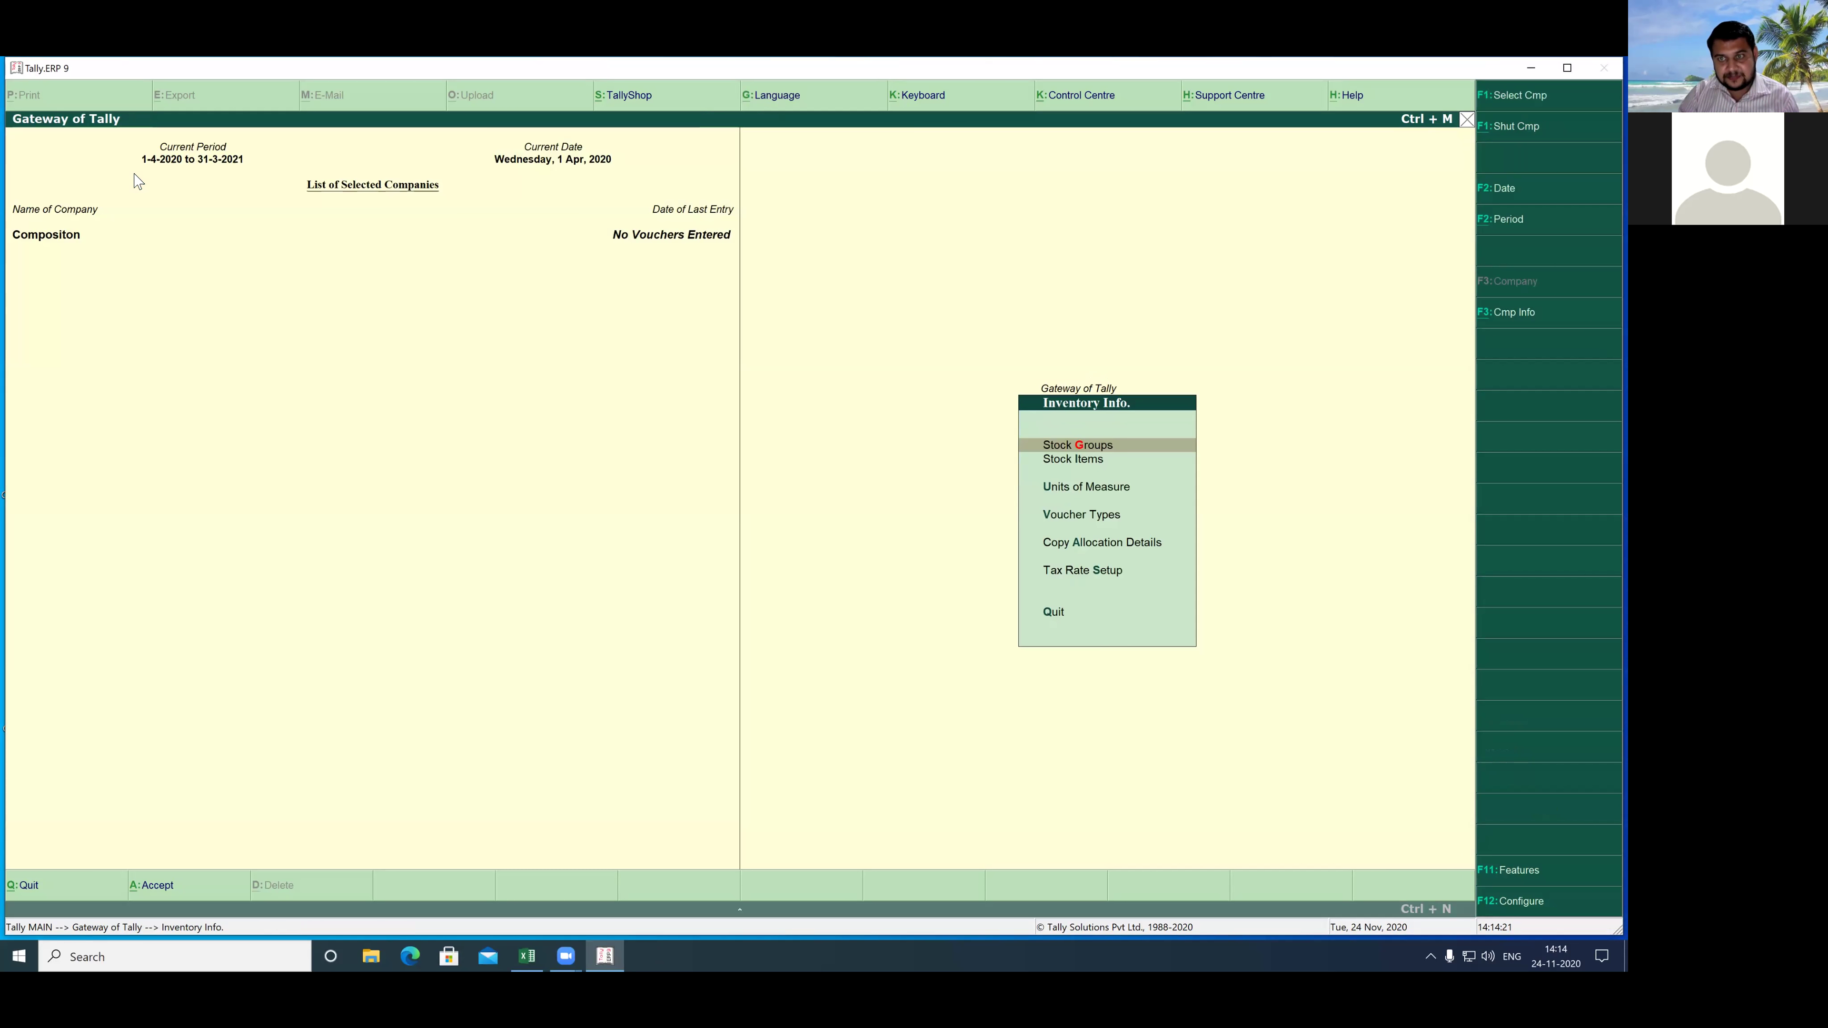
- Create the simple unit 'nos' with no formal name and 0 decimal places
key(Down)
key(Down)
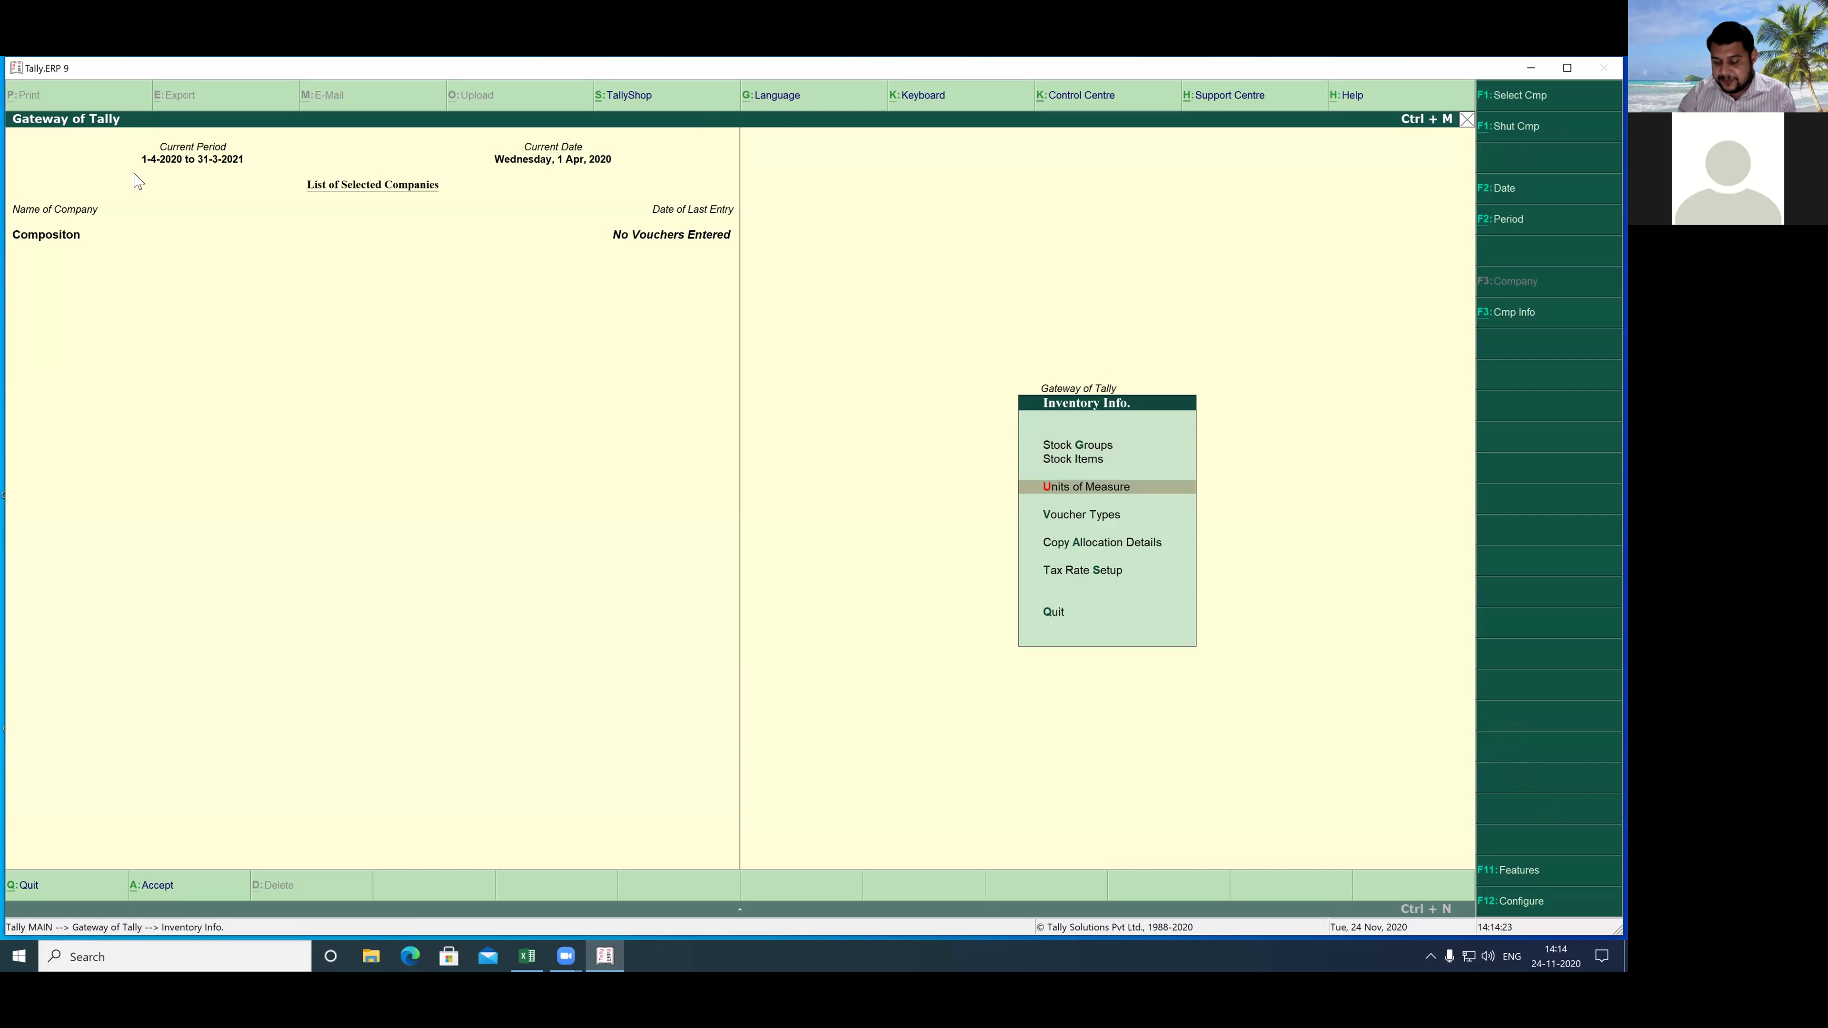
key(Return)
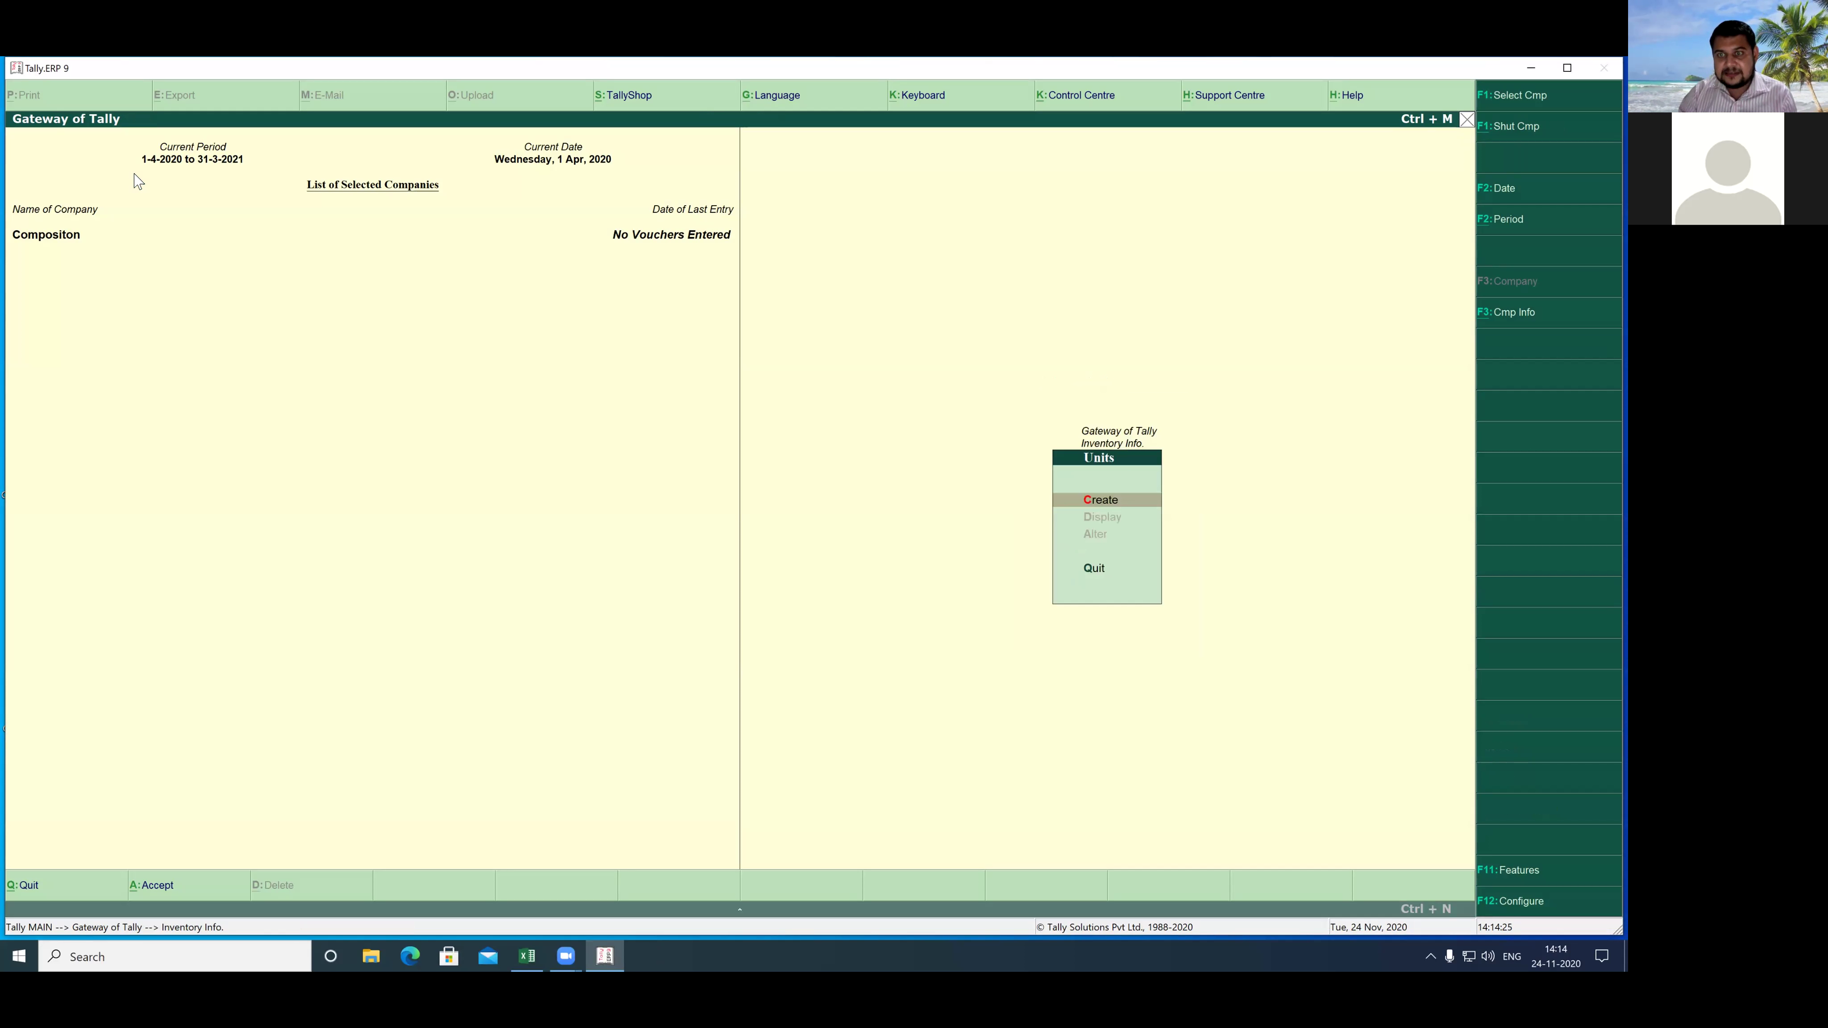
key(Return)
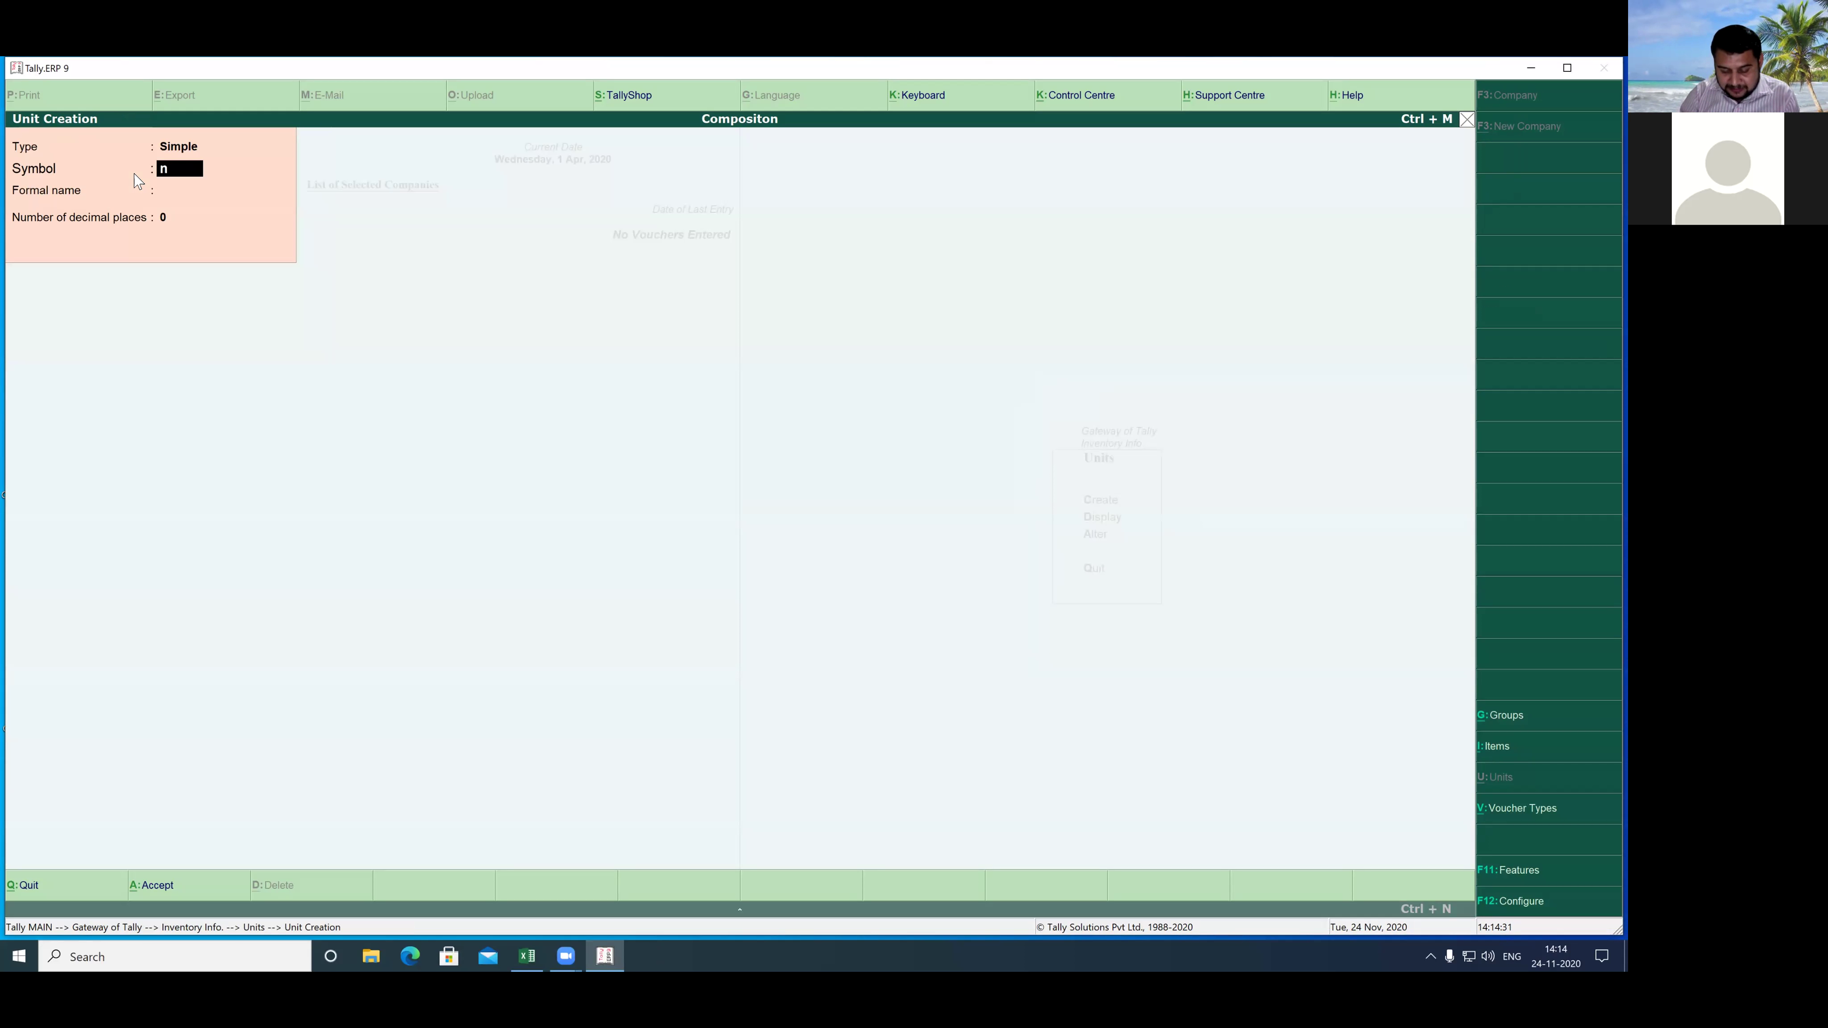
key(Return)
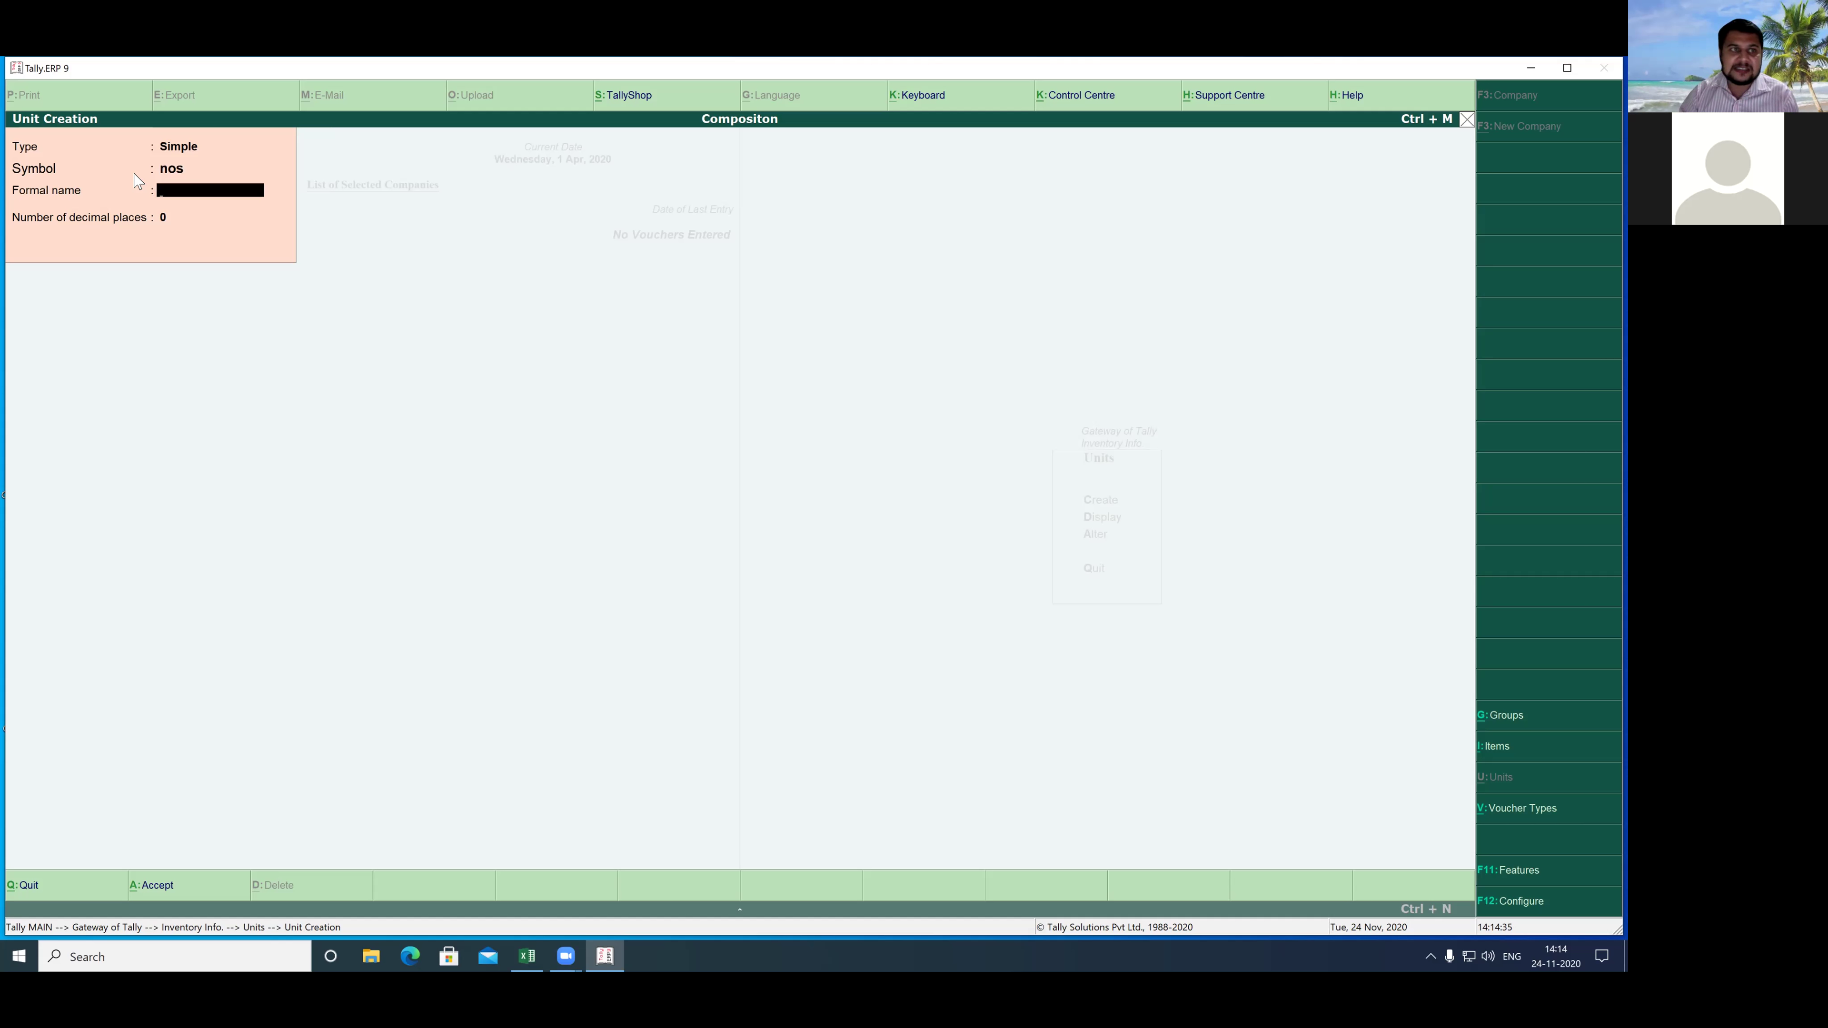
key(Return)
key(Return)
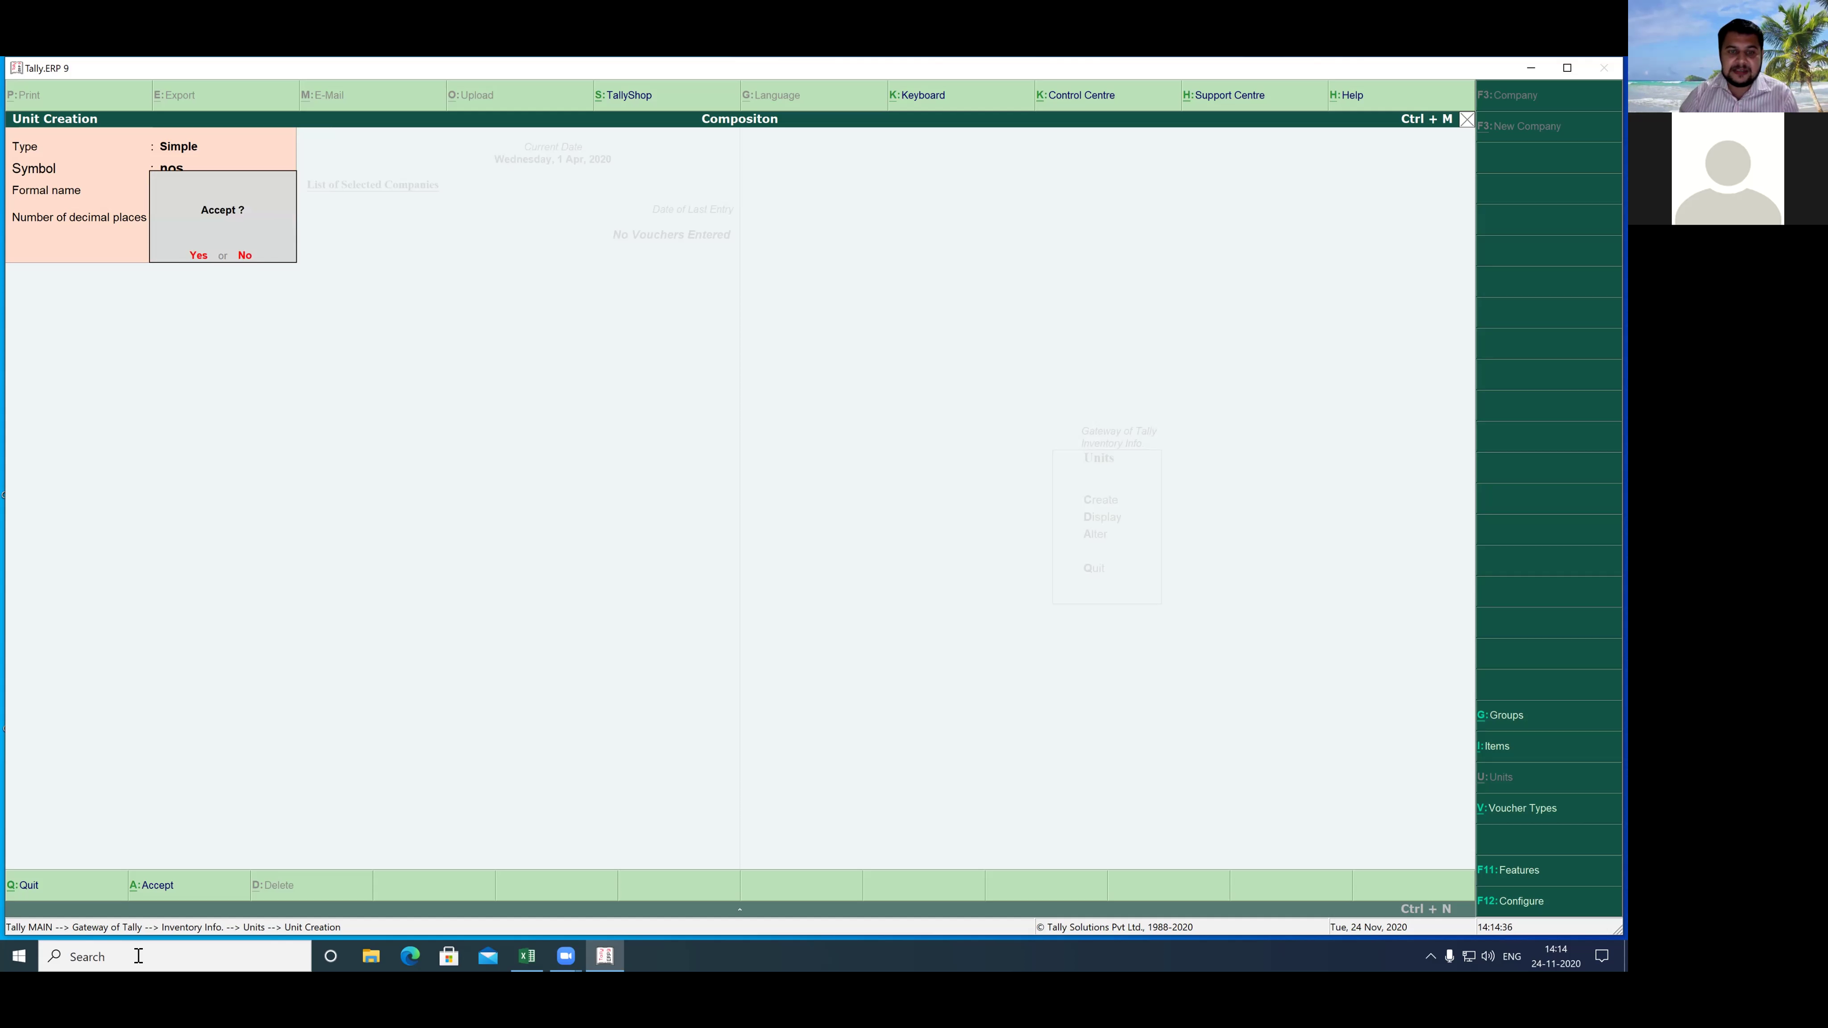
key(Return)
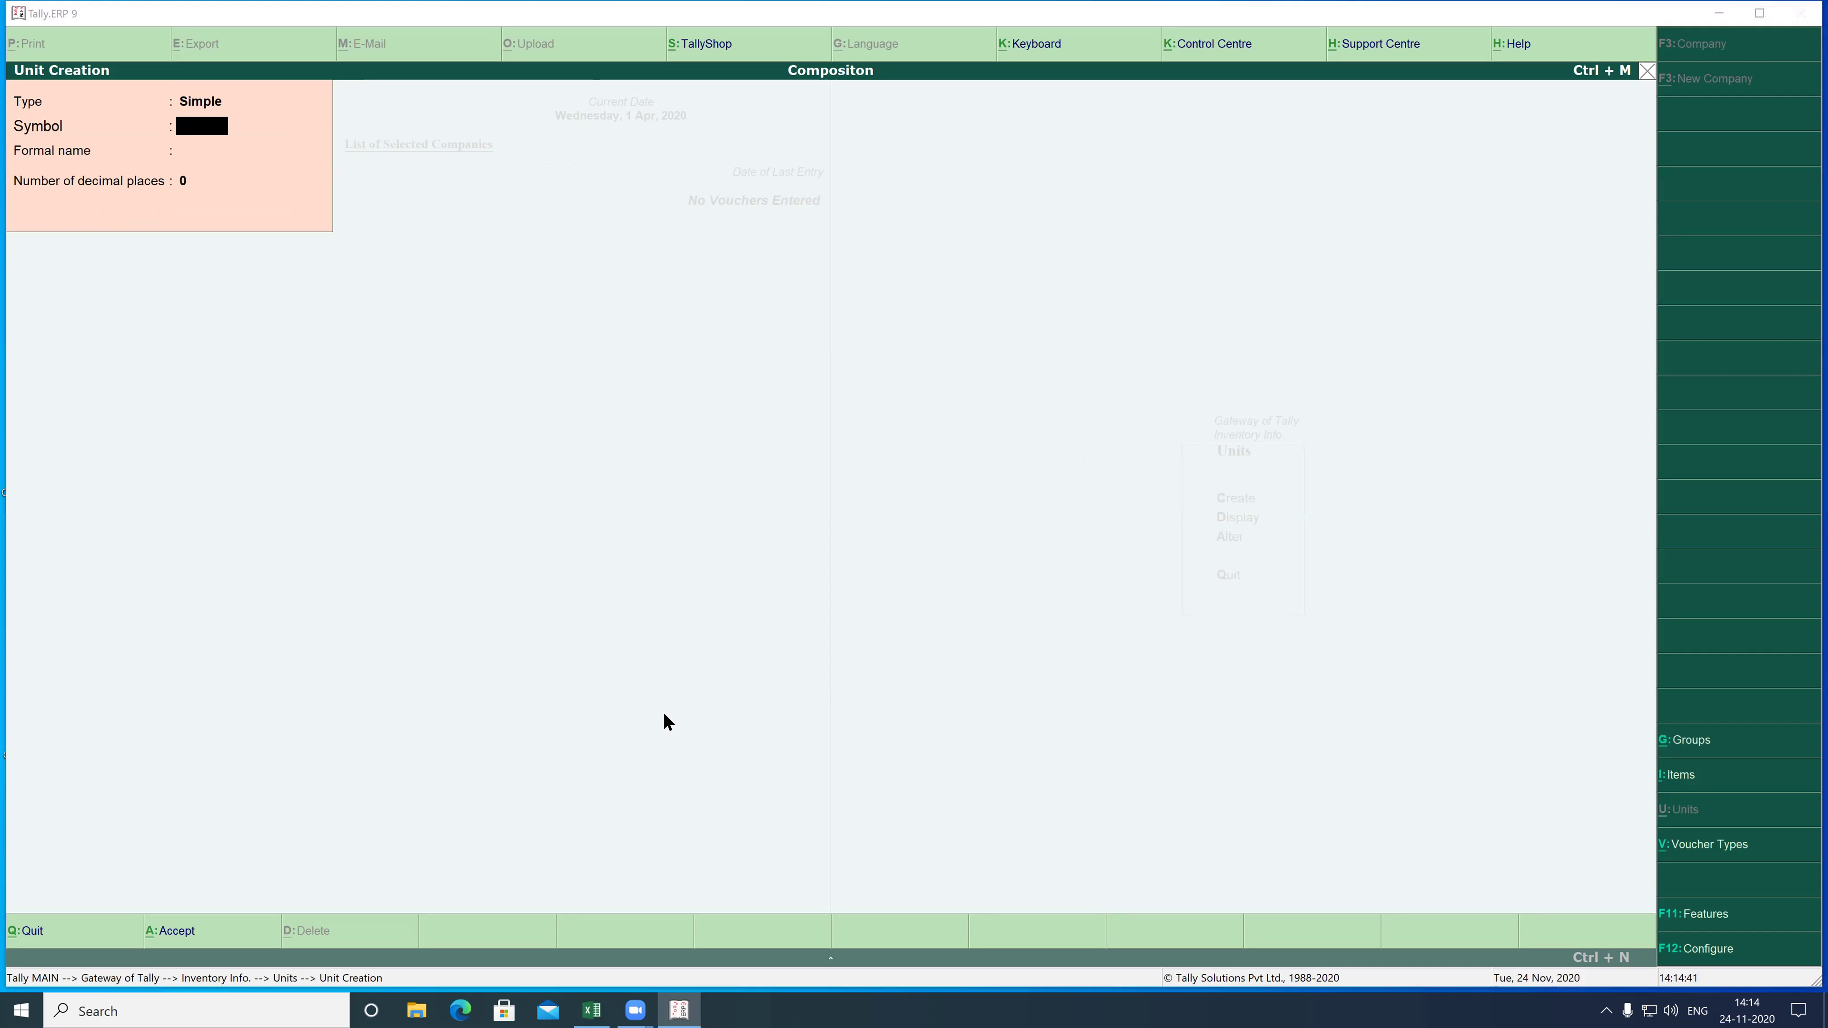
key(Escape)
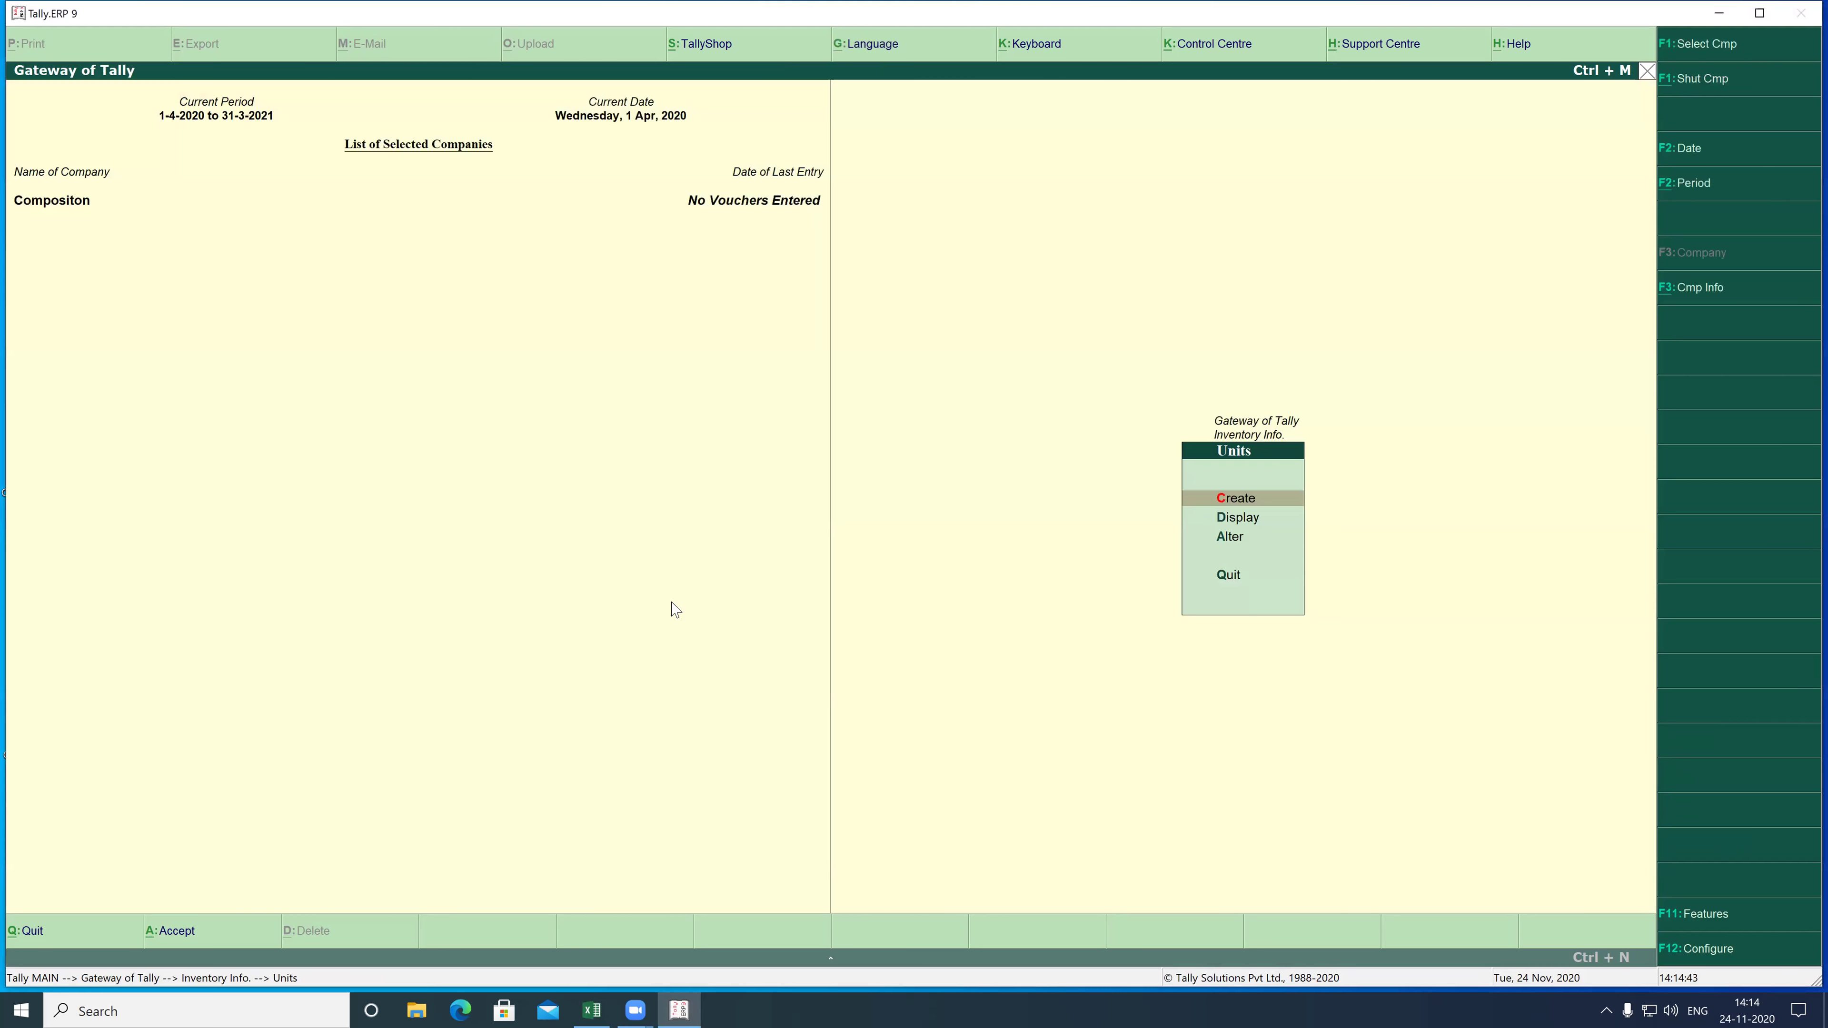
- Create the stock item 'Laptop' under the Computer group, measured in nos
key(Escape)
key(Up)
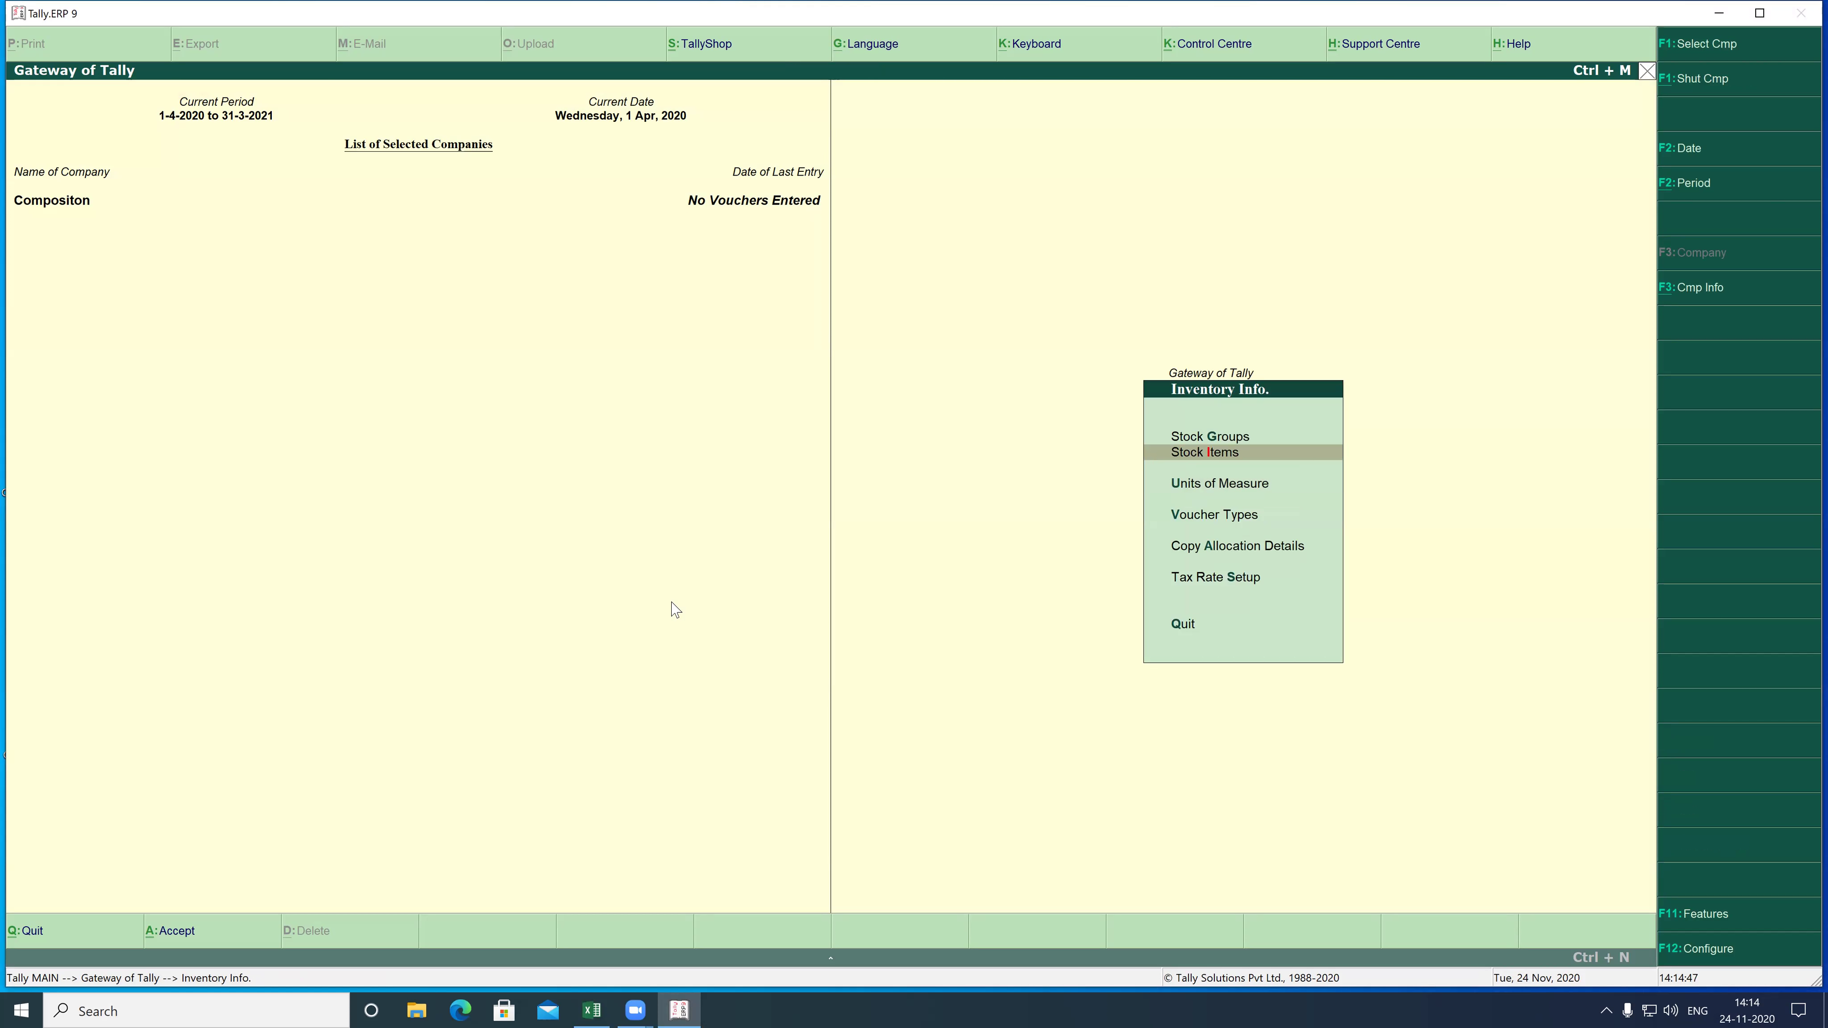
key(Return)
key(Return)
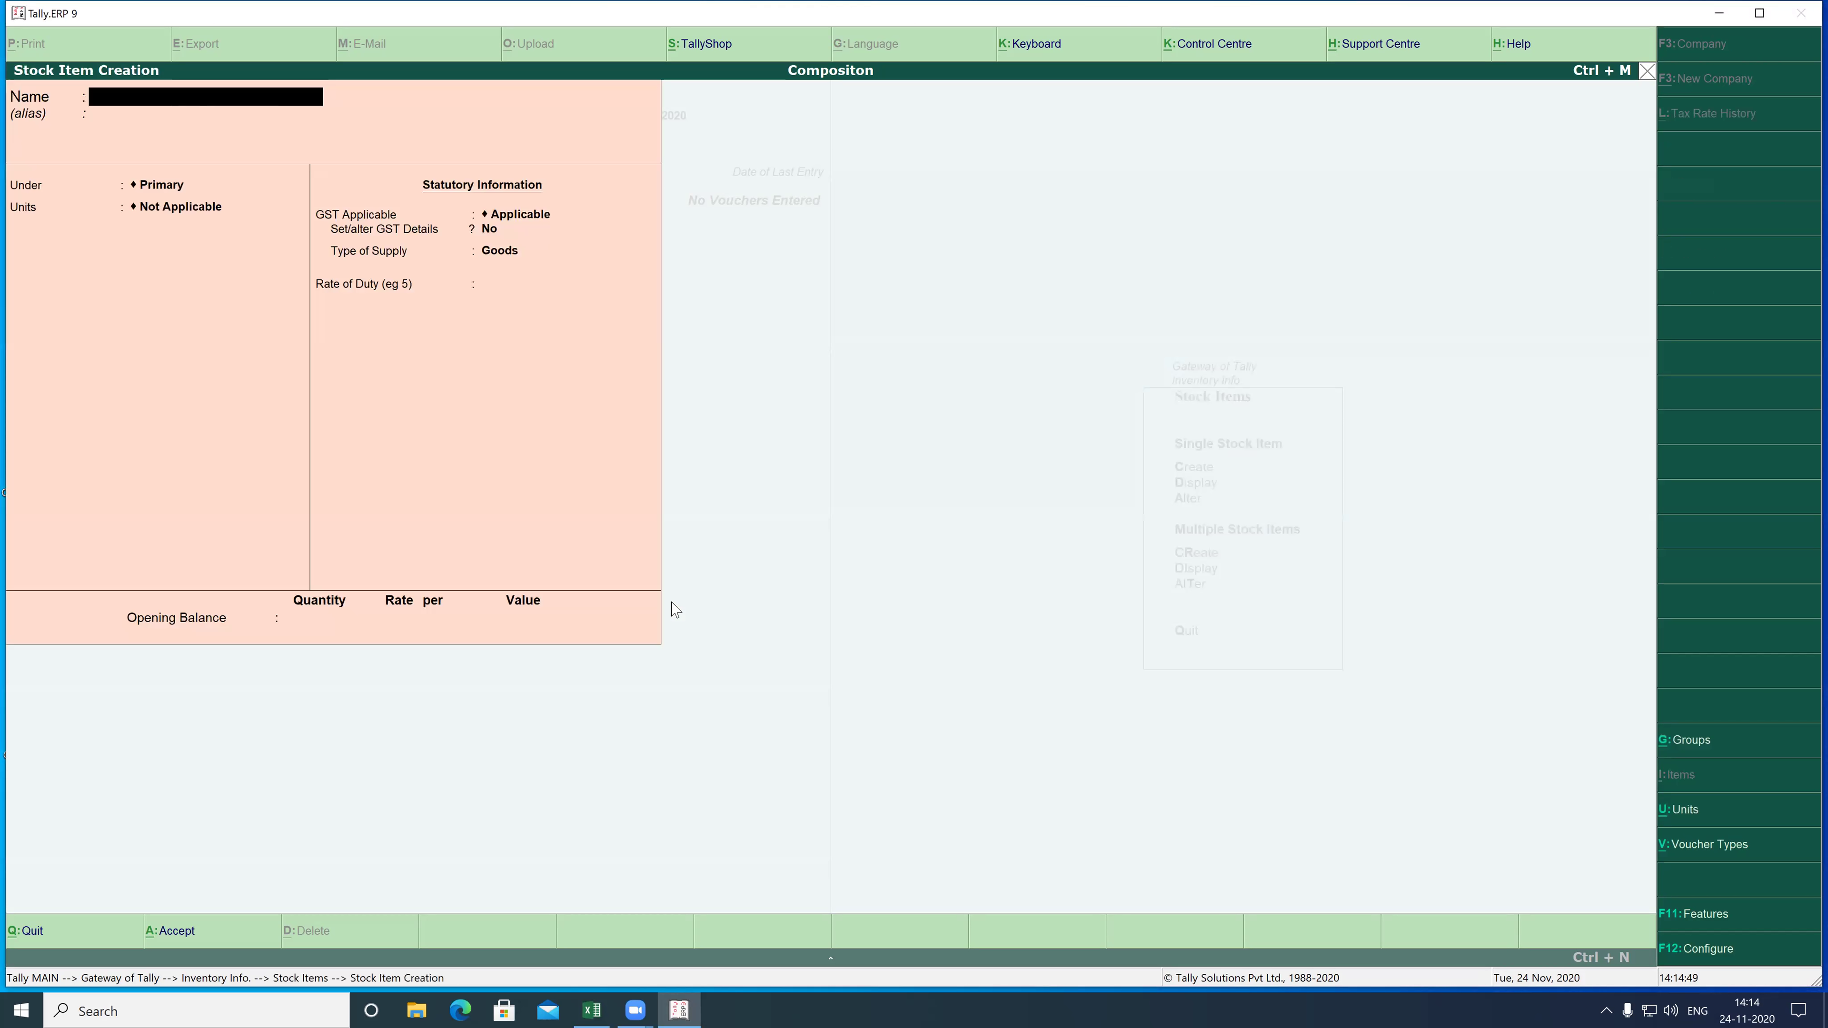
text(Laptop)
key(Return)
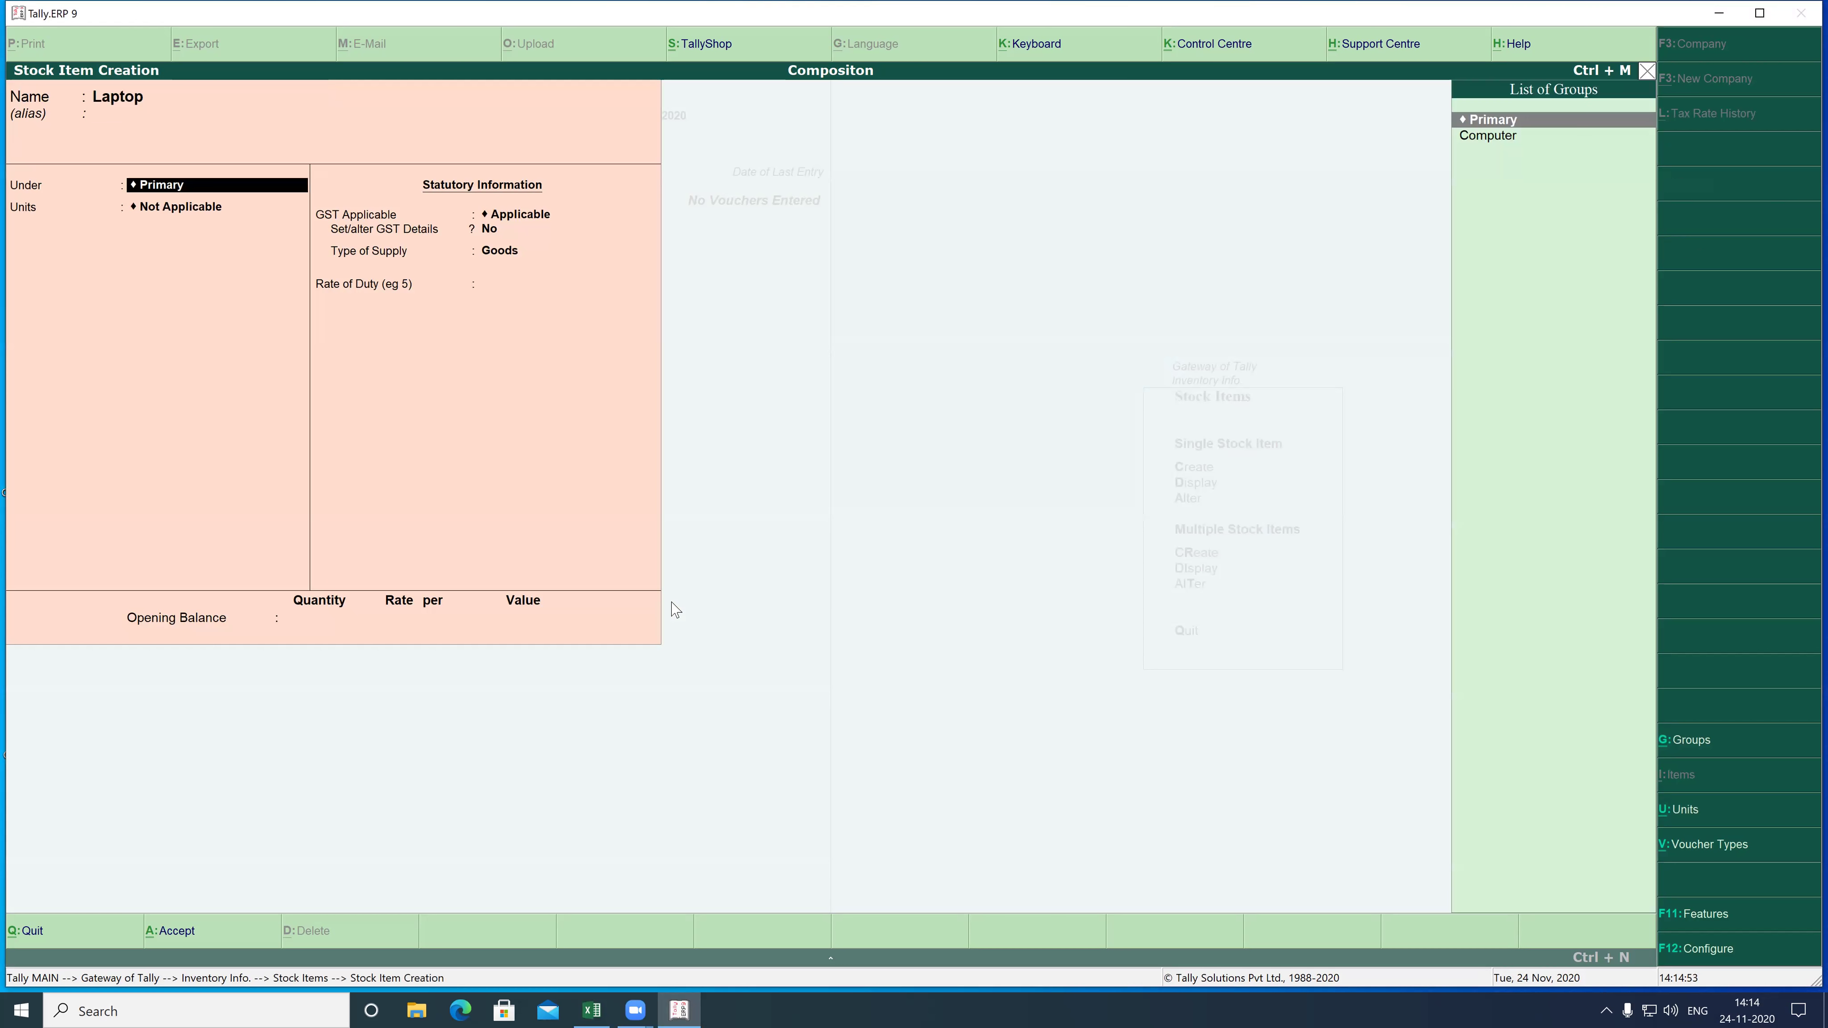
key(Down)
key(Return)
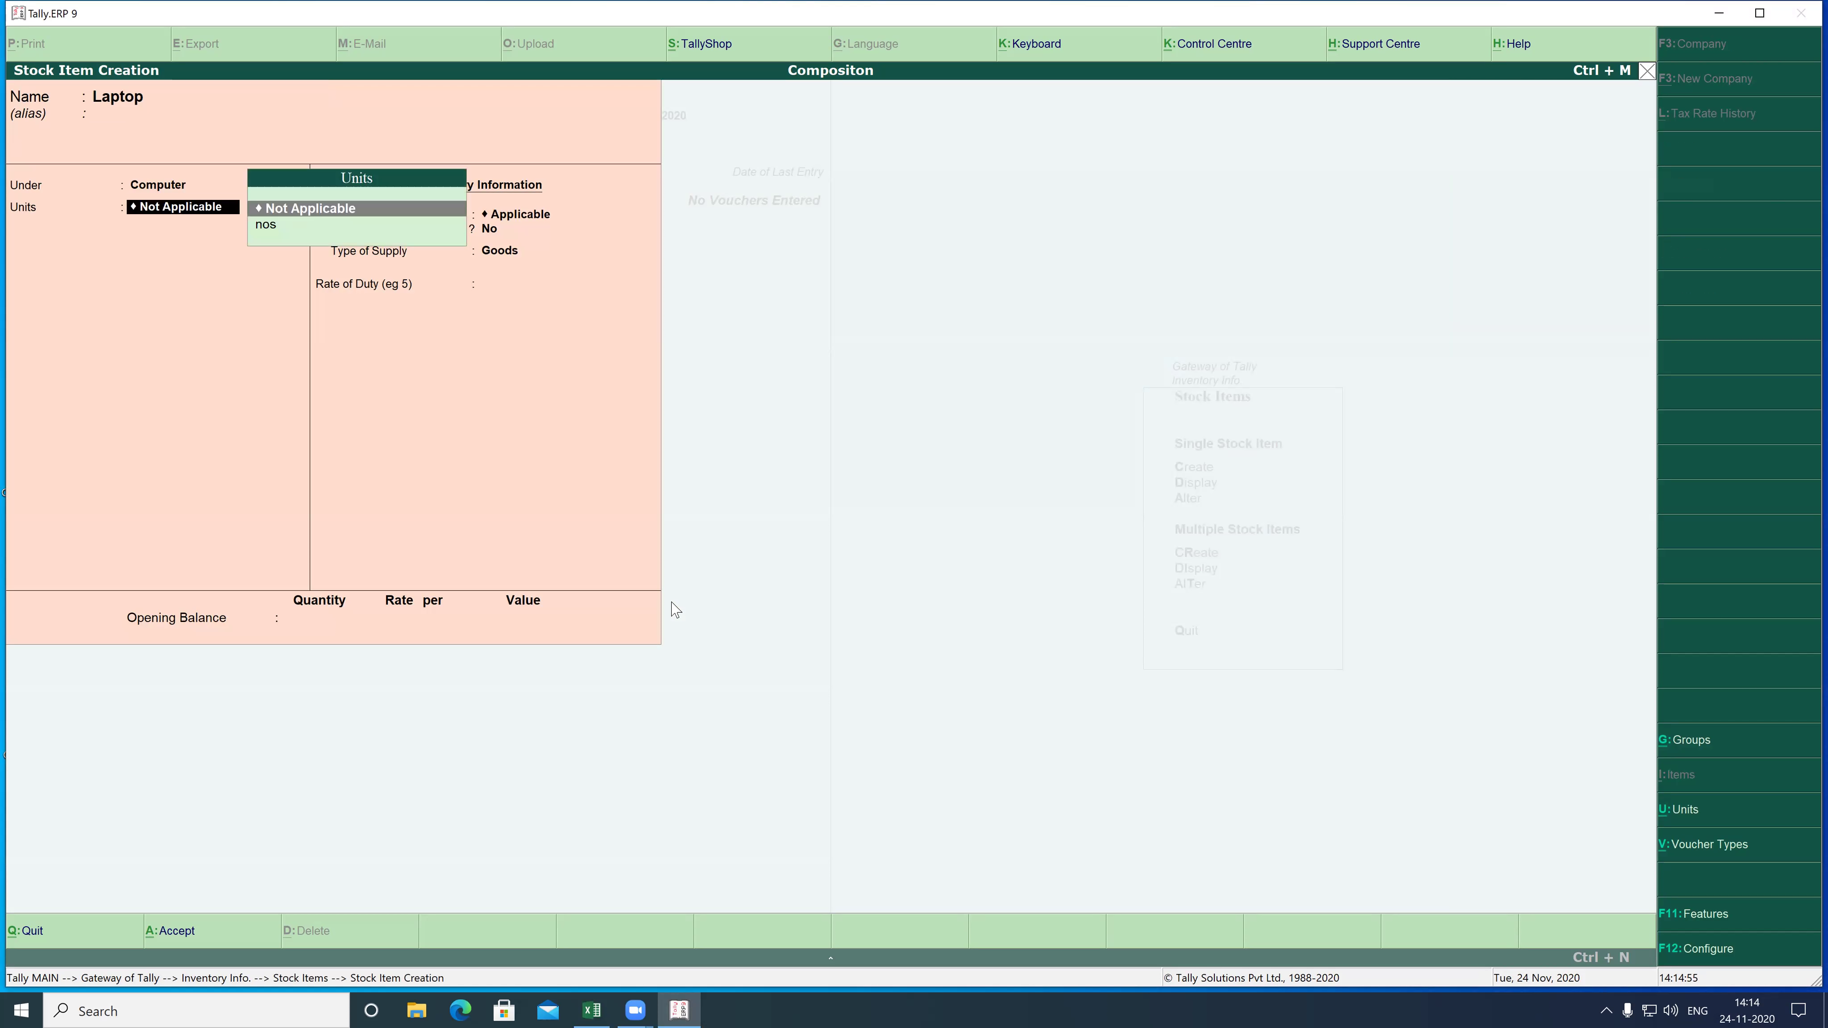
key(Down)
key(Return)
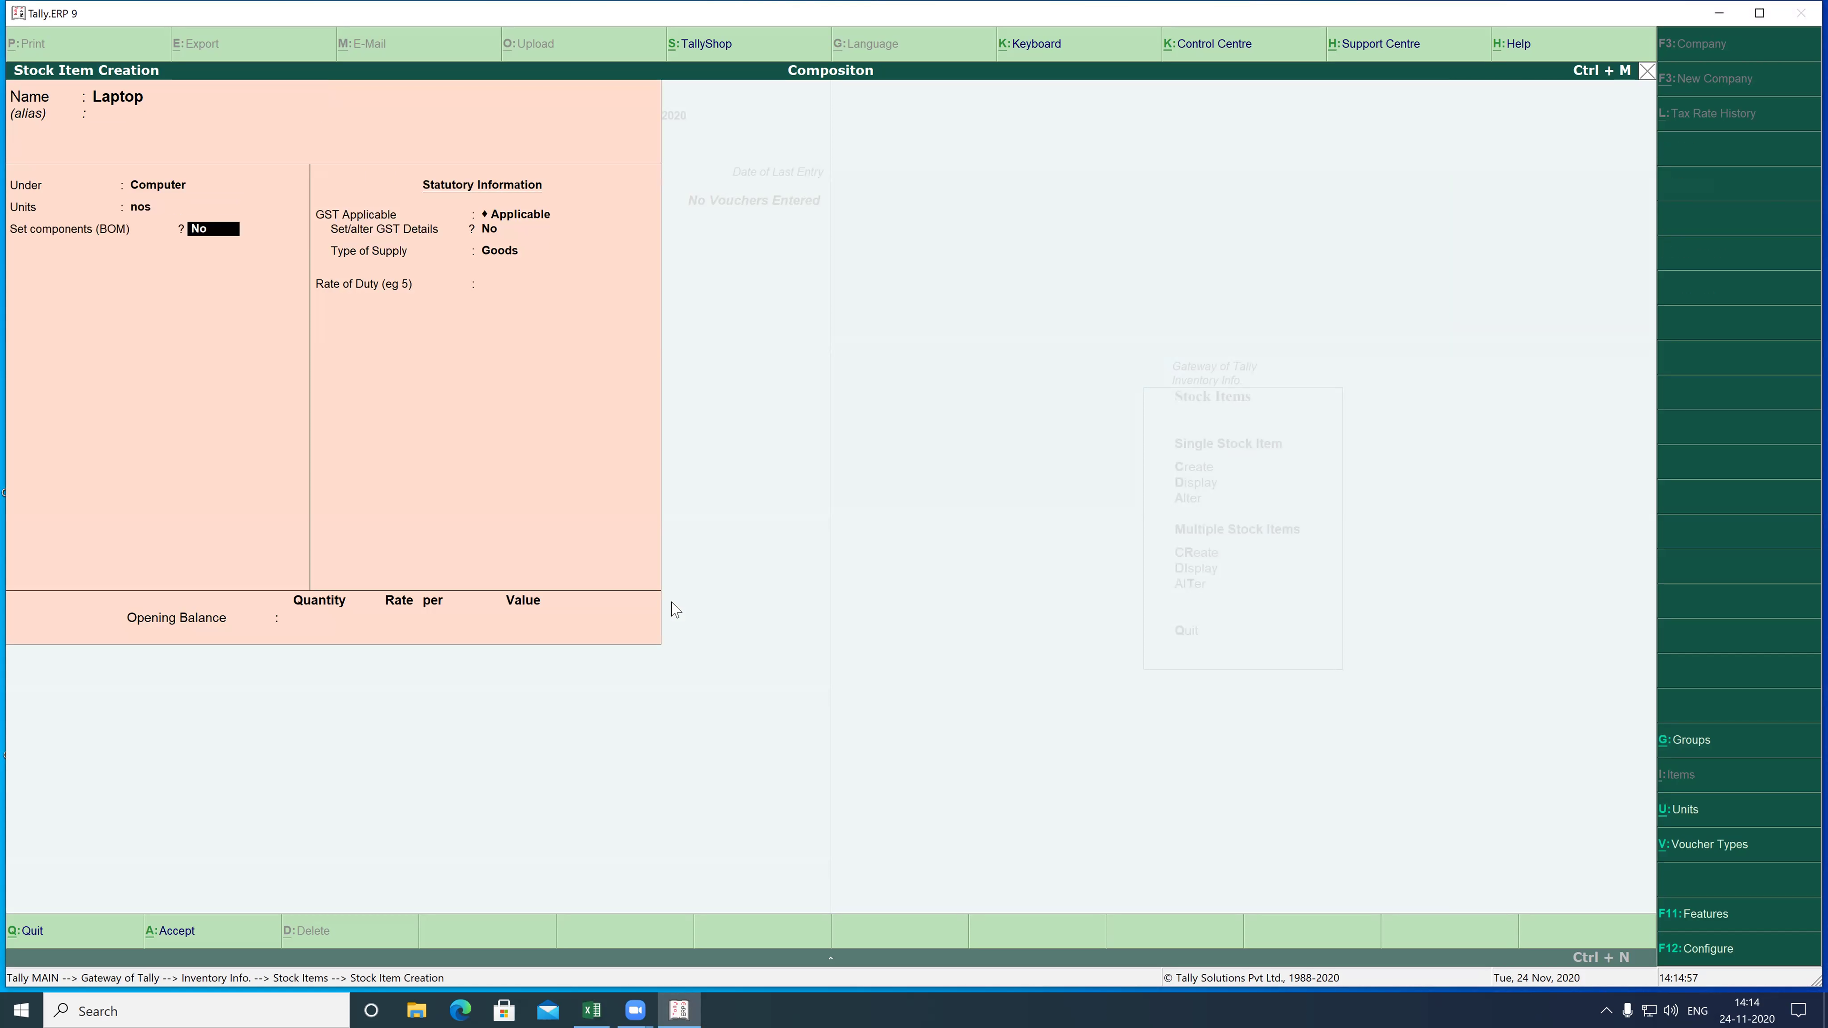
key(Return)
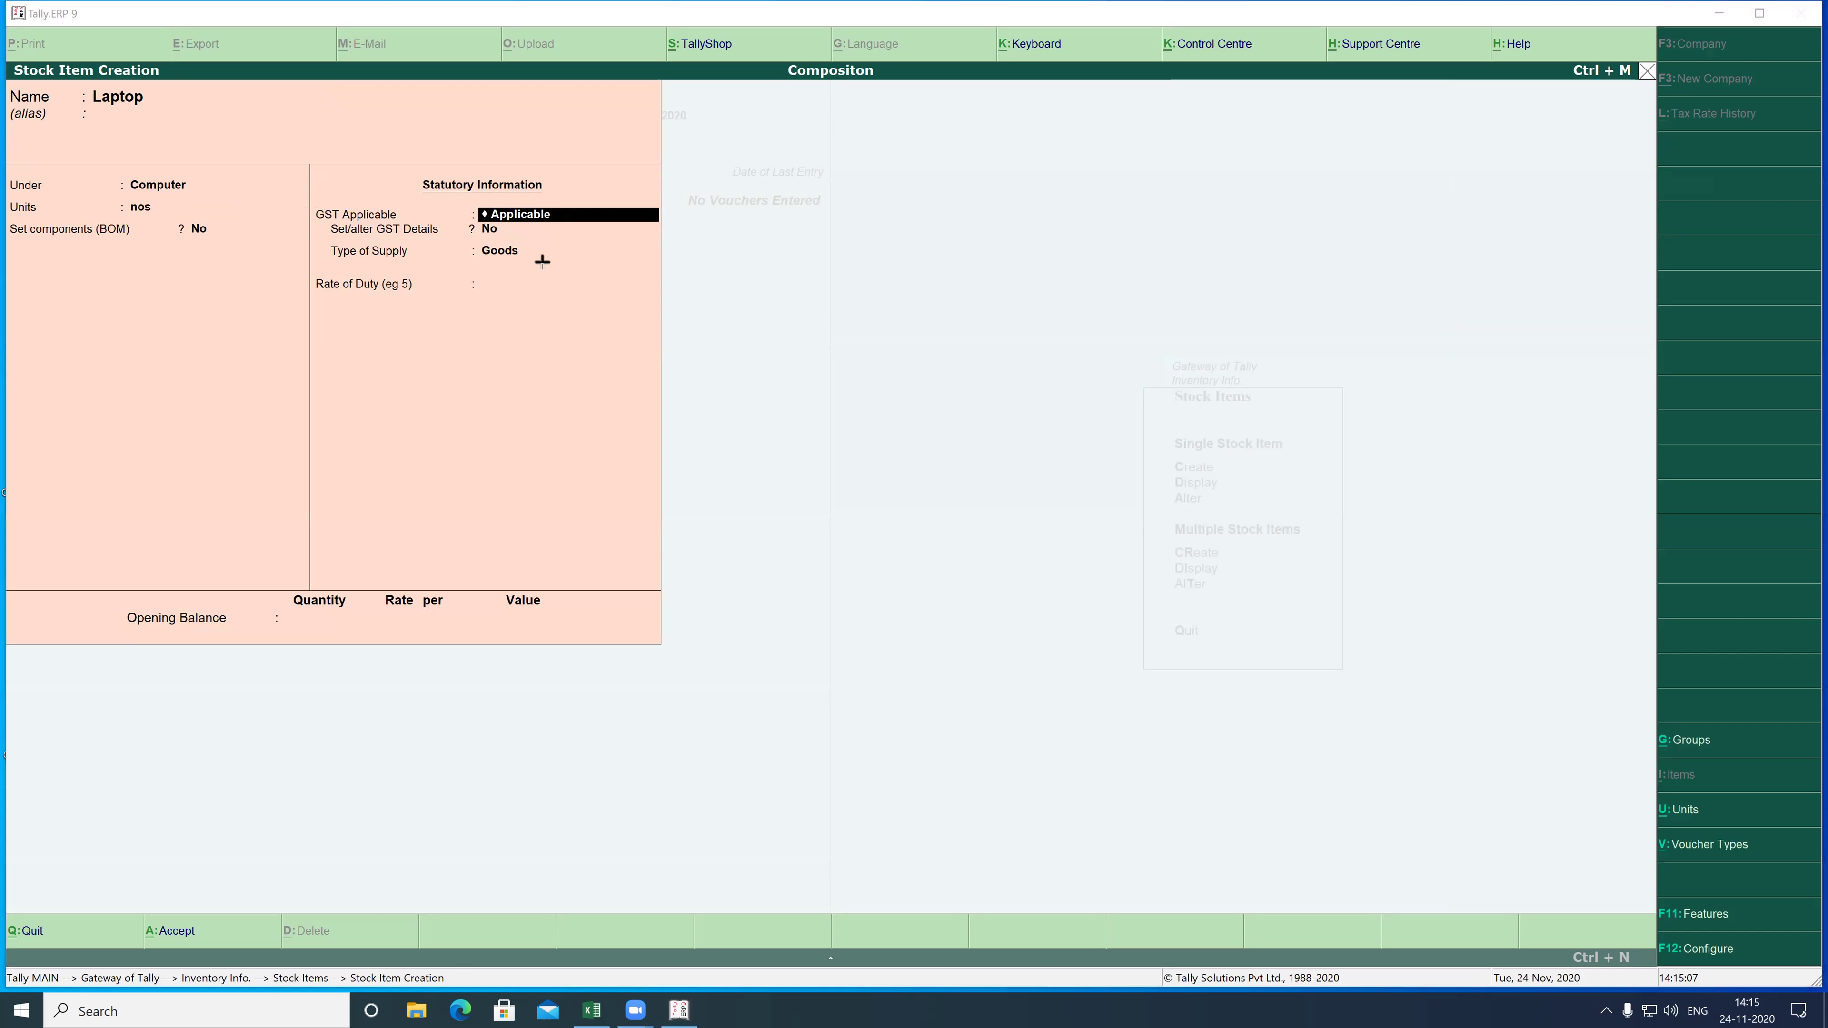
- Set Laptop's GST as applicable with supply type Goods and save the item
drag(689, 298, 689, 297)
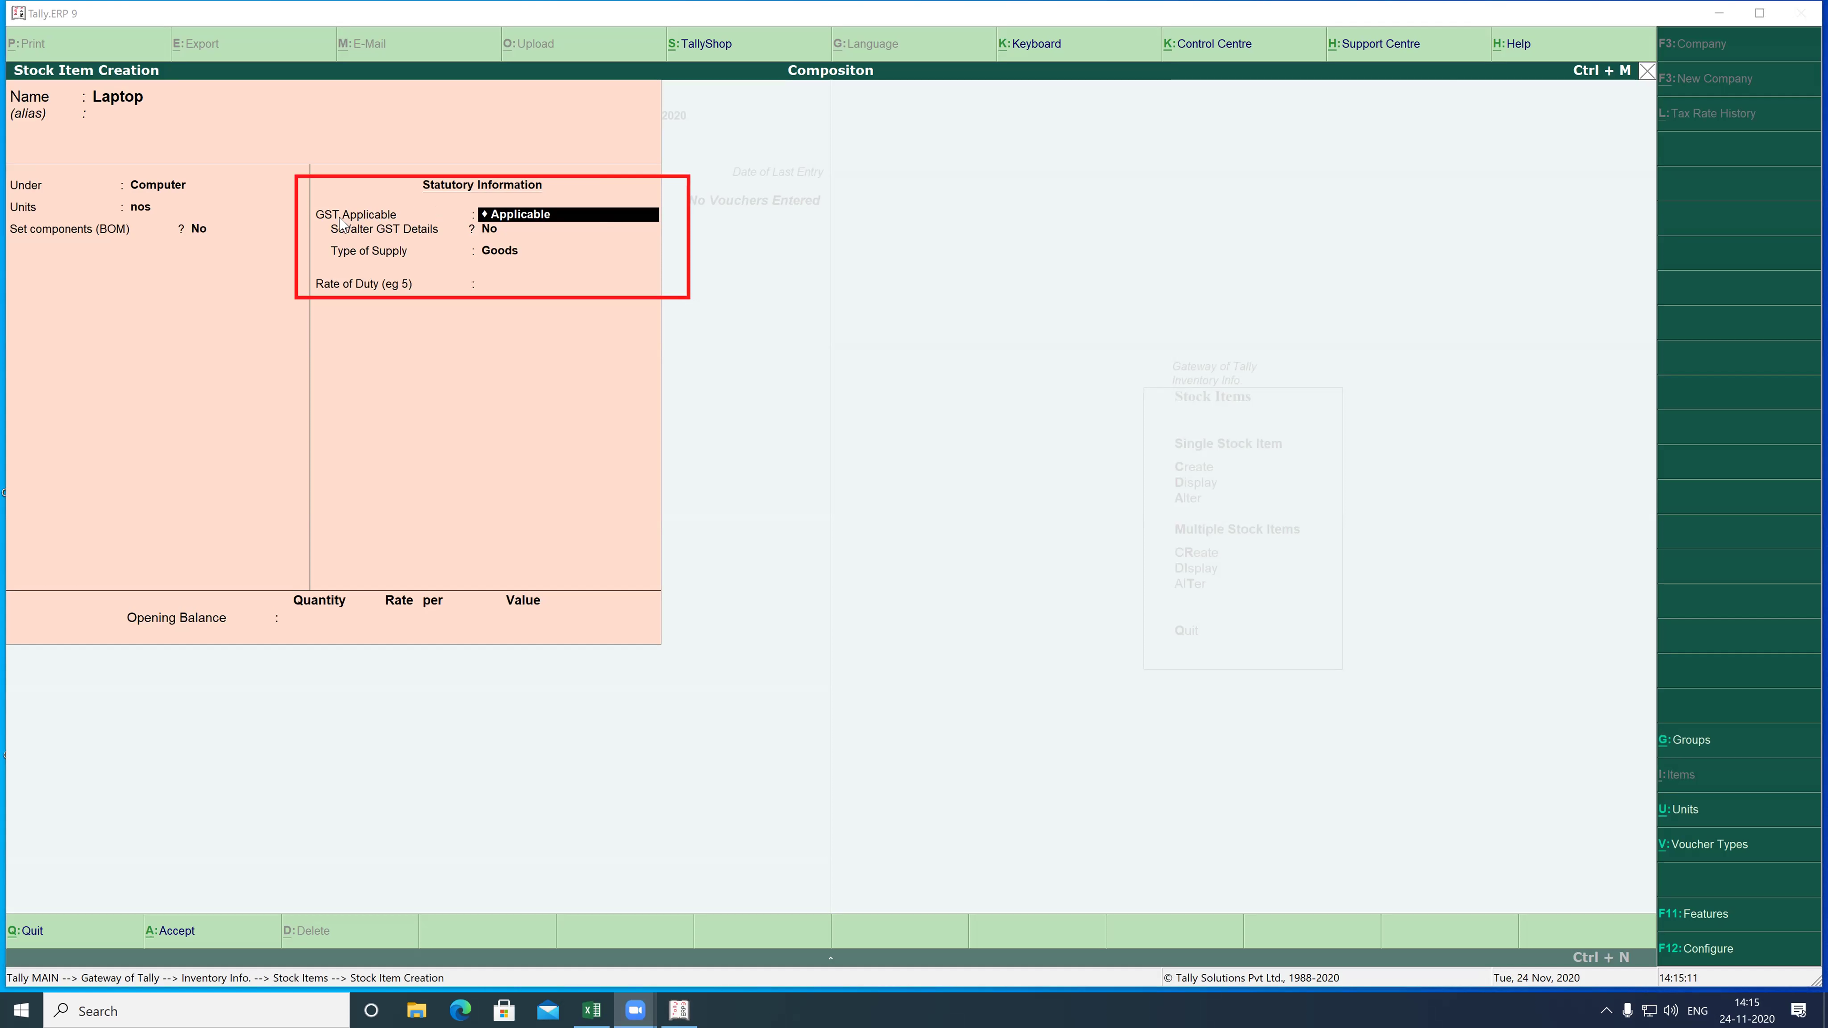
click(540, 229)
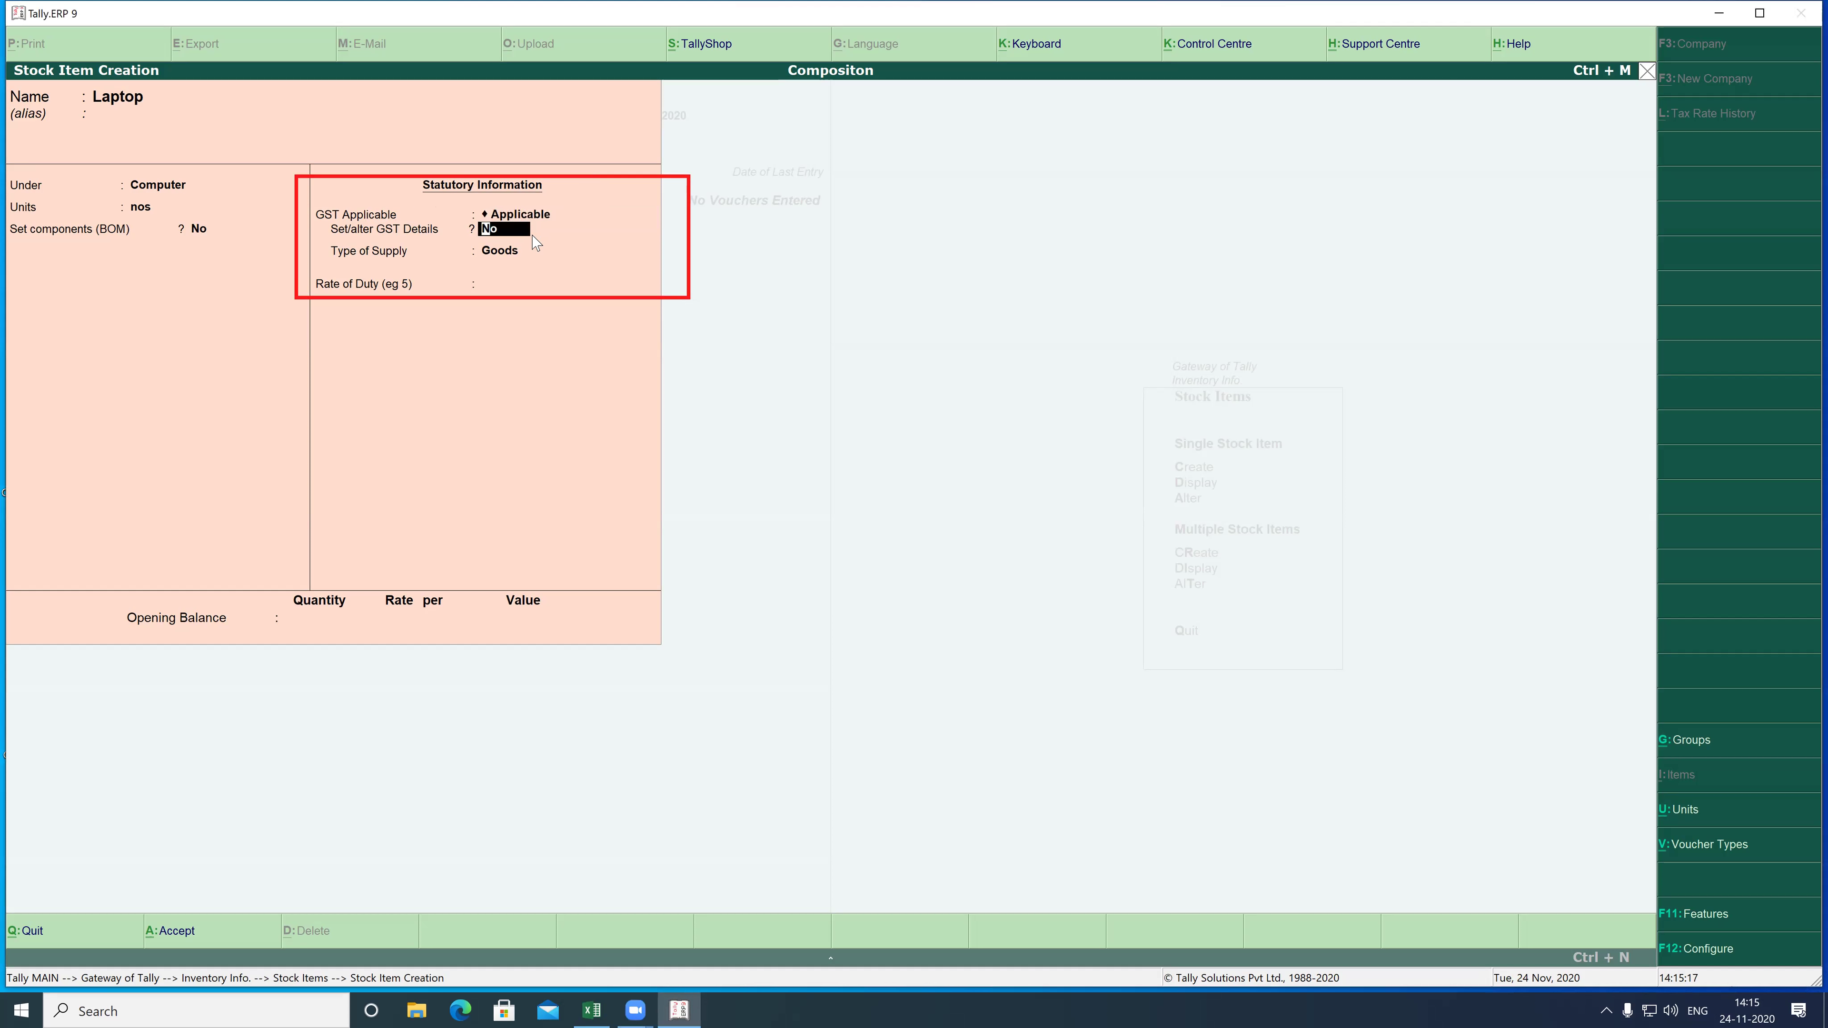
key(Return)
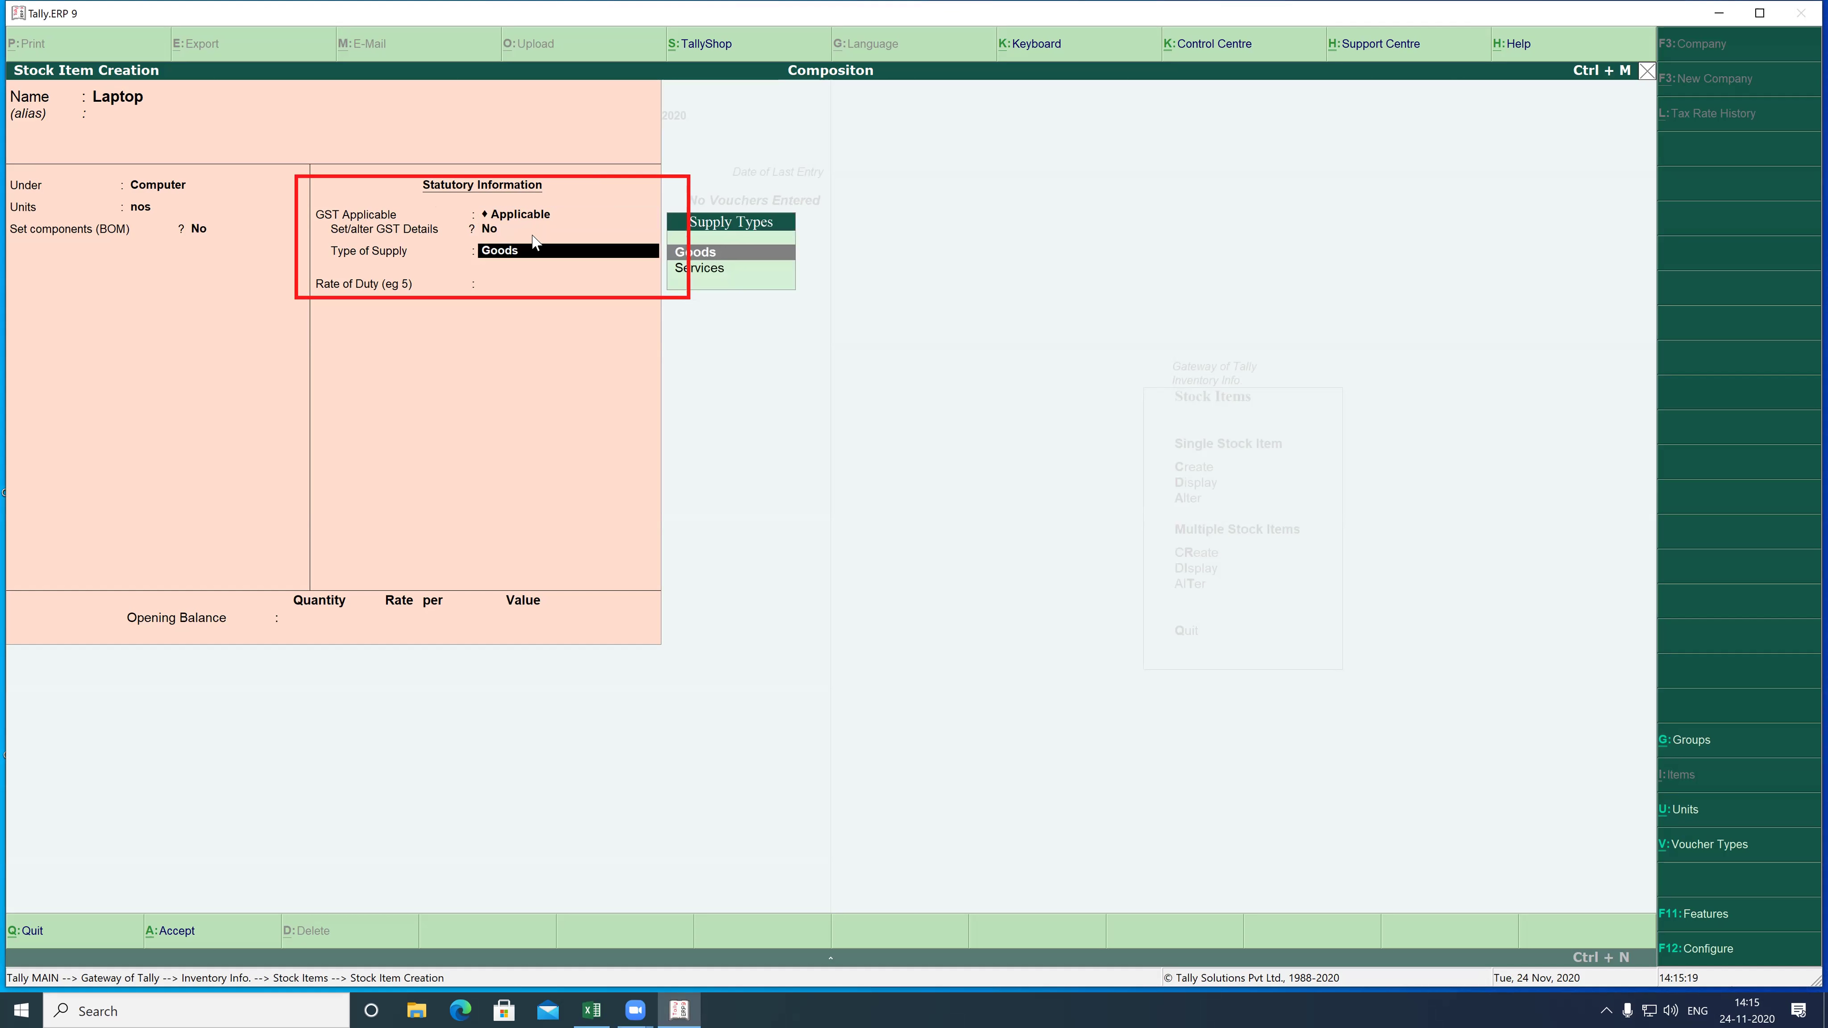
key(Return)
key(Return)
key(Return)
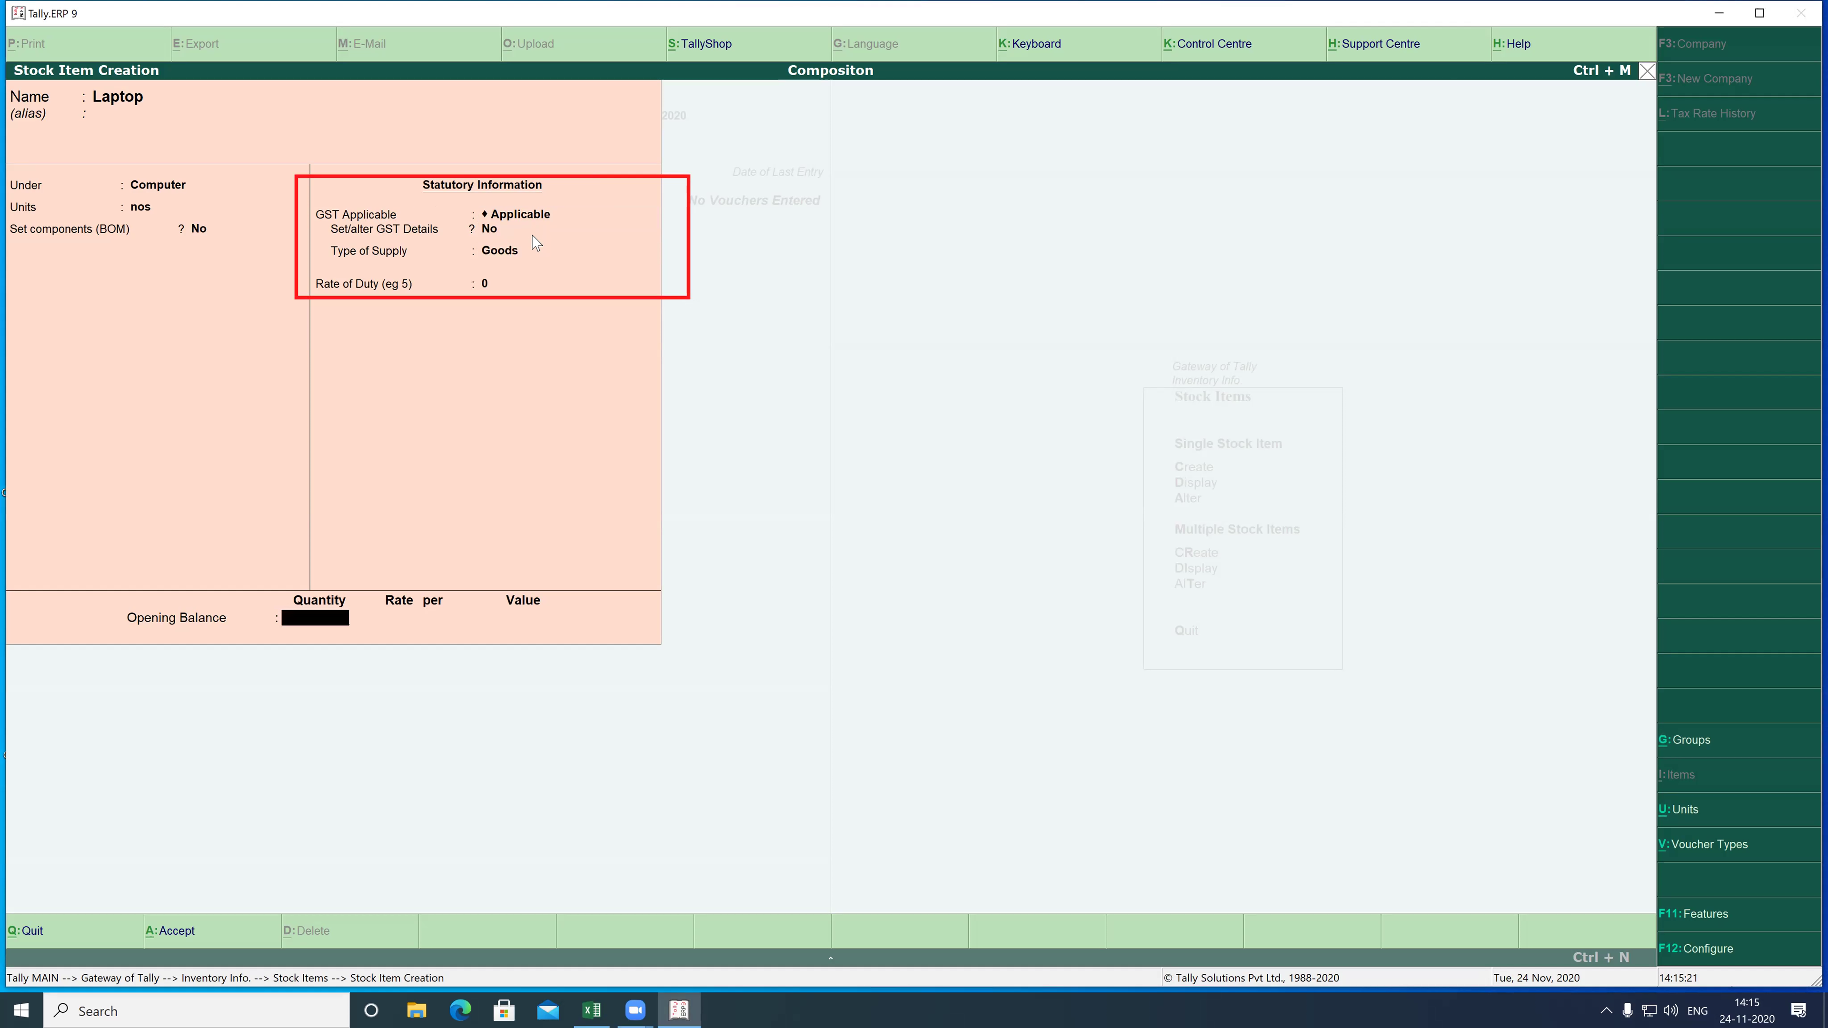
key(y)
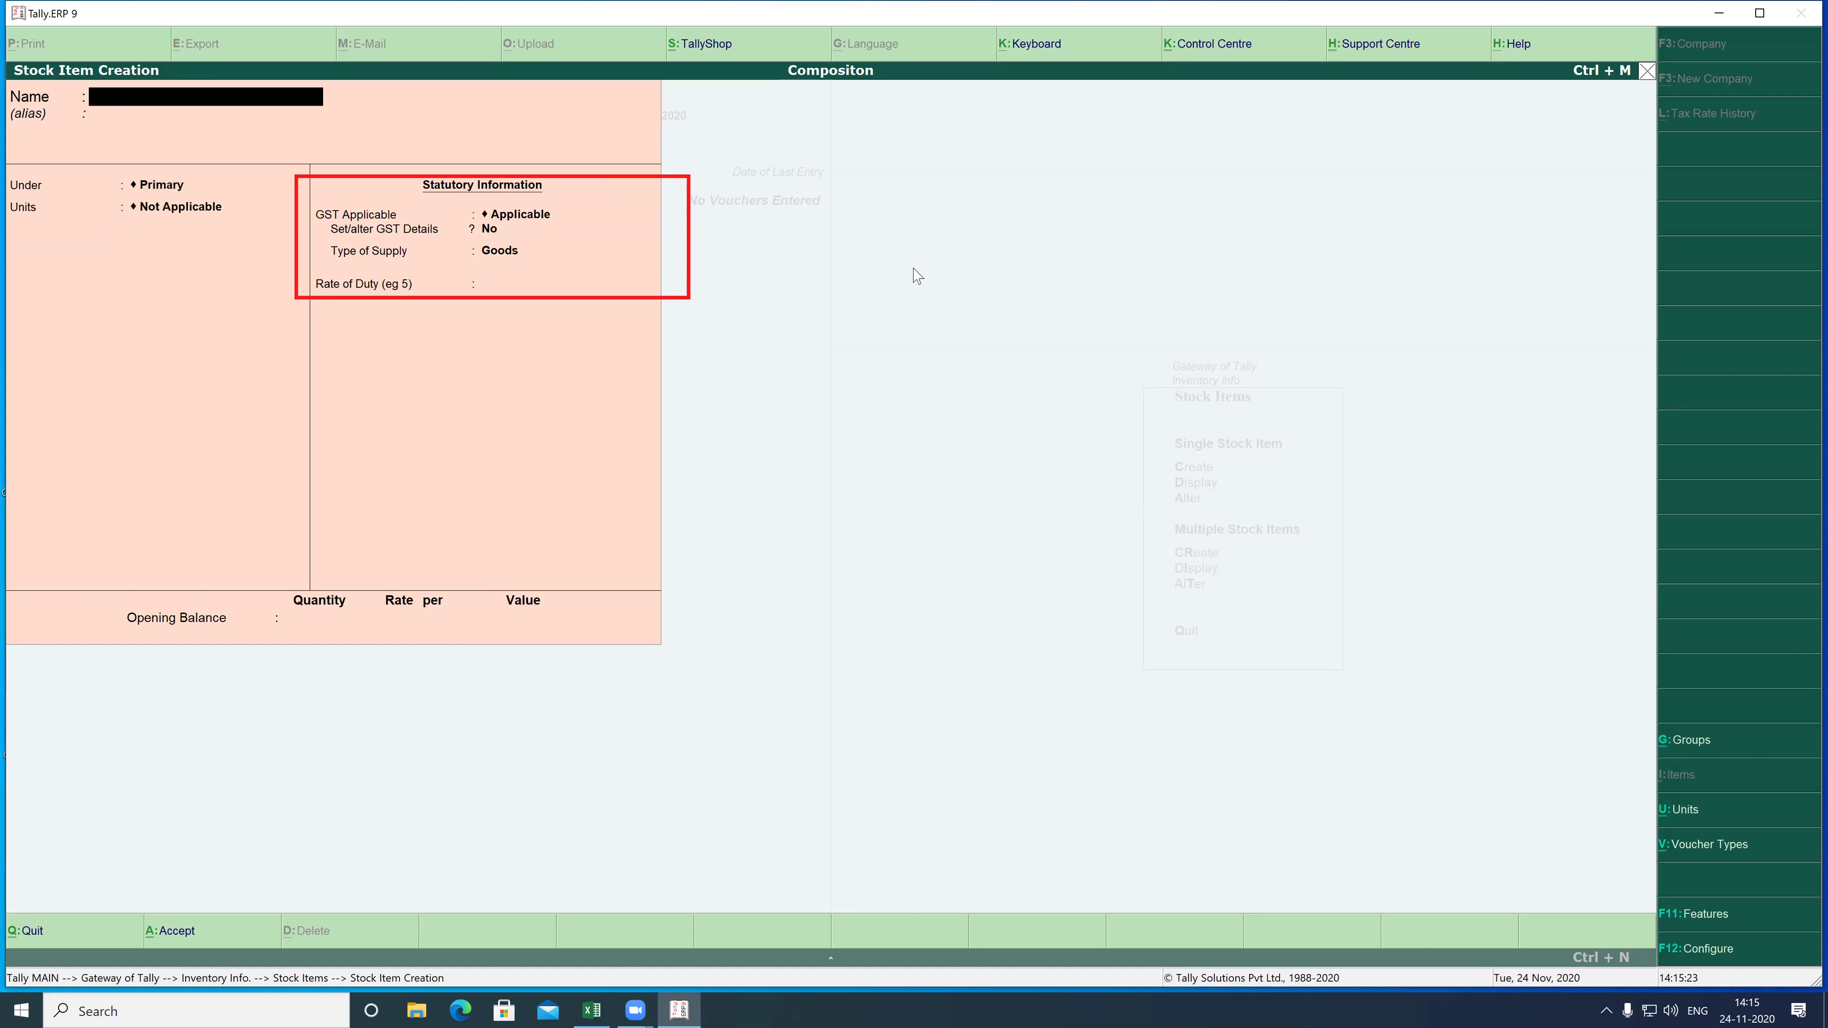
key(Escape)
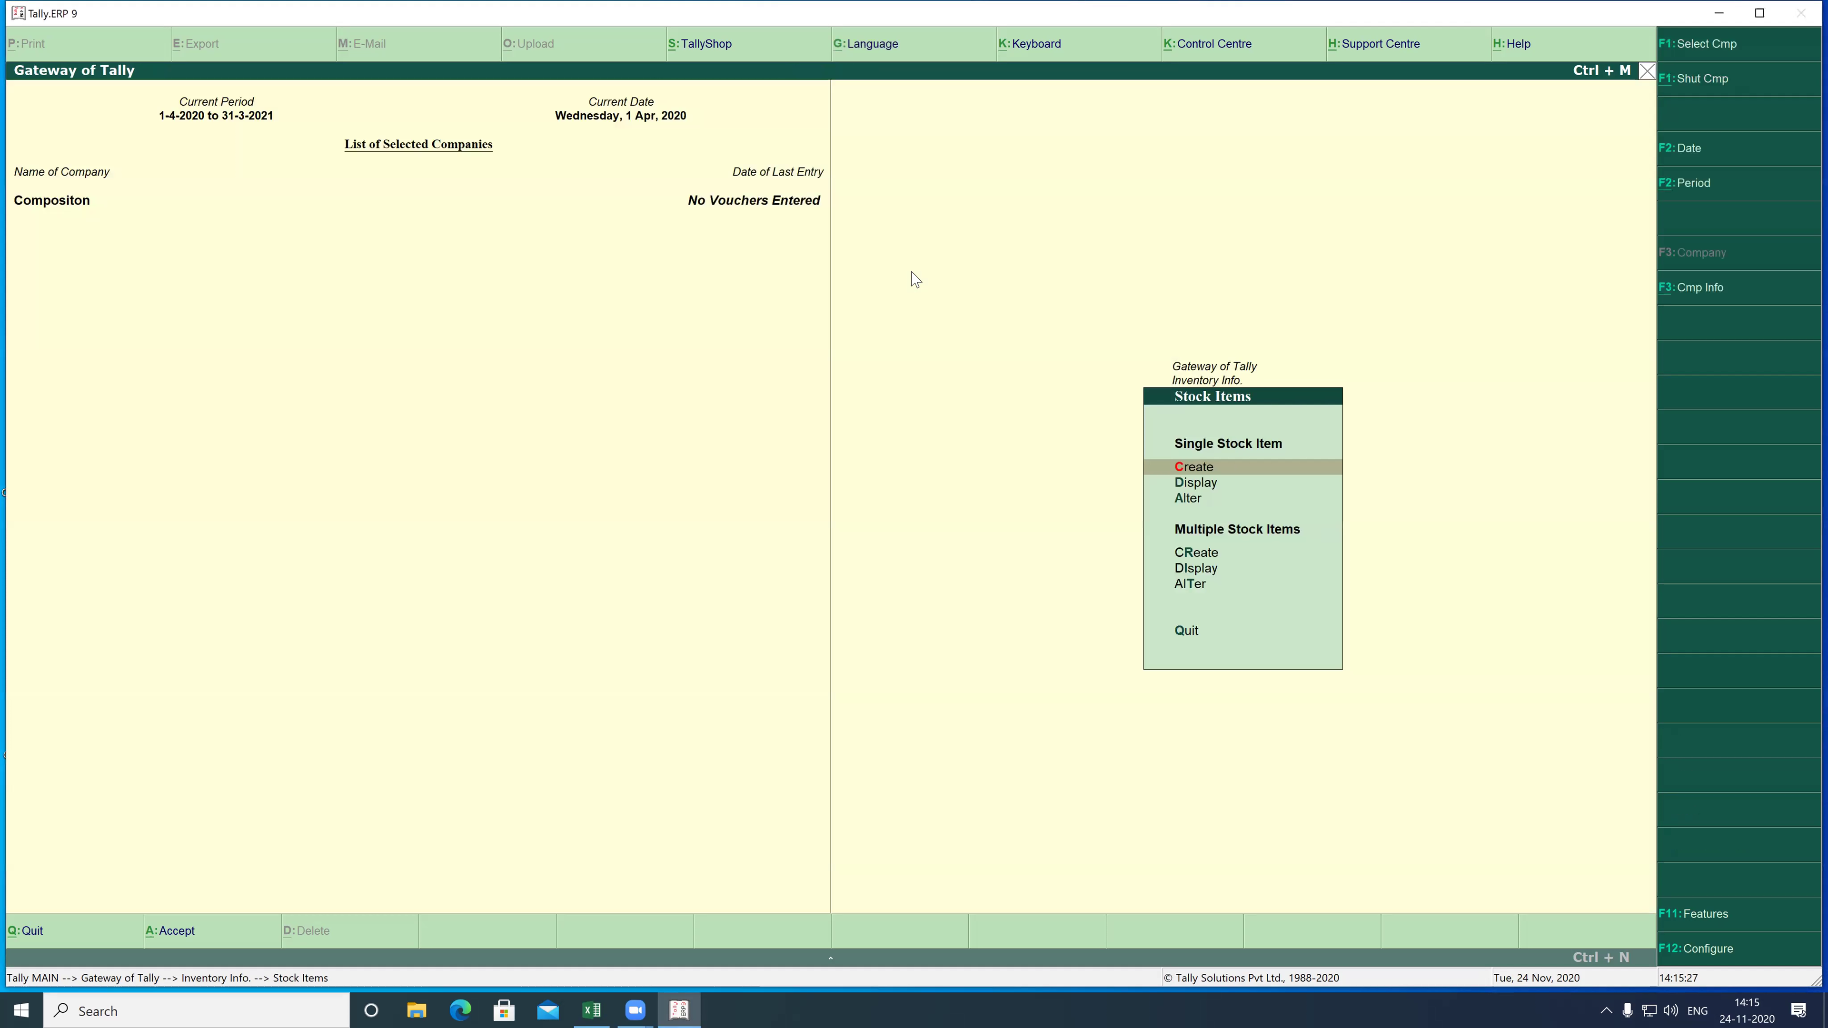
- Enter receipt No. 1 crediting Capital and debiting Cash 2,00,000.00 each
key(Escape)
key(Escape)
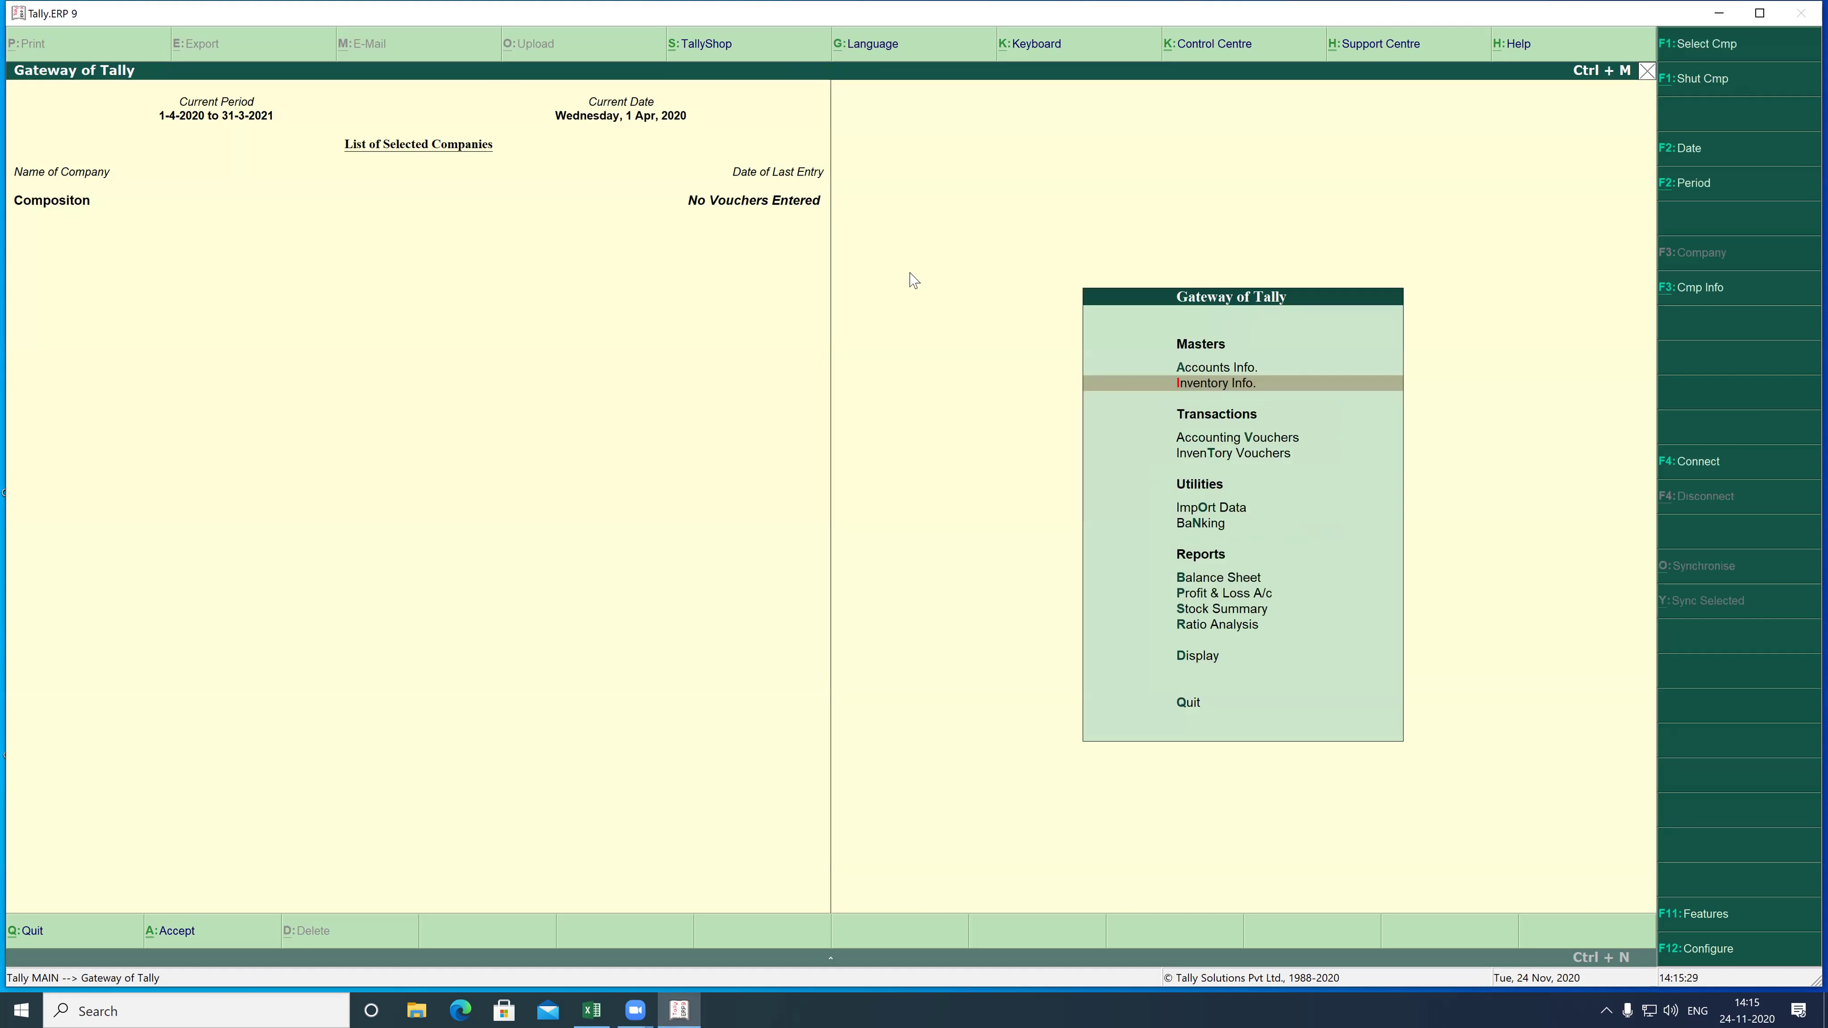
key(Down)
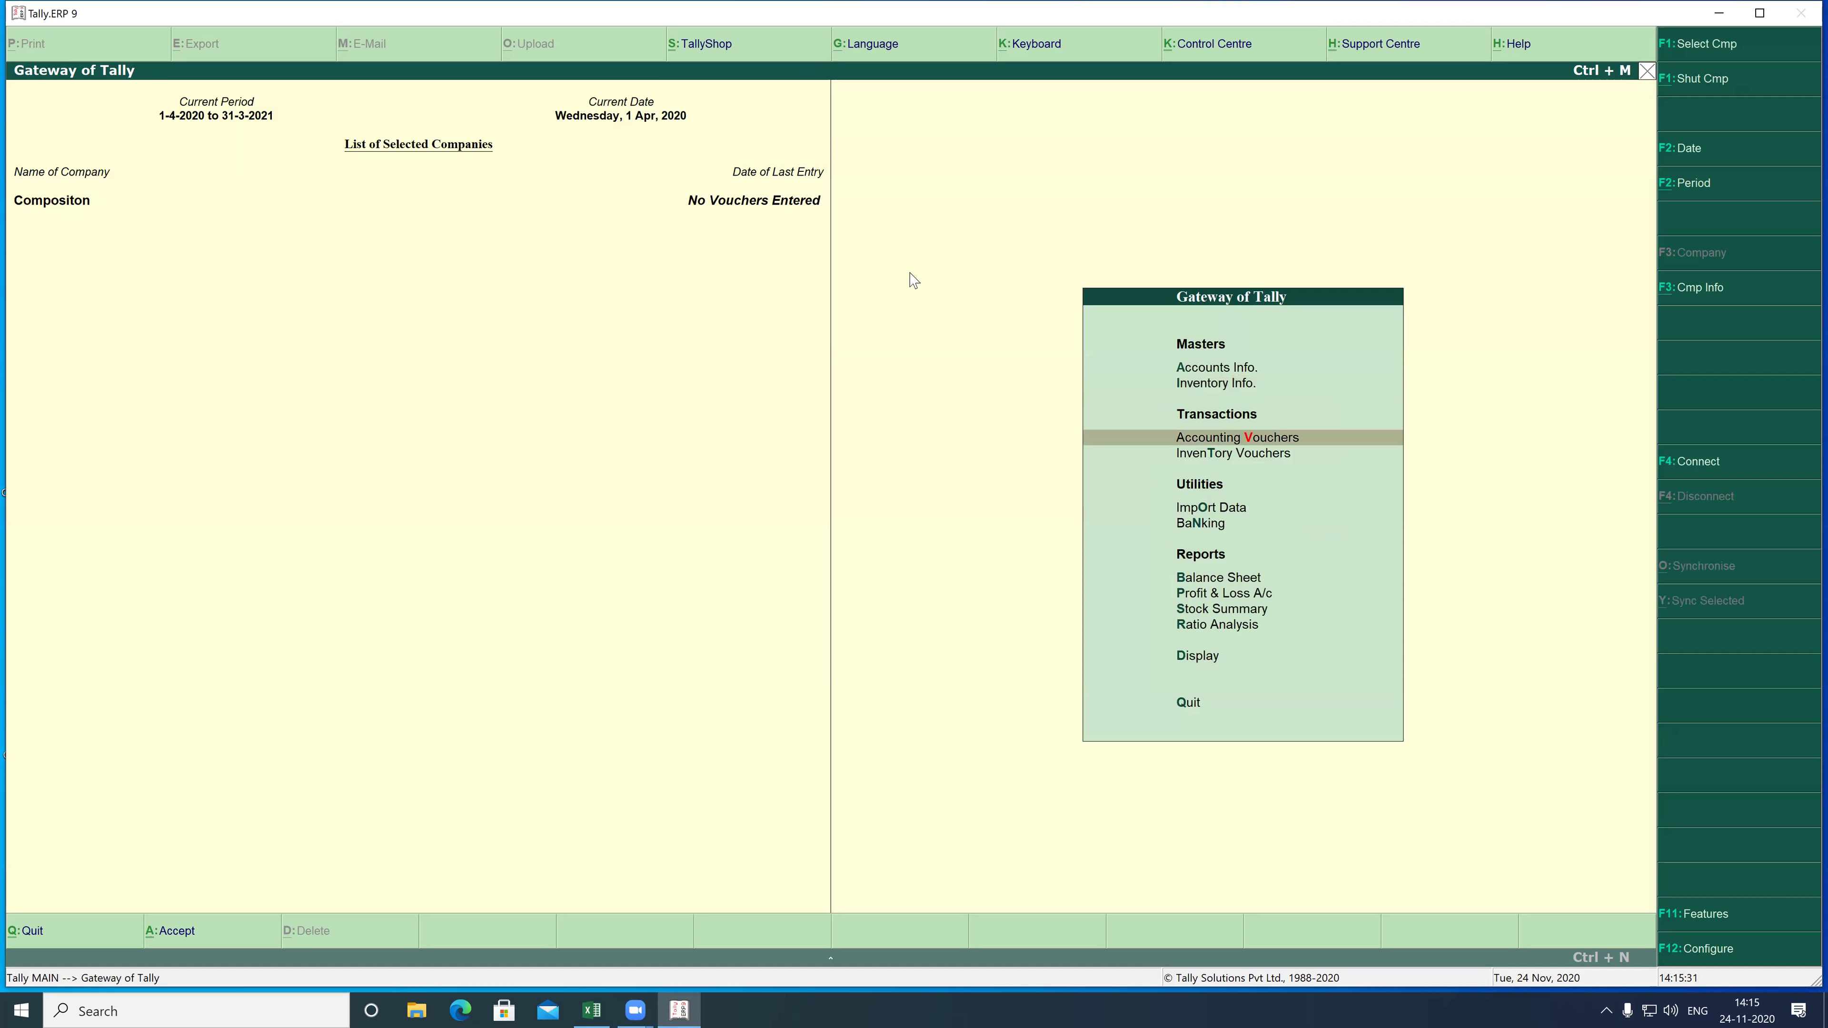
key(Return)
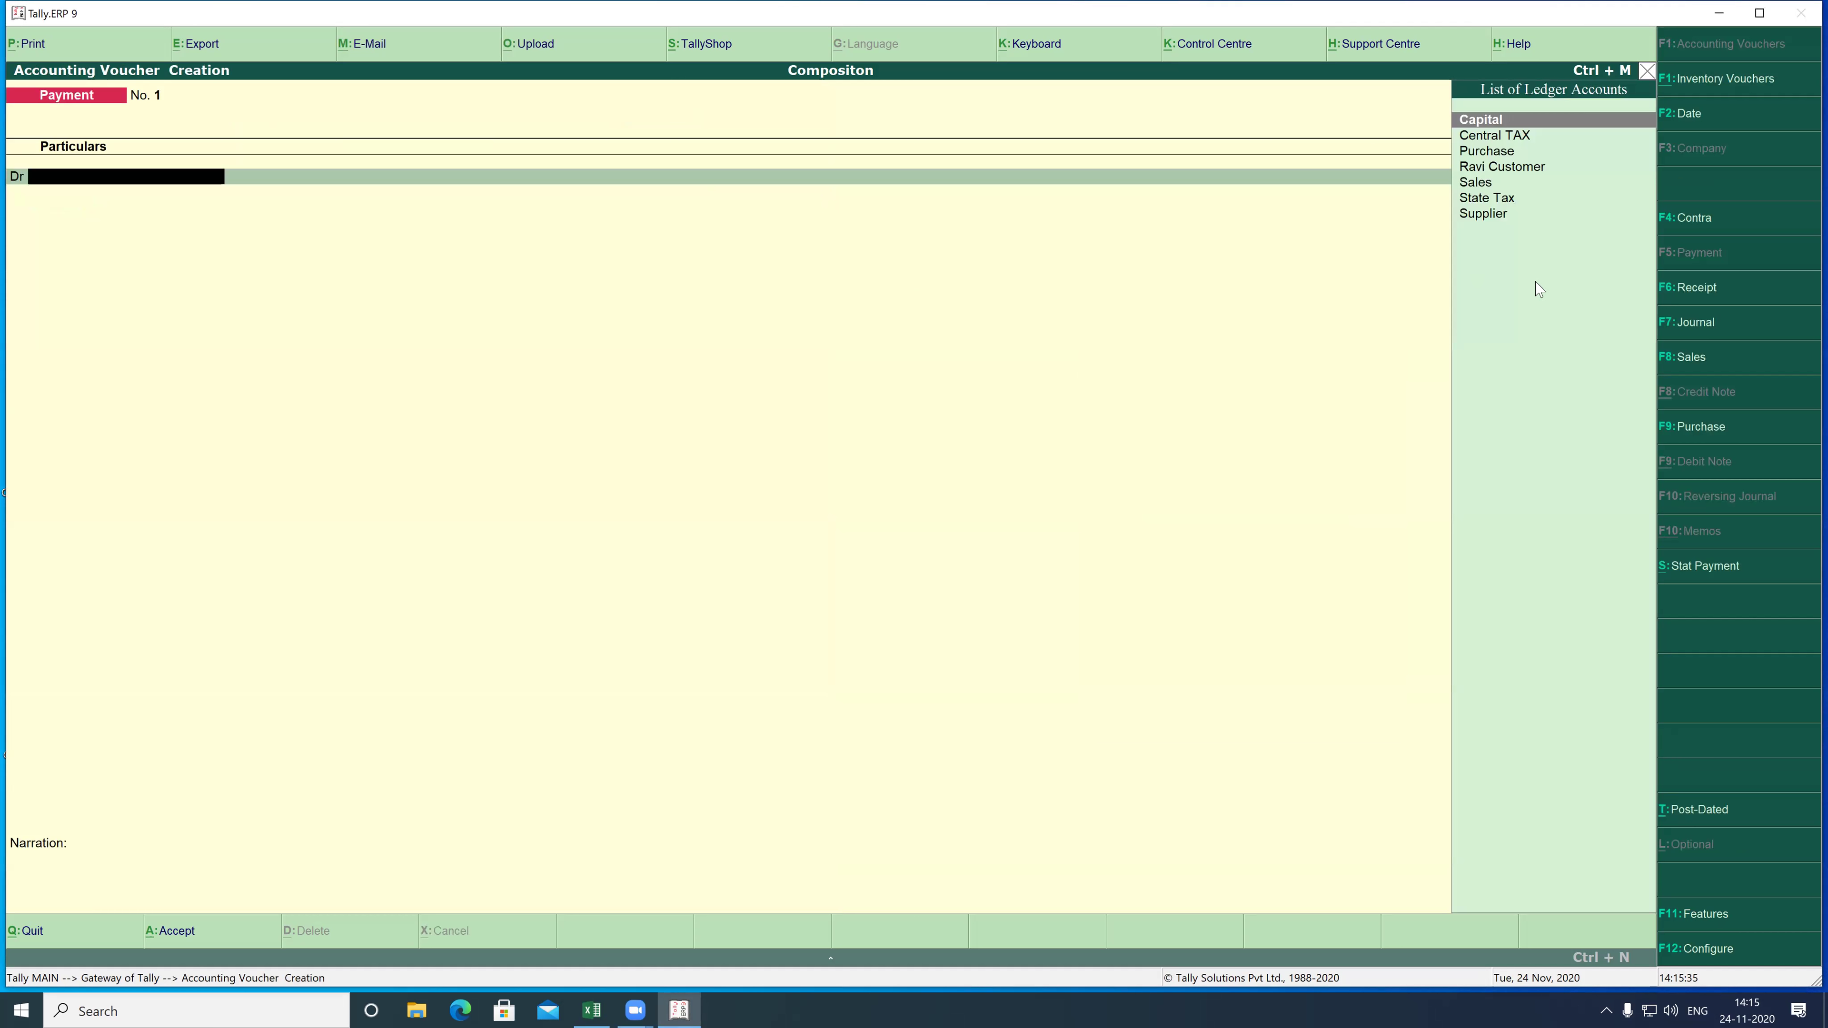
click(1692, 292)
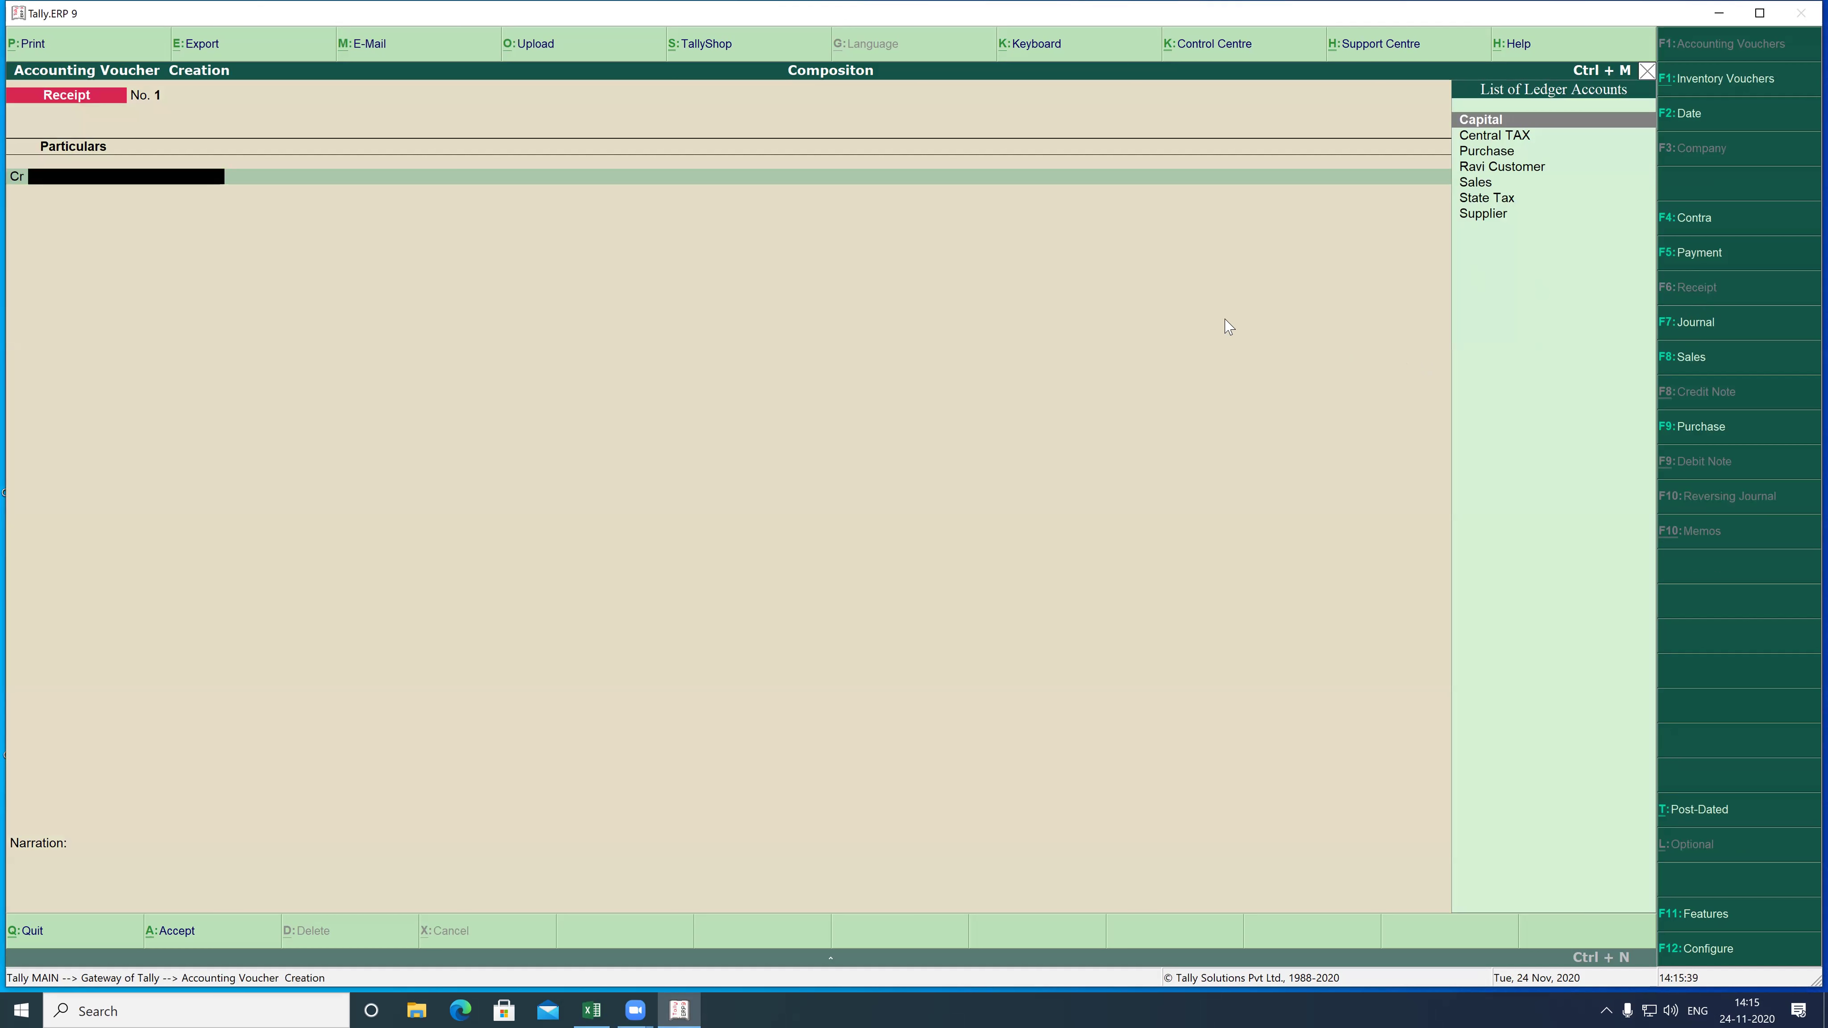
key(Return)
text(200000)
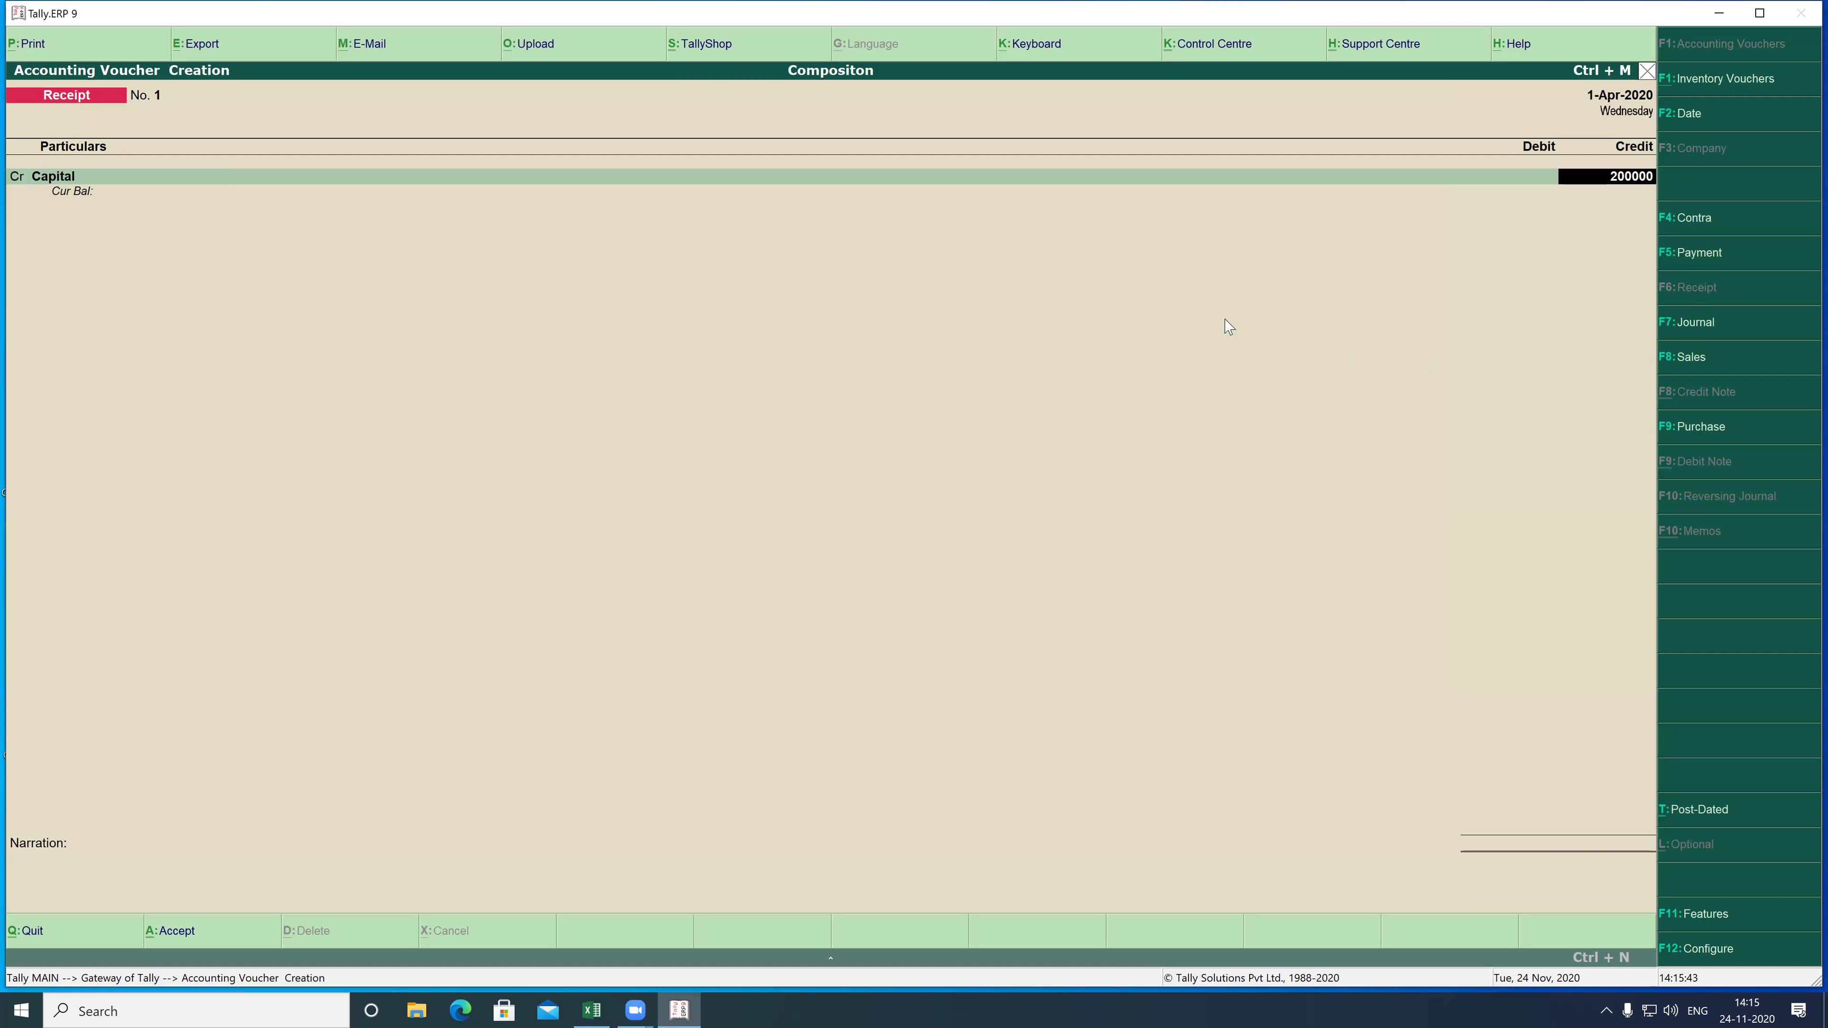
key(Return)
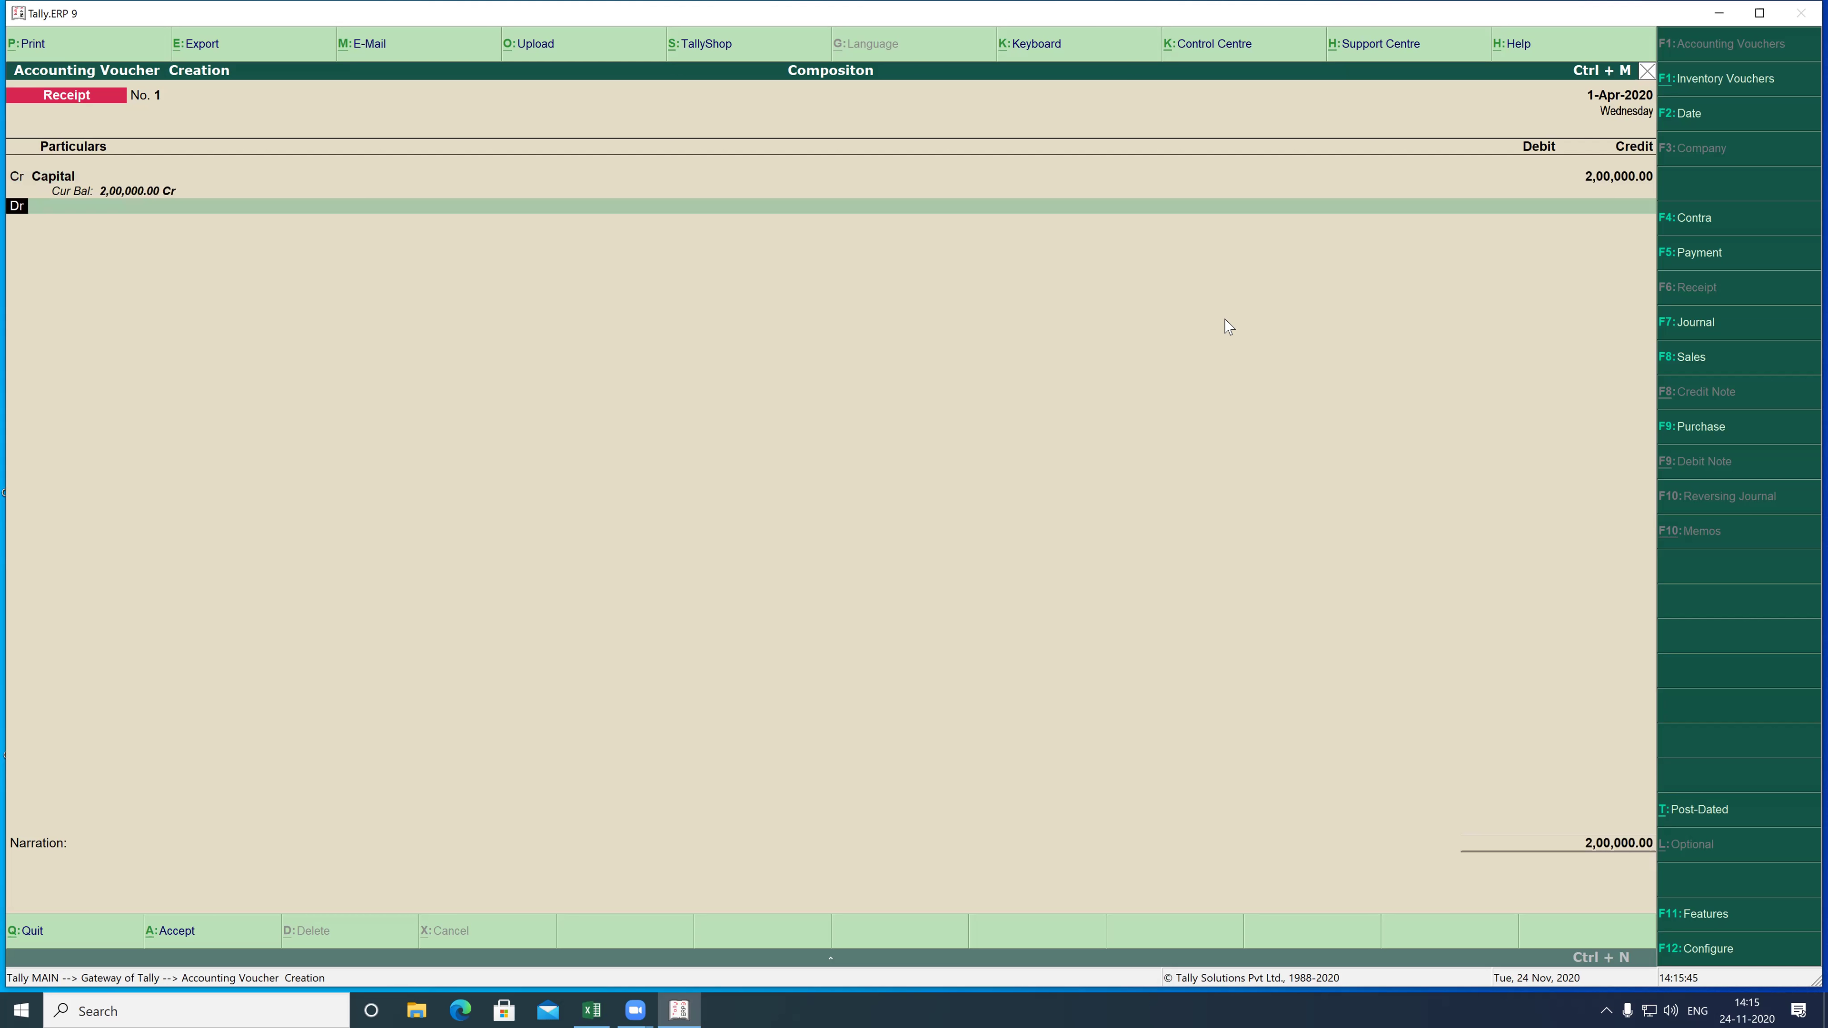
key(Down)
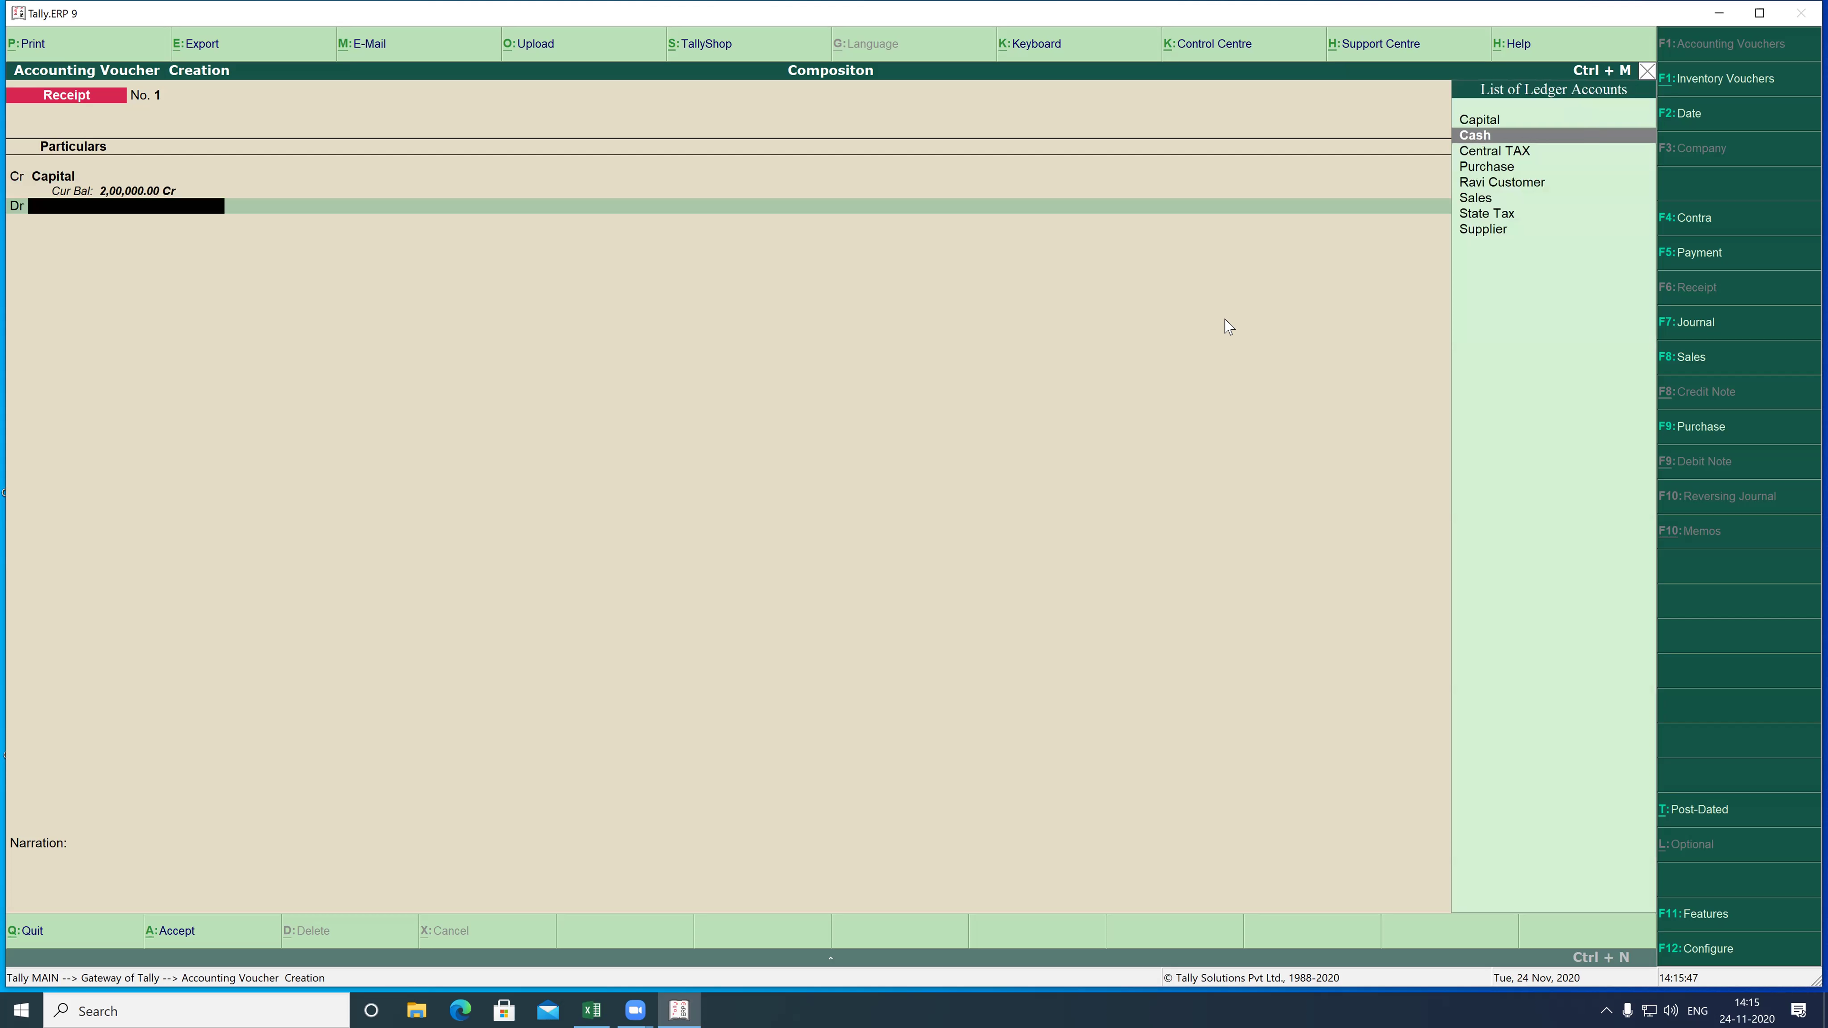
key(Return)
key(Return)
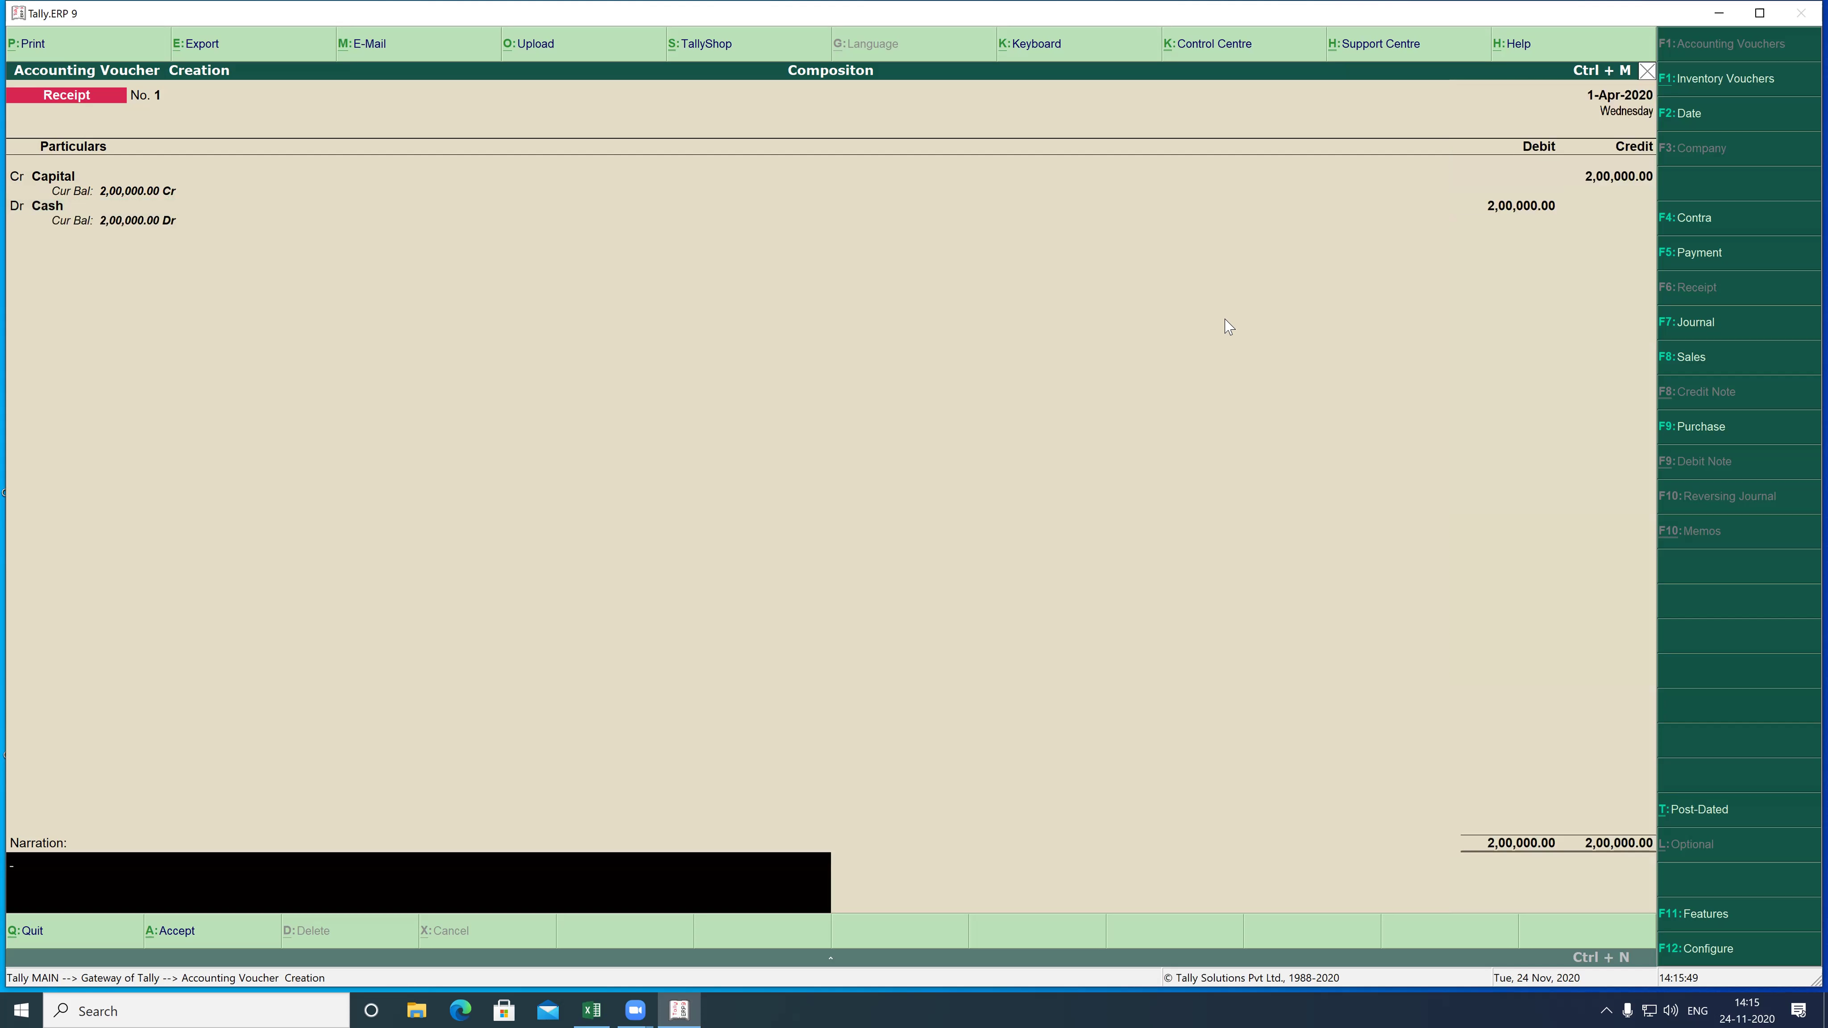
key(Return)
key(Return)
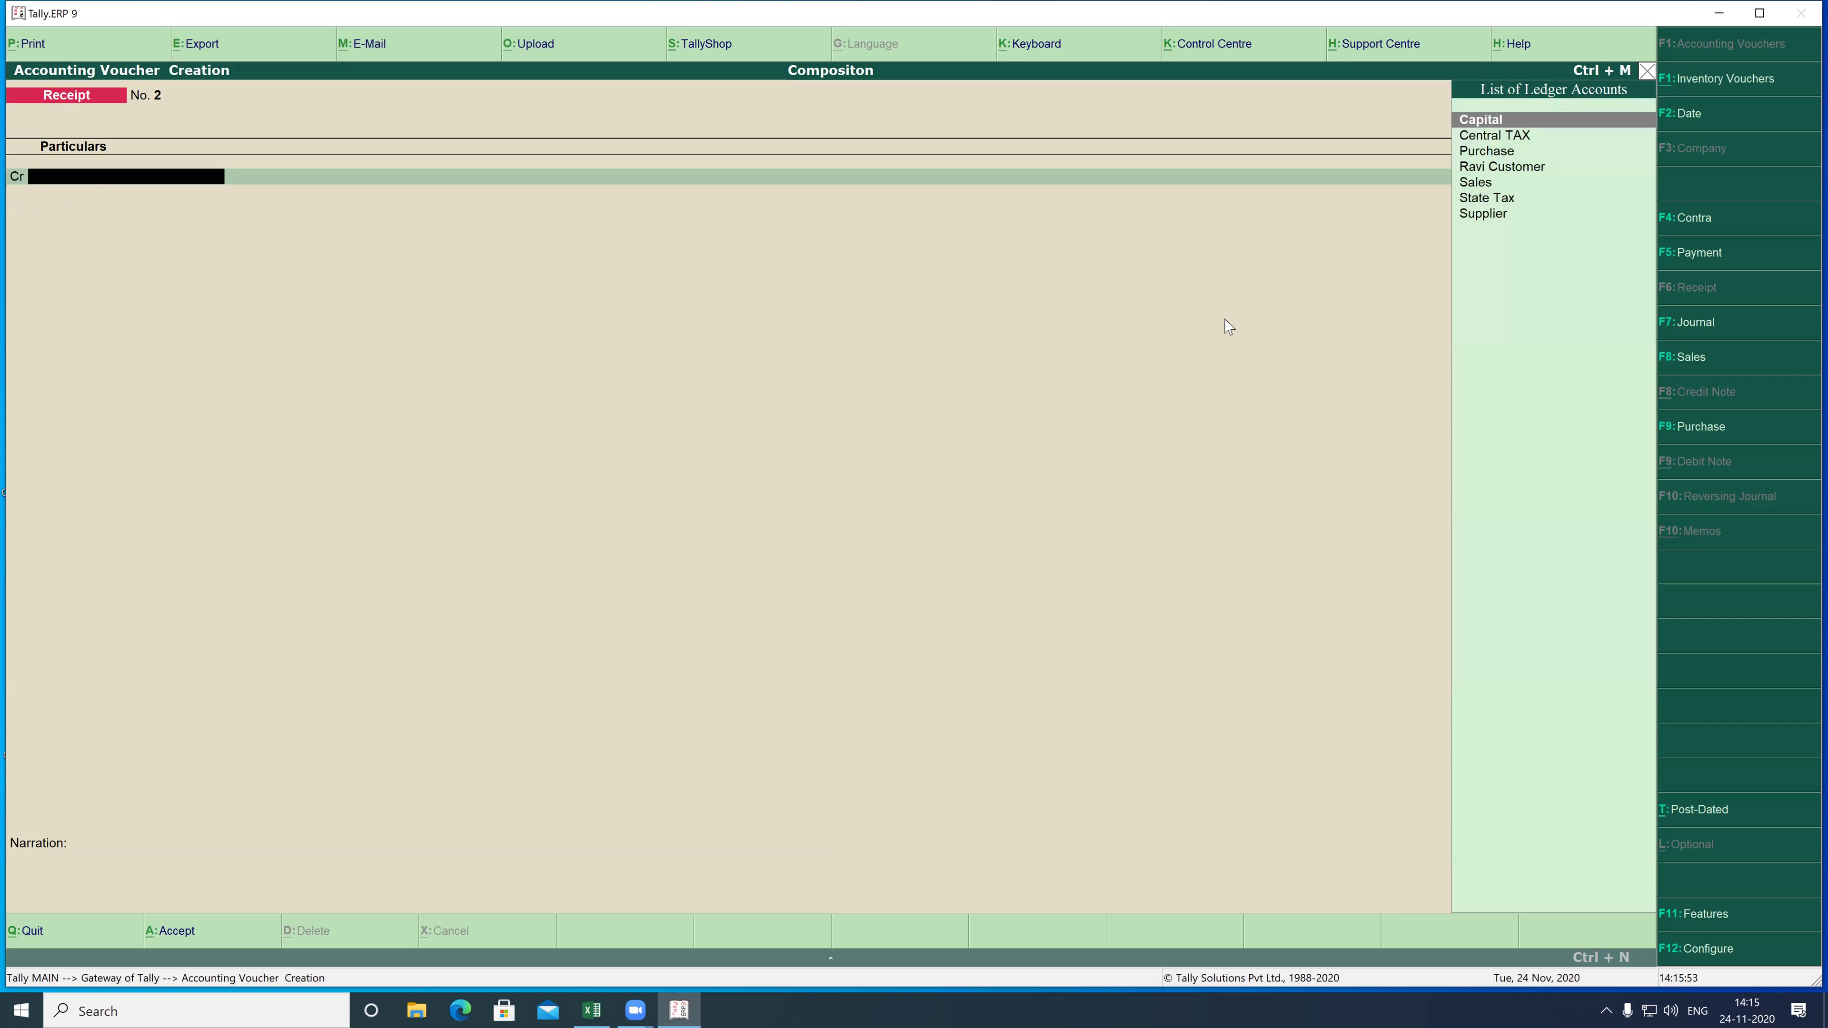
- Start a purchase voucher with supplier invoice 1, dated 1-Apr-2020, from Supplier
click(1685, 430)
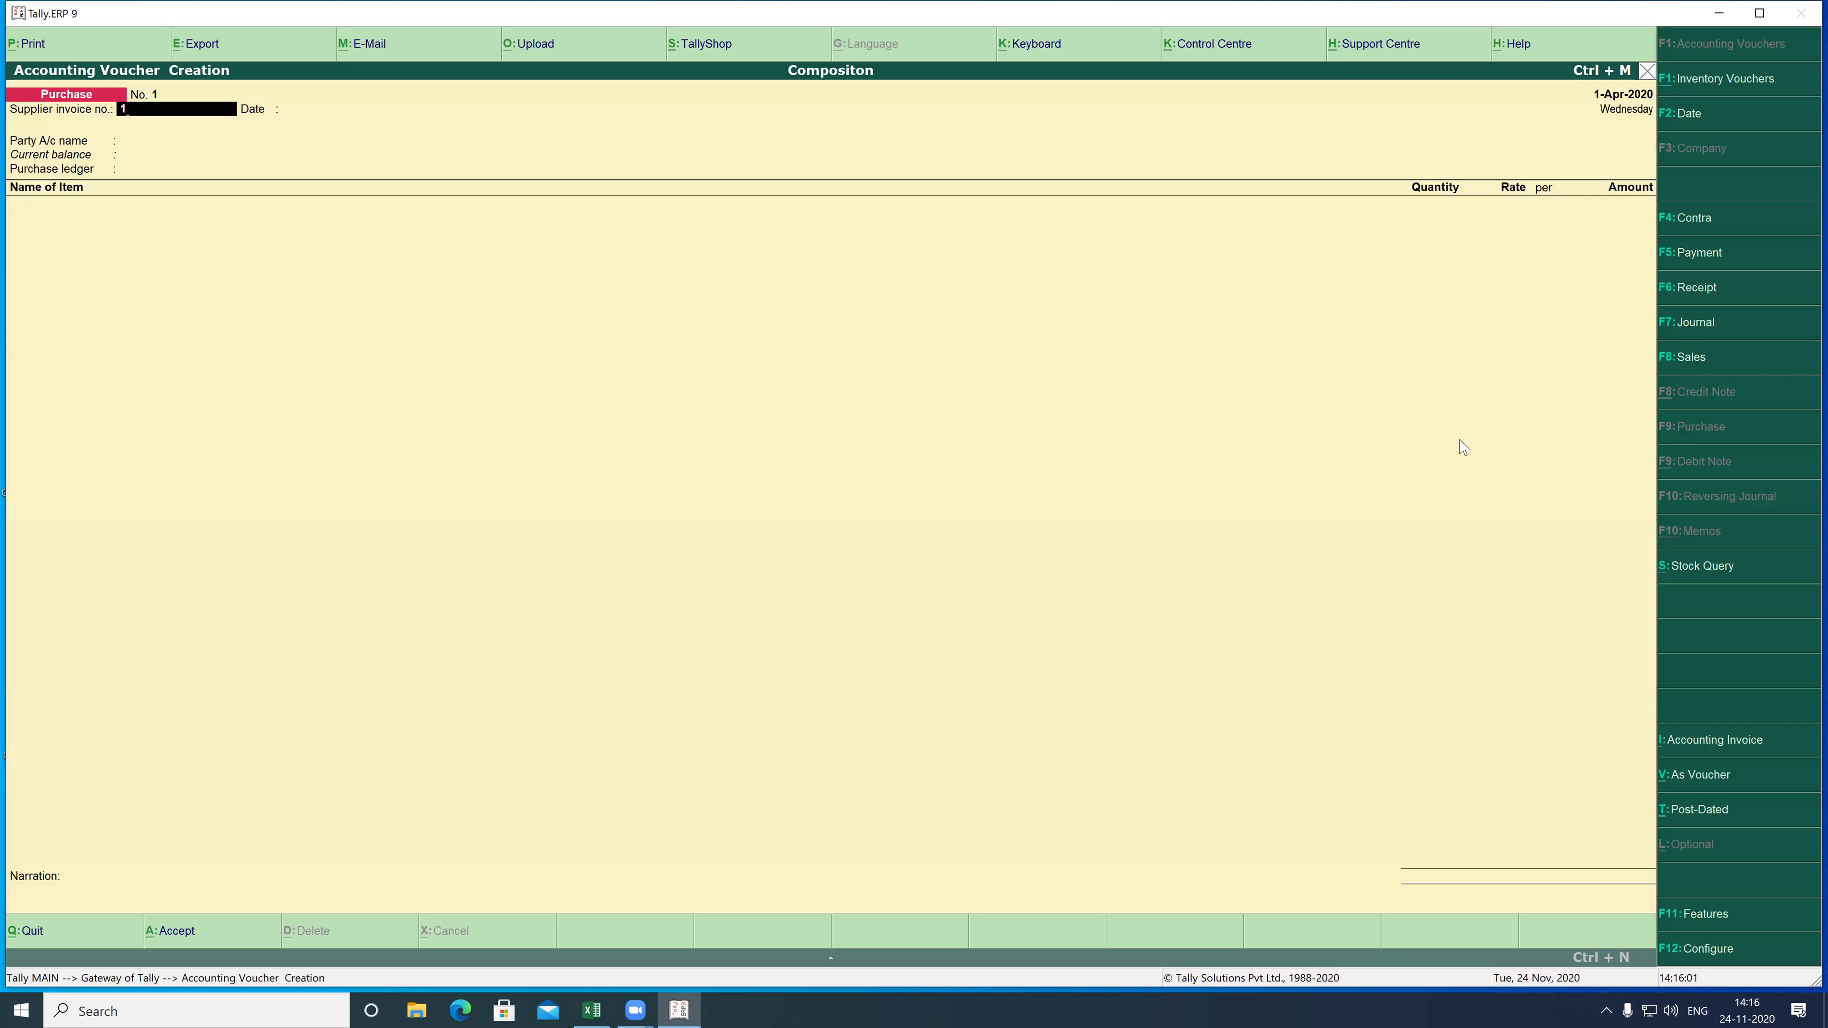
text(1)
key(Return)
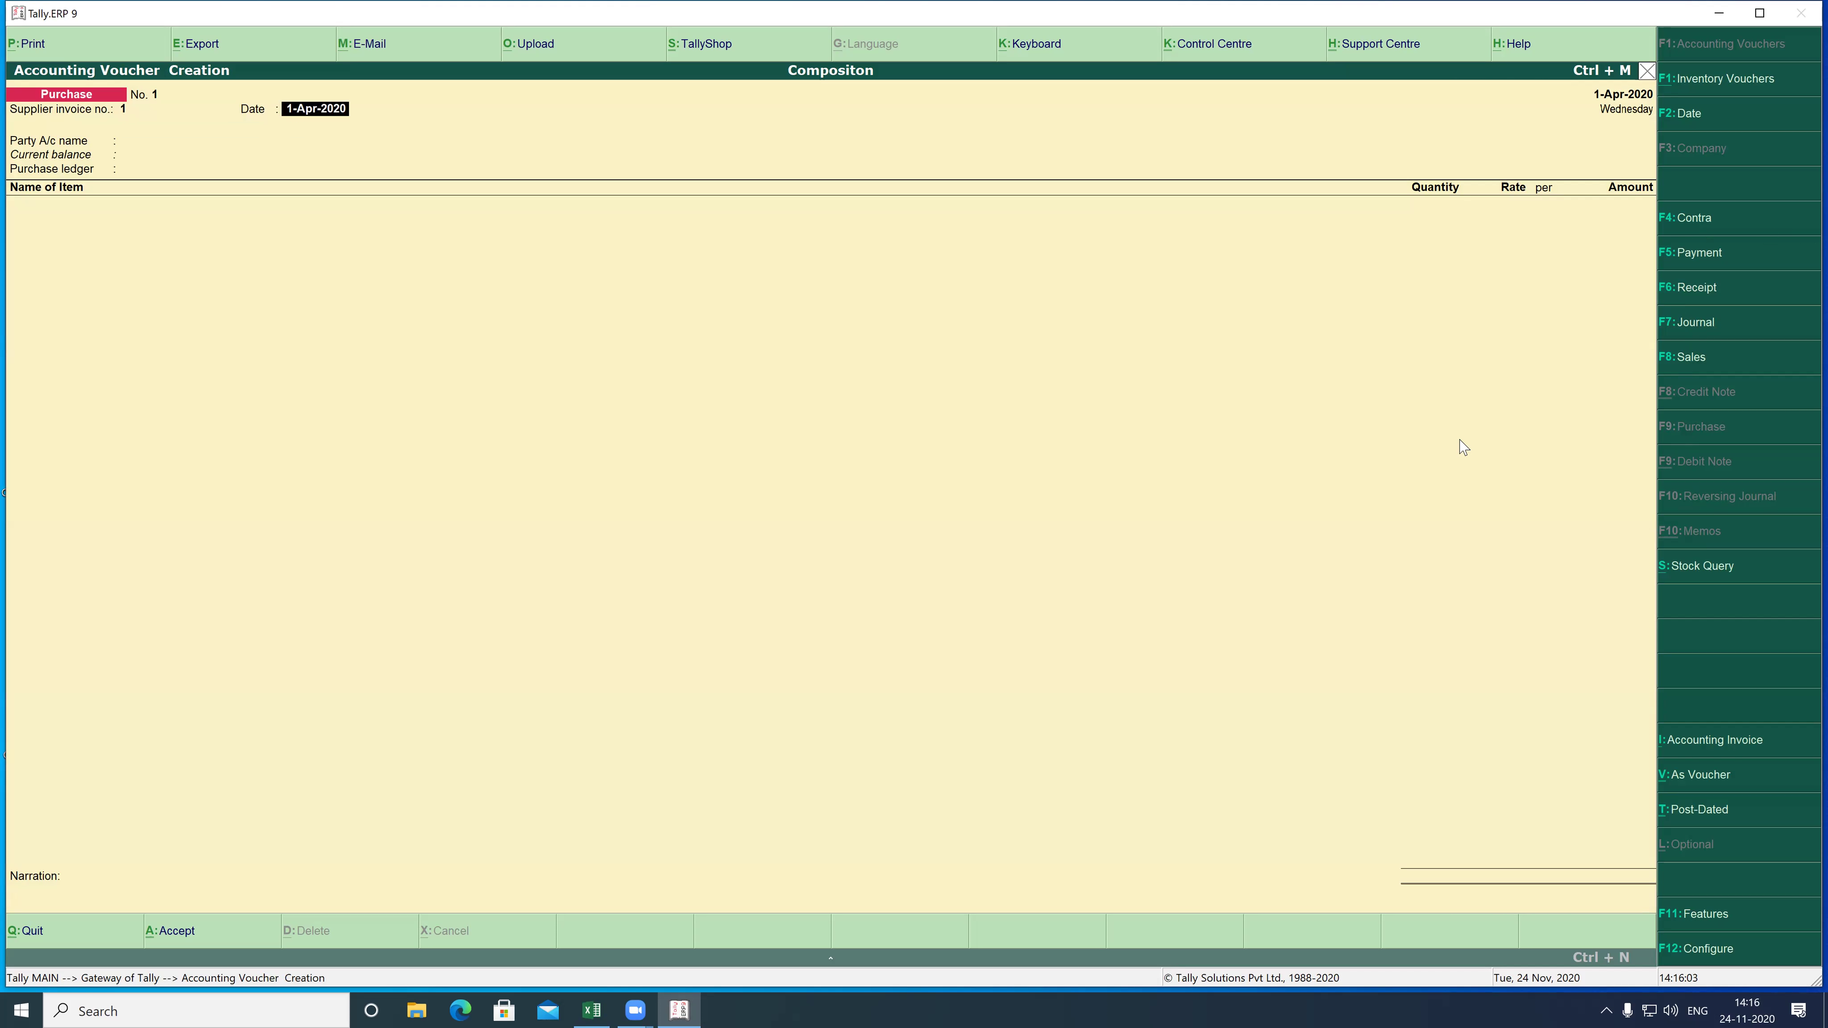
key(Return)
key(Down)
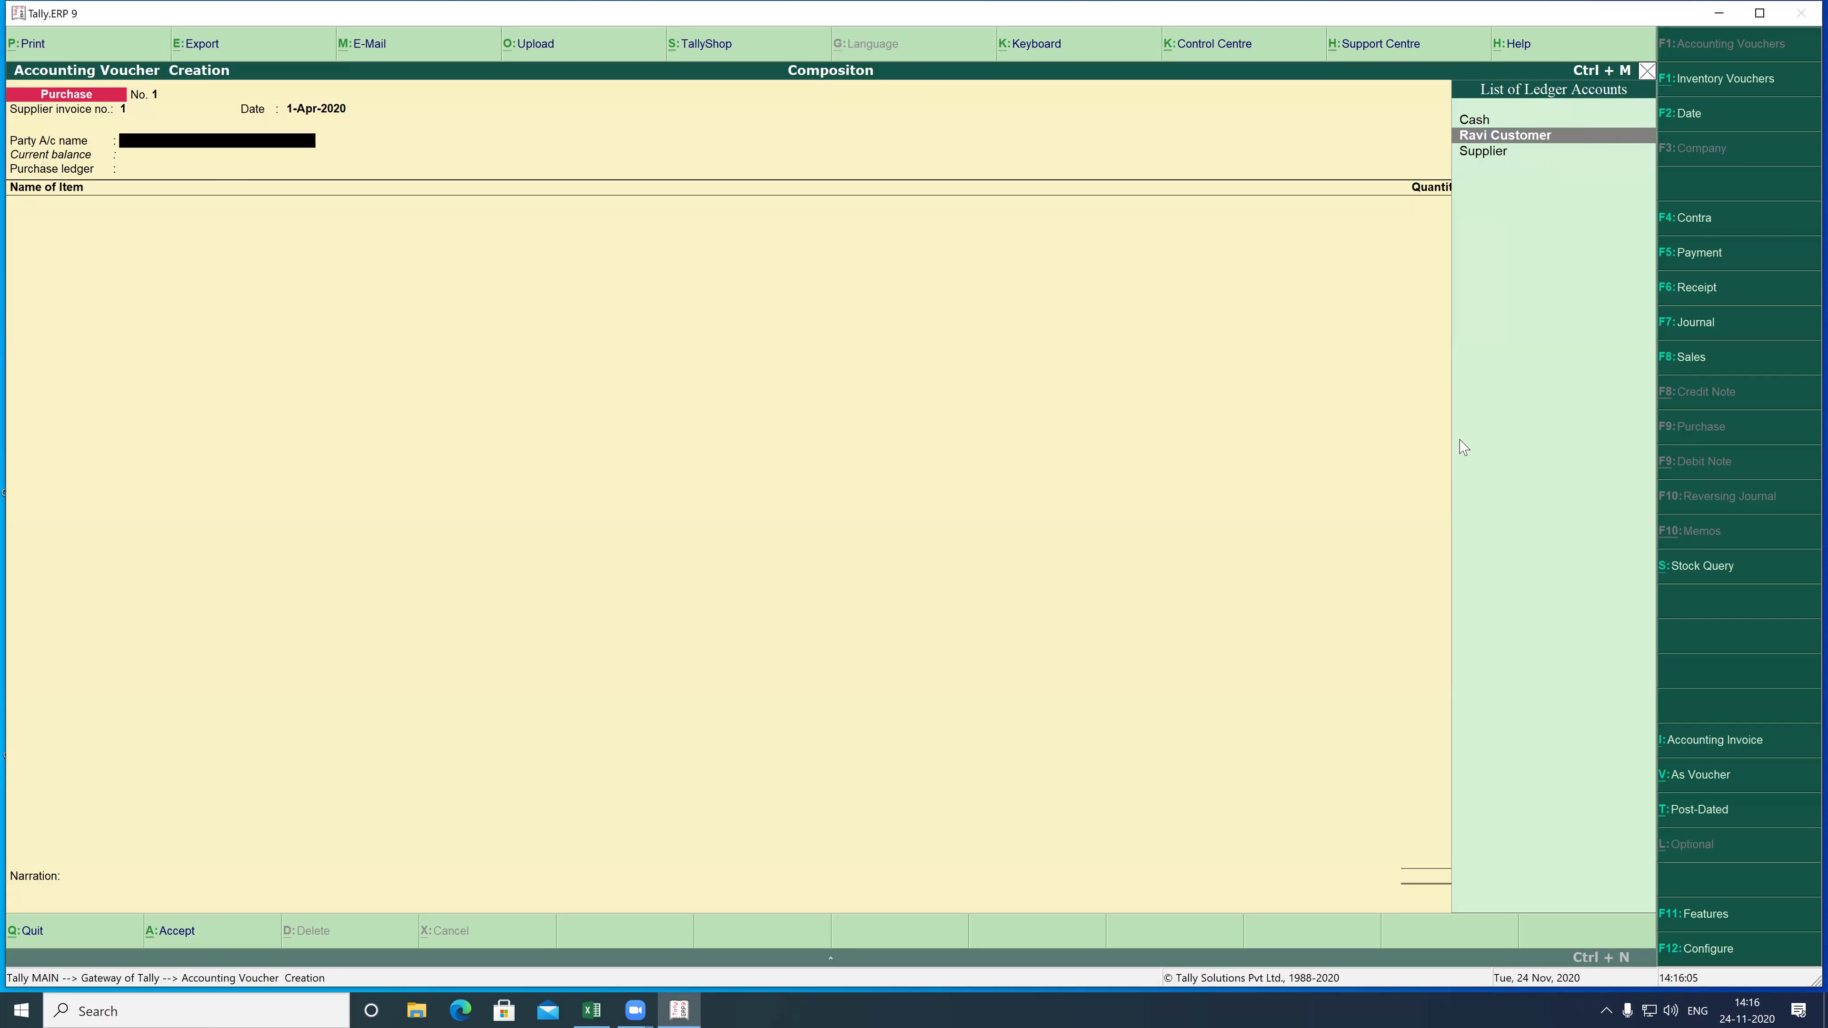
key(Down)
key(Return)
key(Return)
key(Return)
key(Return)
key(Return)
key(Return)
key(Return)
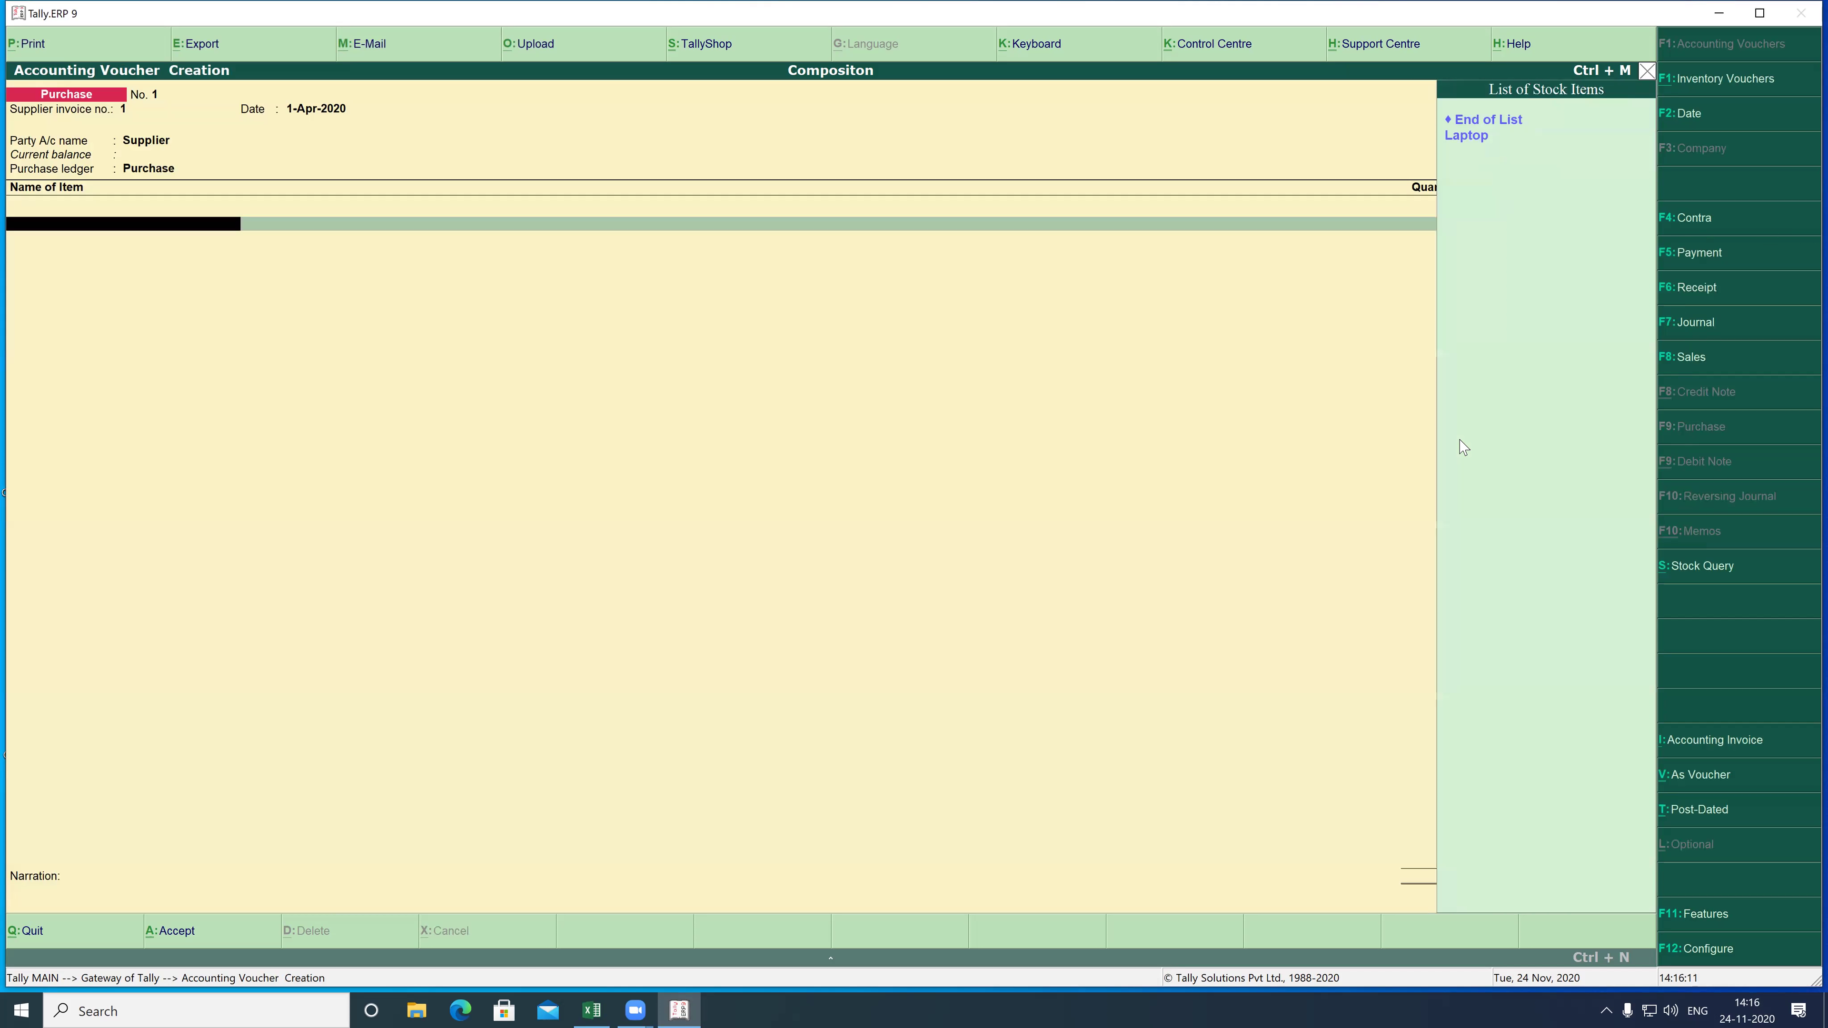
- Add Laptop, 12 nos at 4,000.00, for a 48,000.00 line amount
key(Down)
key(Return)
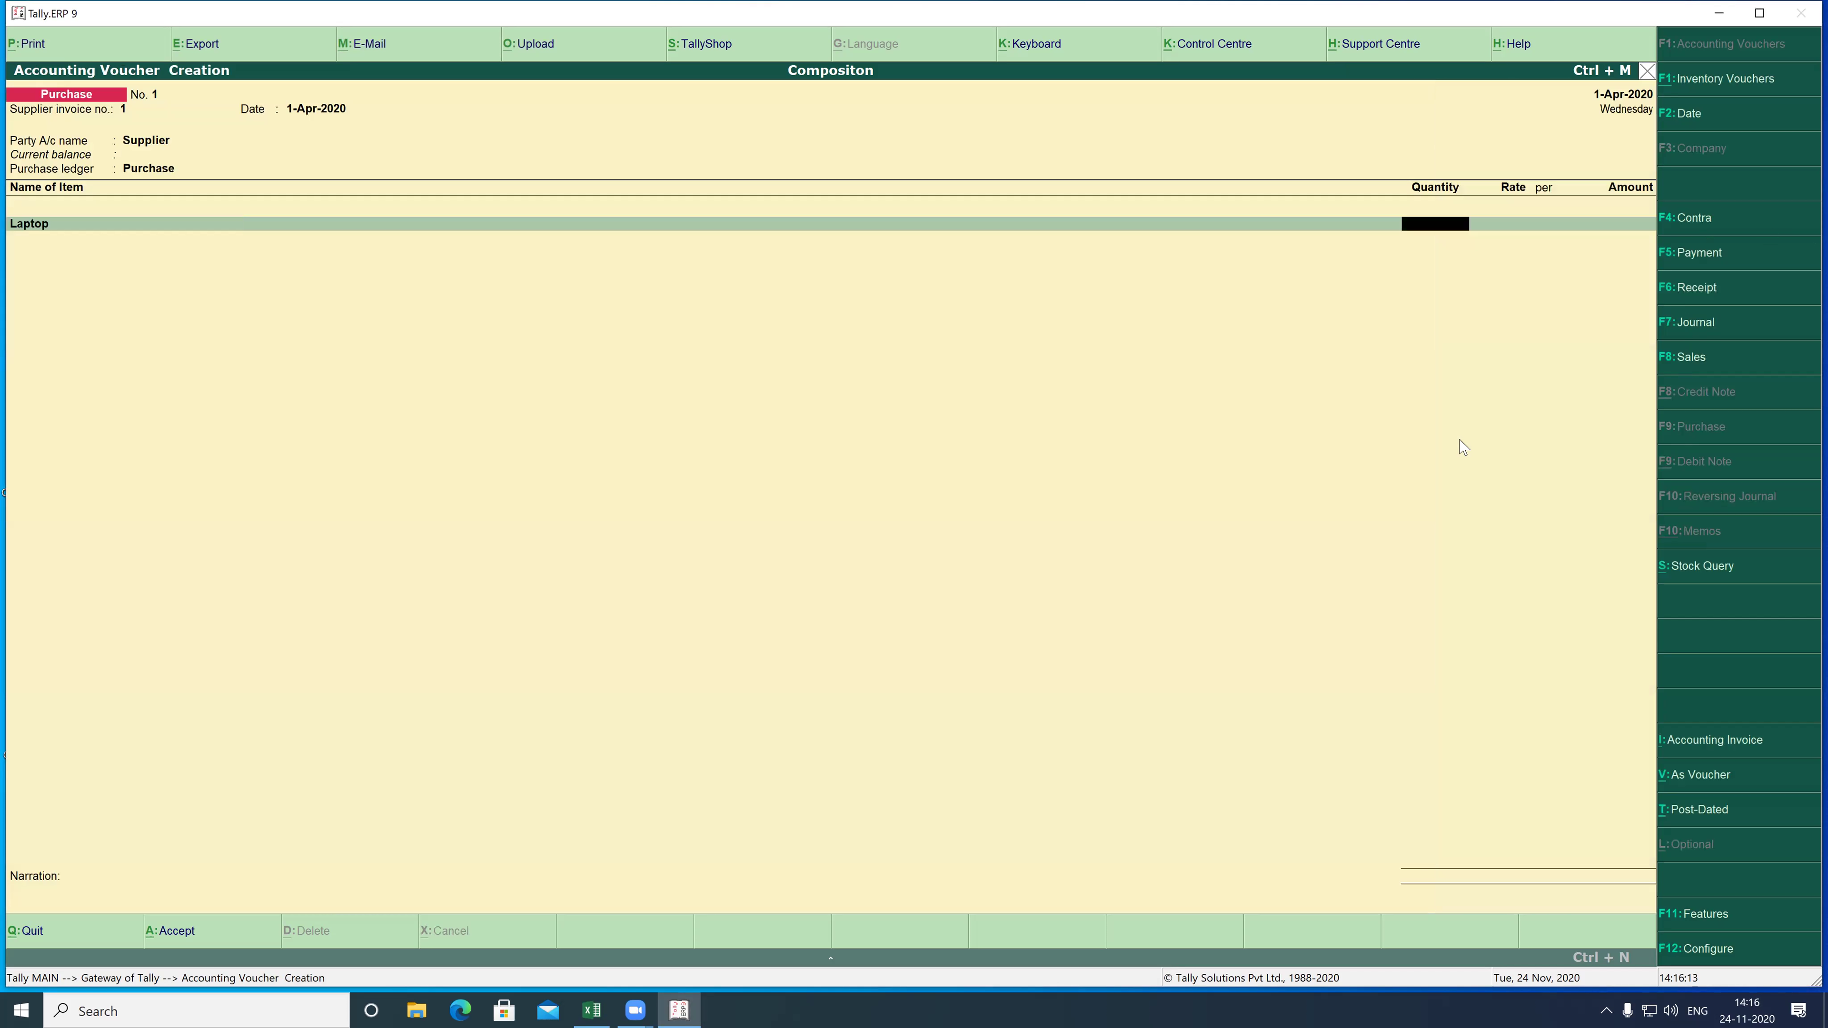
text(12)
key(Return)
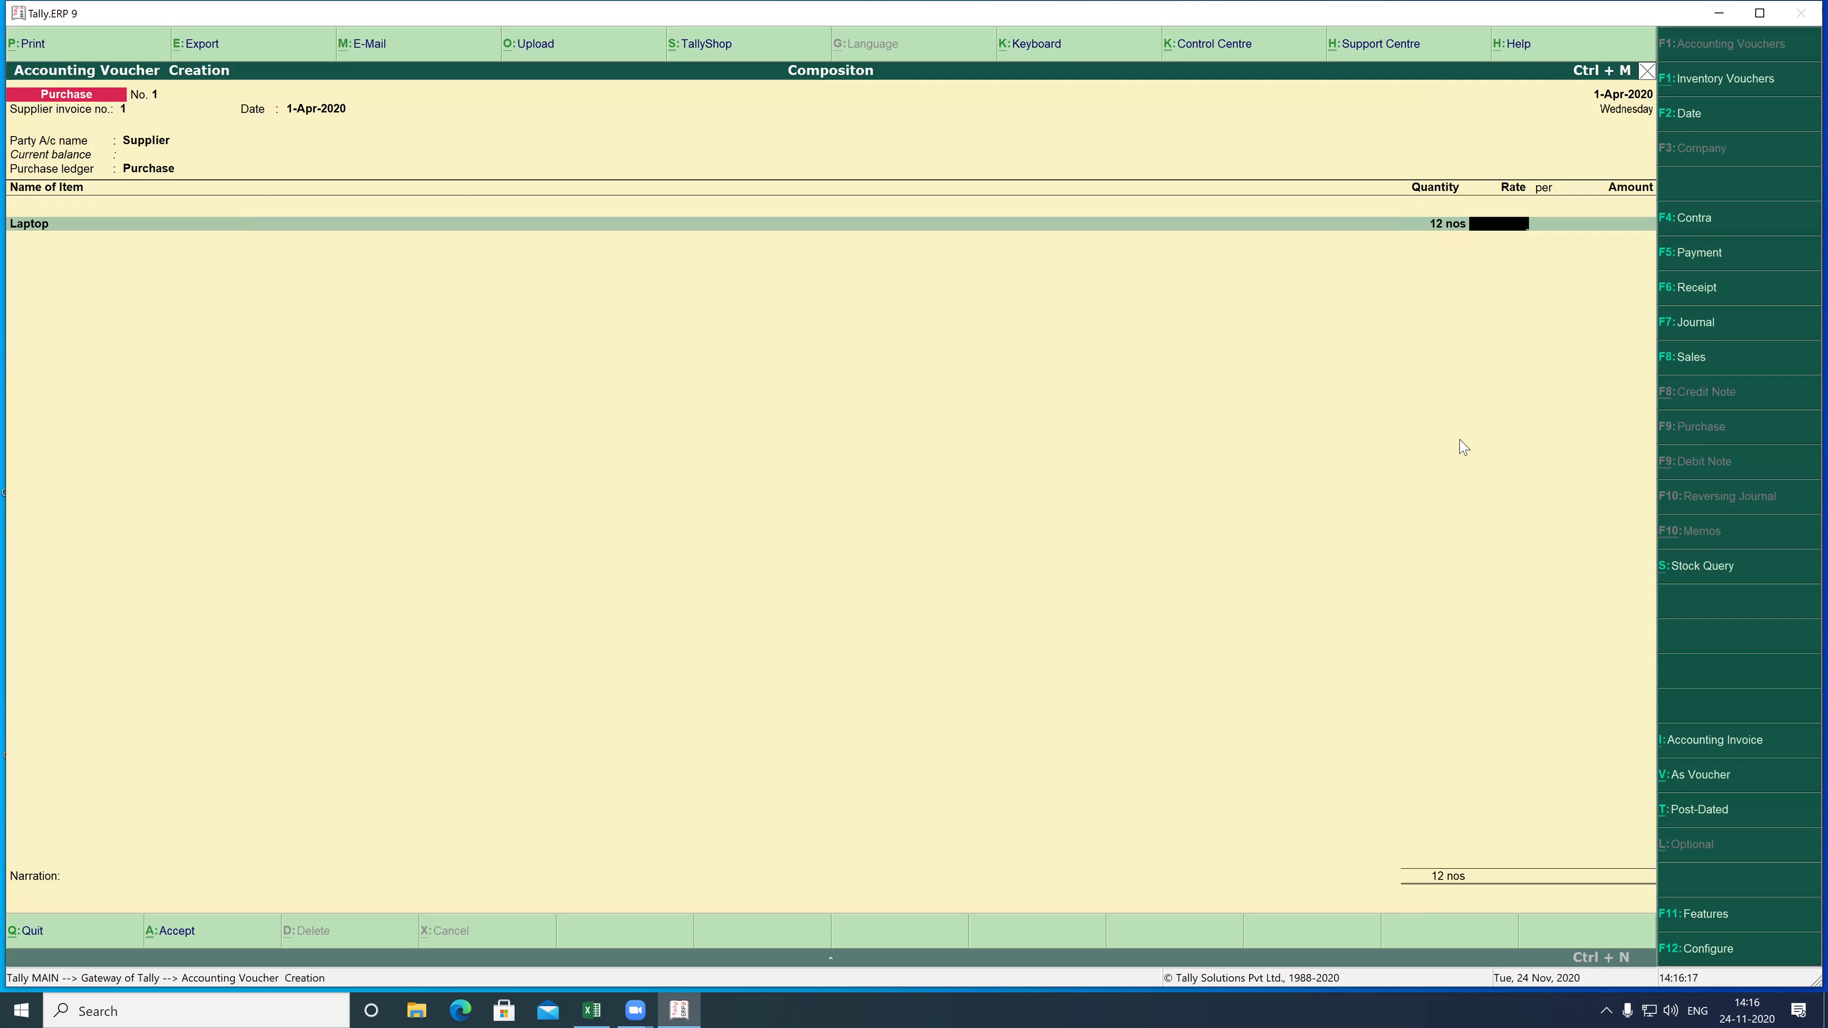
text(4000)
key(Return)
key(Return)
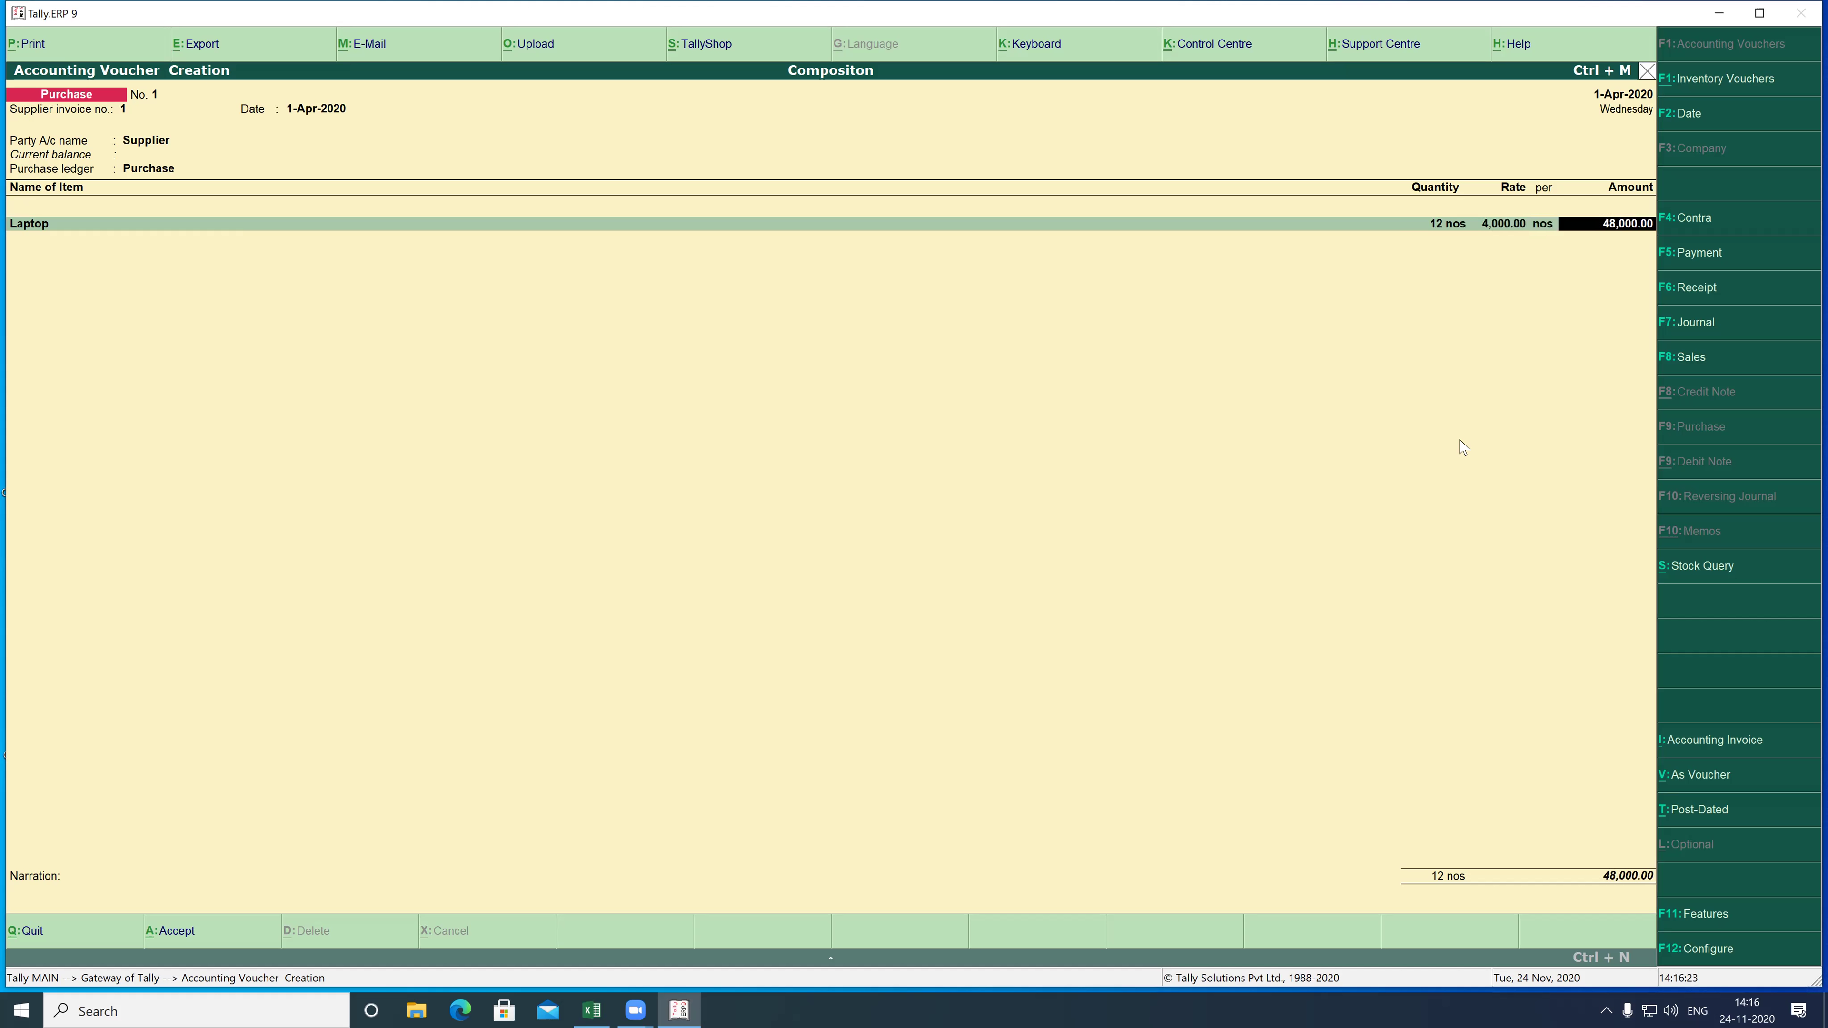
key(Return)
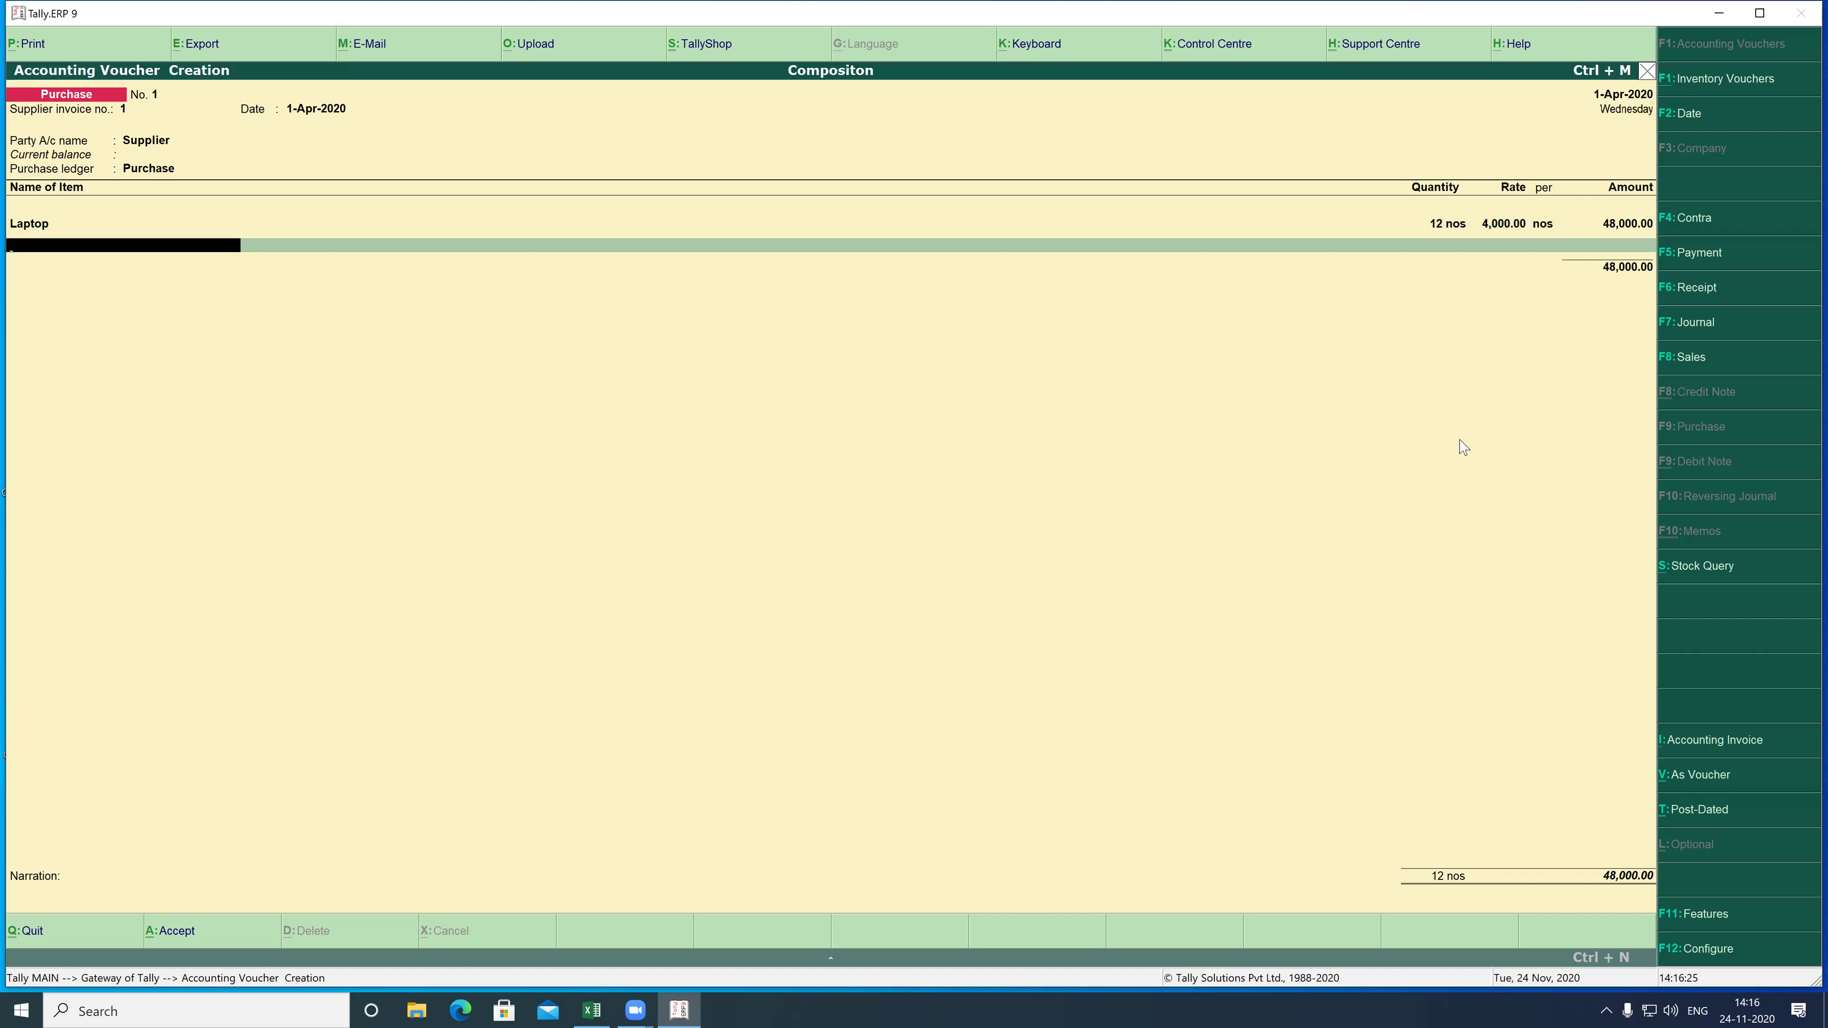
- Add Central TAX and State Tax lines at 9%, 4,320.00 each, totalling 56,640.00
key(Return)
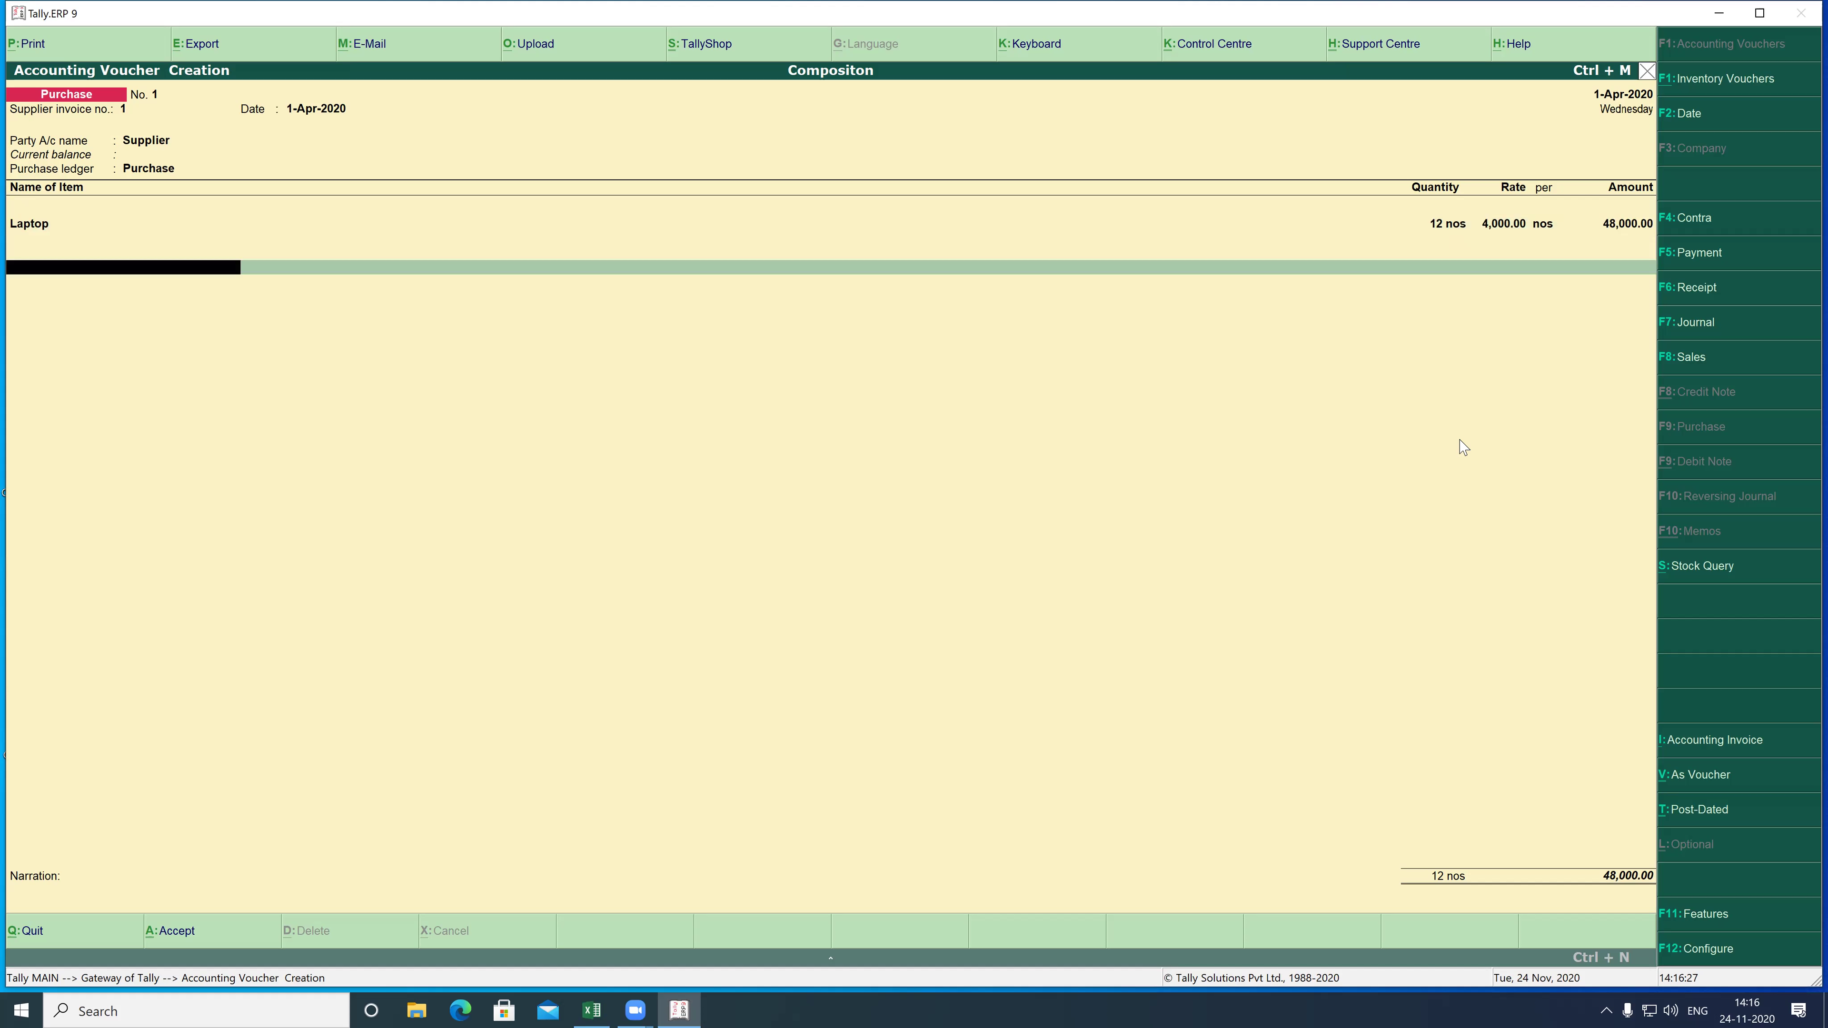
text(C)
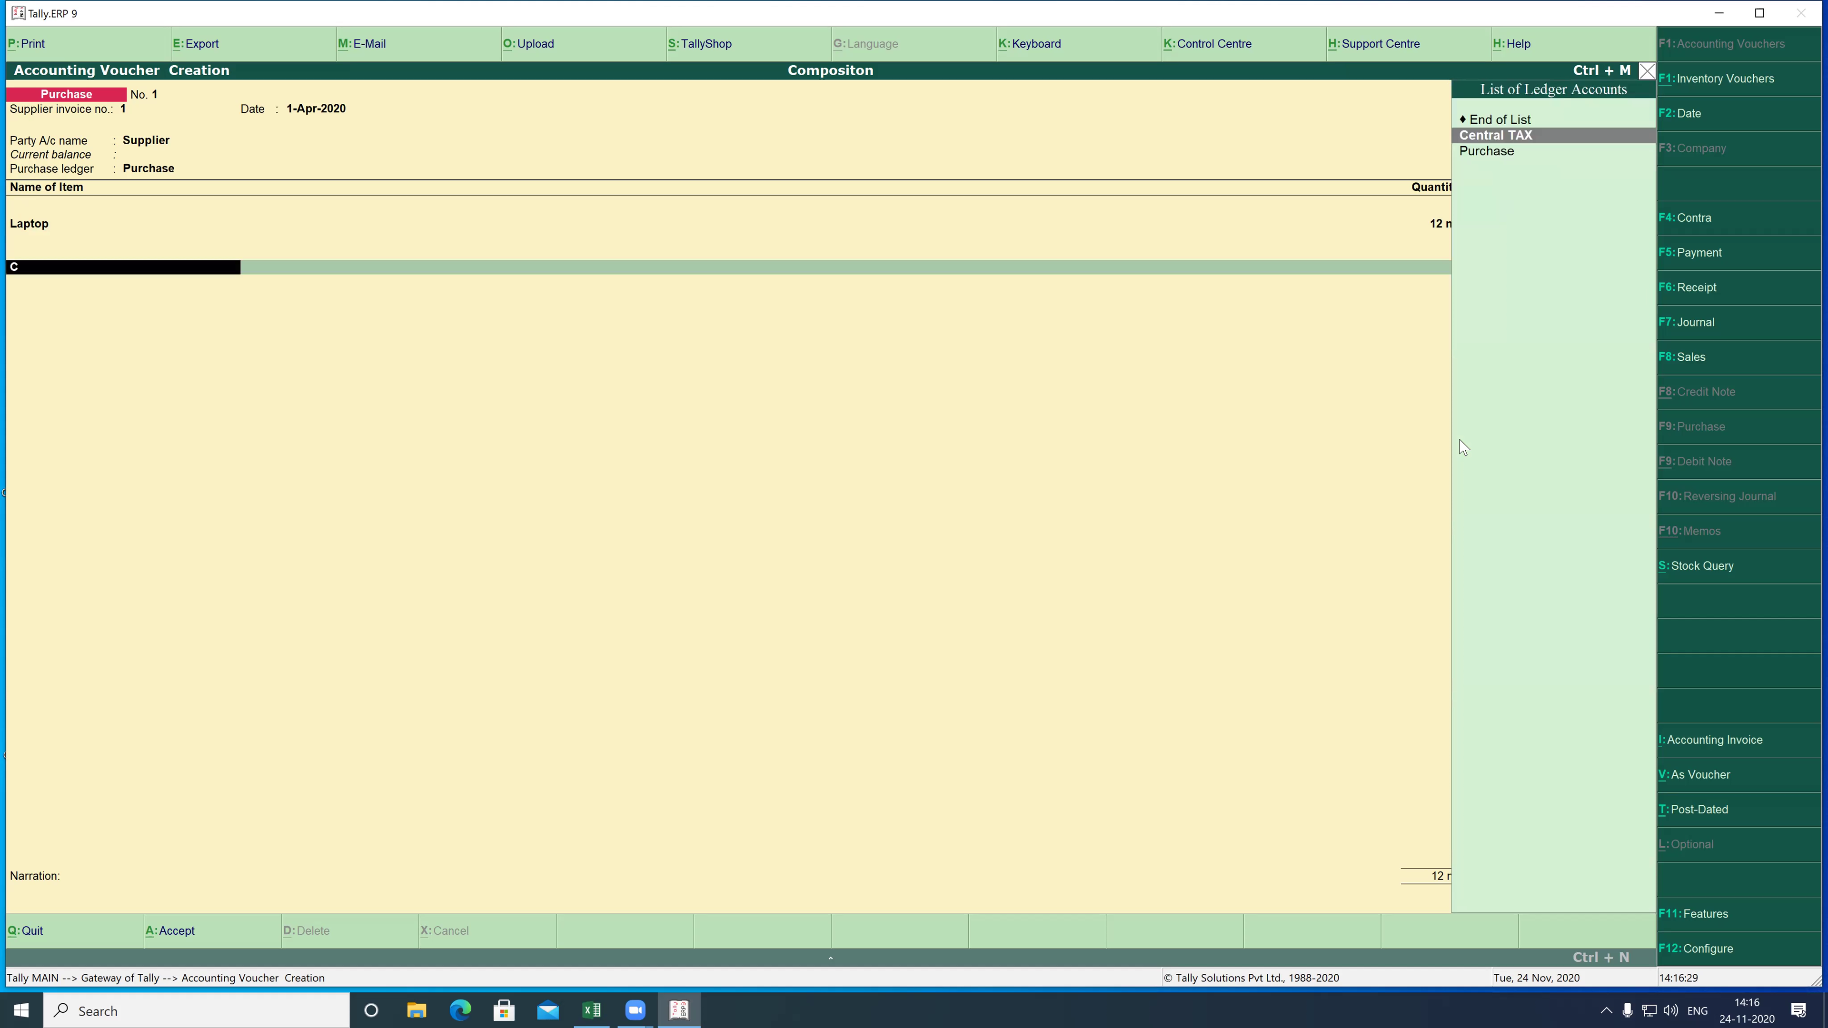
key(Return)
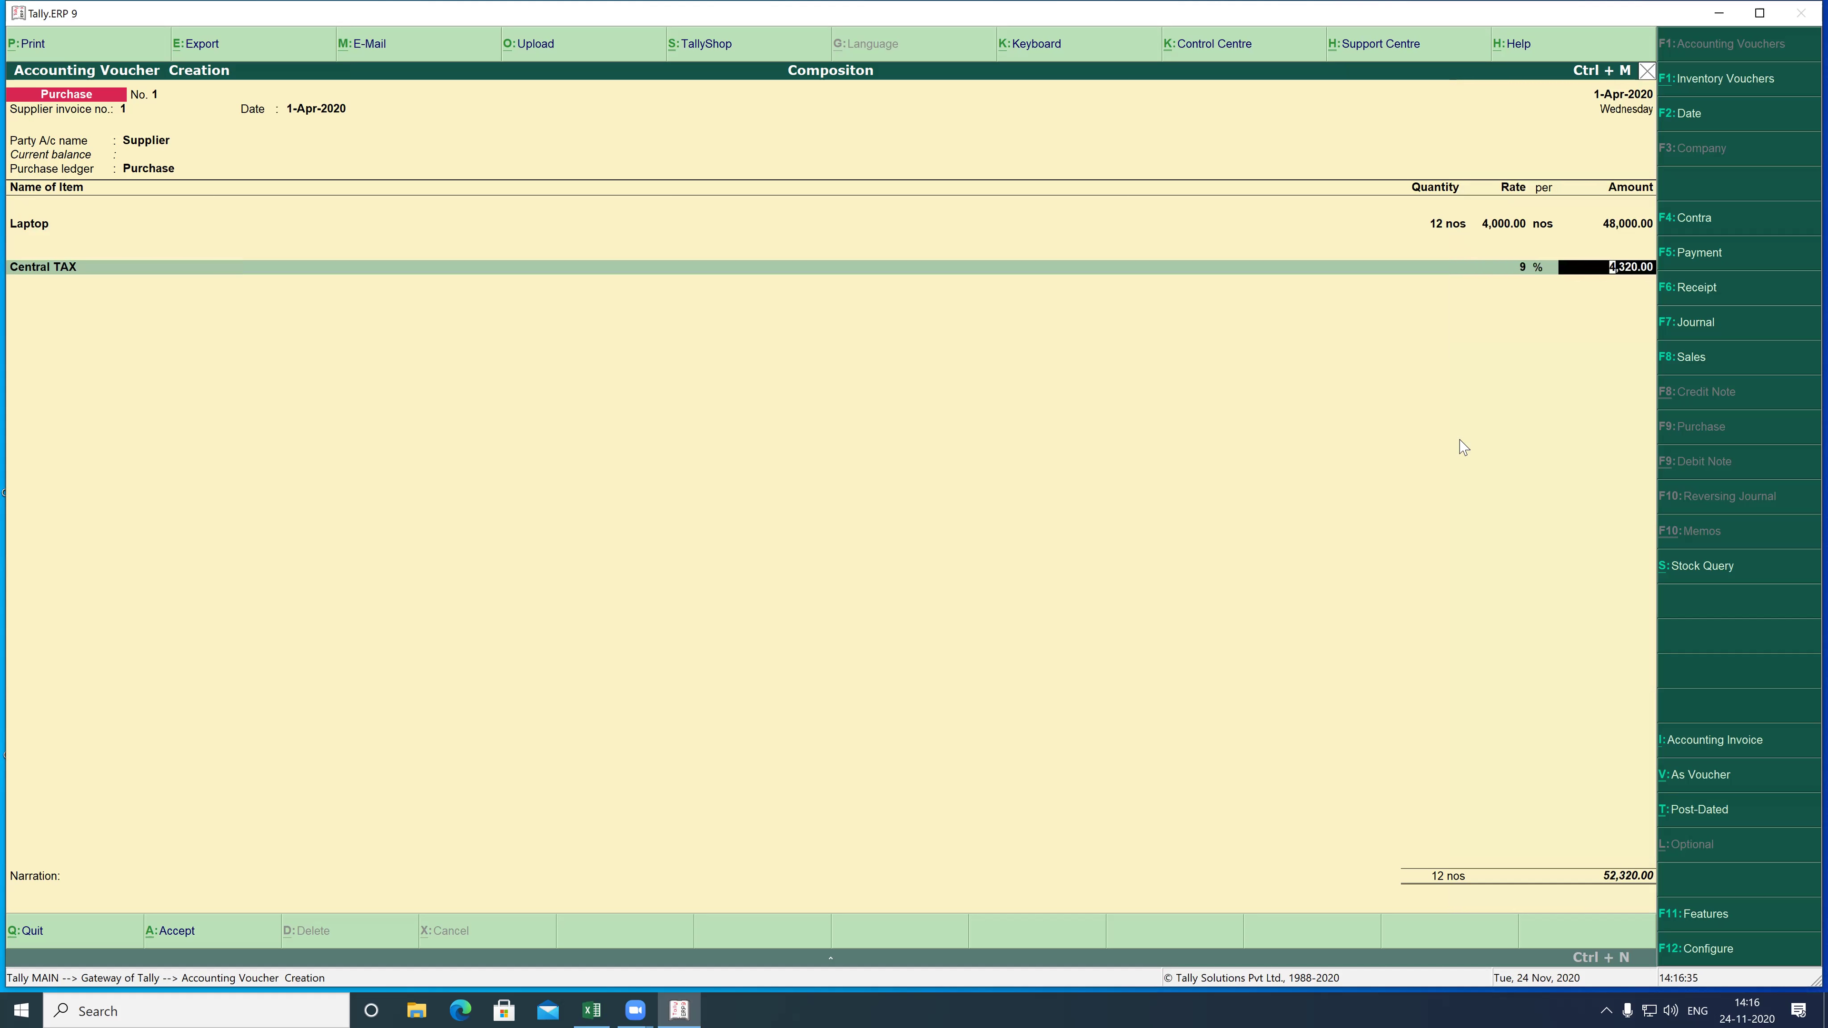
key(Return)
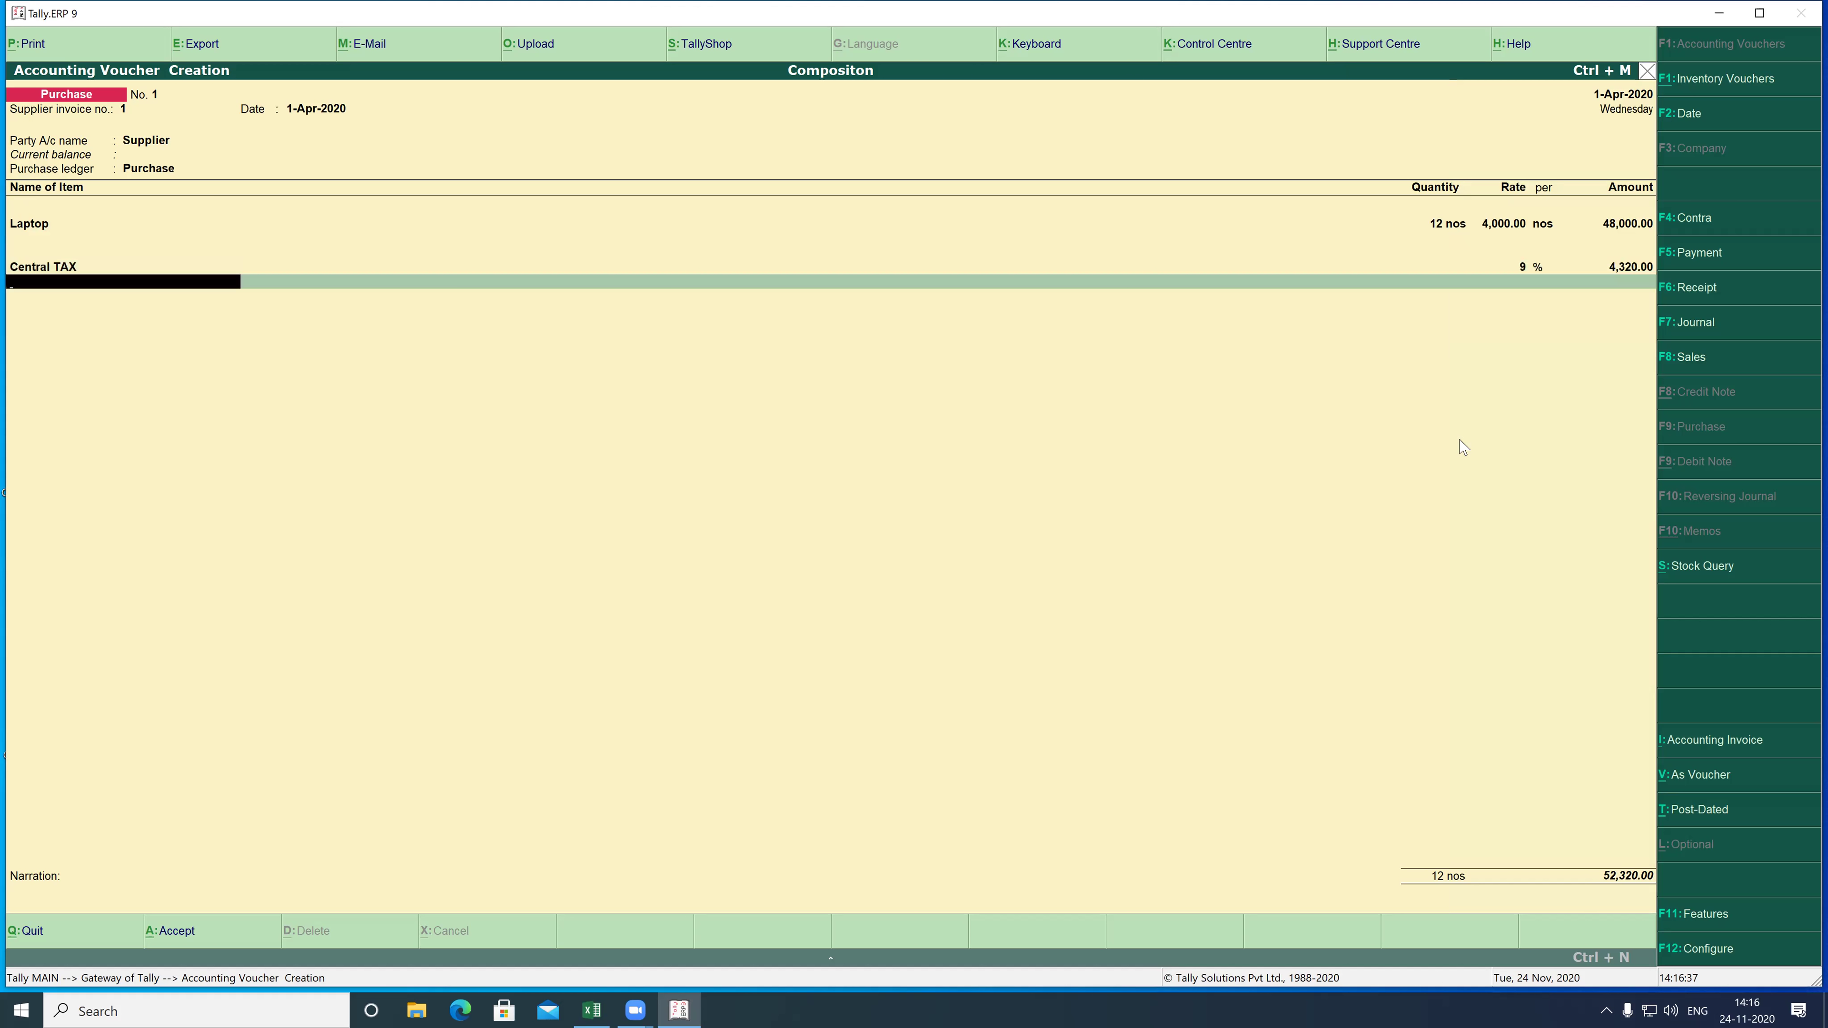
text(S)
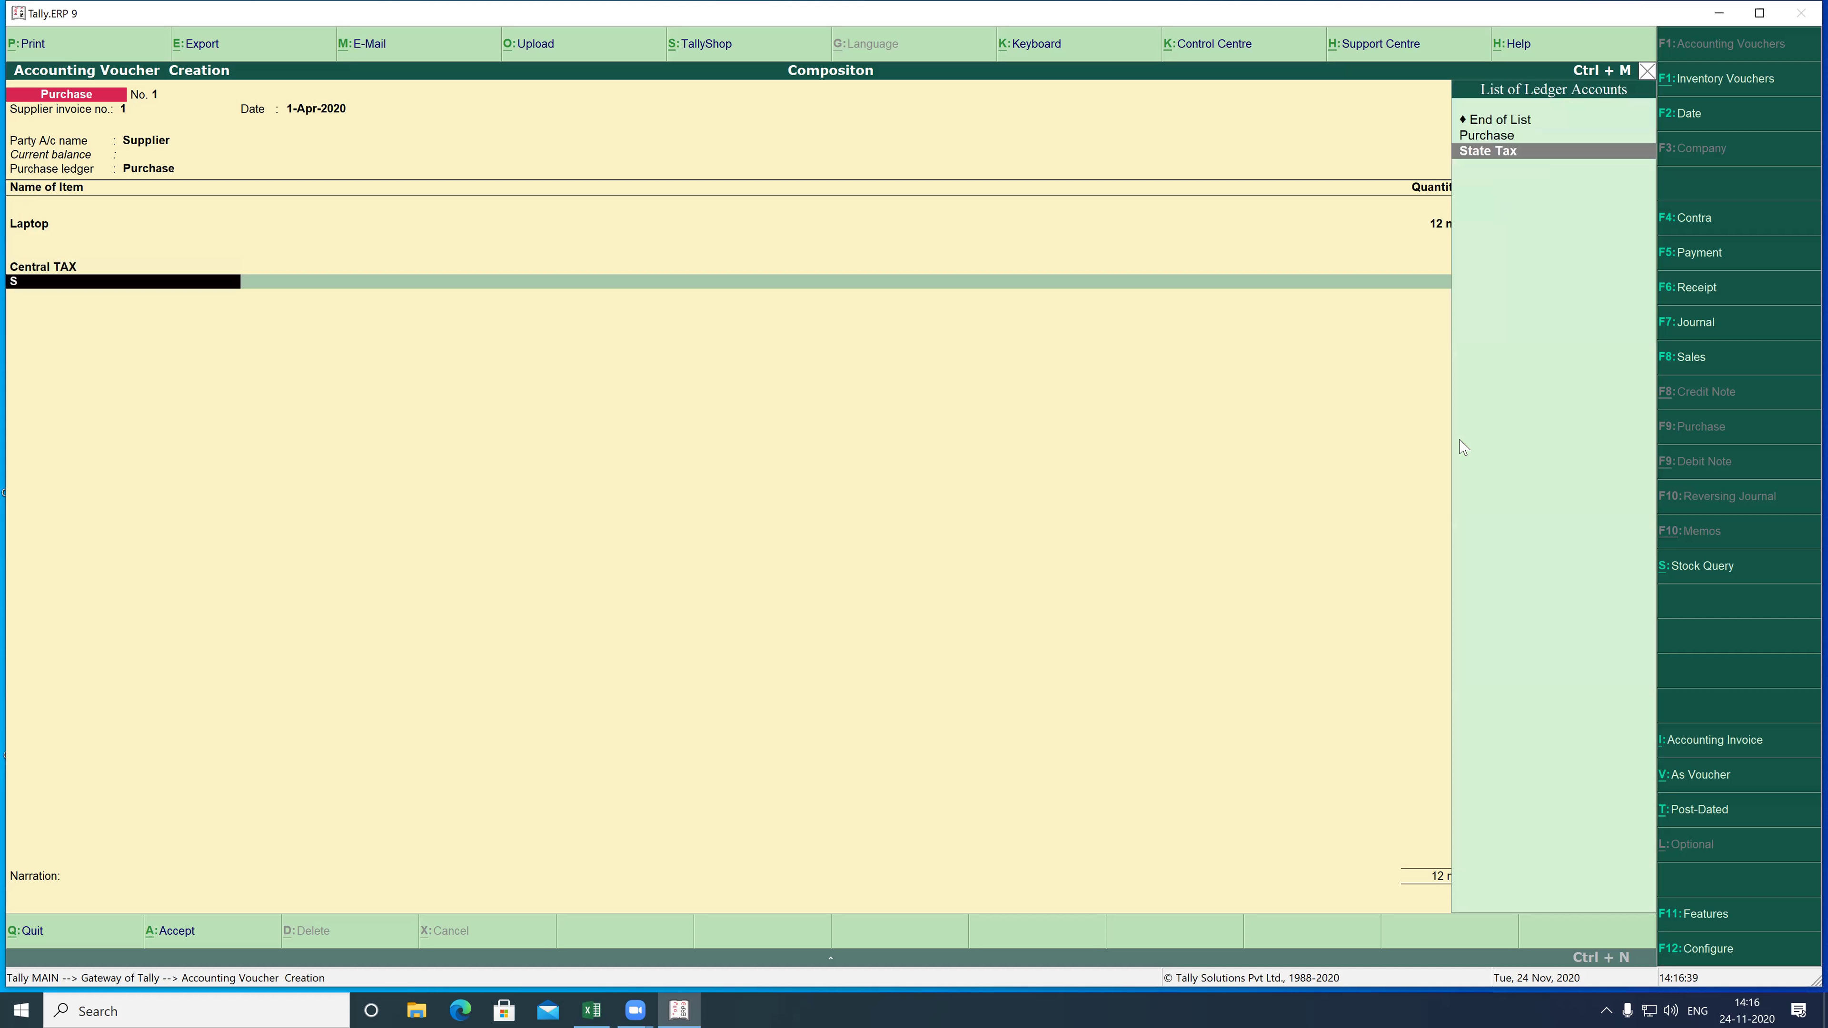
key(Return)
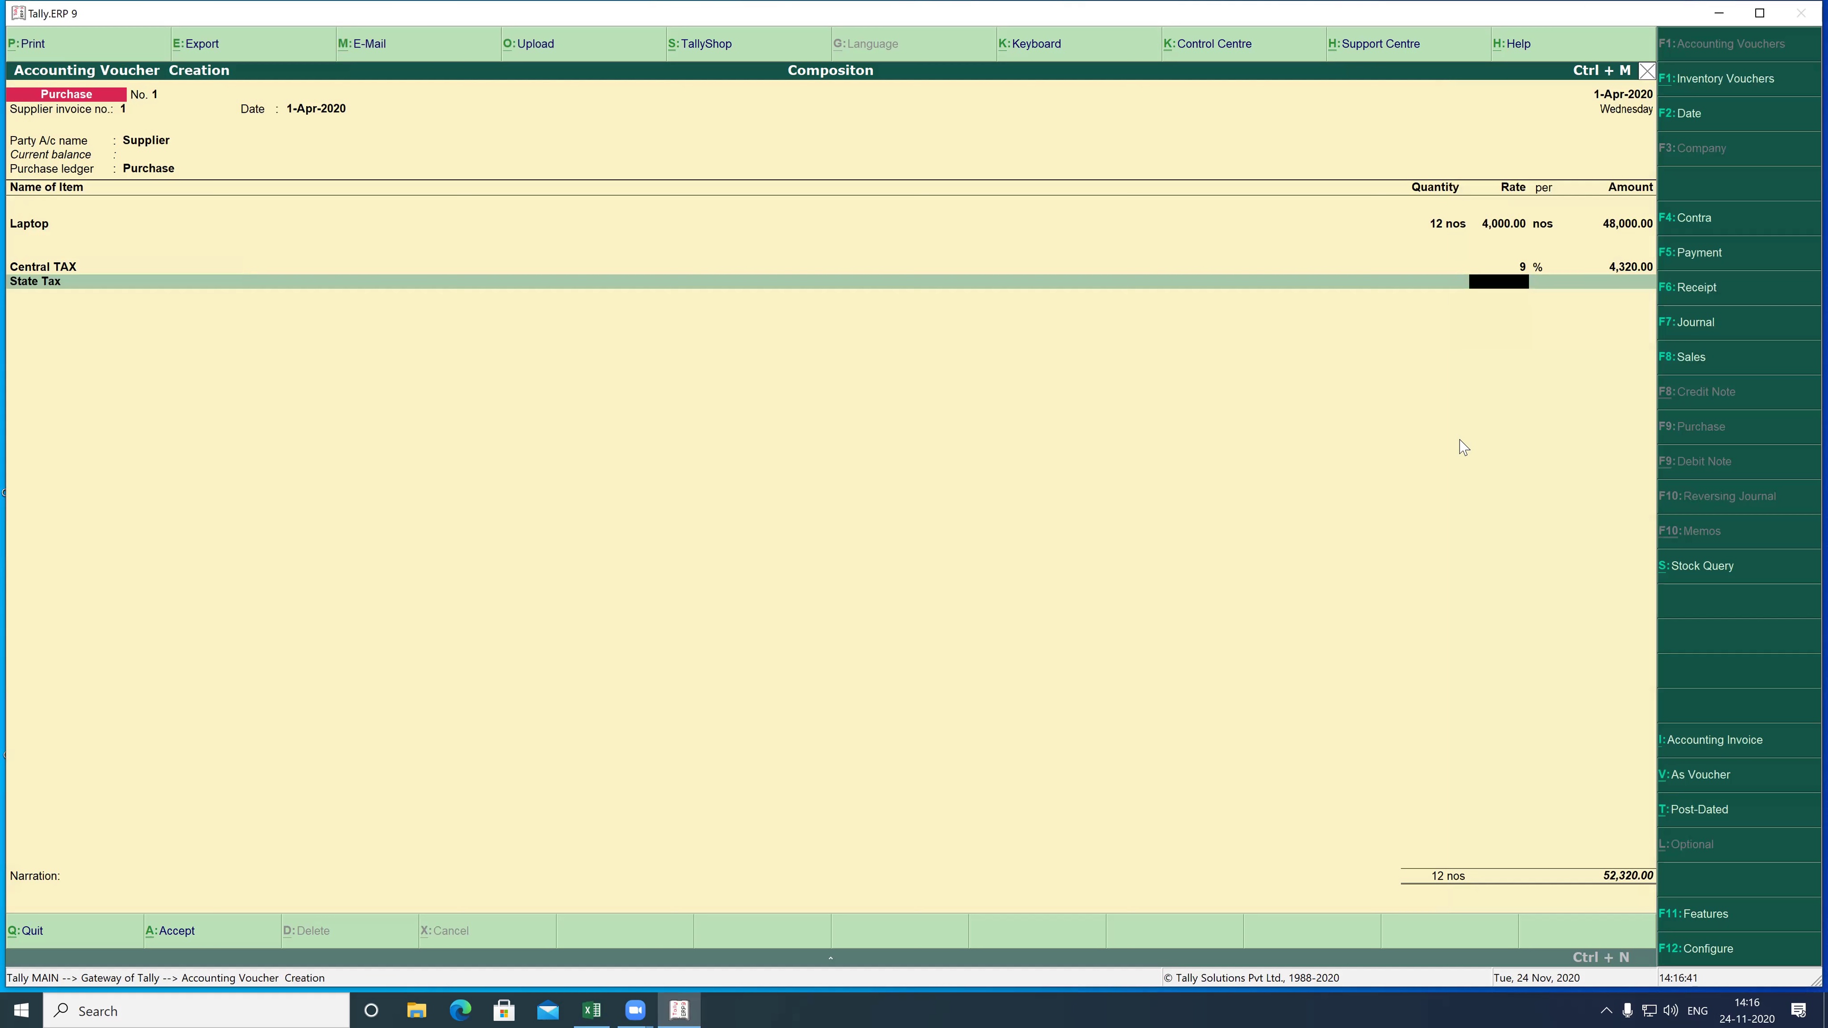
key(Return)
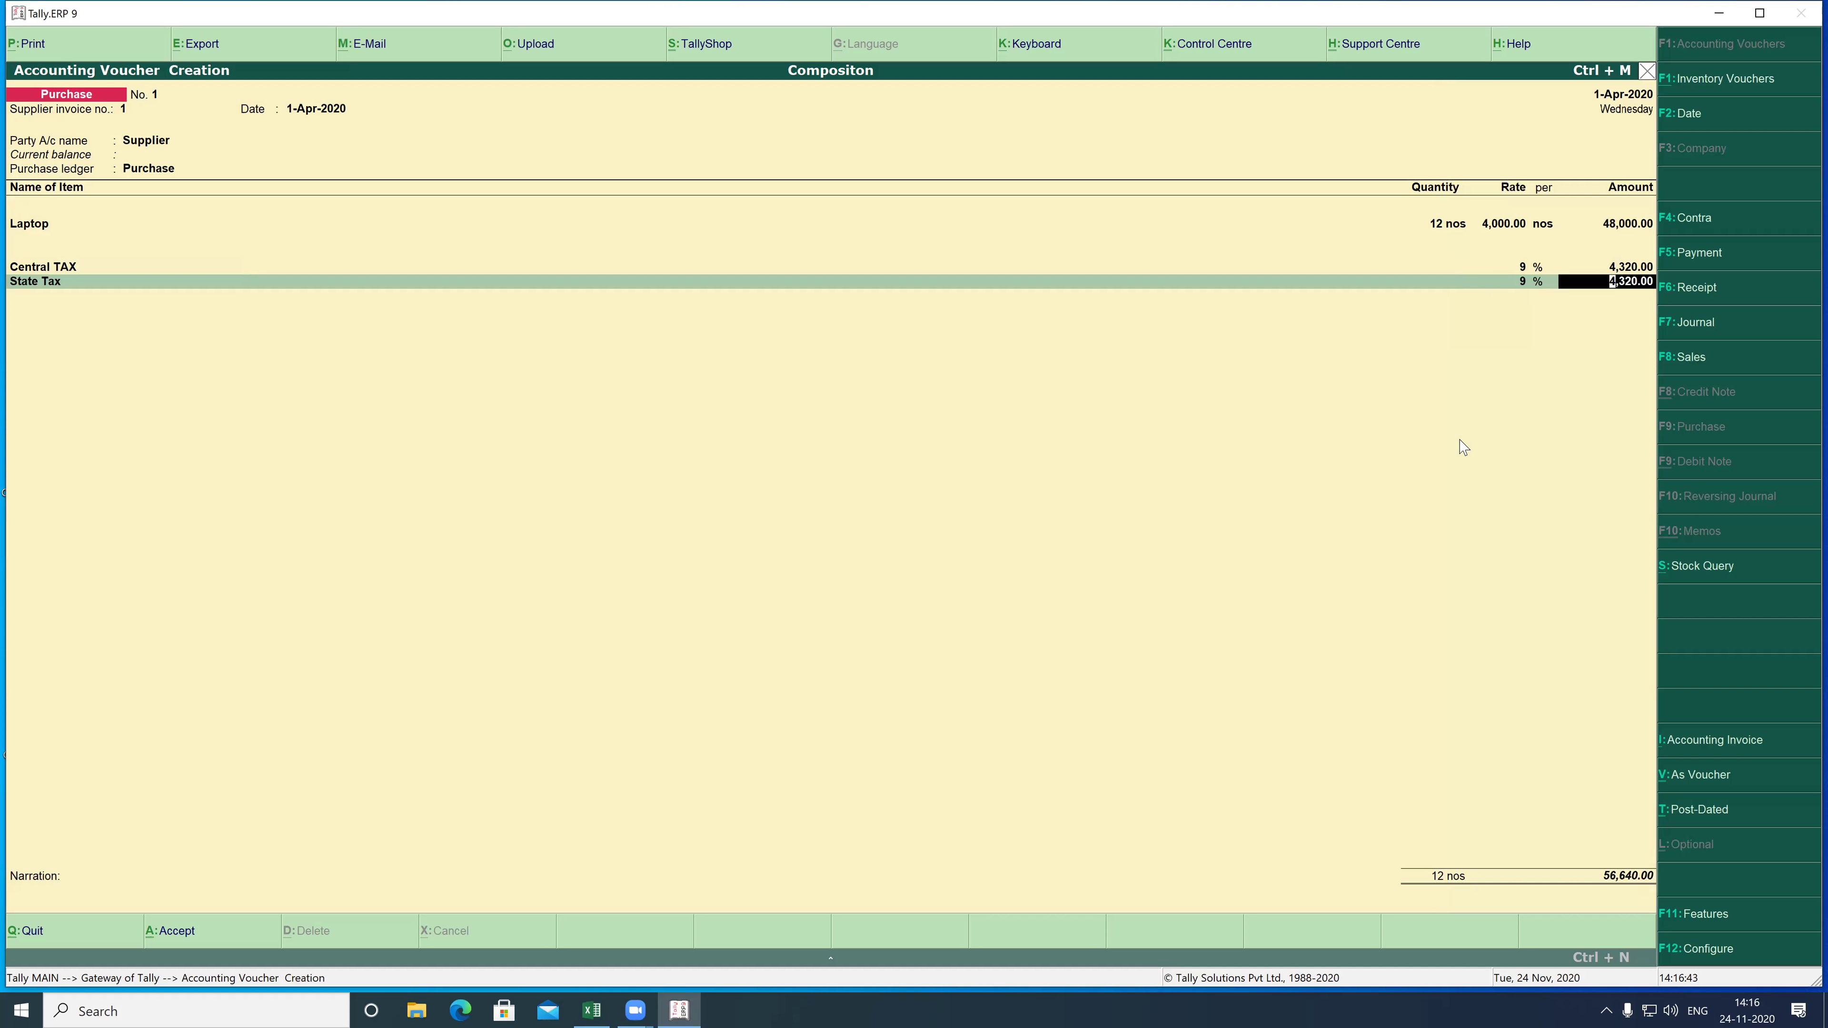
key(Return)
key(Return)
key(Return)
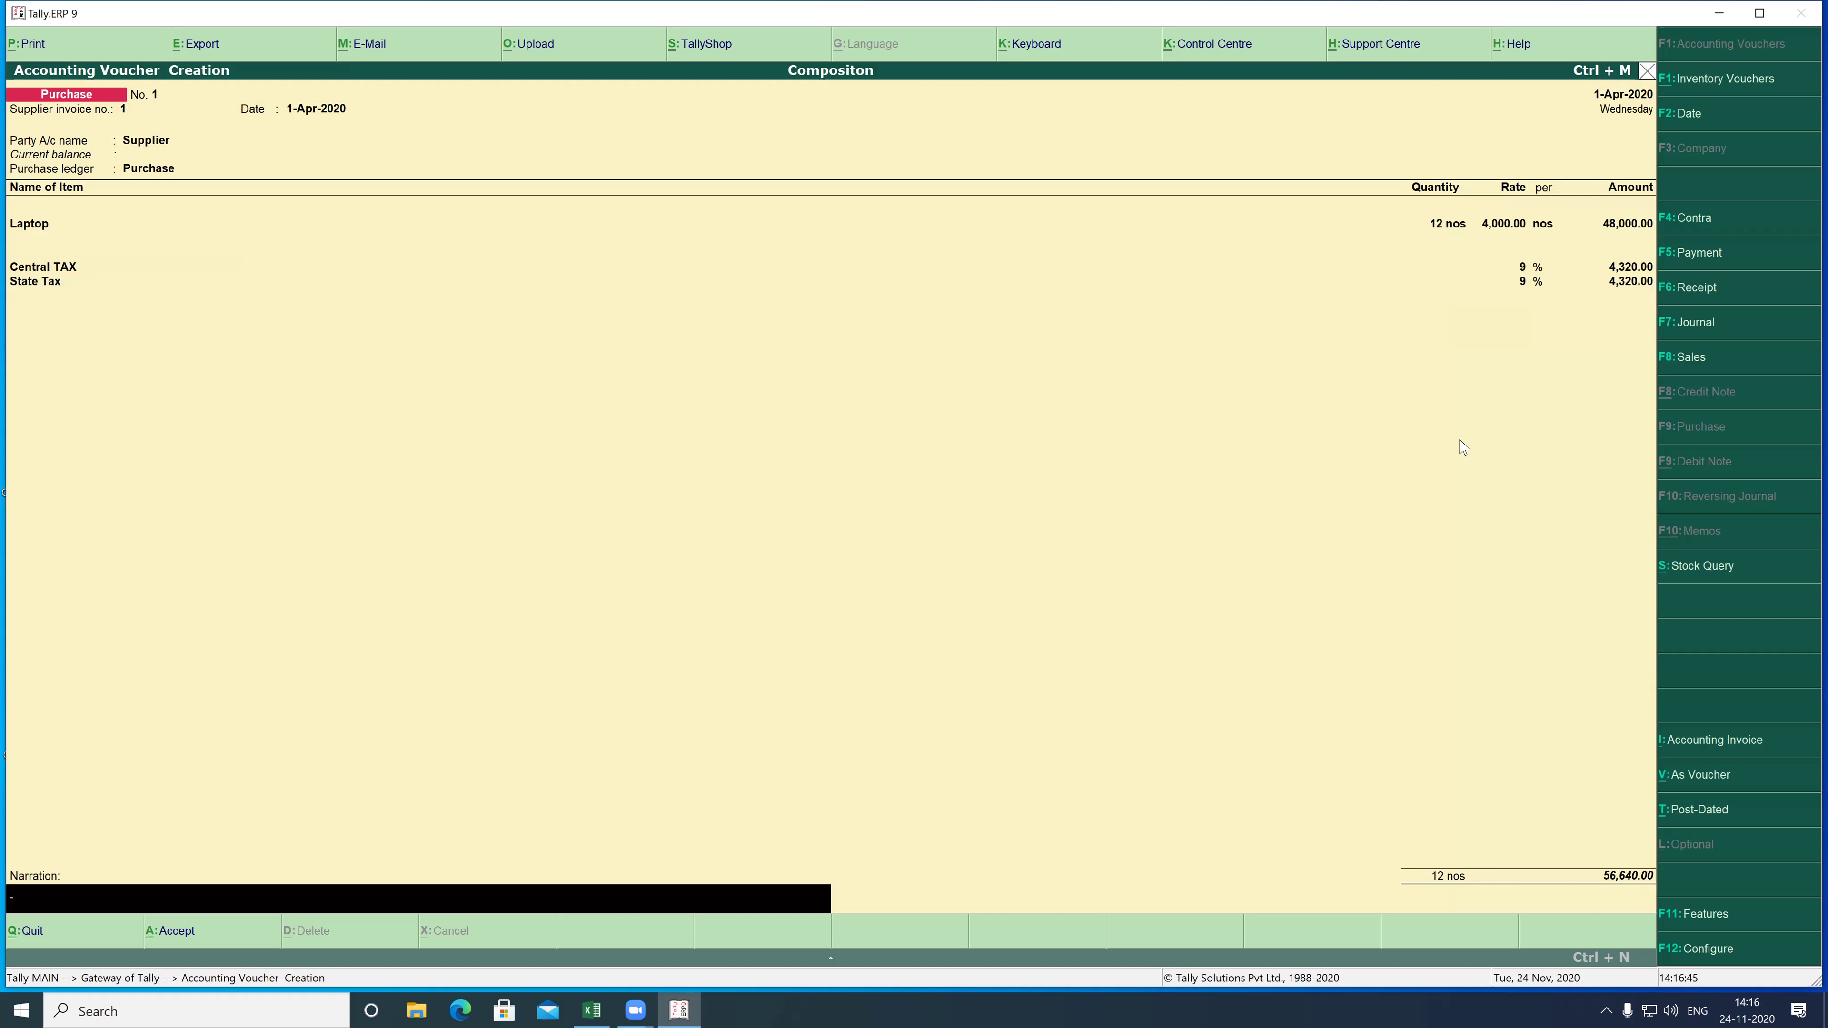
key(Return)
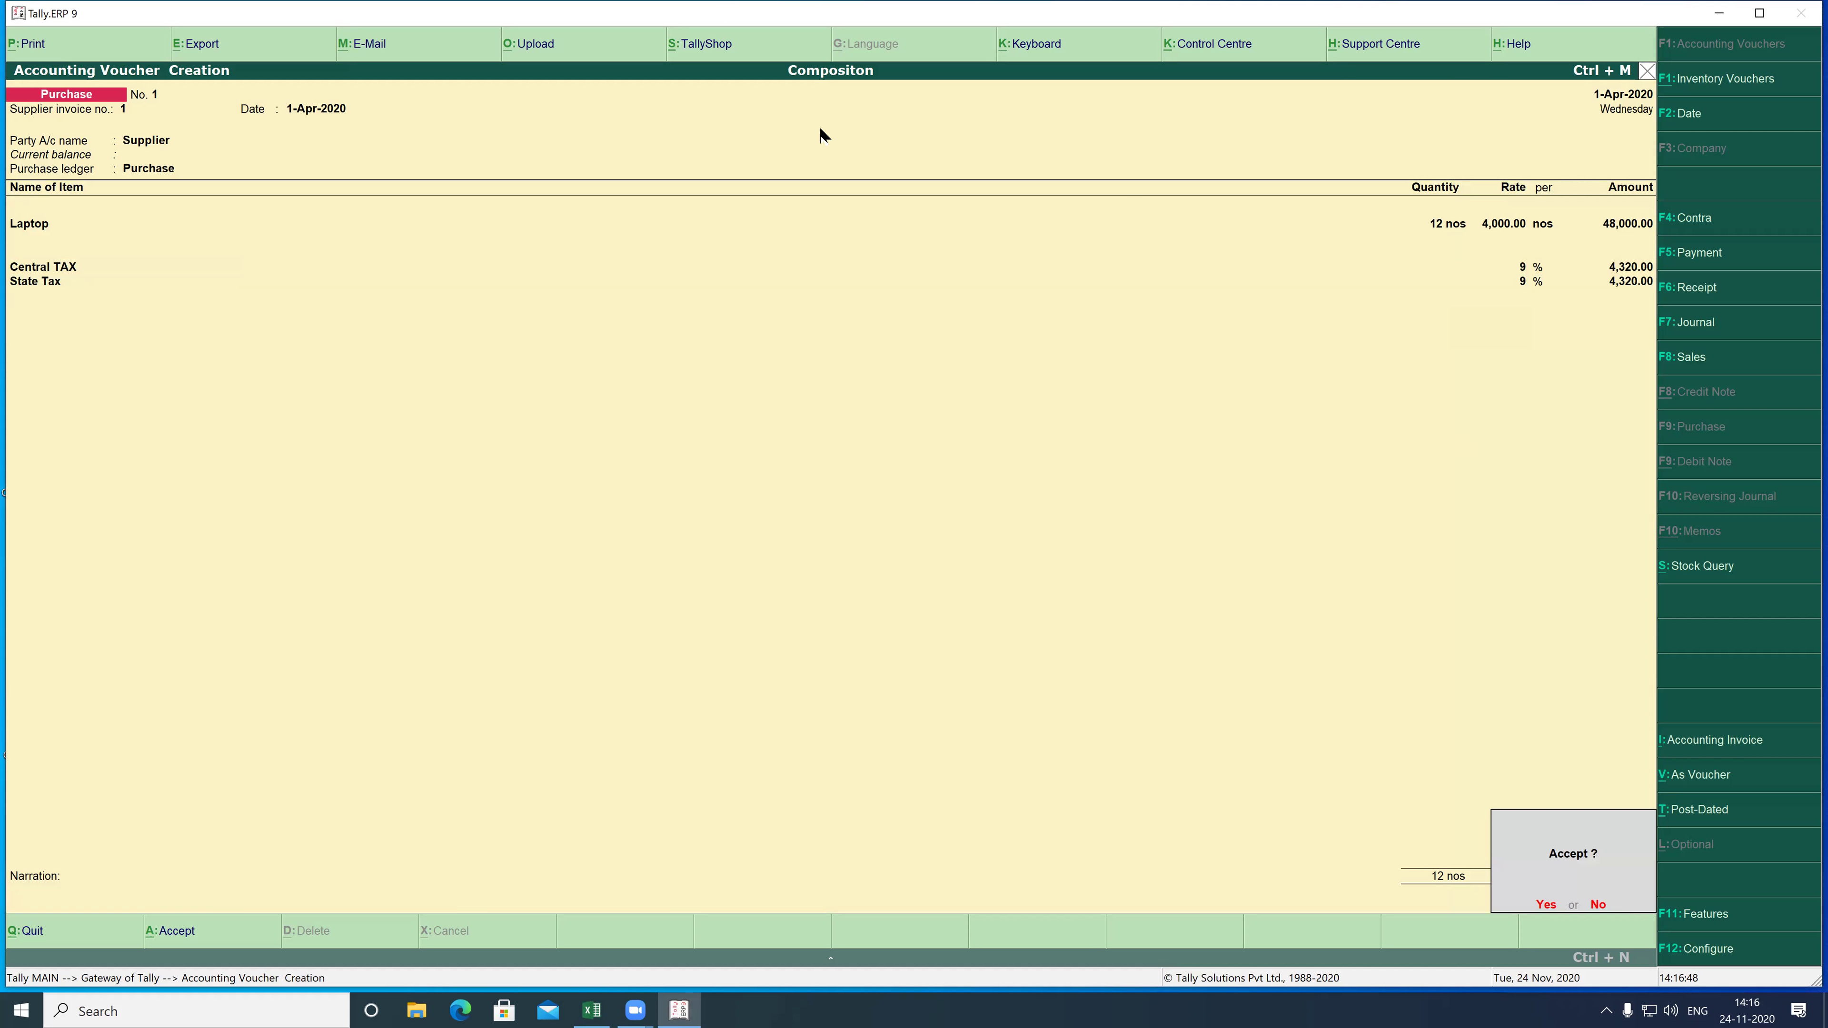
mouse_move(5, 243)
mouse_down()
mouse_move(124, 275)
mouse_move(138, 314)
mouse_up()
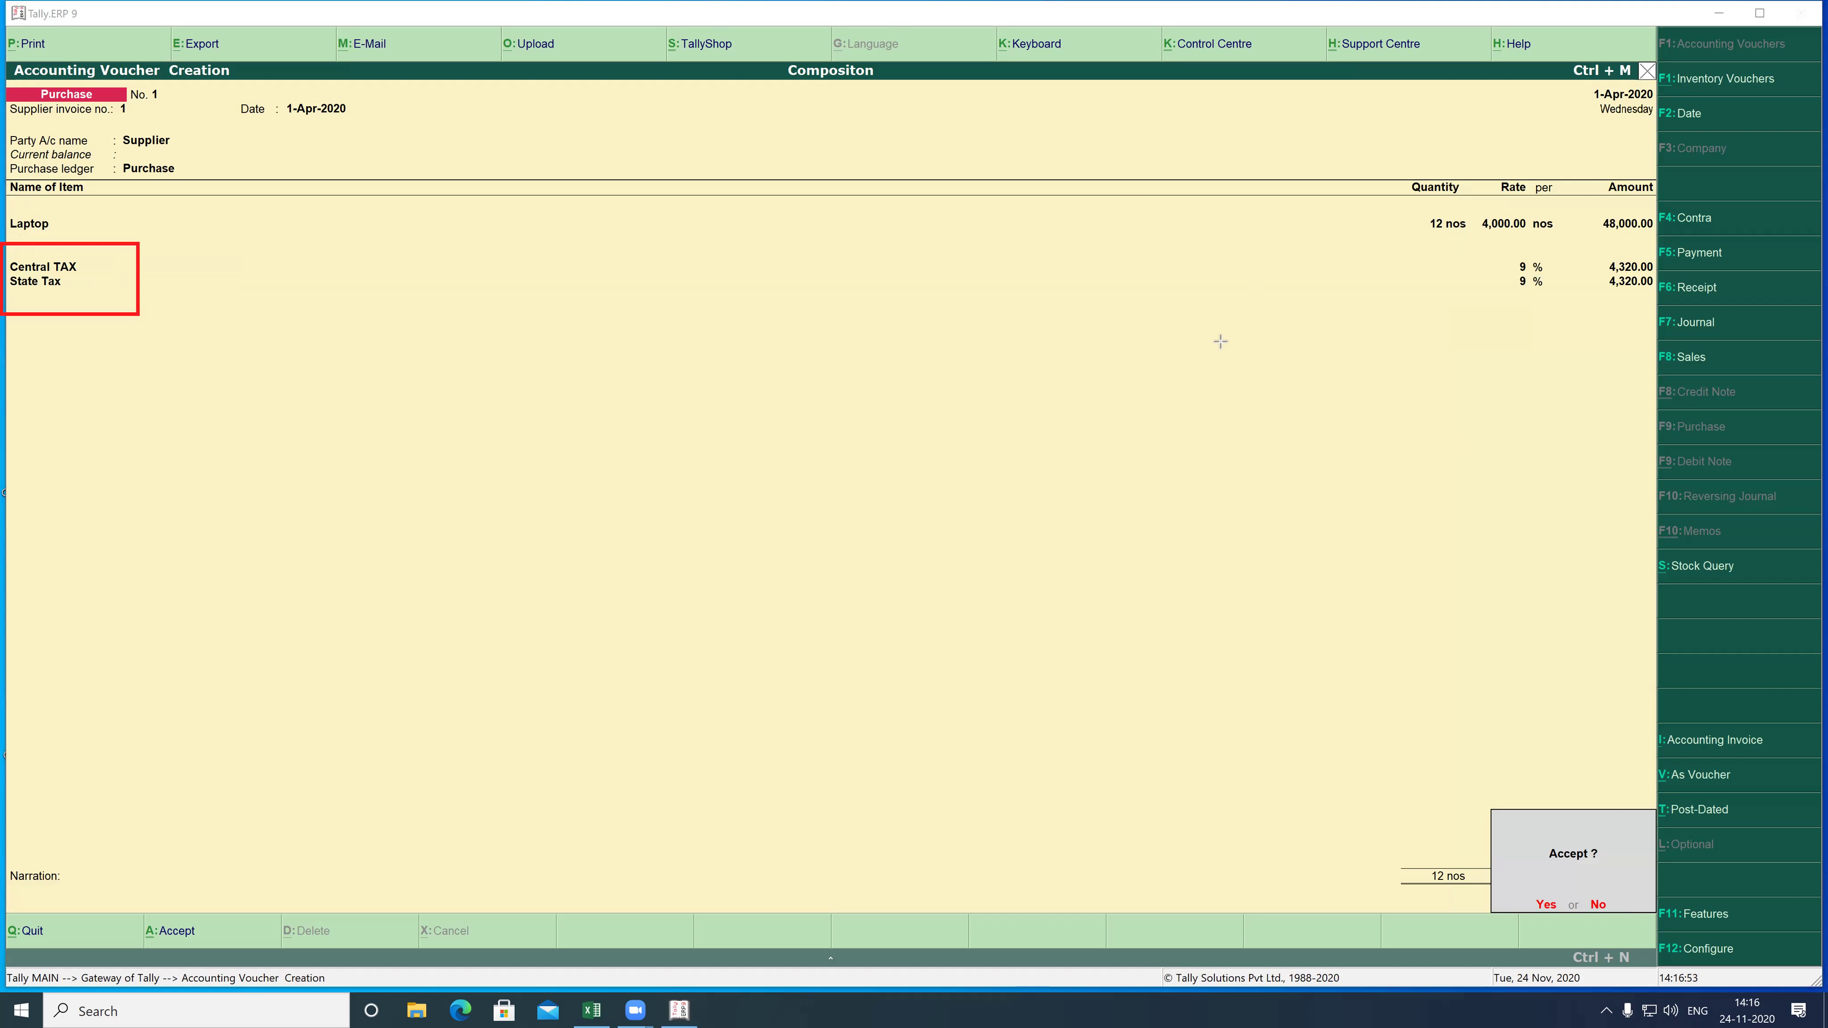
drag(1490, 243, 1663, 315)
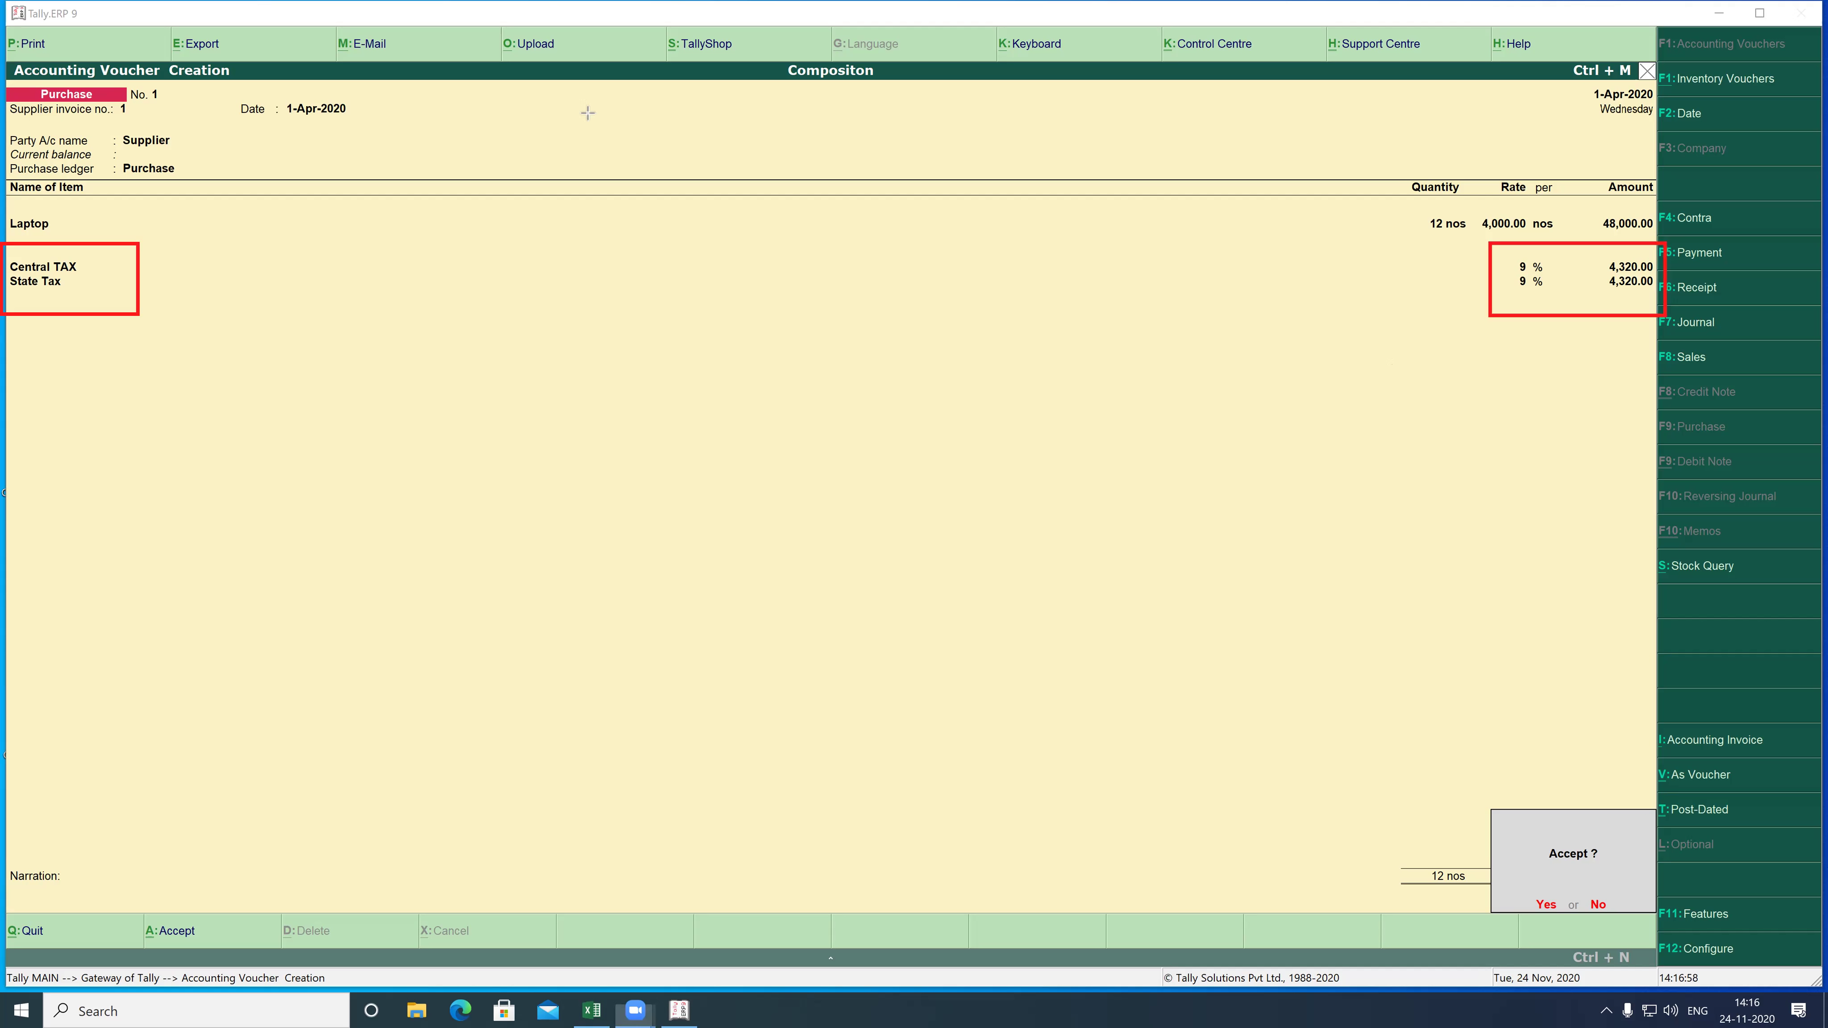
click(1106, 225)
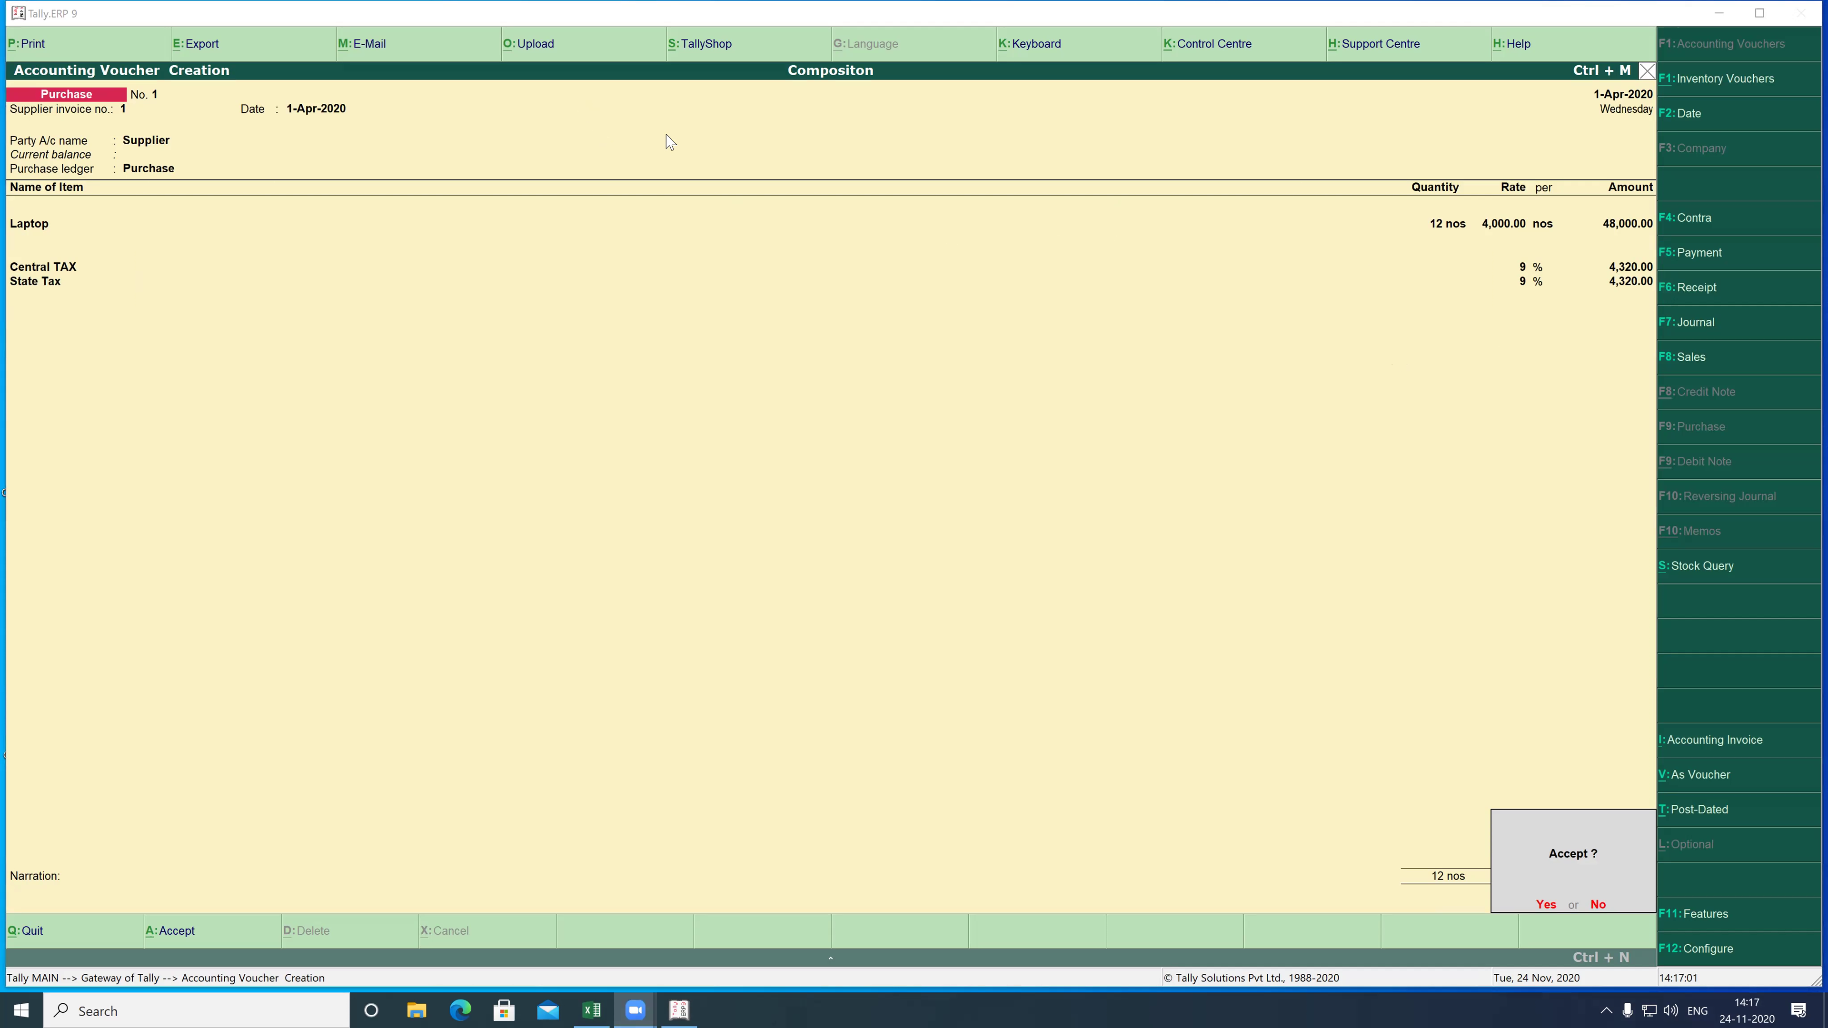
- Save the purchase and start a sales voucher, reference 12, to the customer, skipping party details
key(Return)
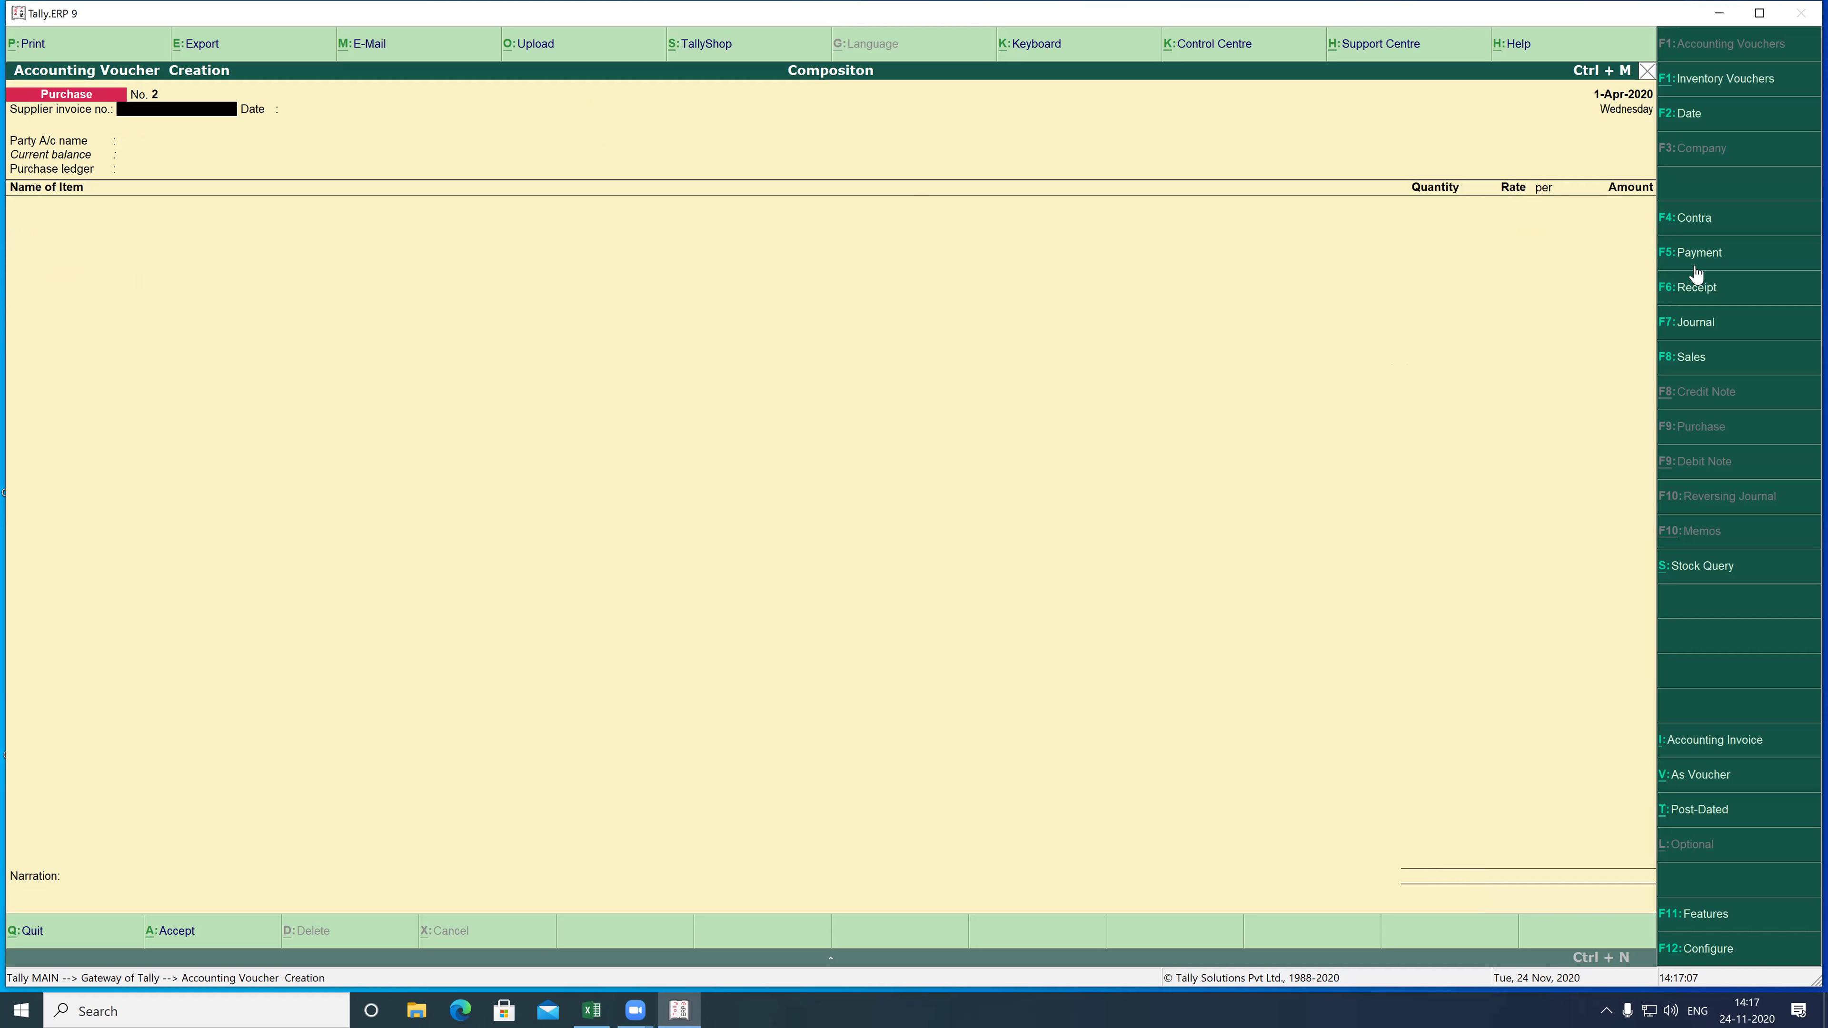
click(1692, 359)
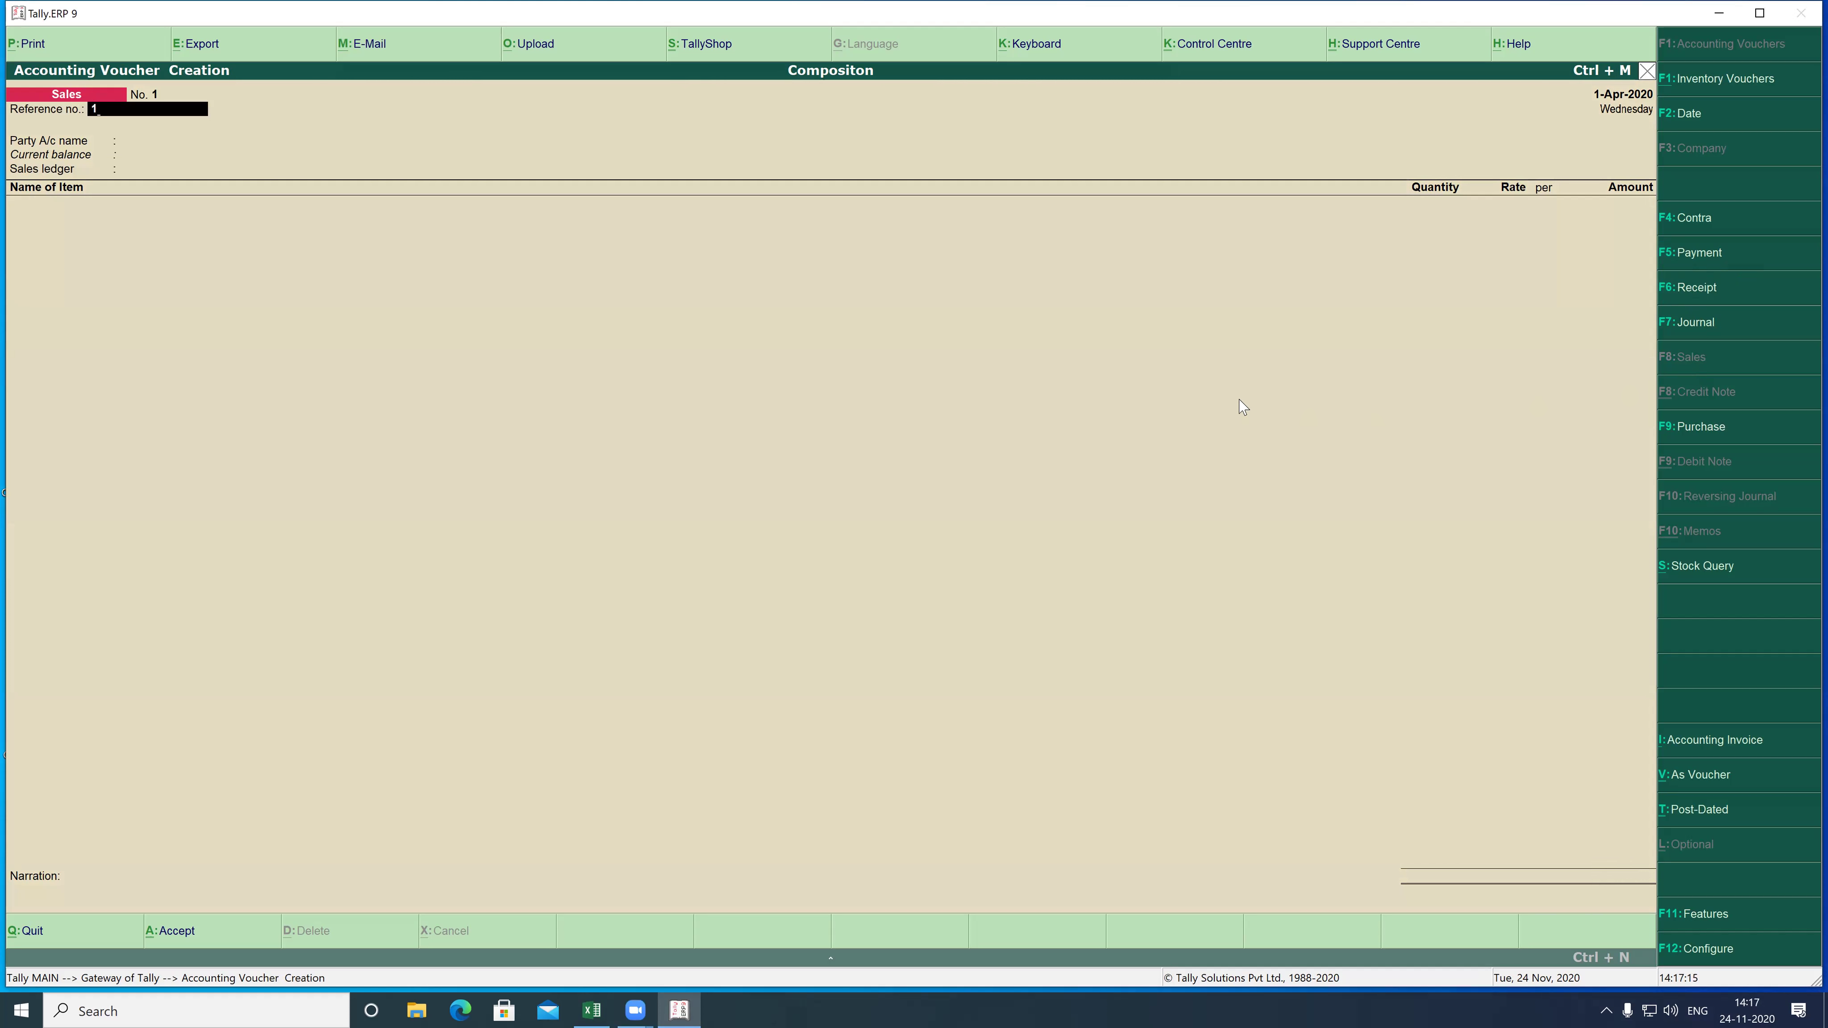
key(Return)
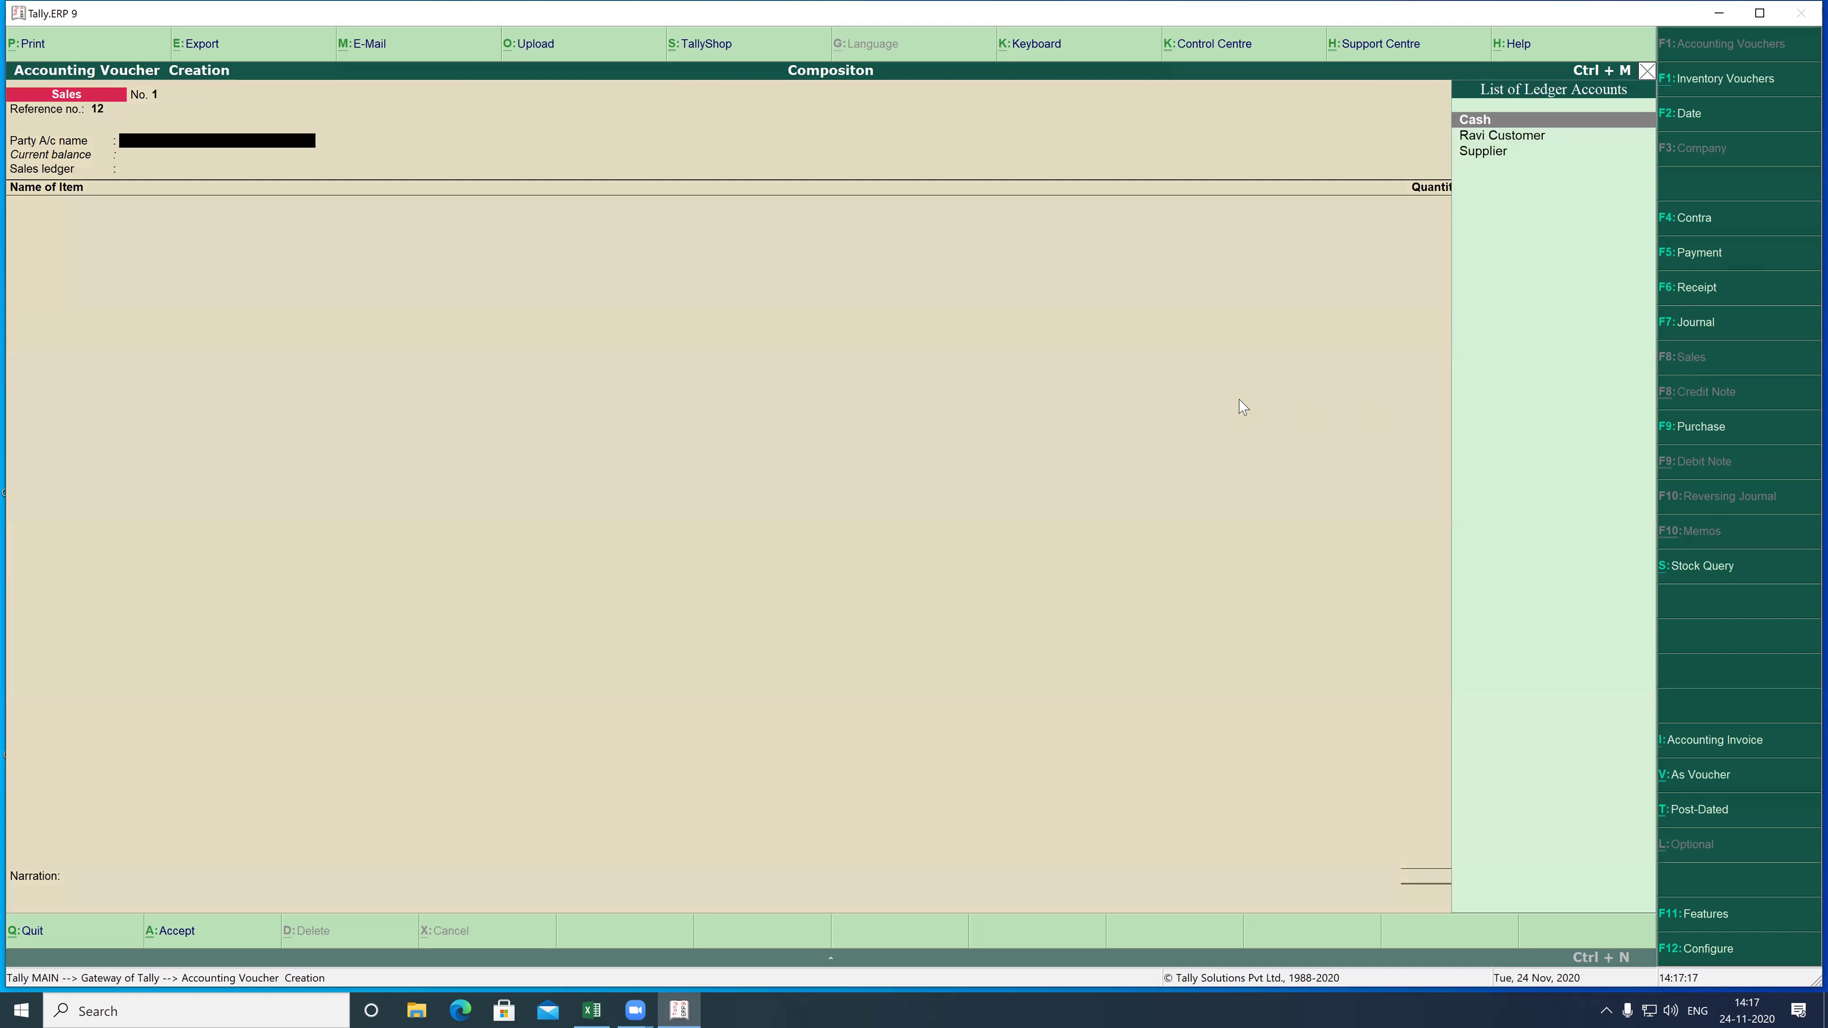
key(Down)
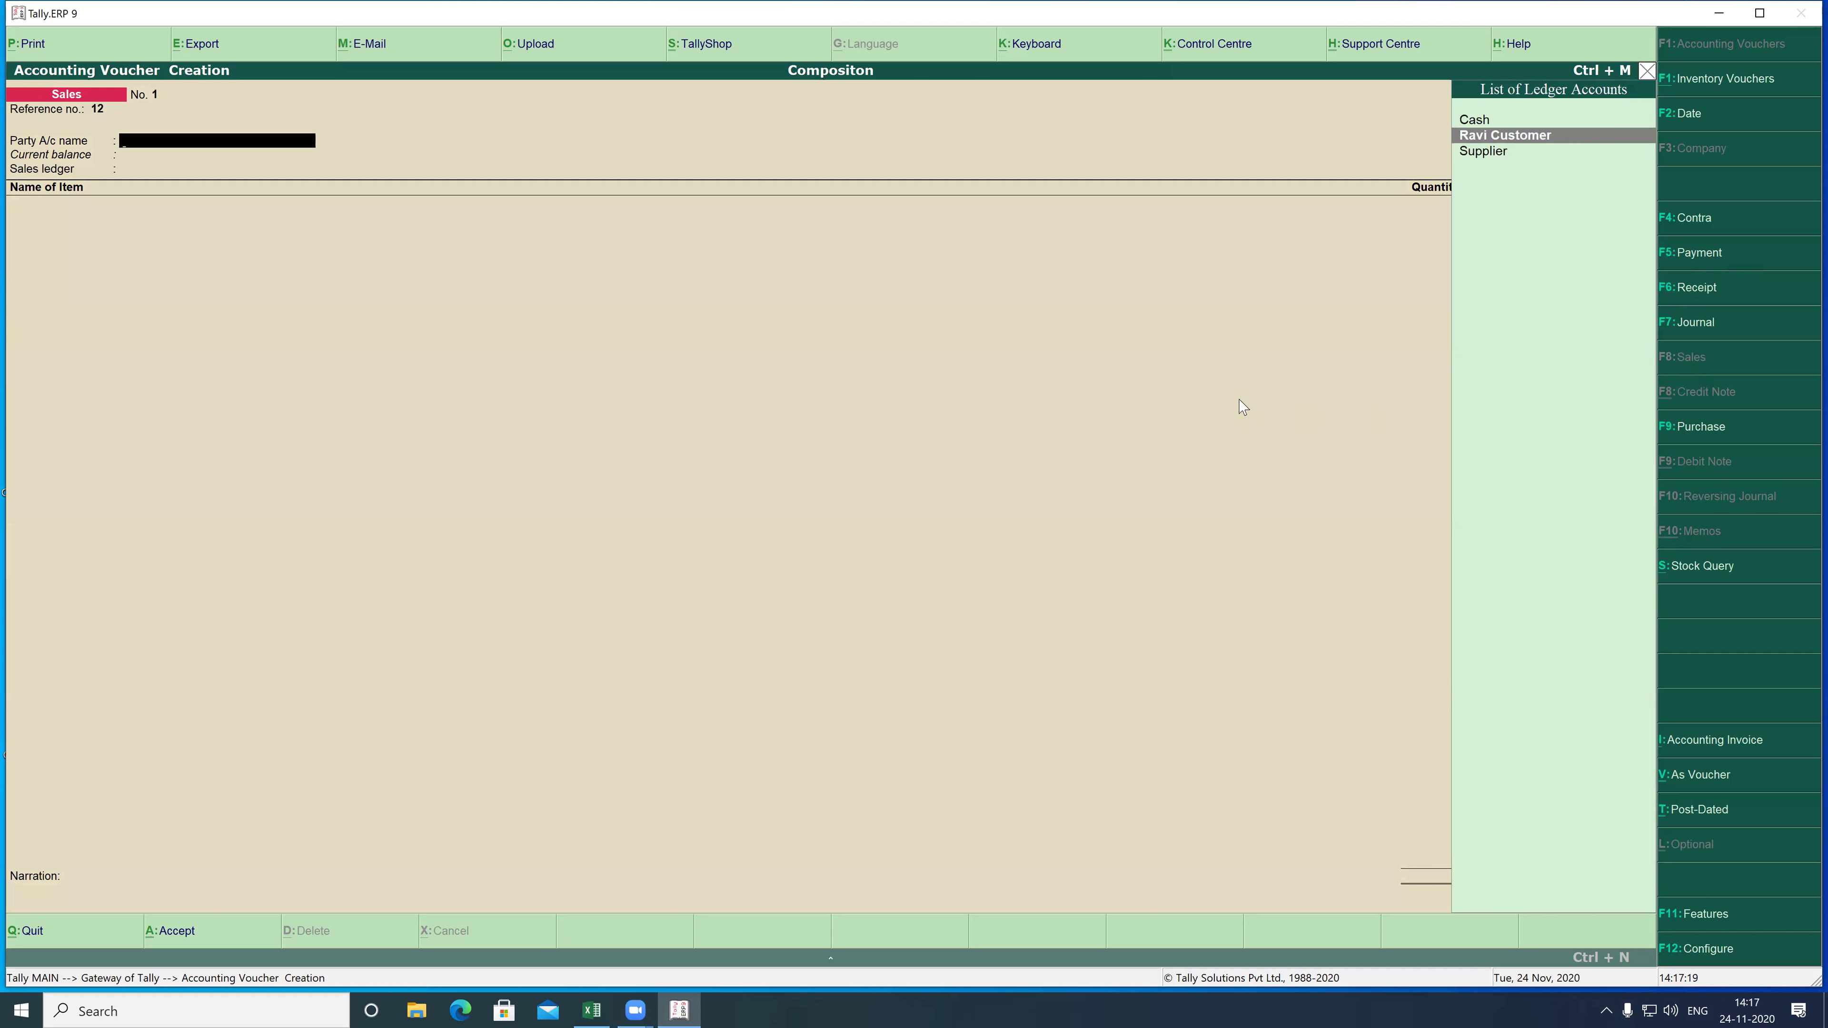
key(Down)
key(Up)
key(Return)
key(Return)
key(Return)
key(Return)
key(Return)
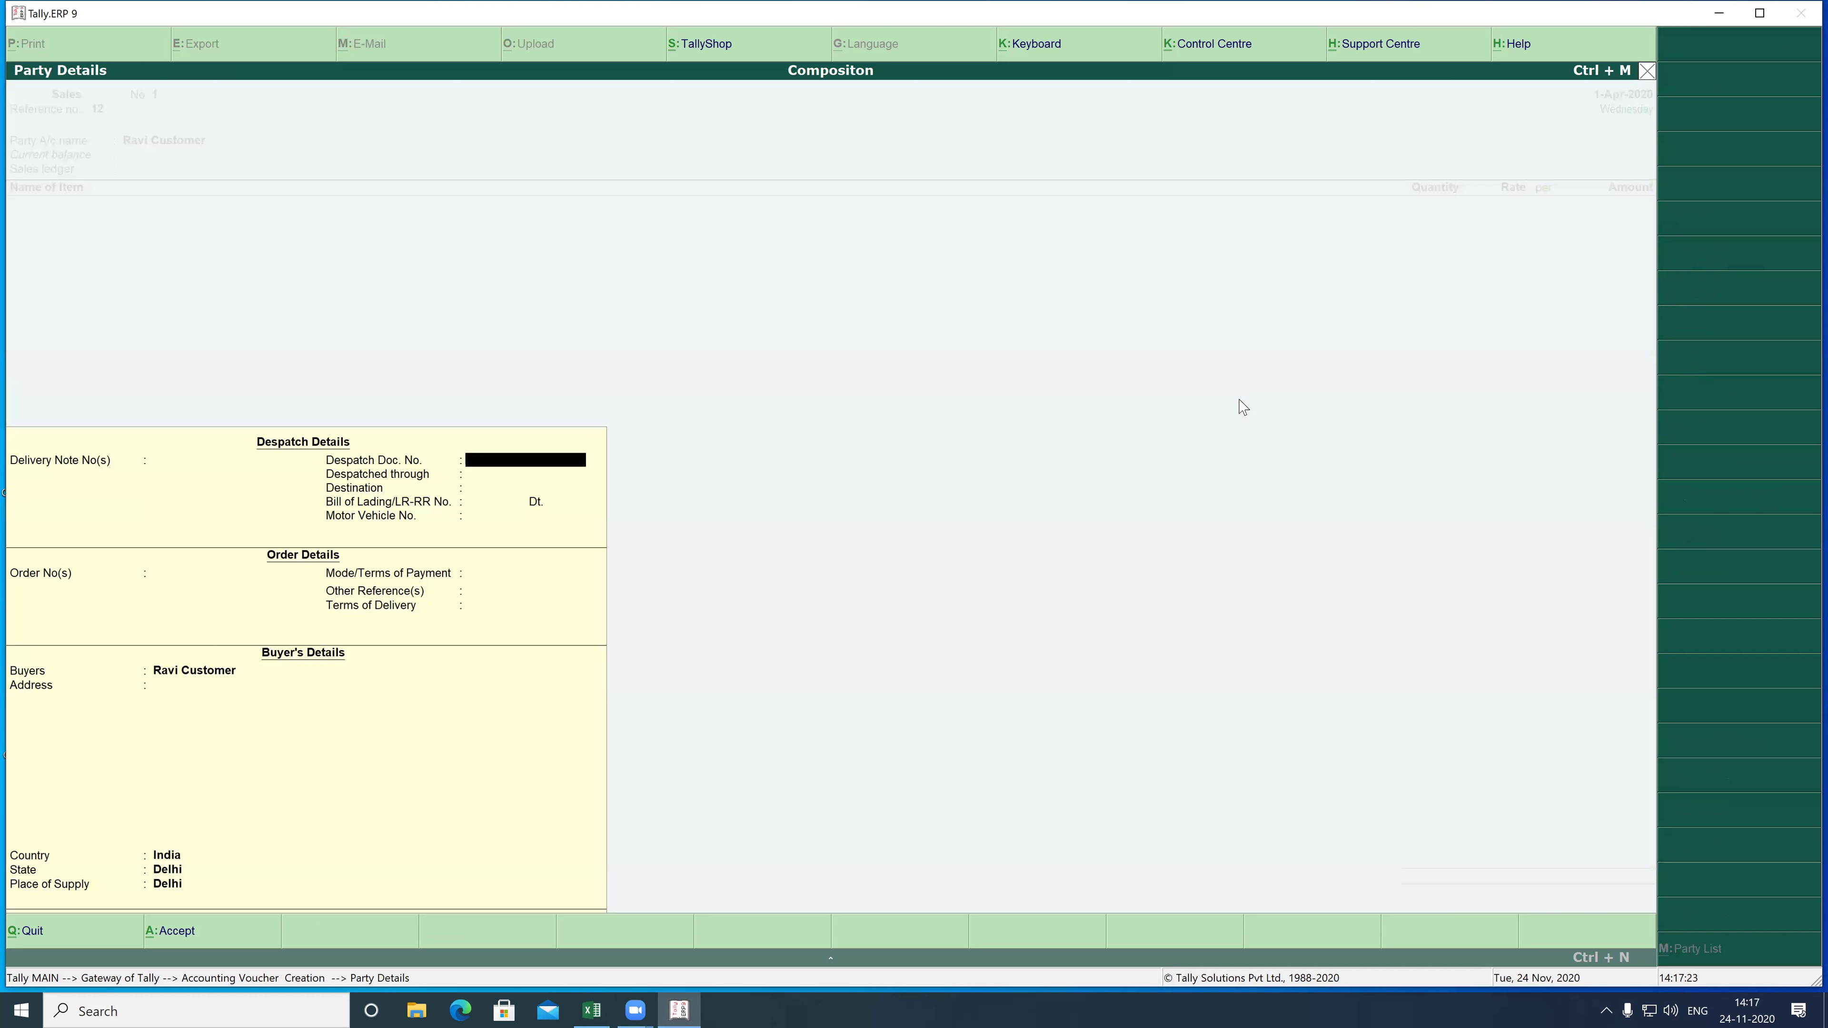
key(Return)
key(Return)
key(Return)
key(Return)
key(Return)
key(Return)
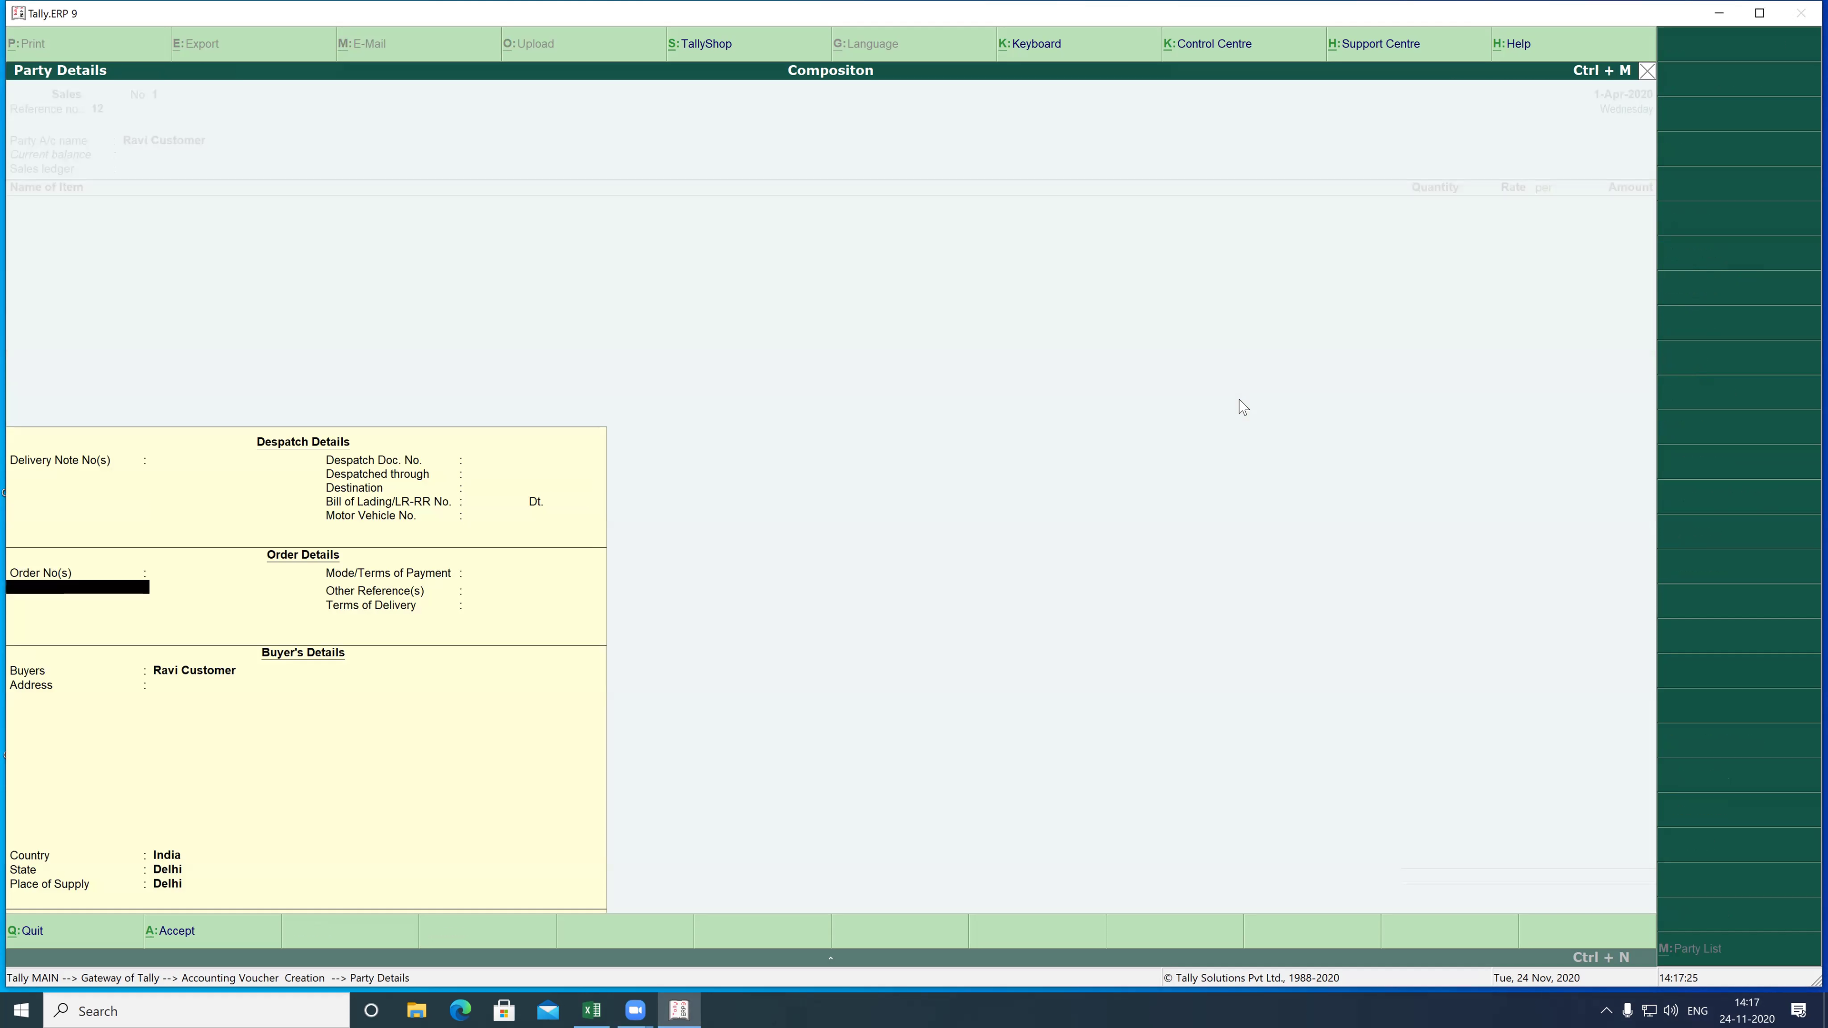
key(Return)
key(Return)
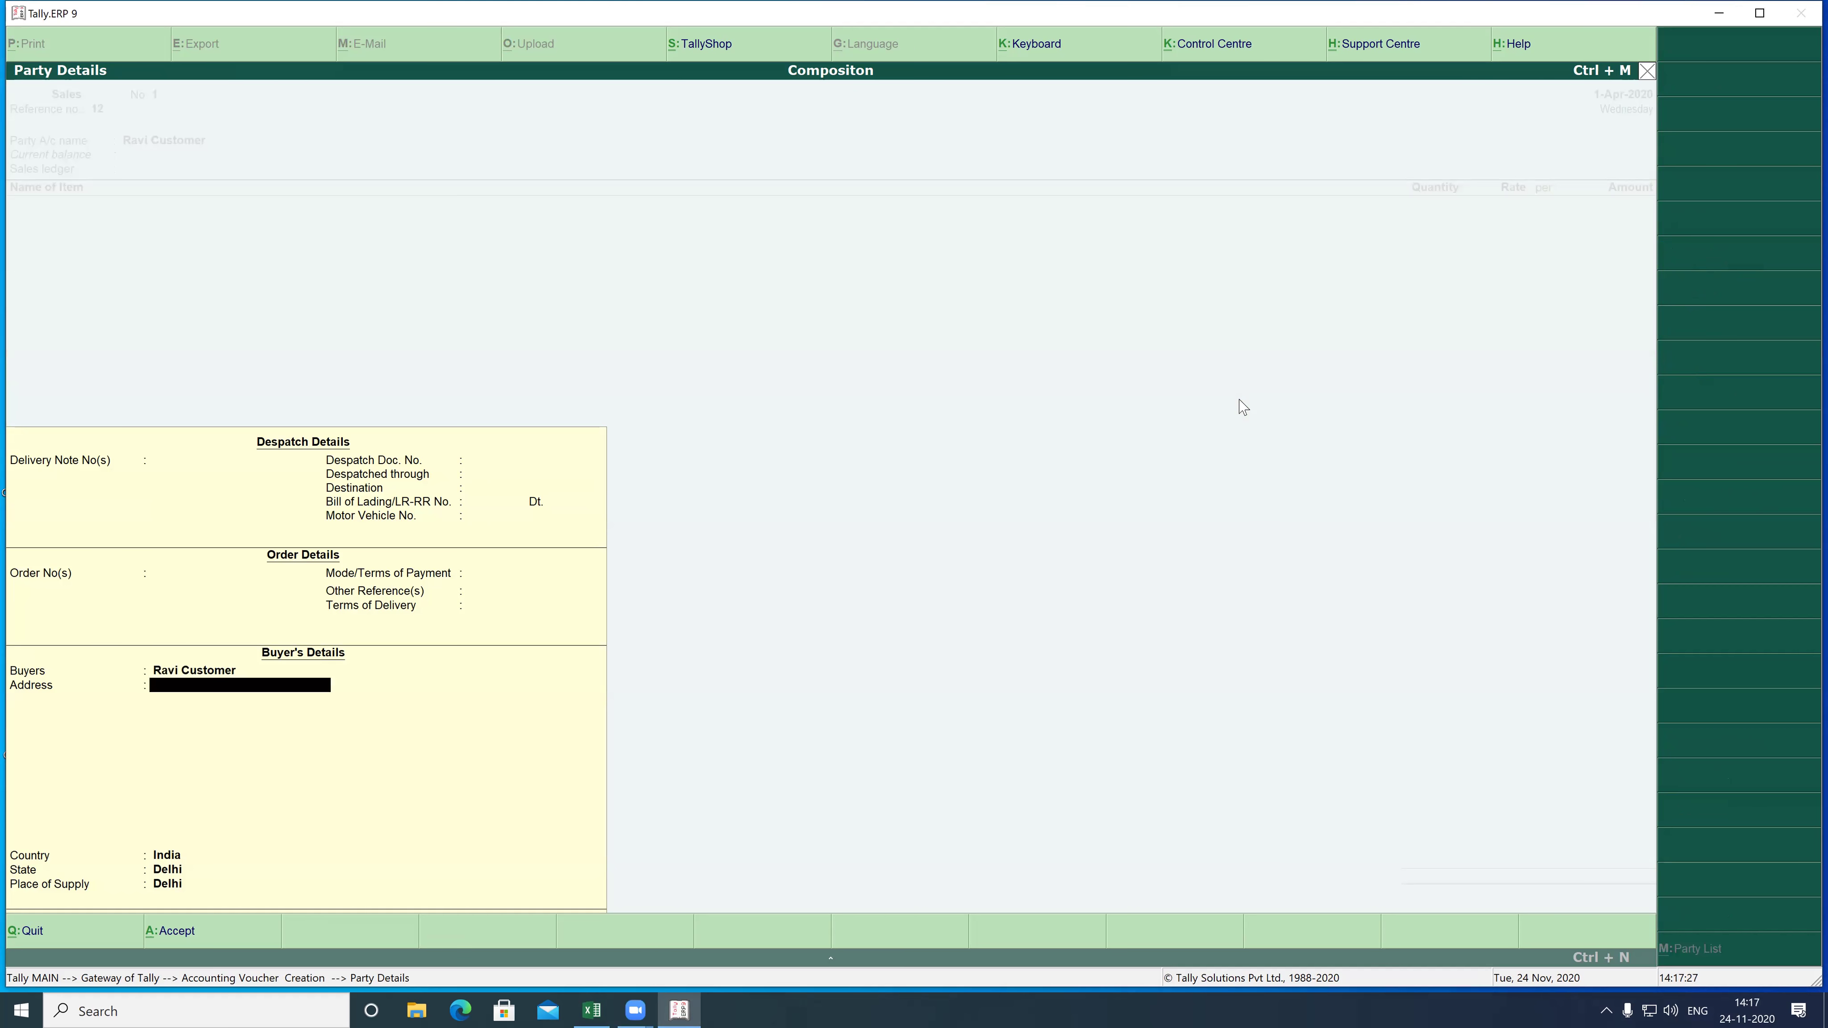
key(Return)
key(Return)
key(Return)
key(Return)
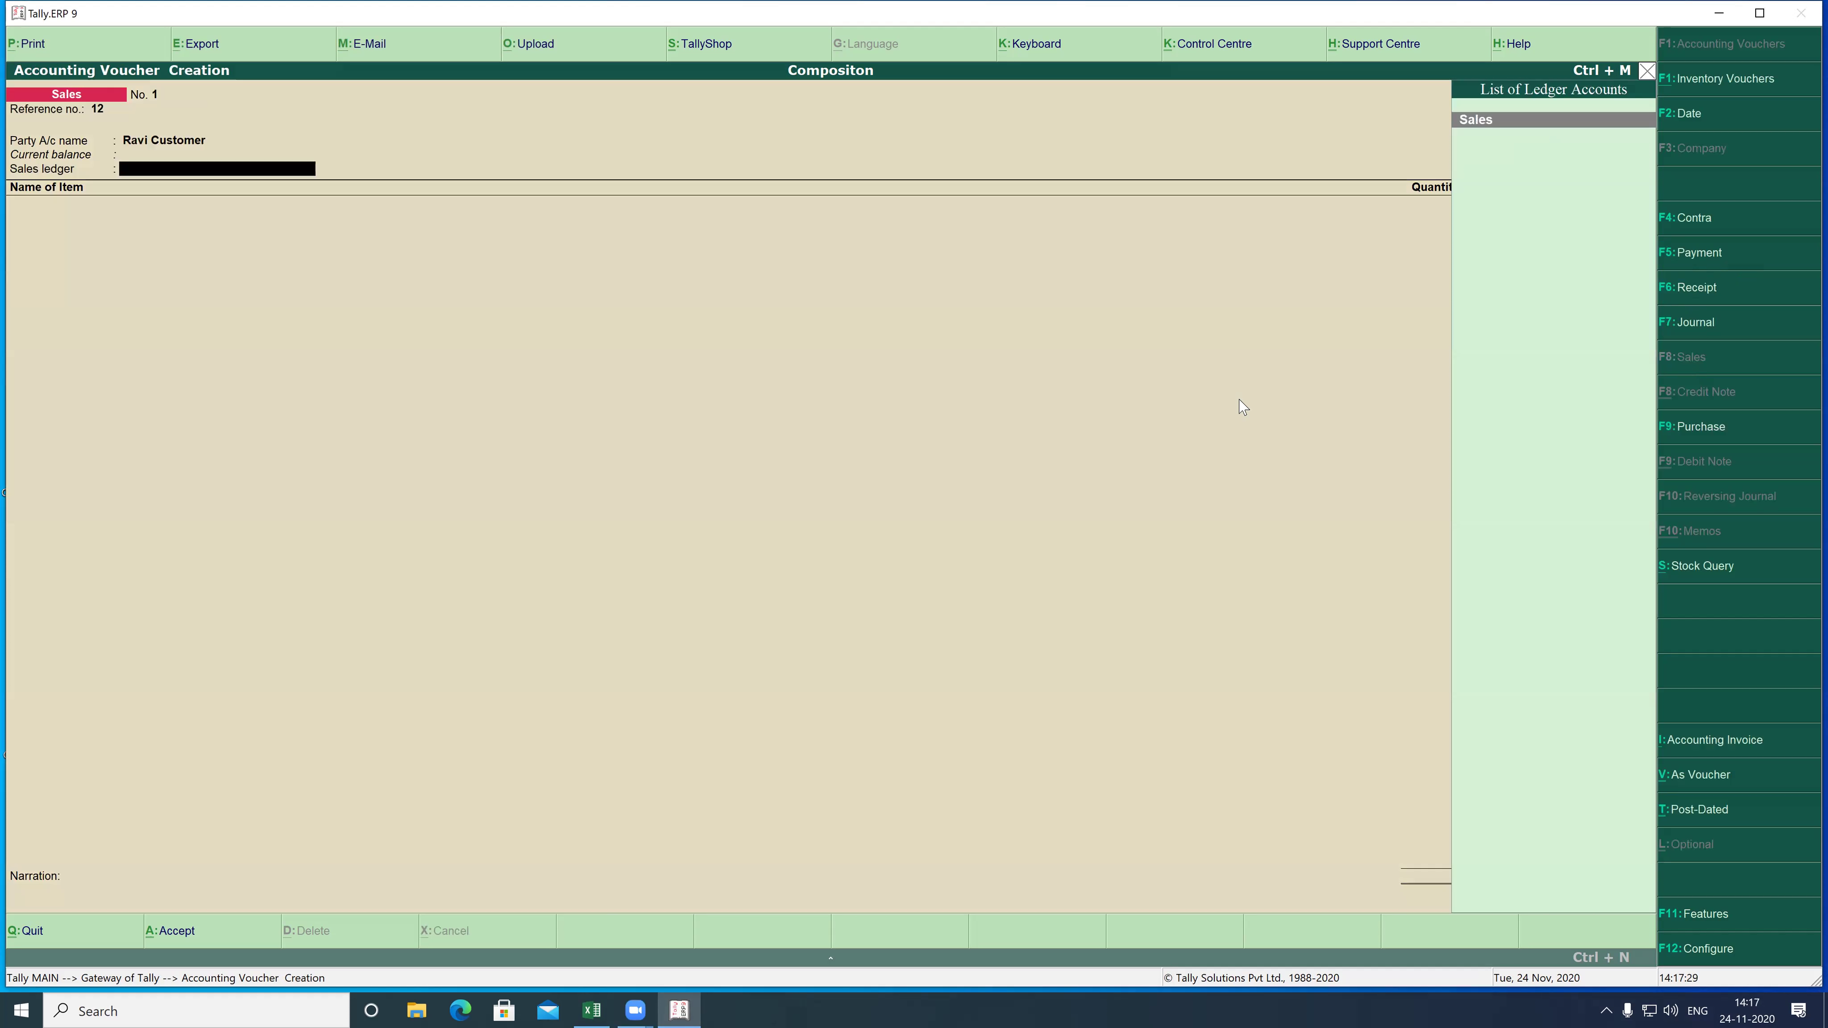
key(Return)
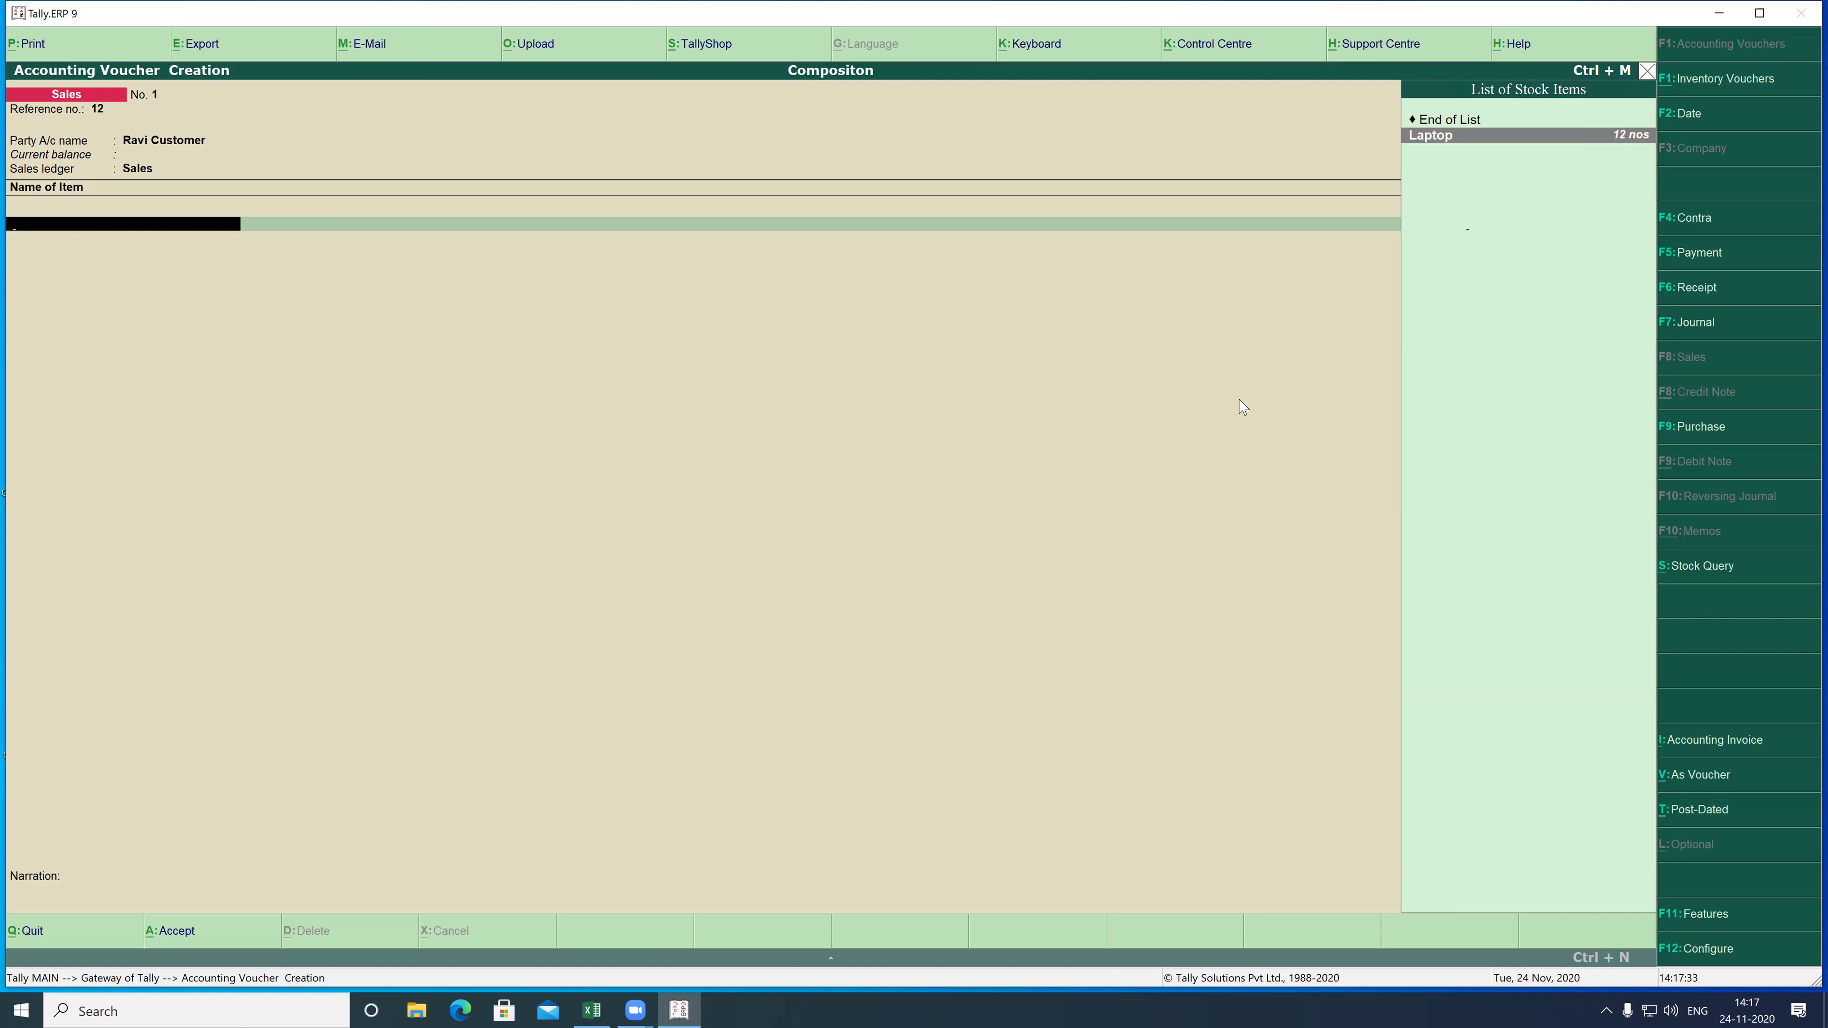
- Sell 6 nos of Laptop at 20,000 each, totalling 1,20,000
key(Return)
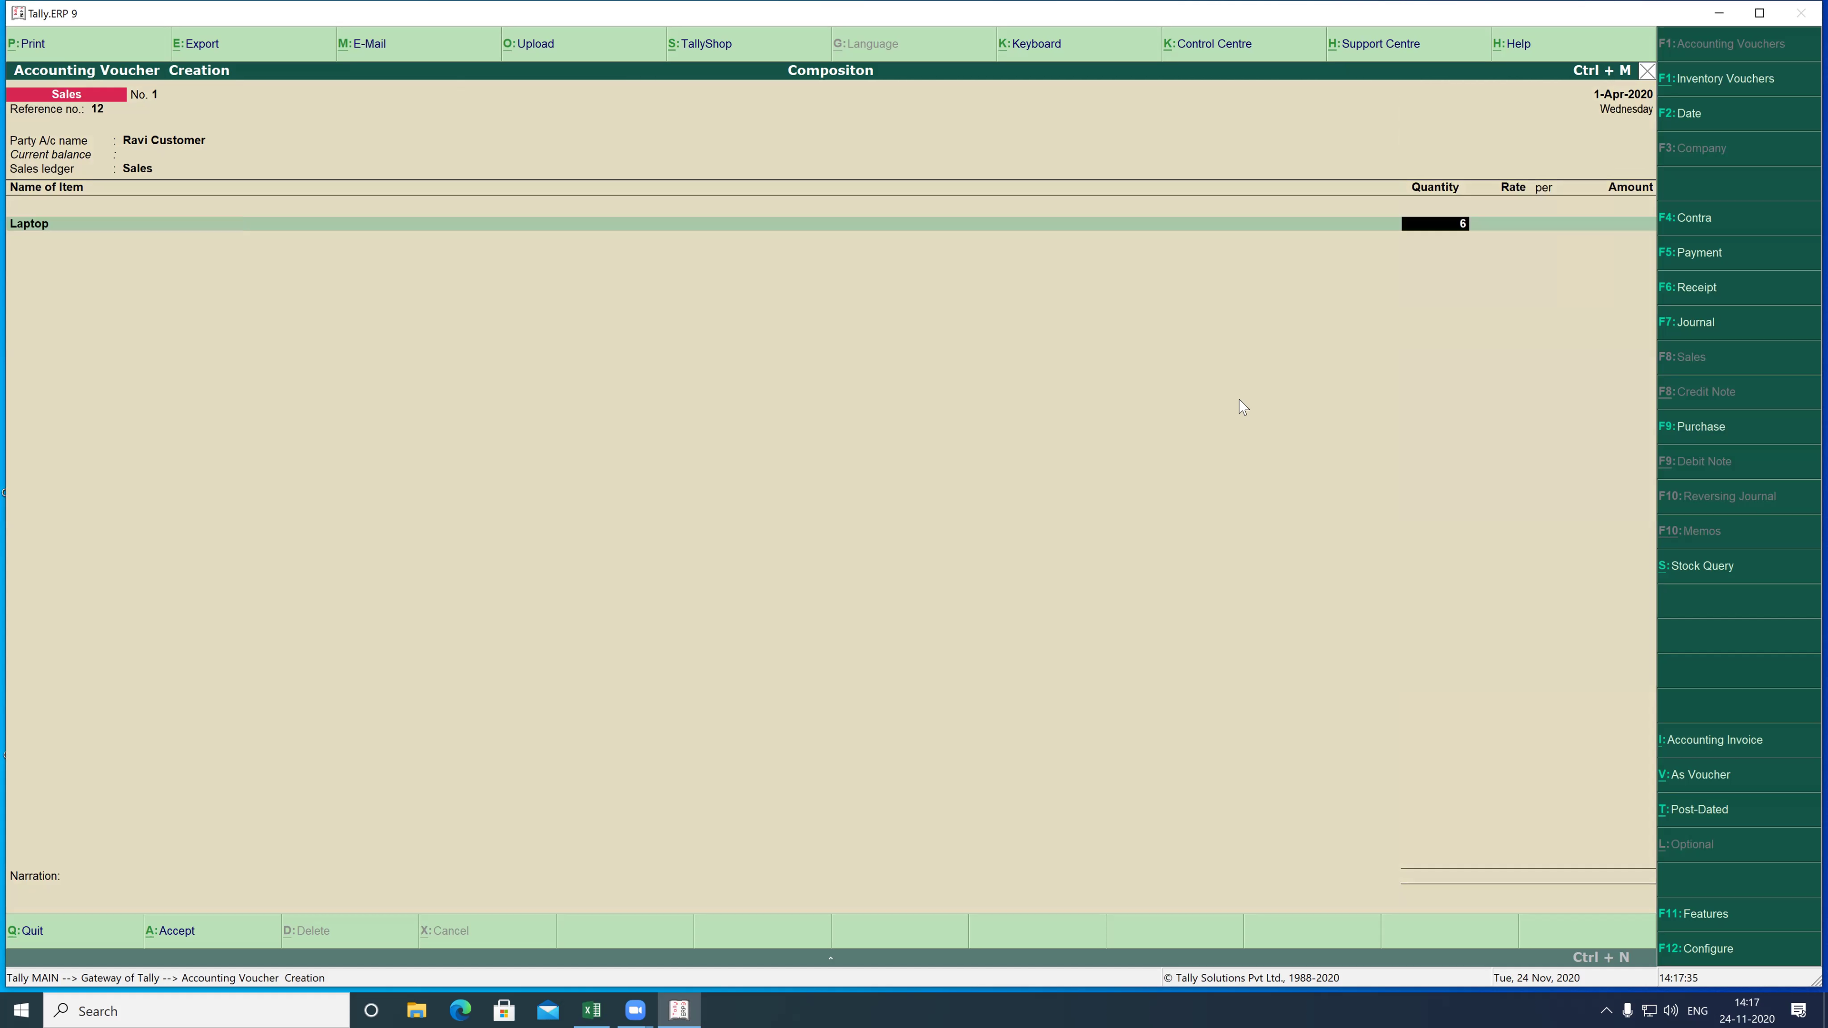
text(6)
key(Return)
text(20000)
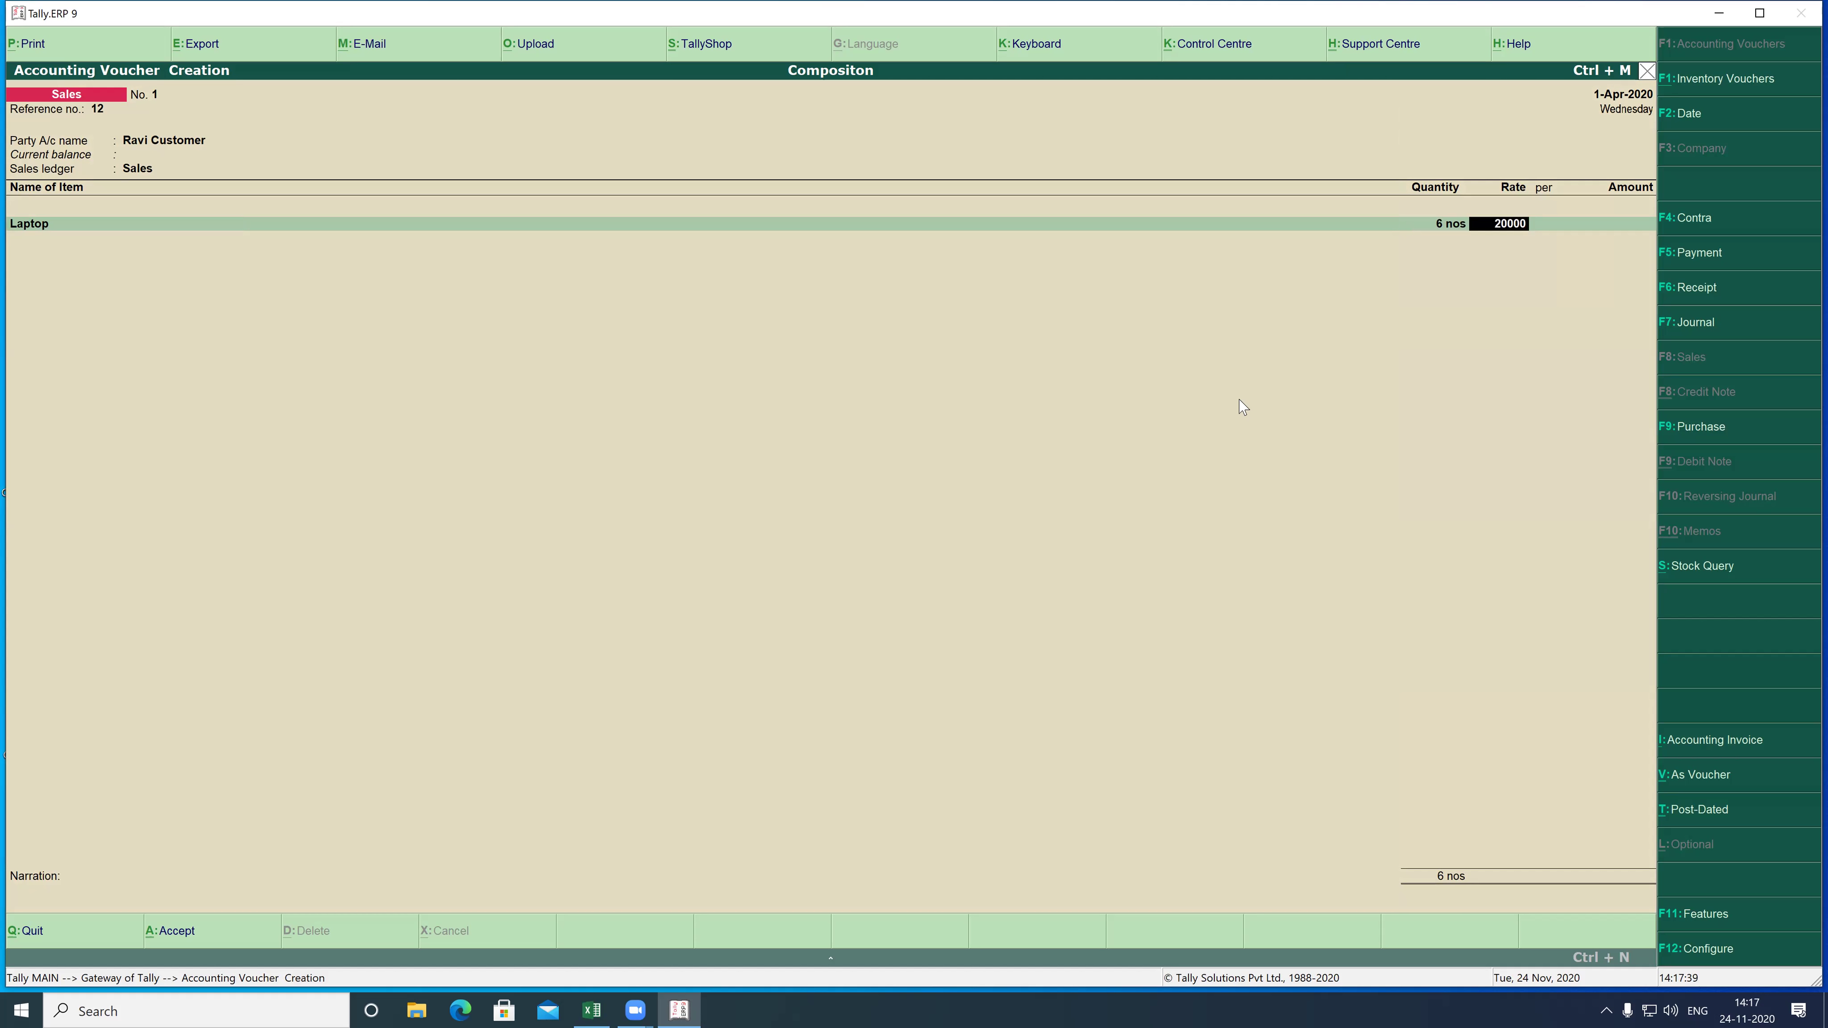
key(Return)
key(Return)
key(Return)
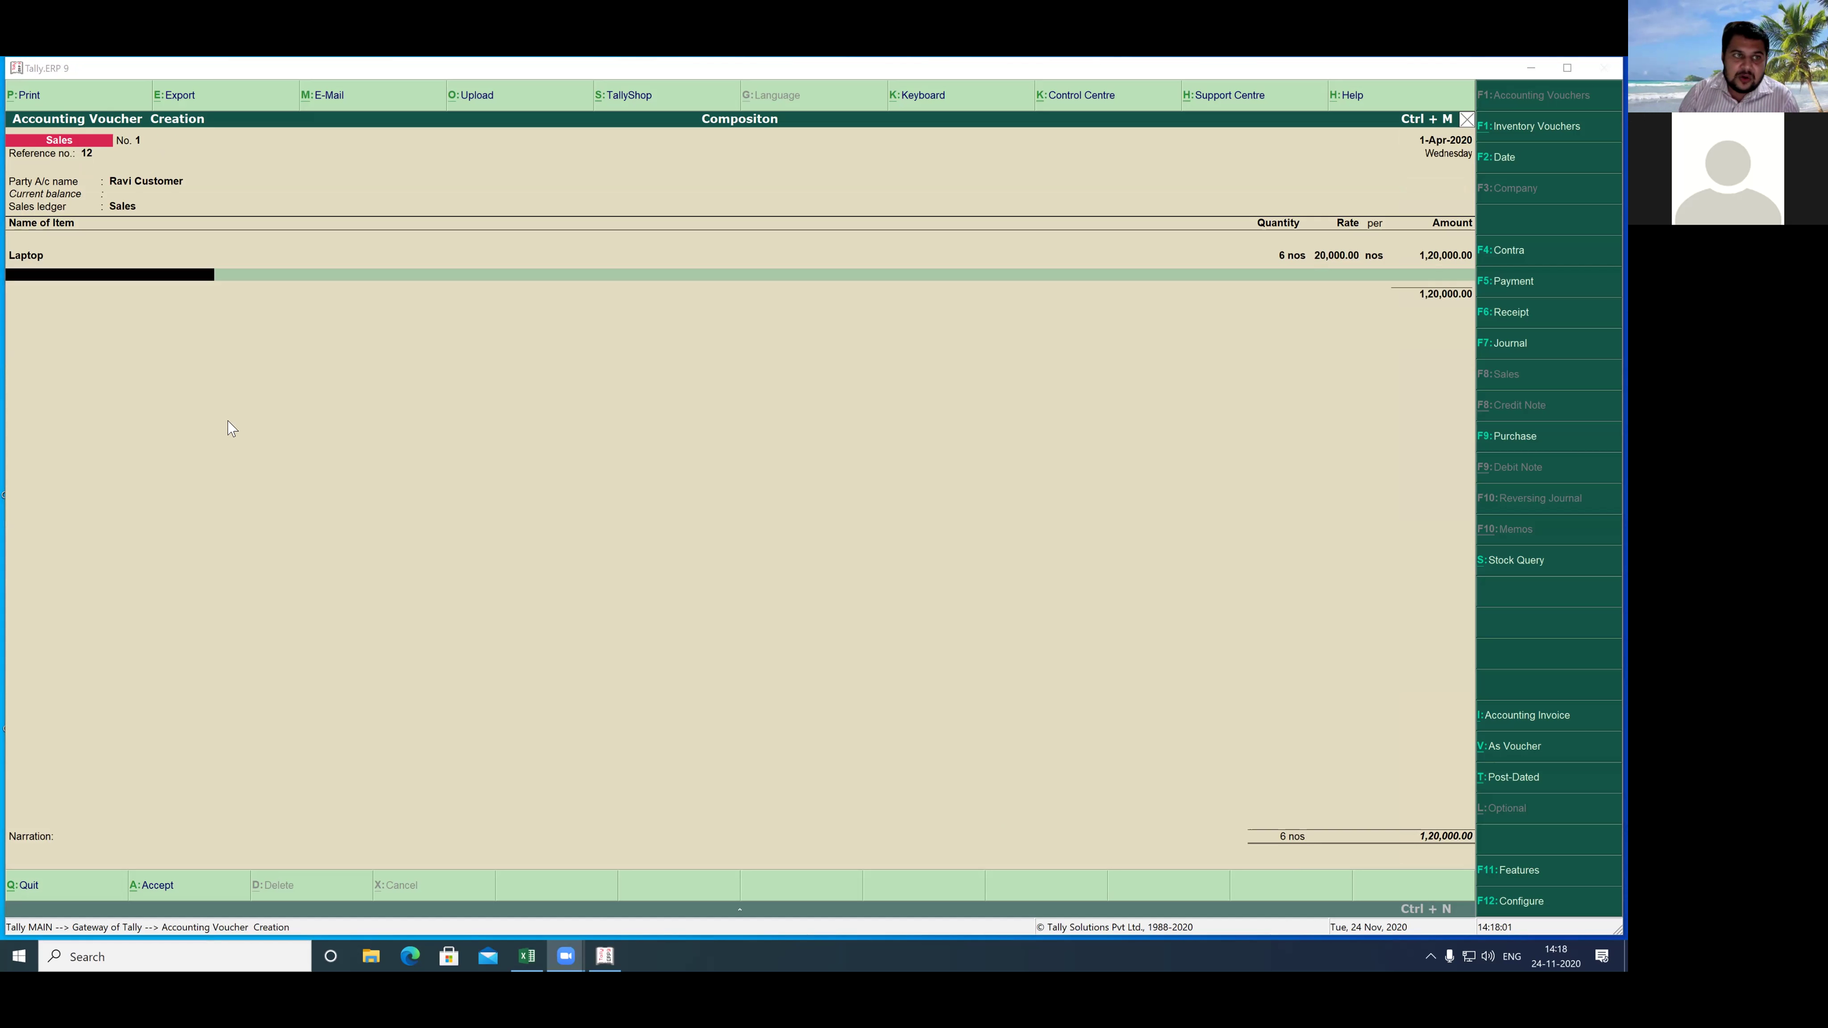
- Save the Laptop sales voucher and exit voucher entry
click(249, 453)
key(Return)
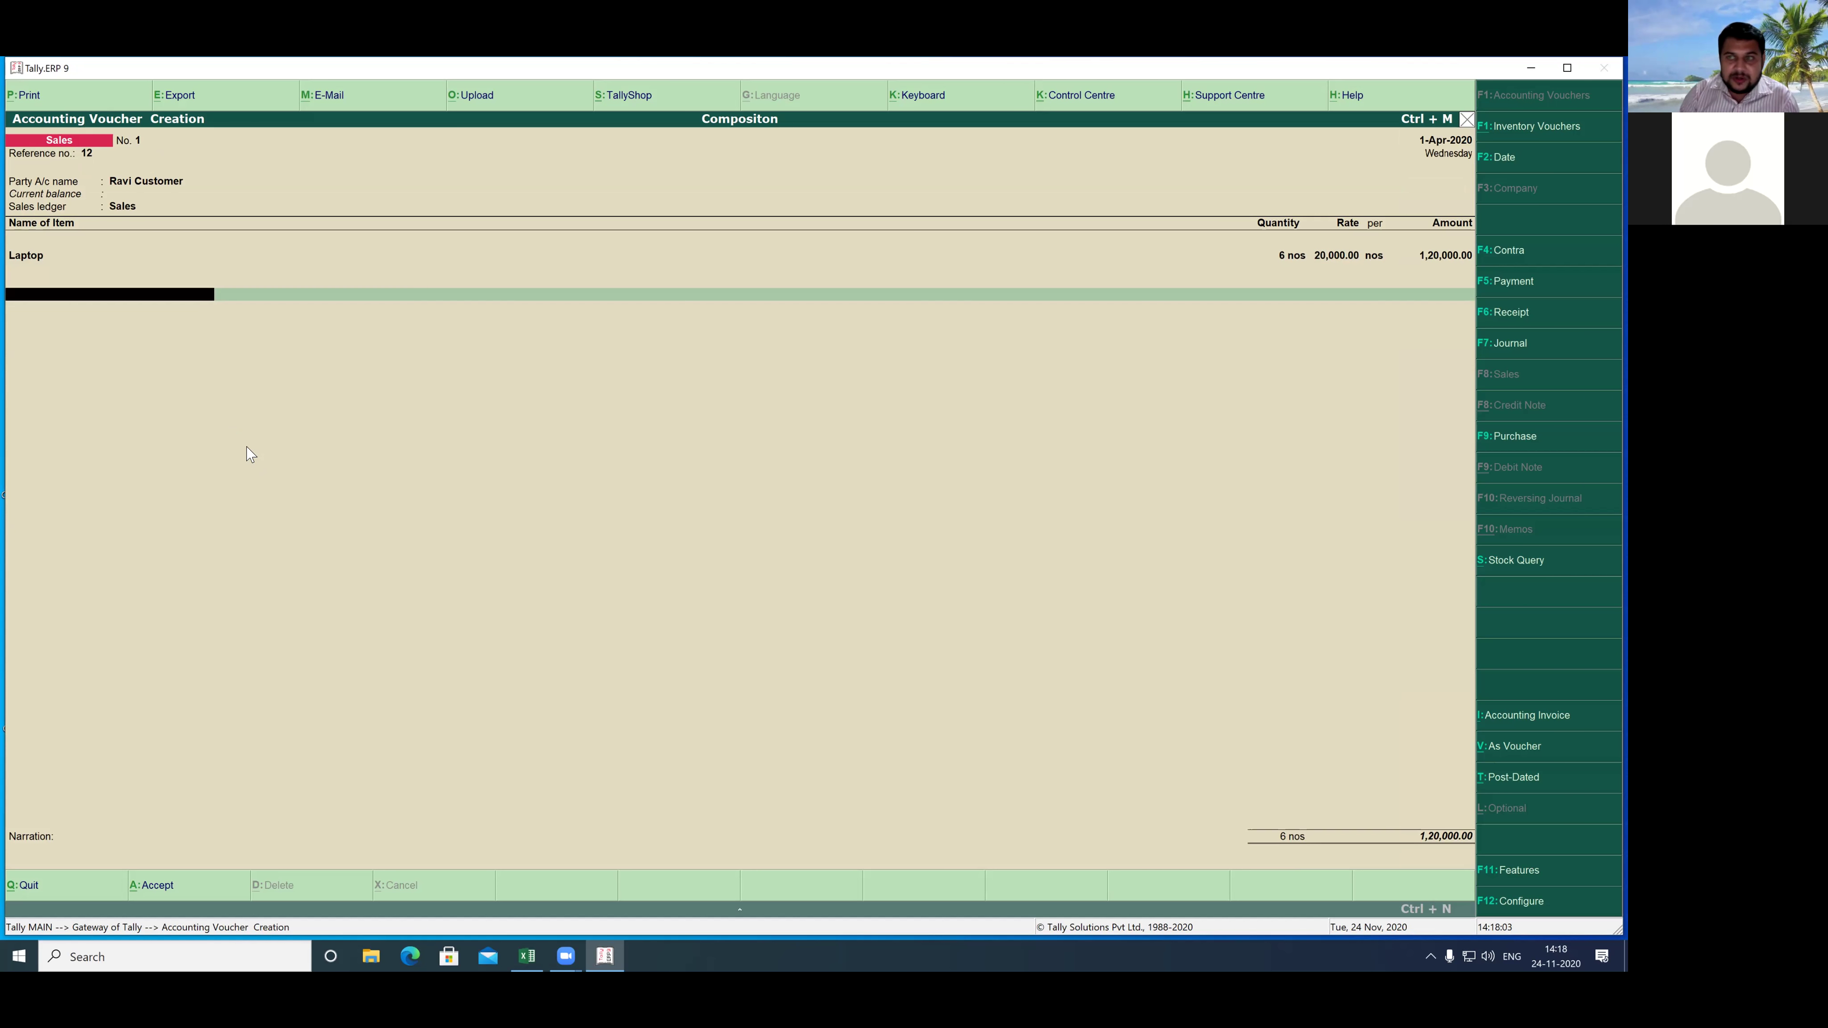
key(Return)
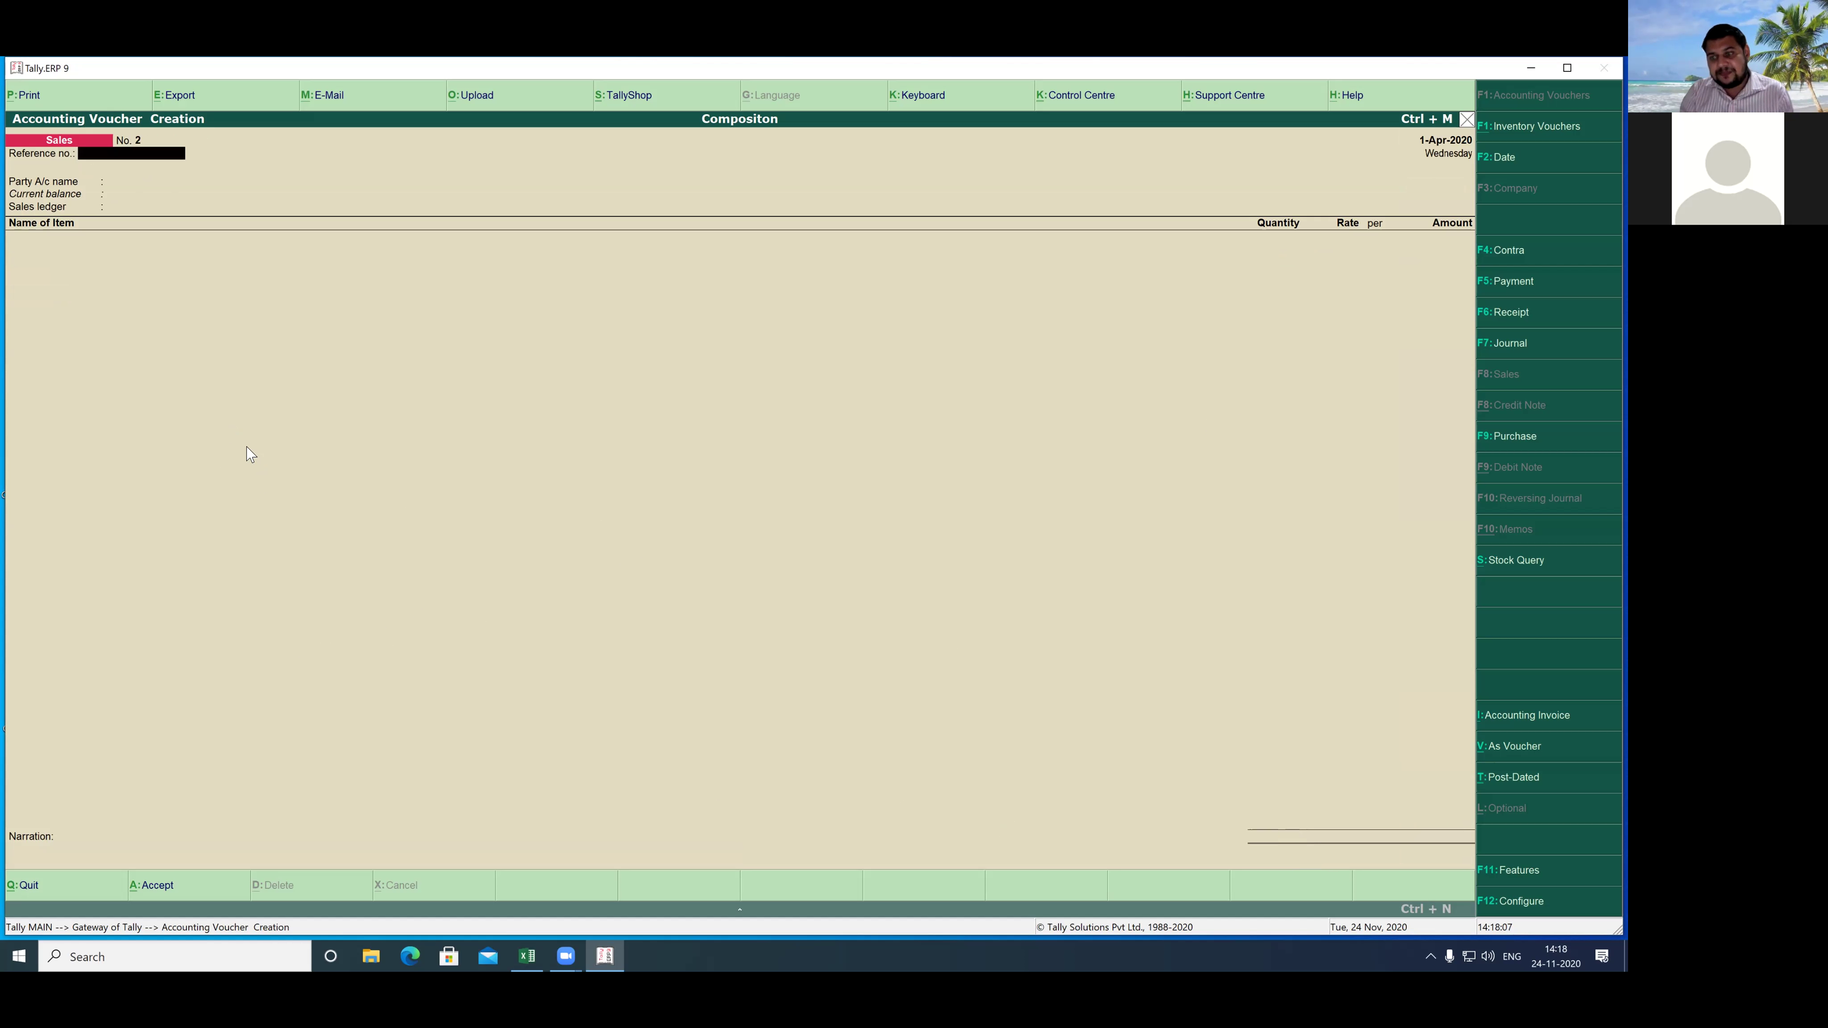
key(Escape)
key(y)
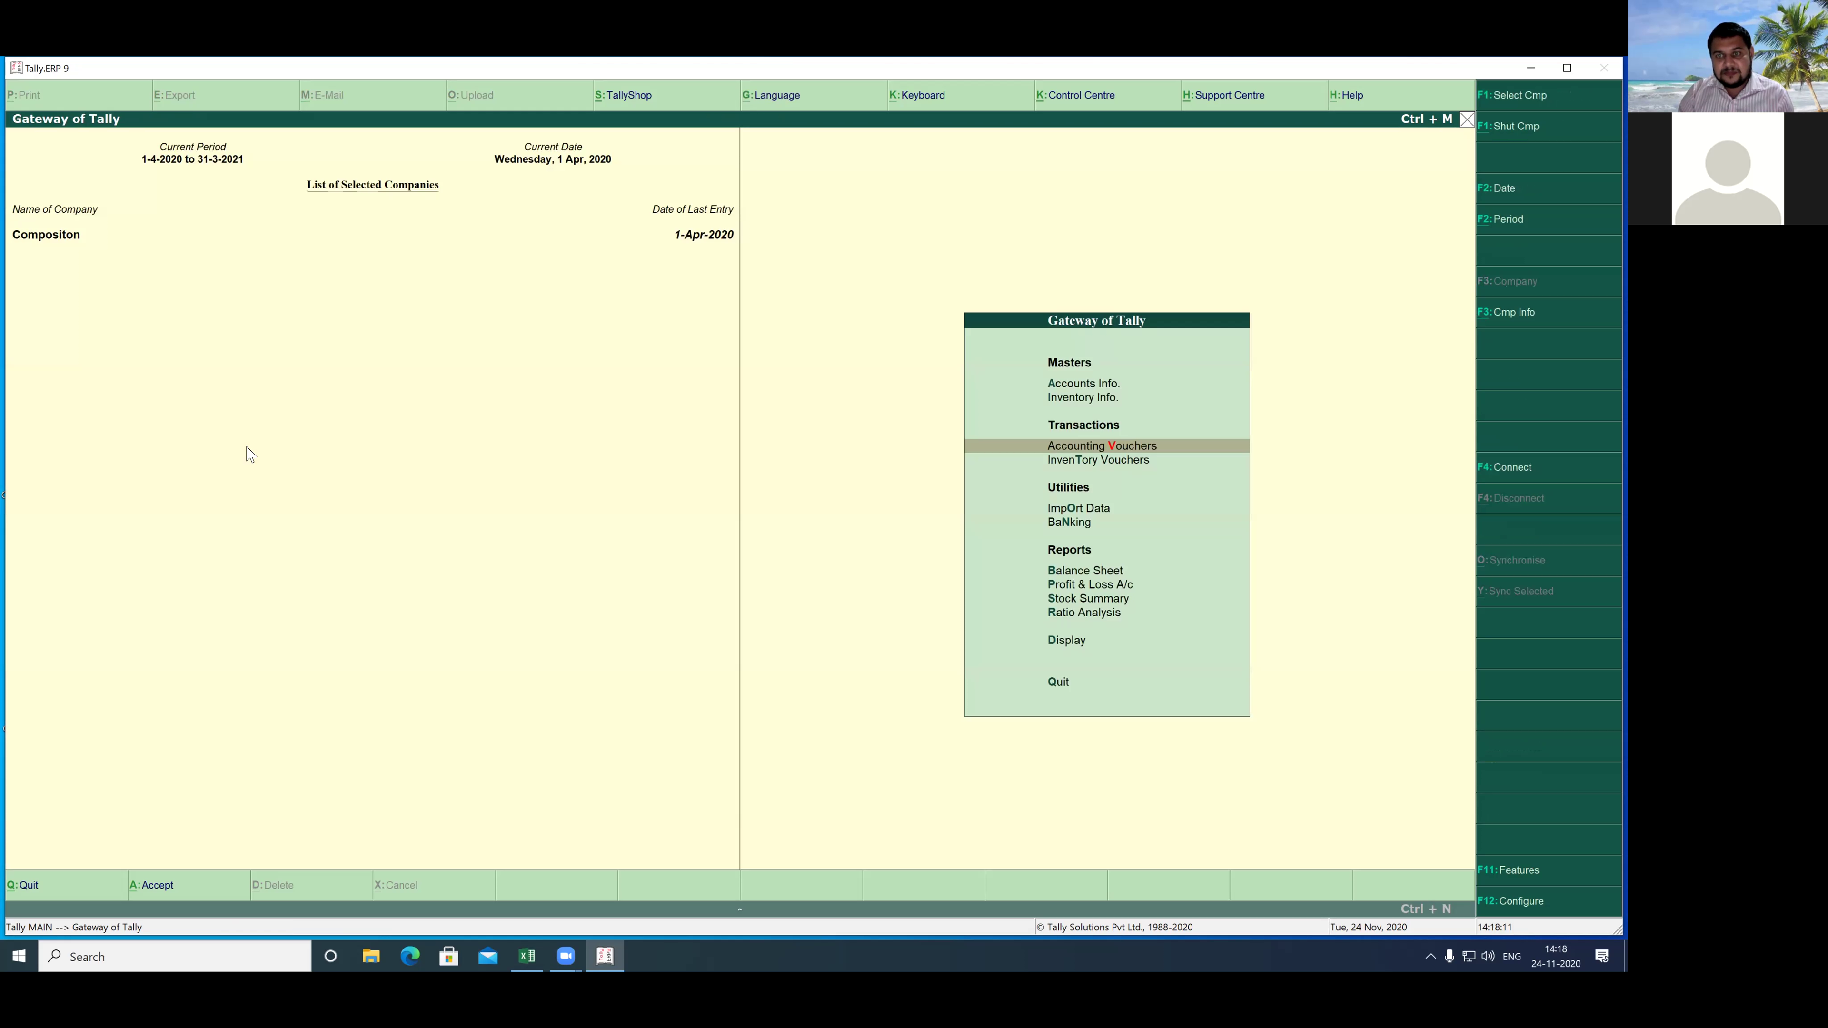
- Open the GSTR-4 return through Display > Statutory Reports > GST > Returns
key(Down)
key(Down)
key(Down)
key(Down)
key(Down)
key(Down)
key(Down)
key(Down)
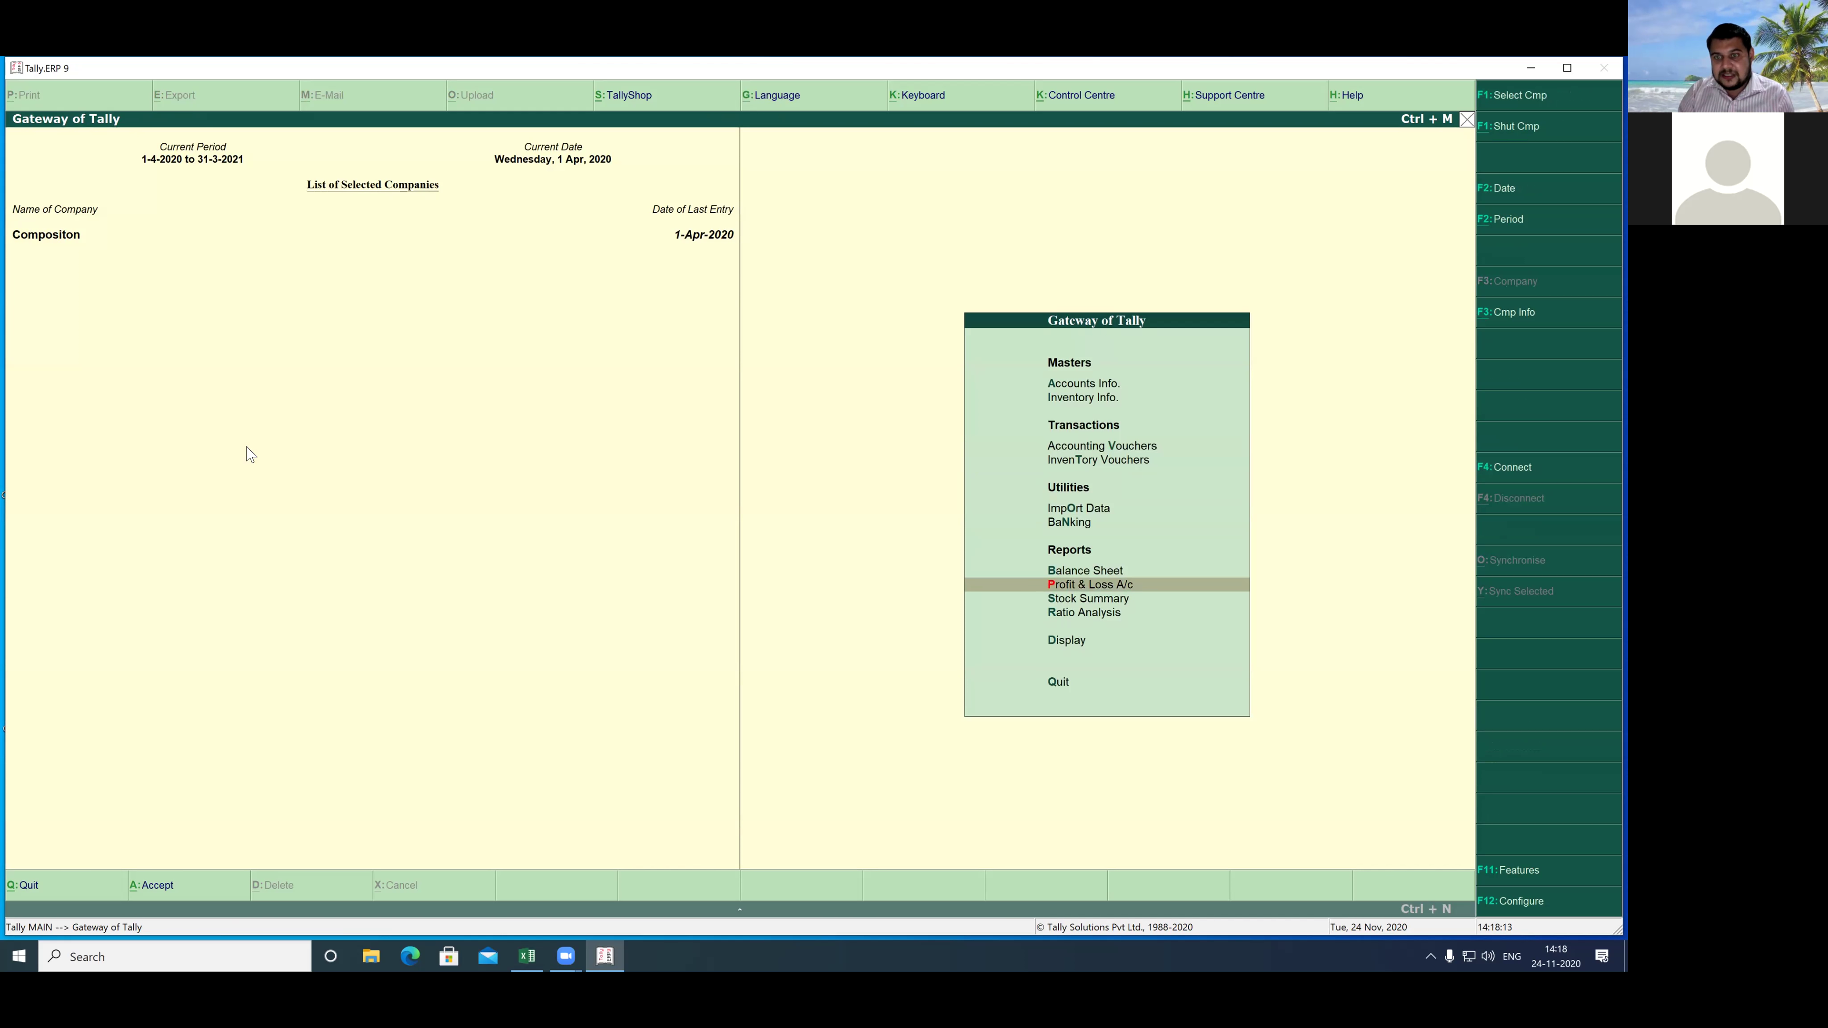
key(Return)
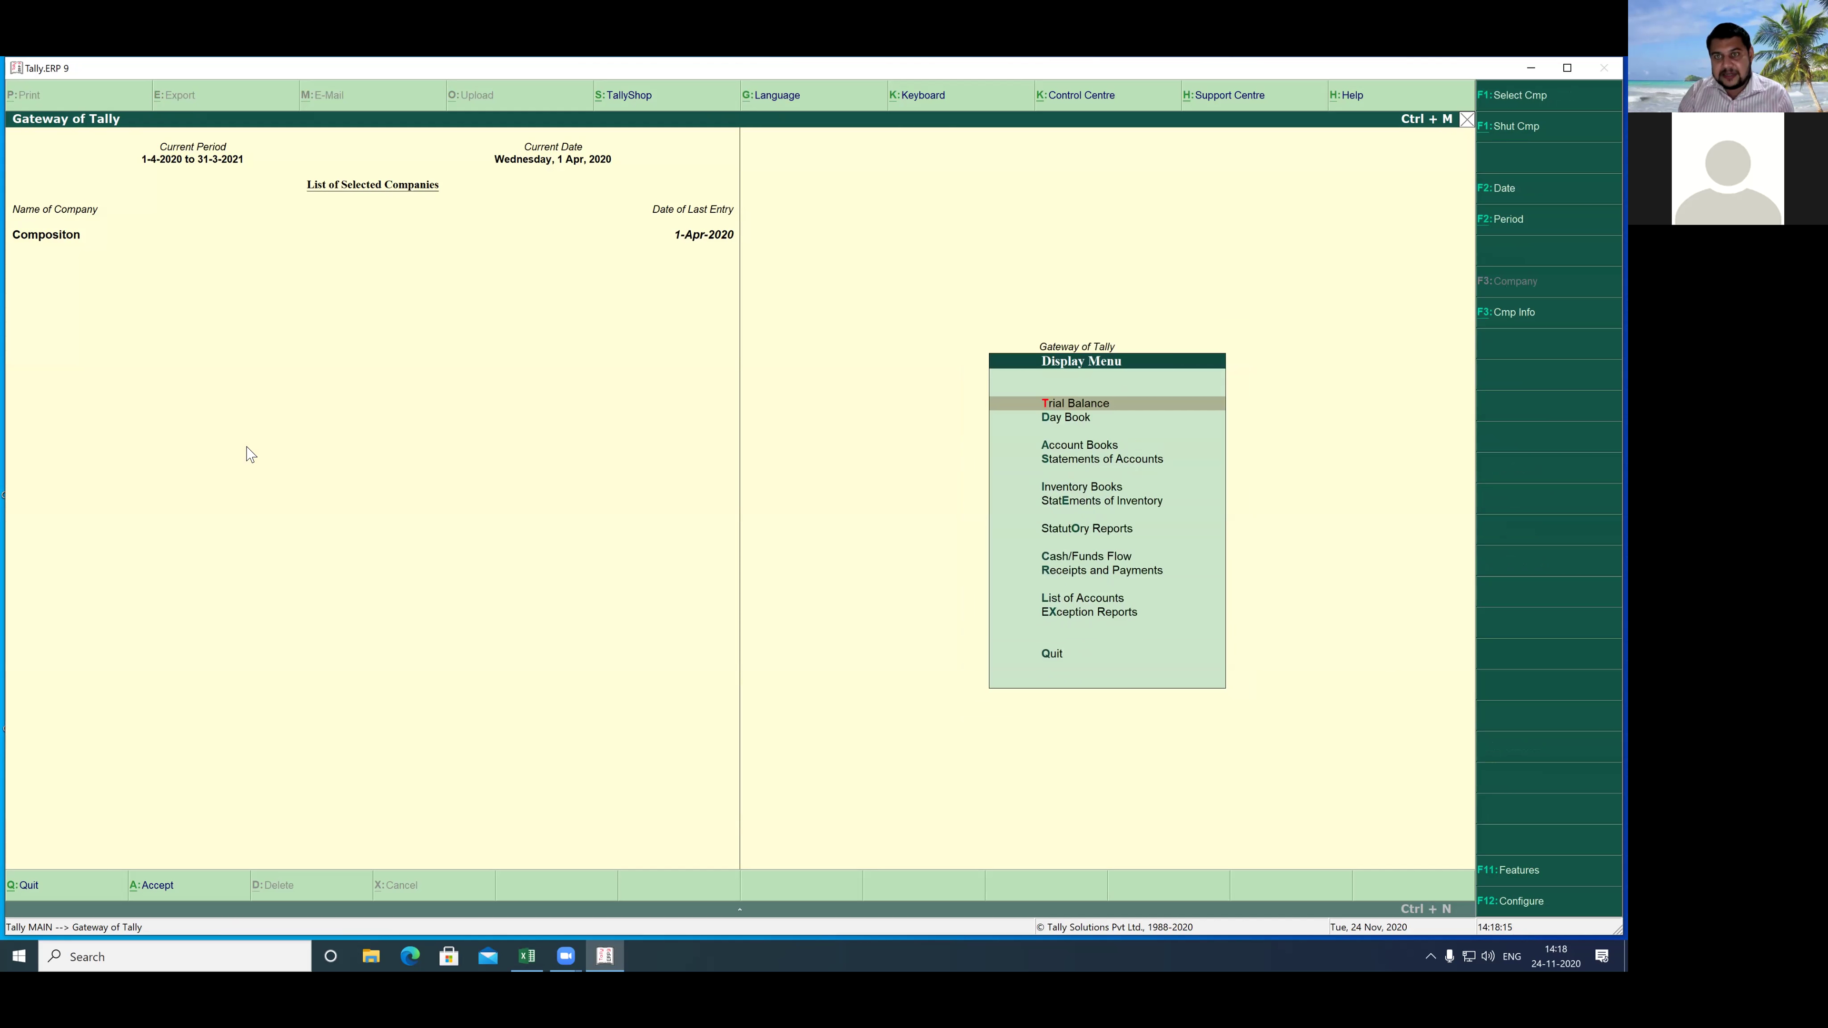
key(Down)
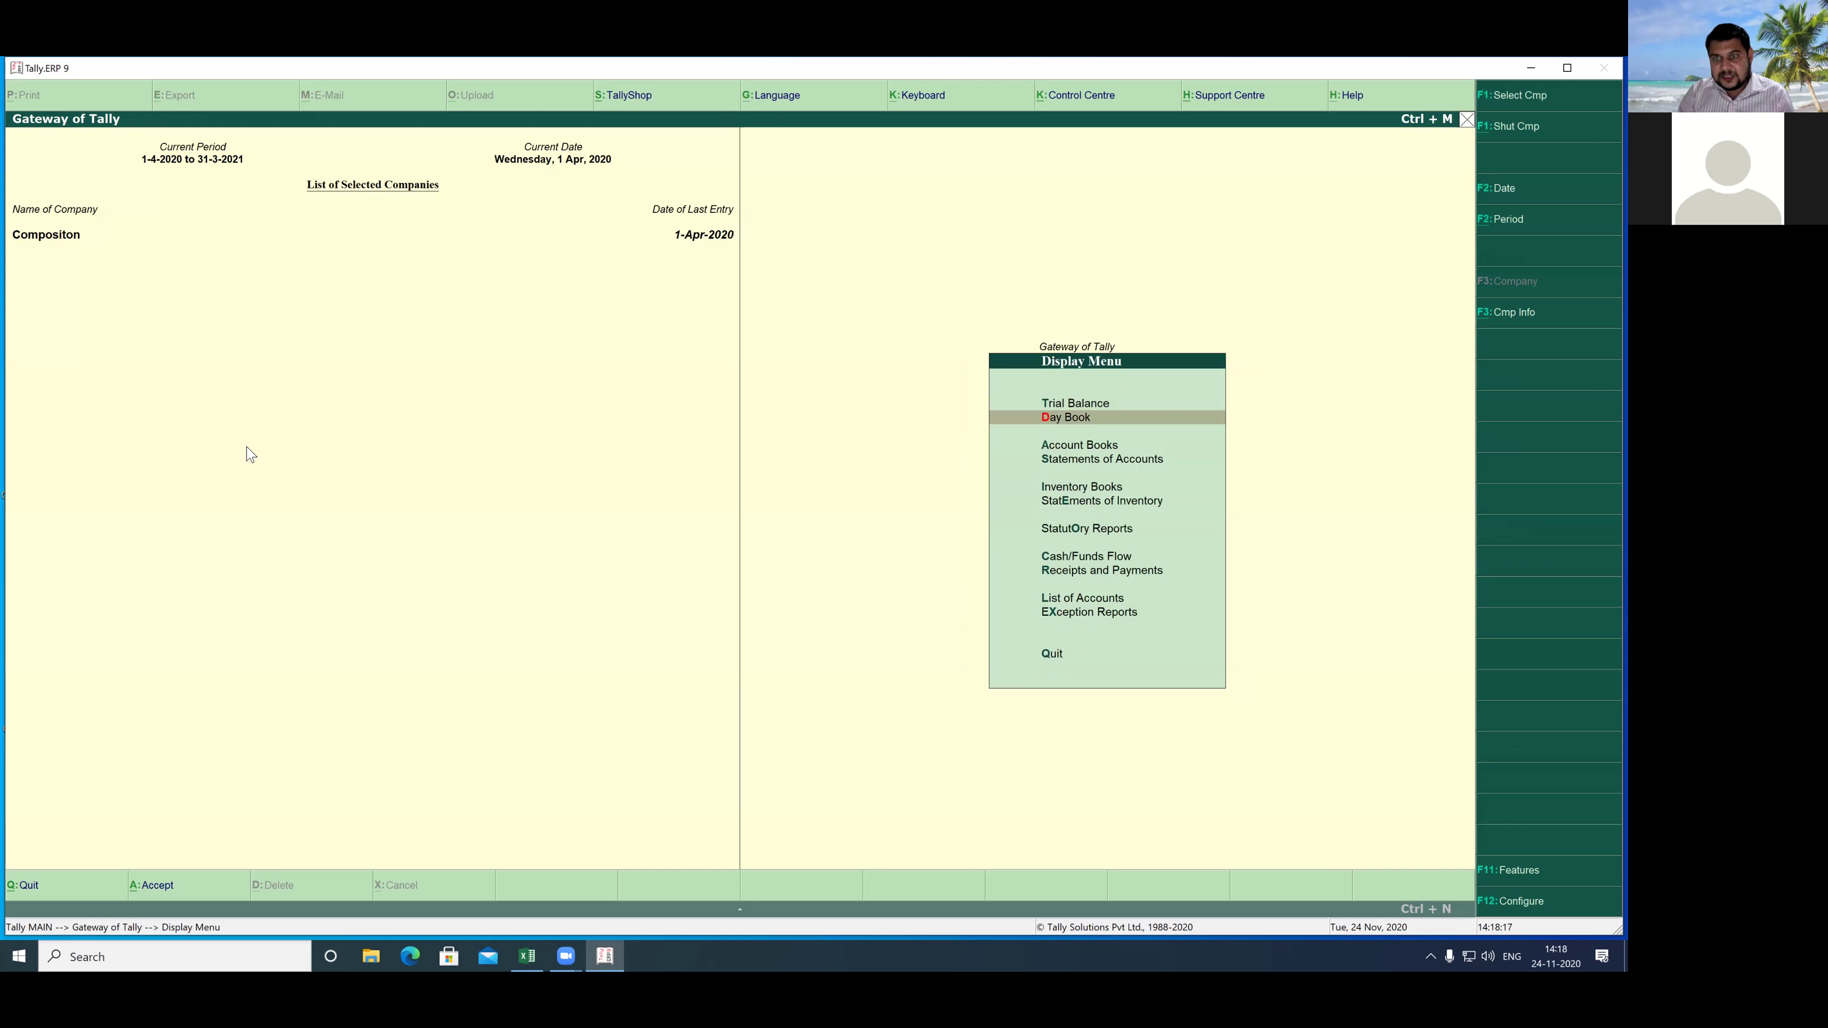
key(Down)
key(Down)
key(Down)
key(Down)
key(Down)
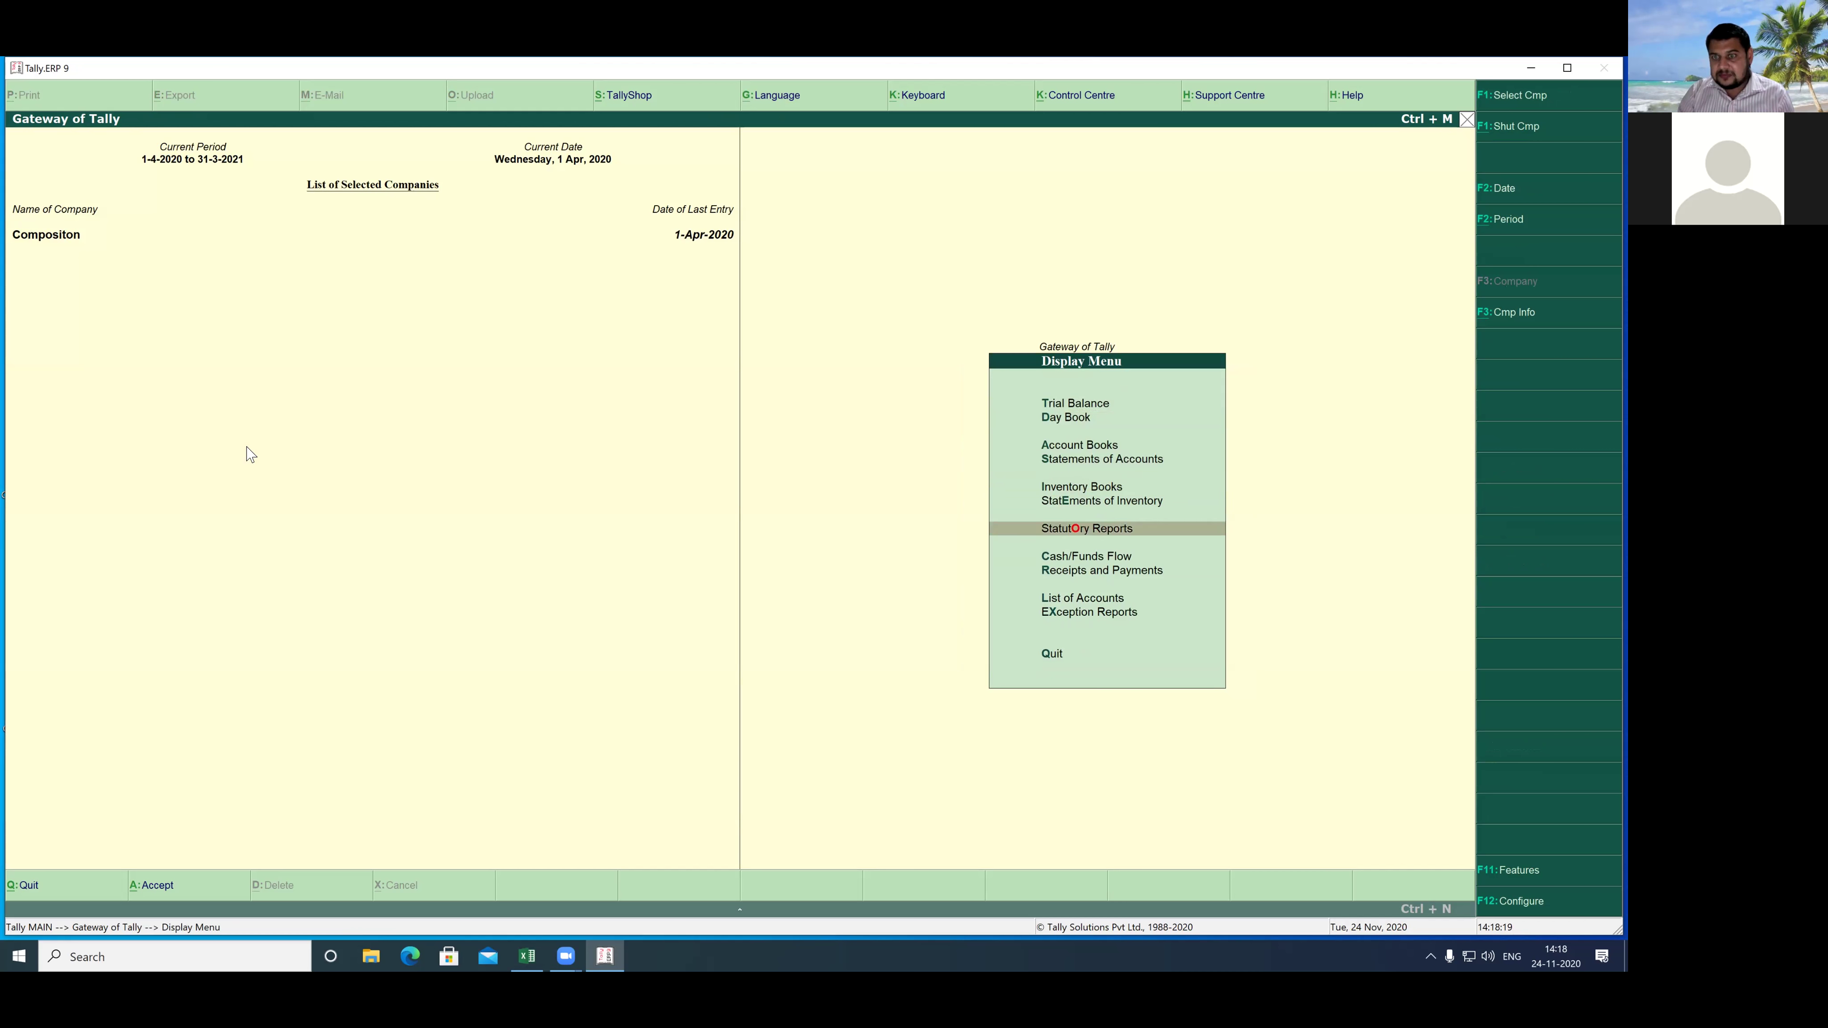
key(Return)
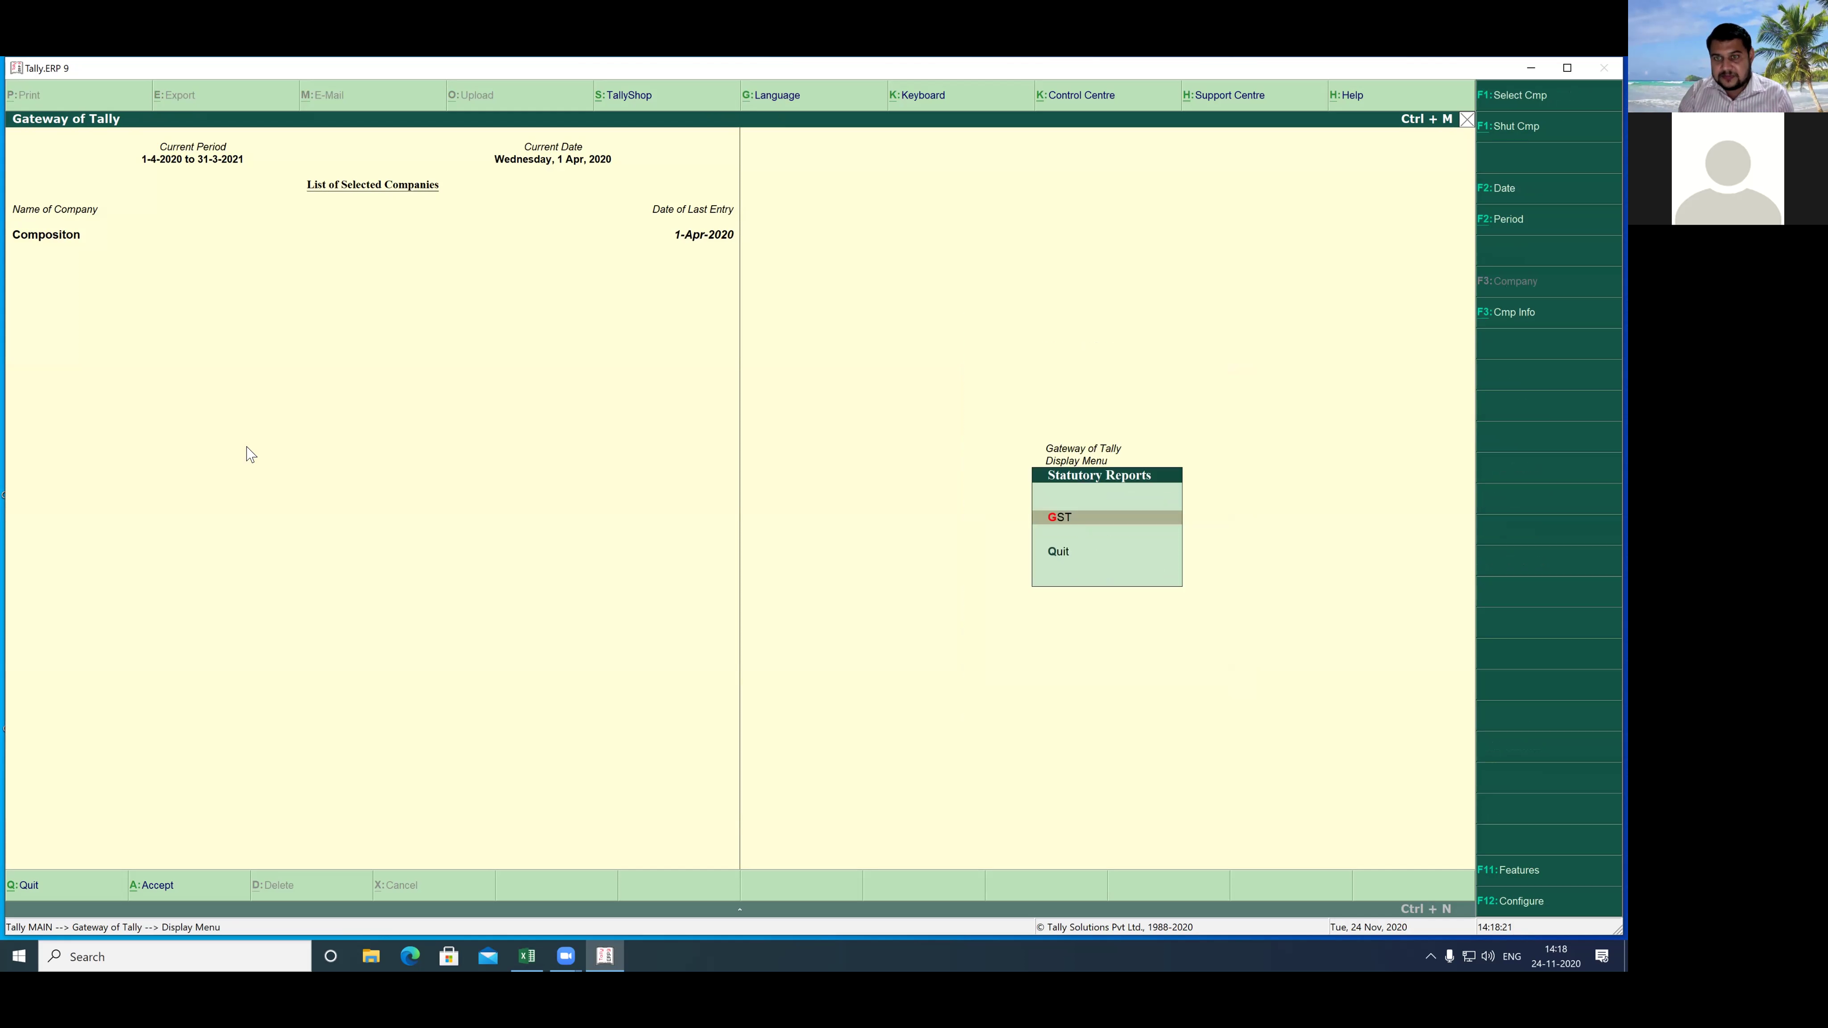
key(Return)
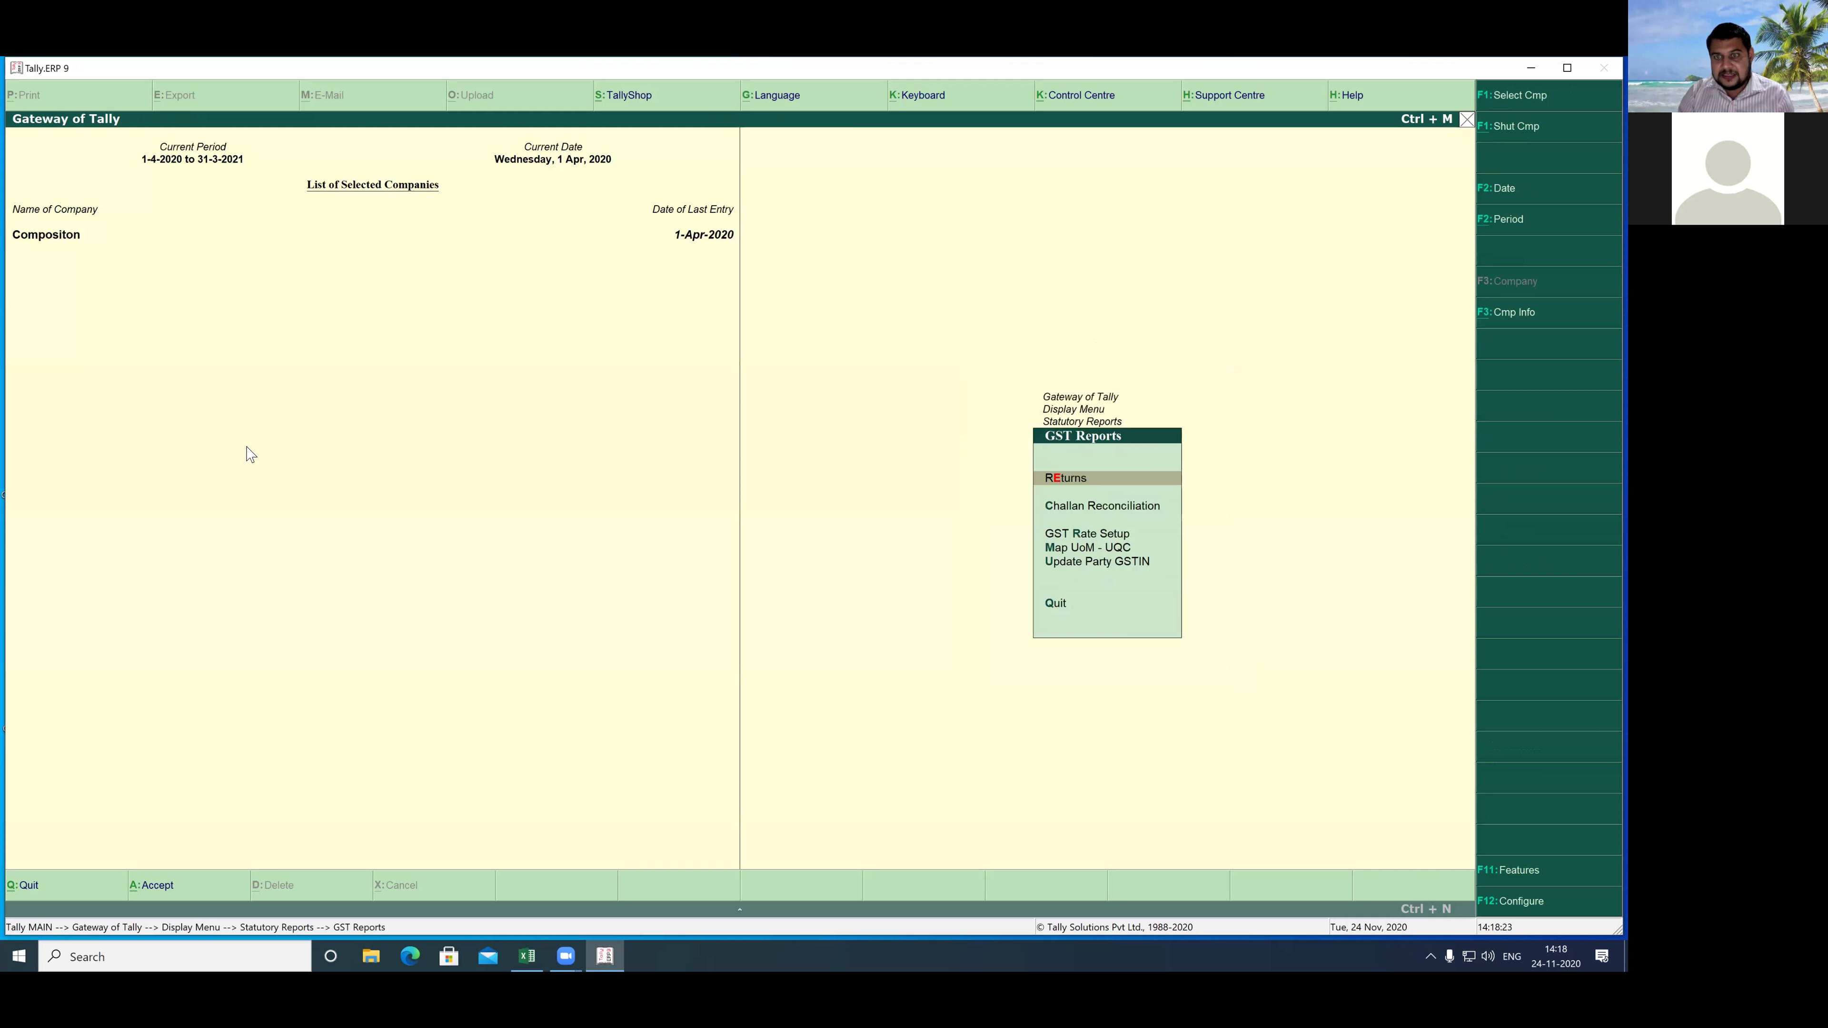
key(Return)
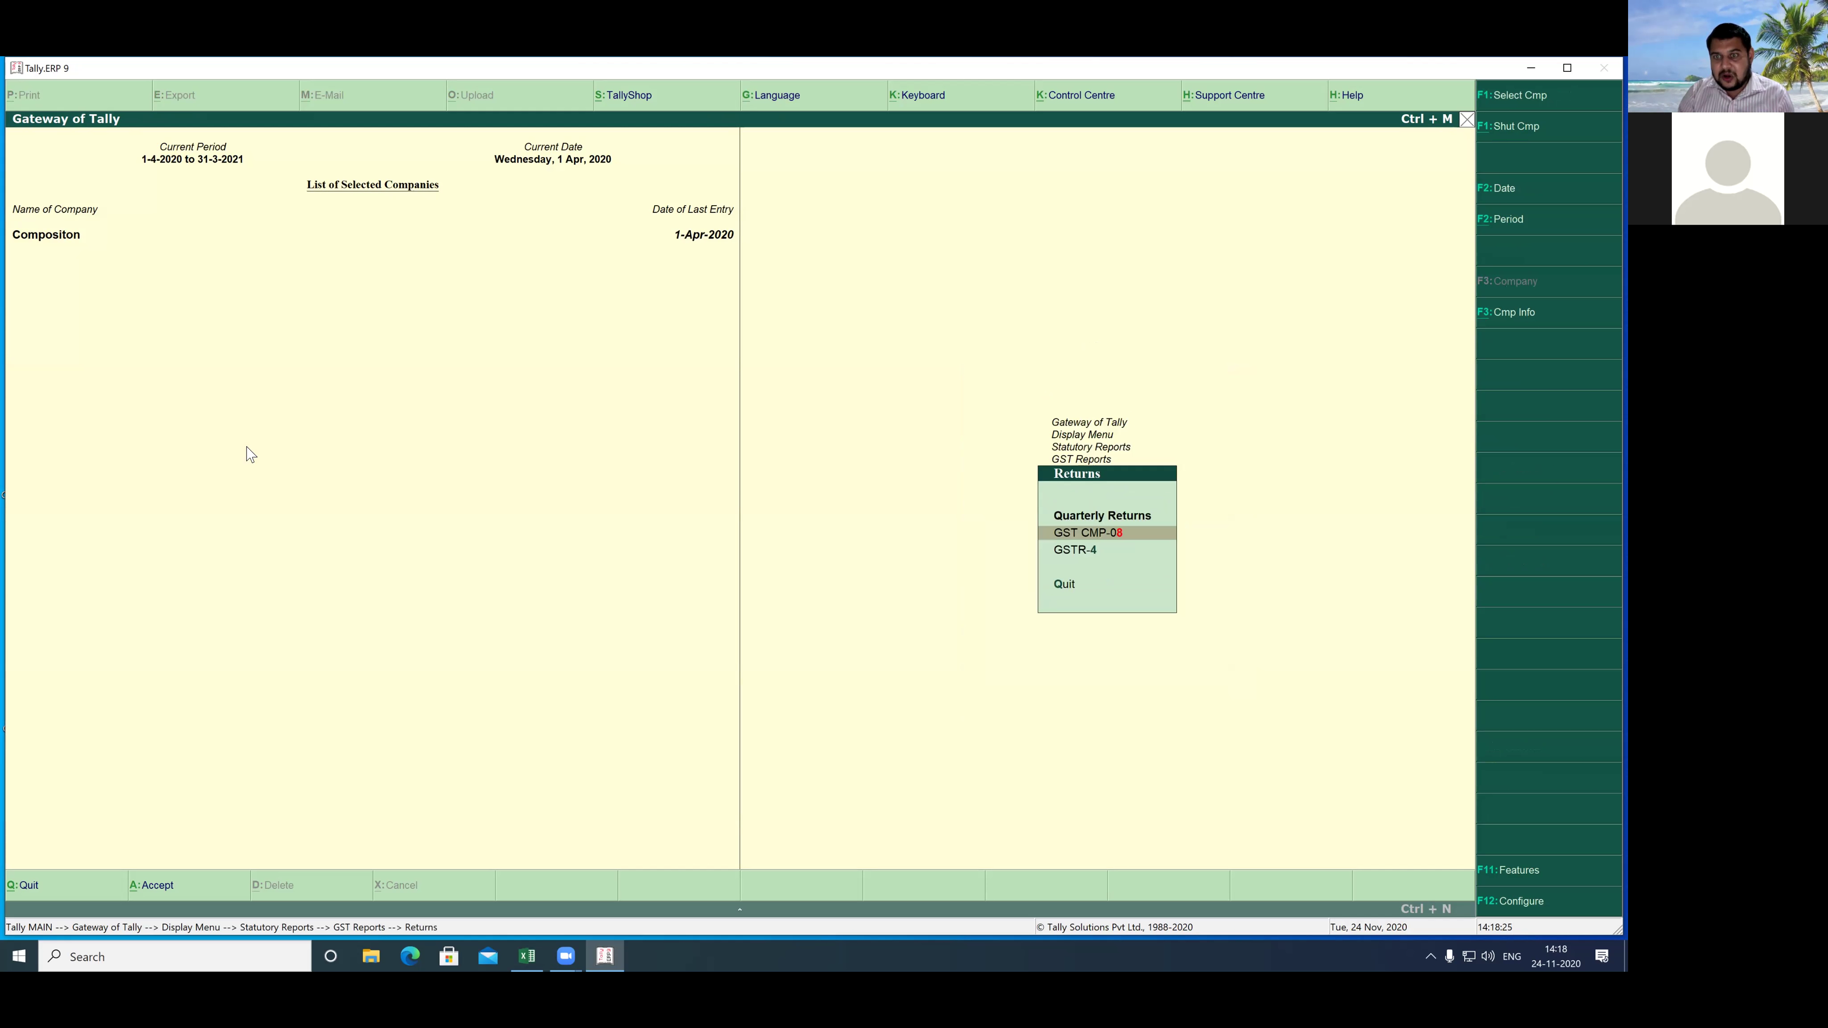
key(Down)
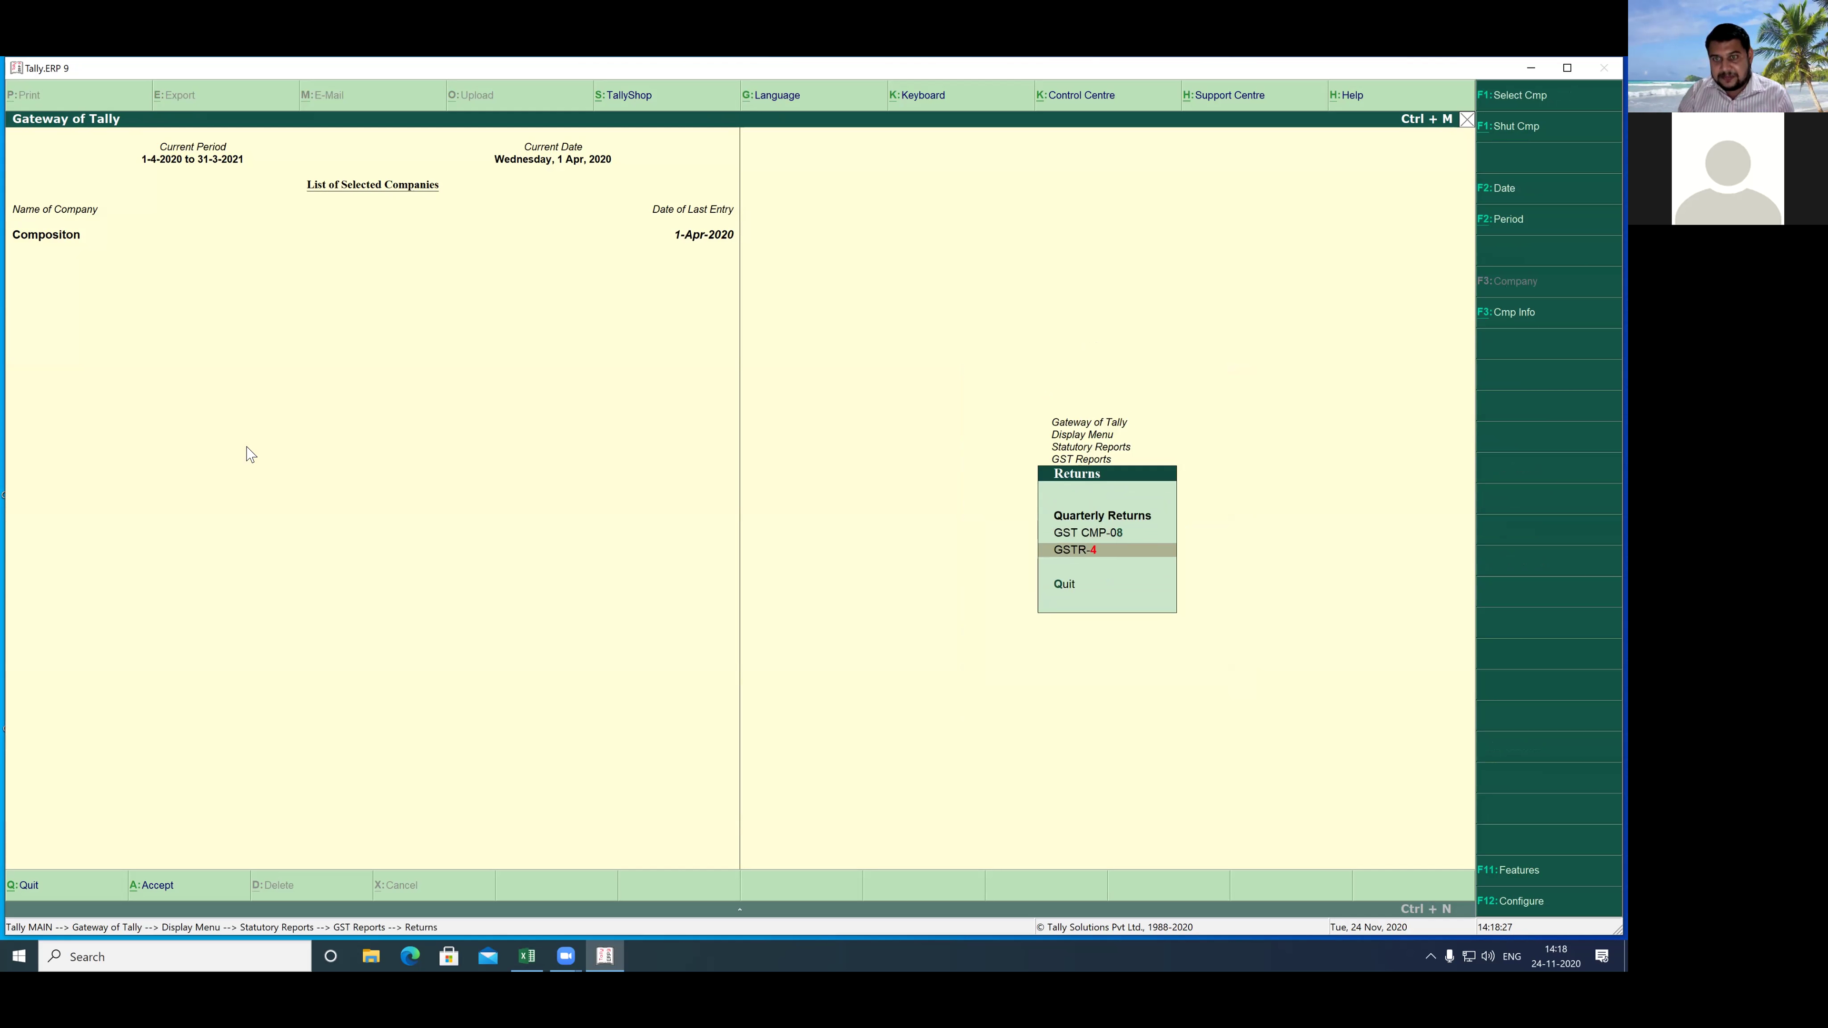
key(Return)
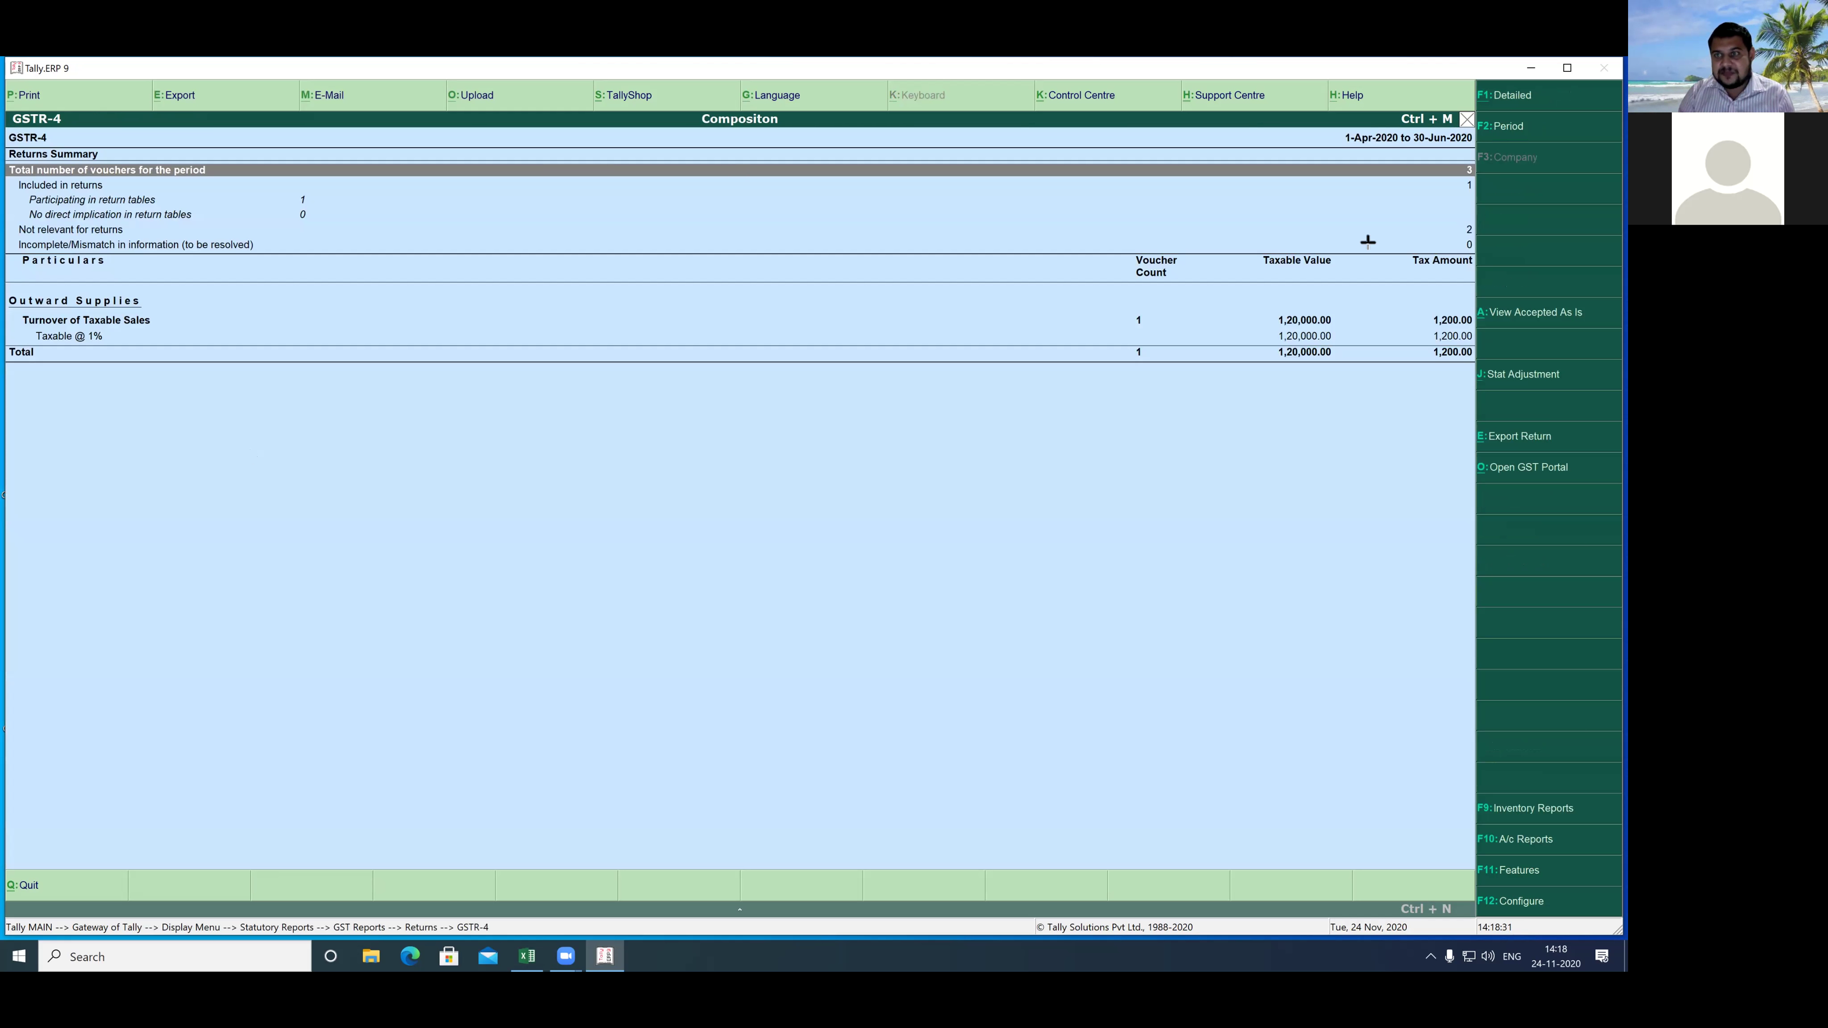
- Print-preview the GSTR-4 report zoomed in, then close it back to the Display Menu
mouse_move(1096, 294)
mouse_down()
mouse_move(1367, 355)
mouse_move(1382, 394)
mouse_up()
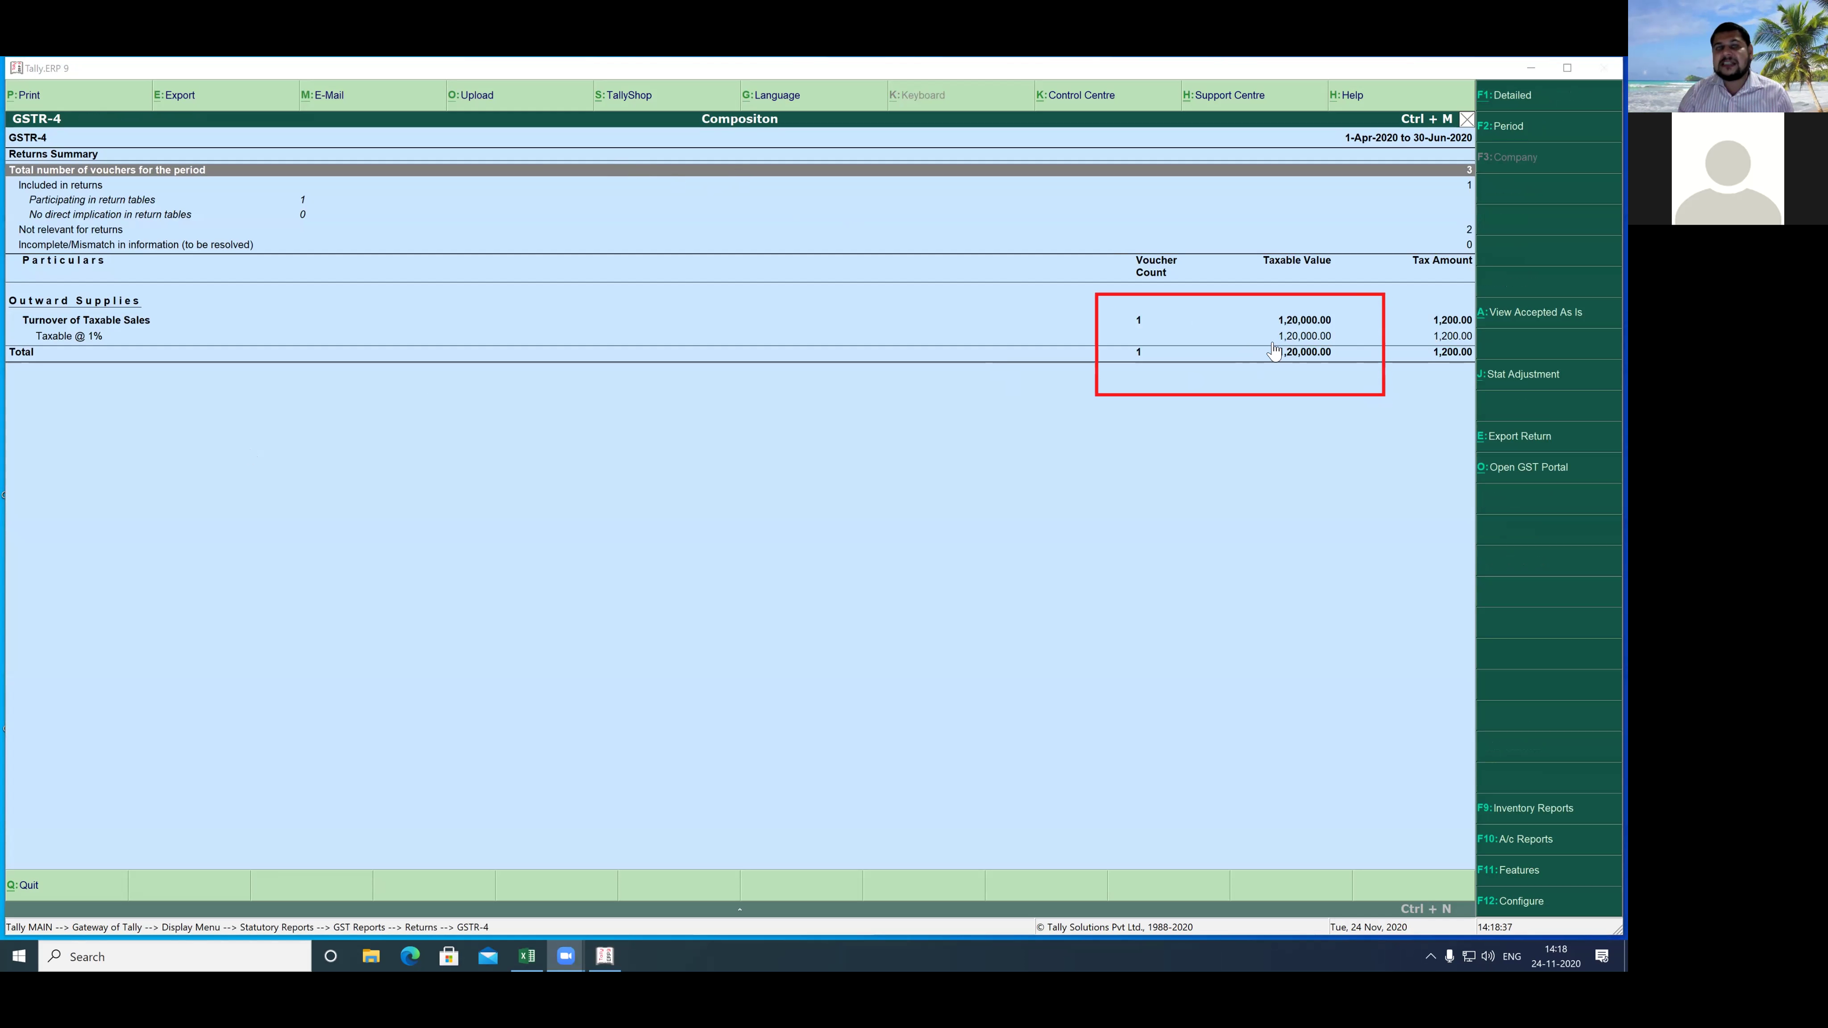
click(61, 97)
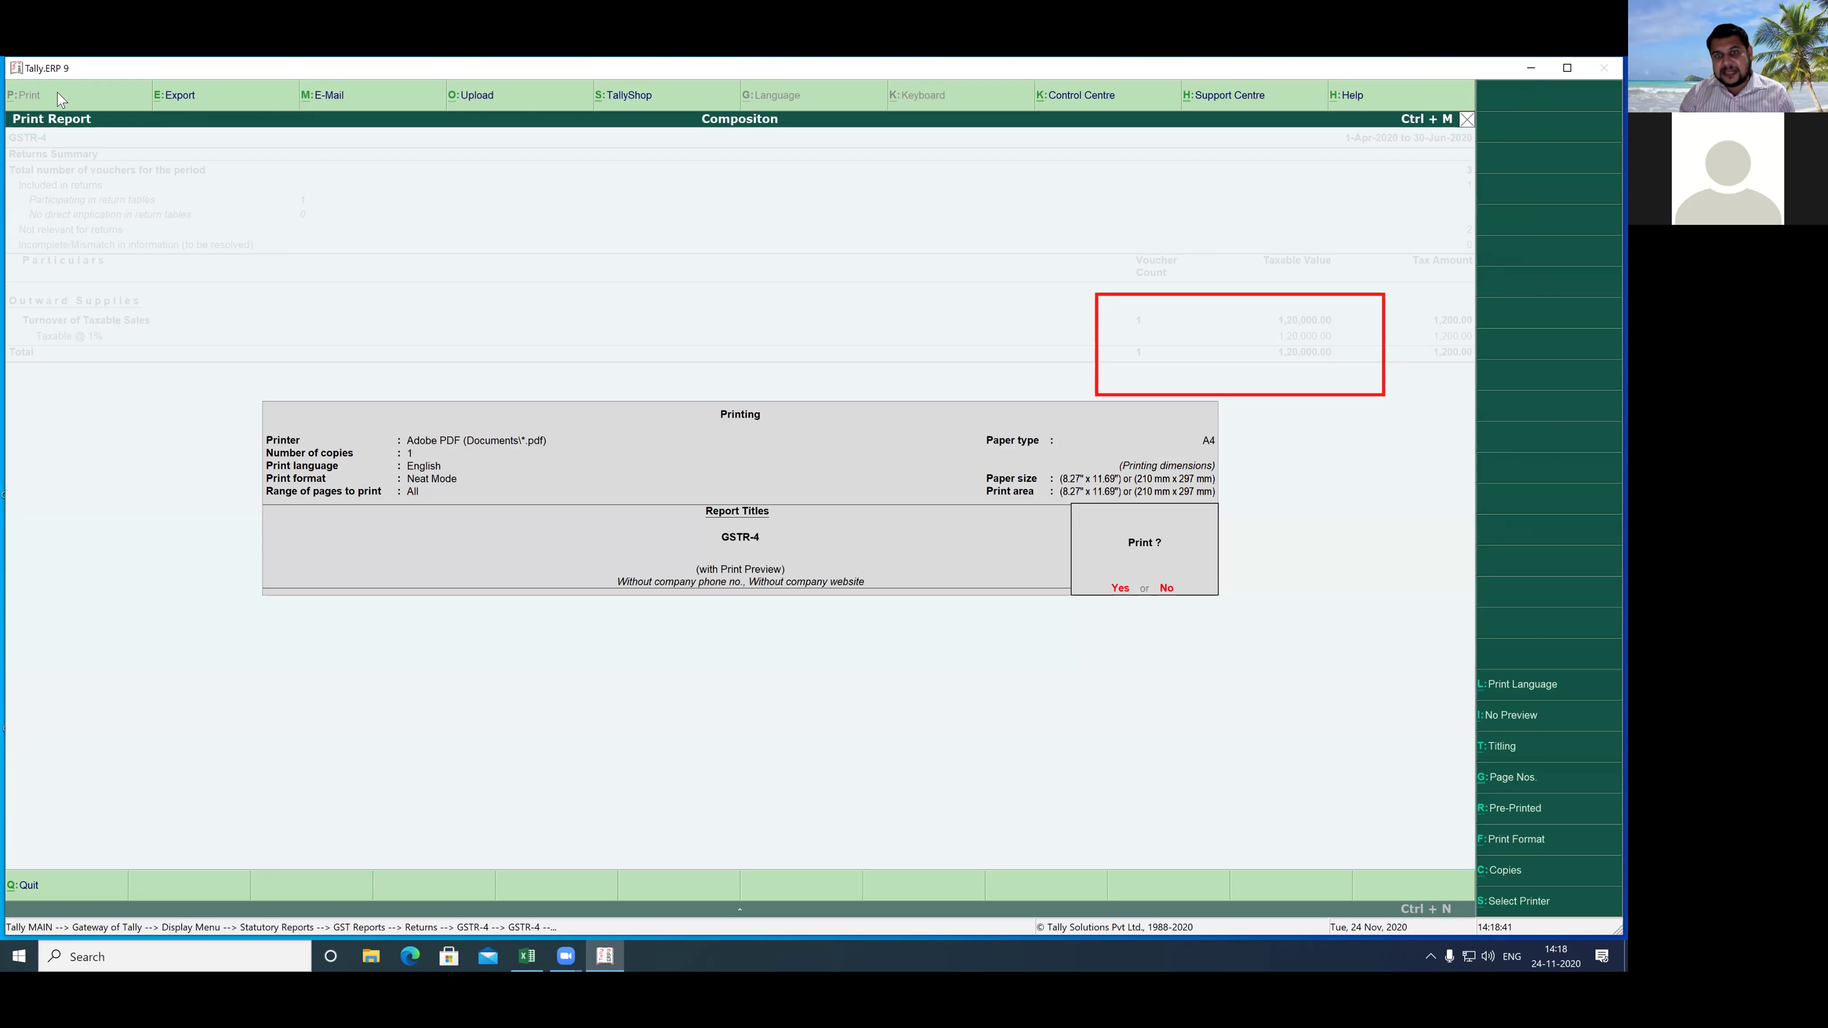
key(Return)
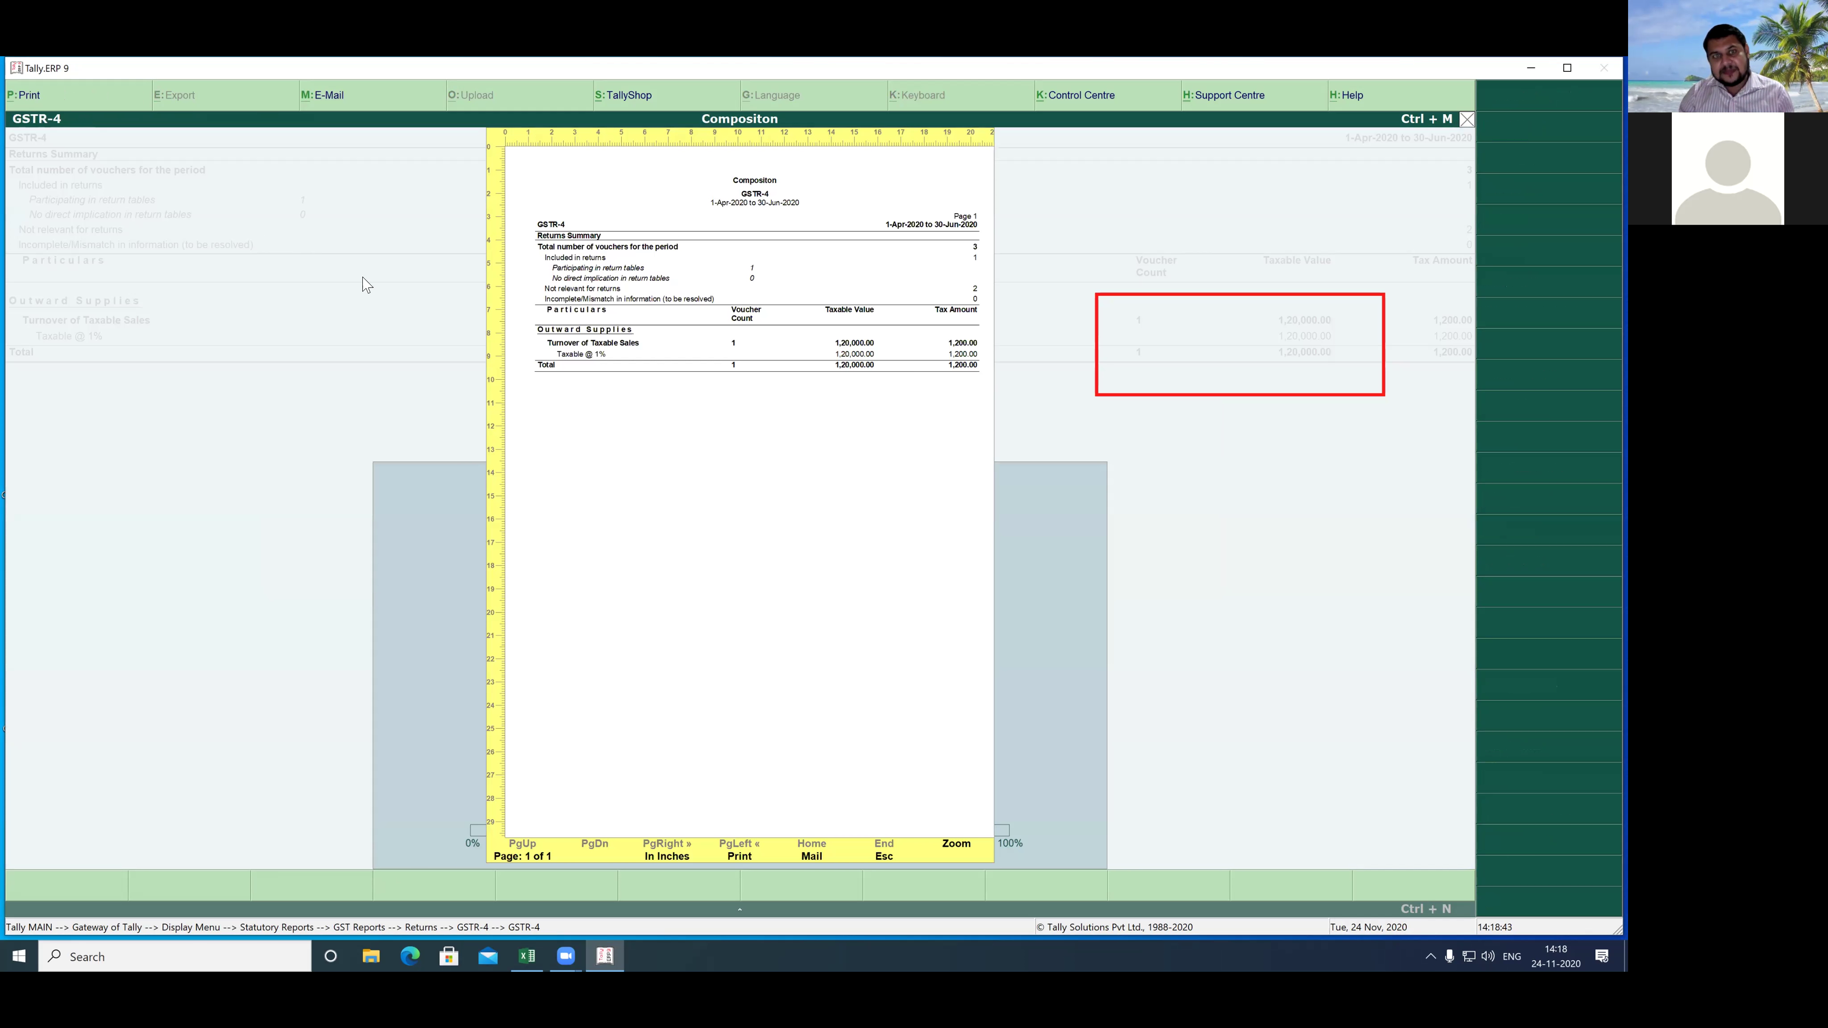
key(alt+z)
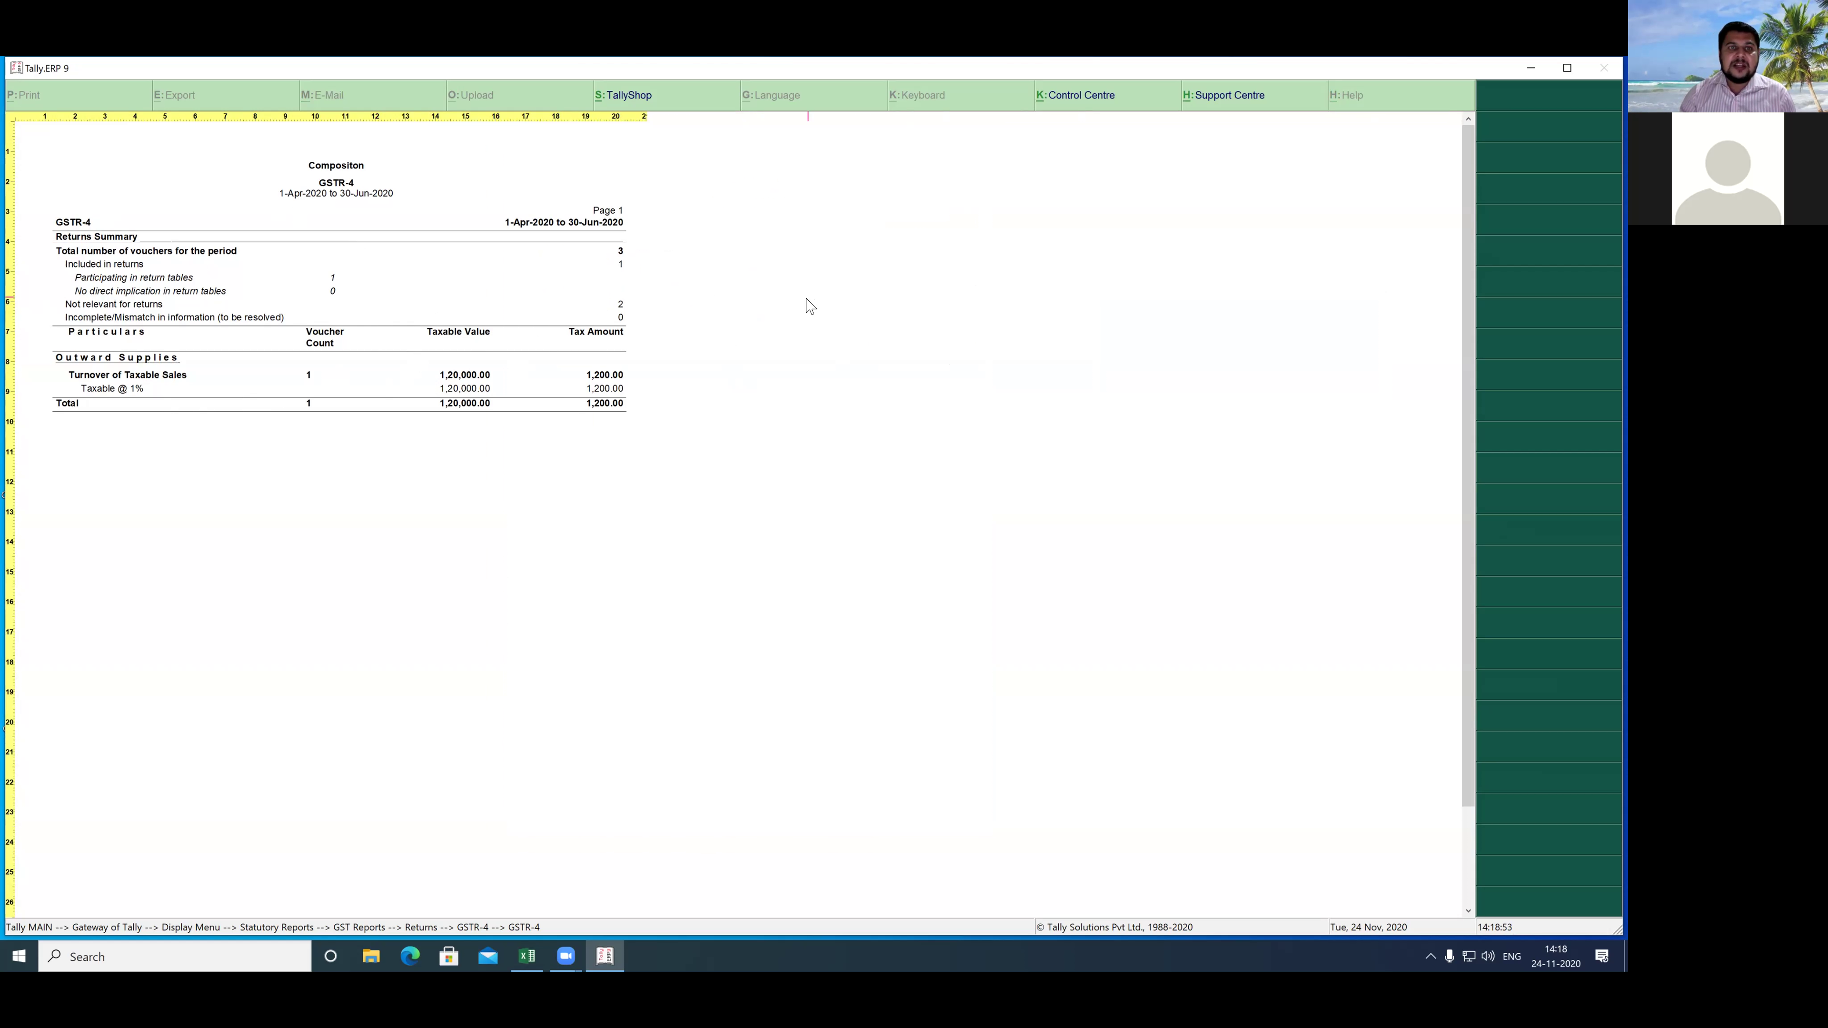
key(Escape)
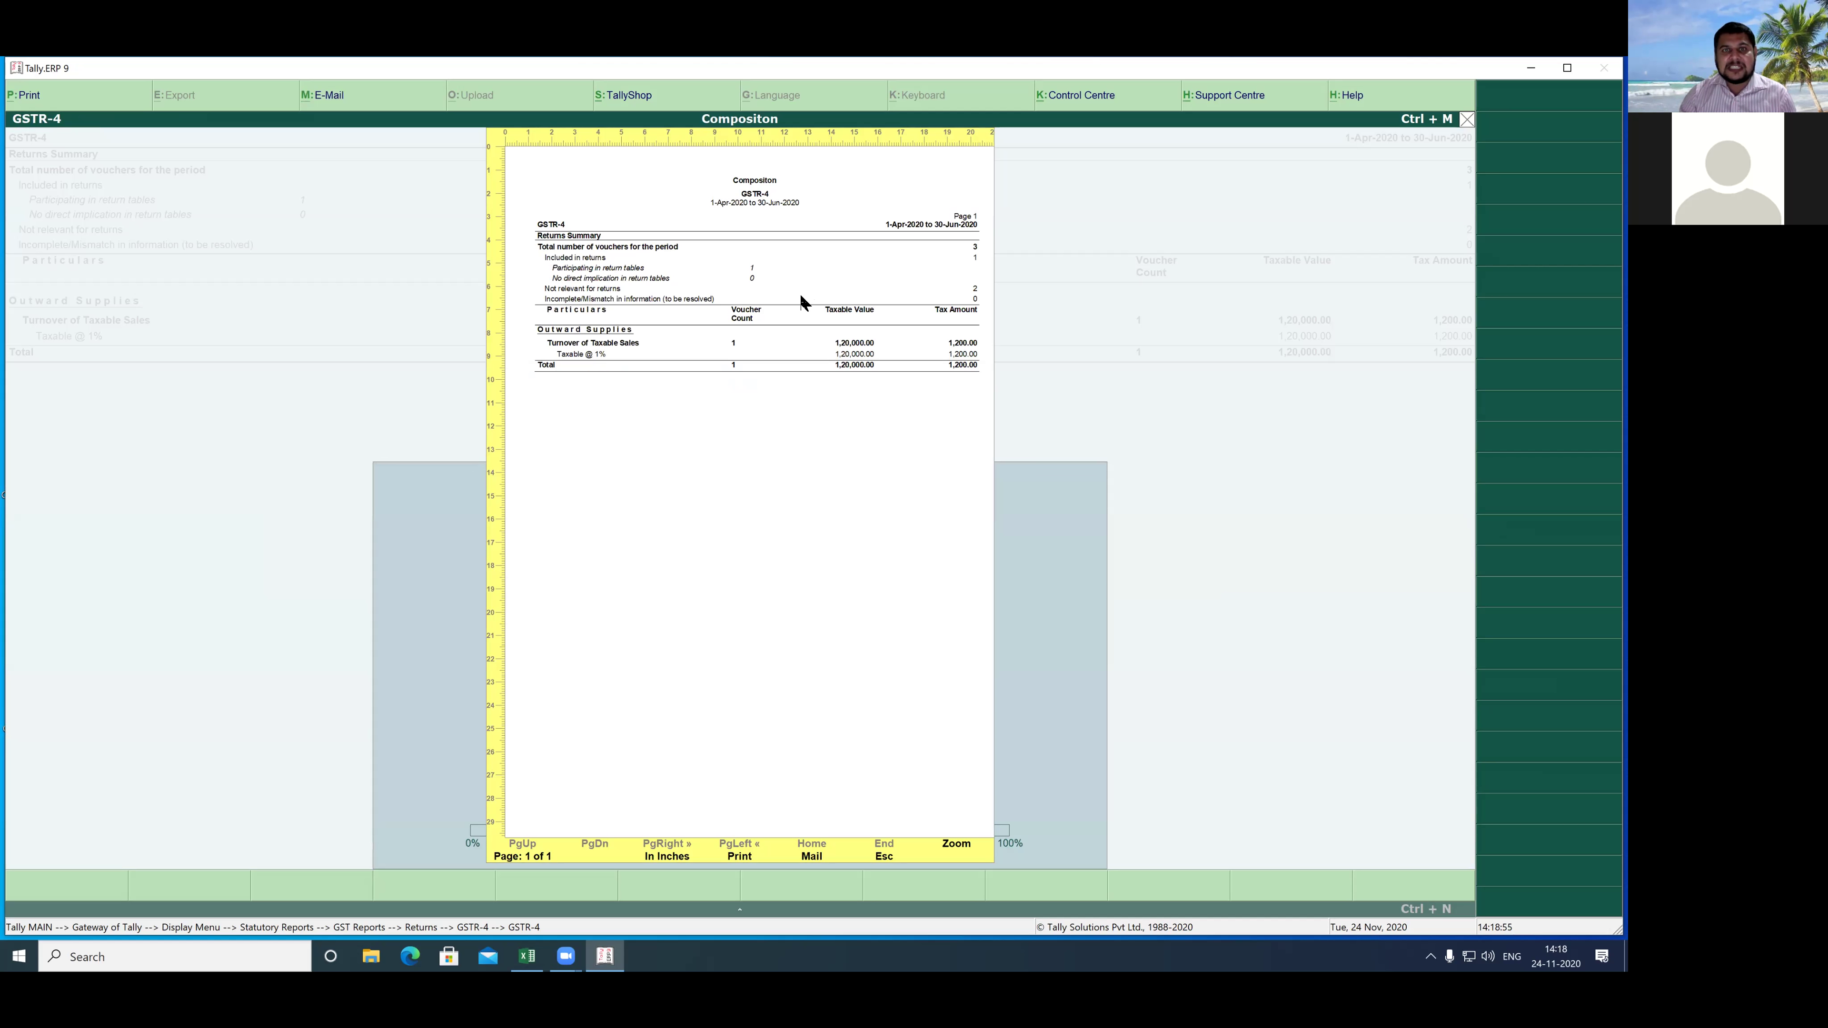
key(Escape)
key(Escape)
key(Escape)
key(Escape)
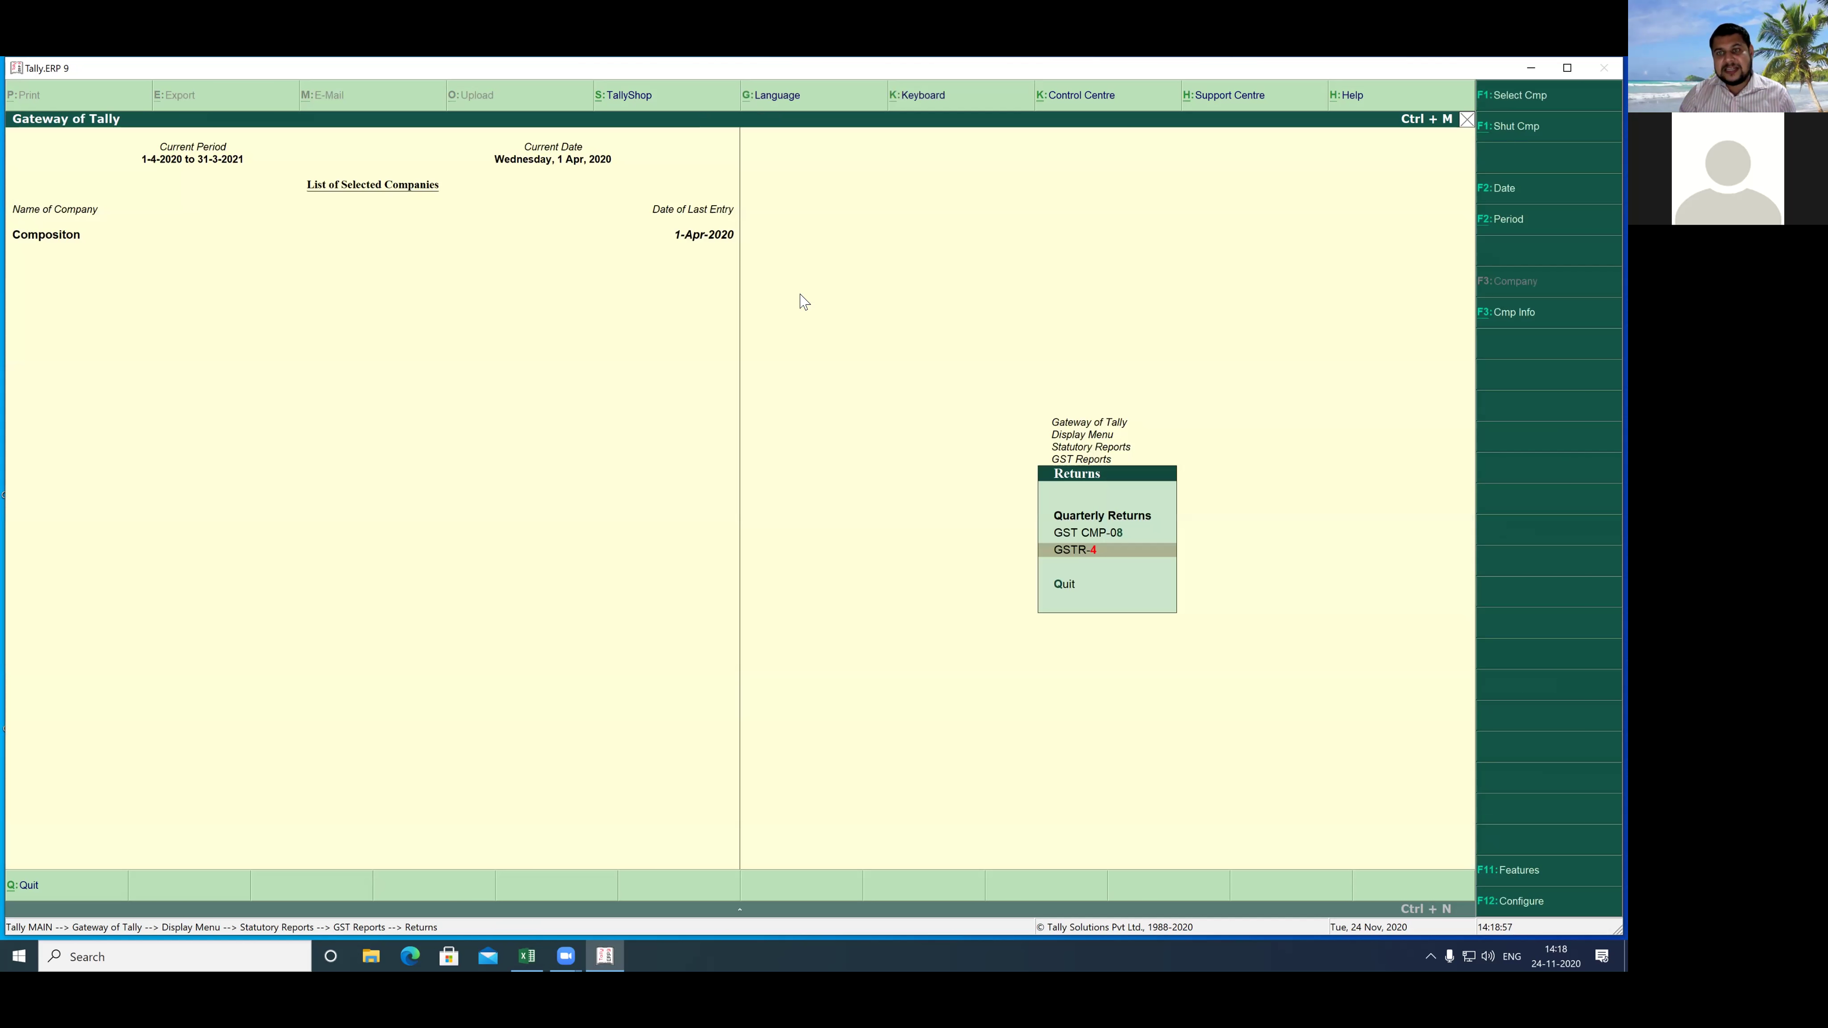
key(Escape)
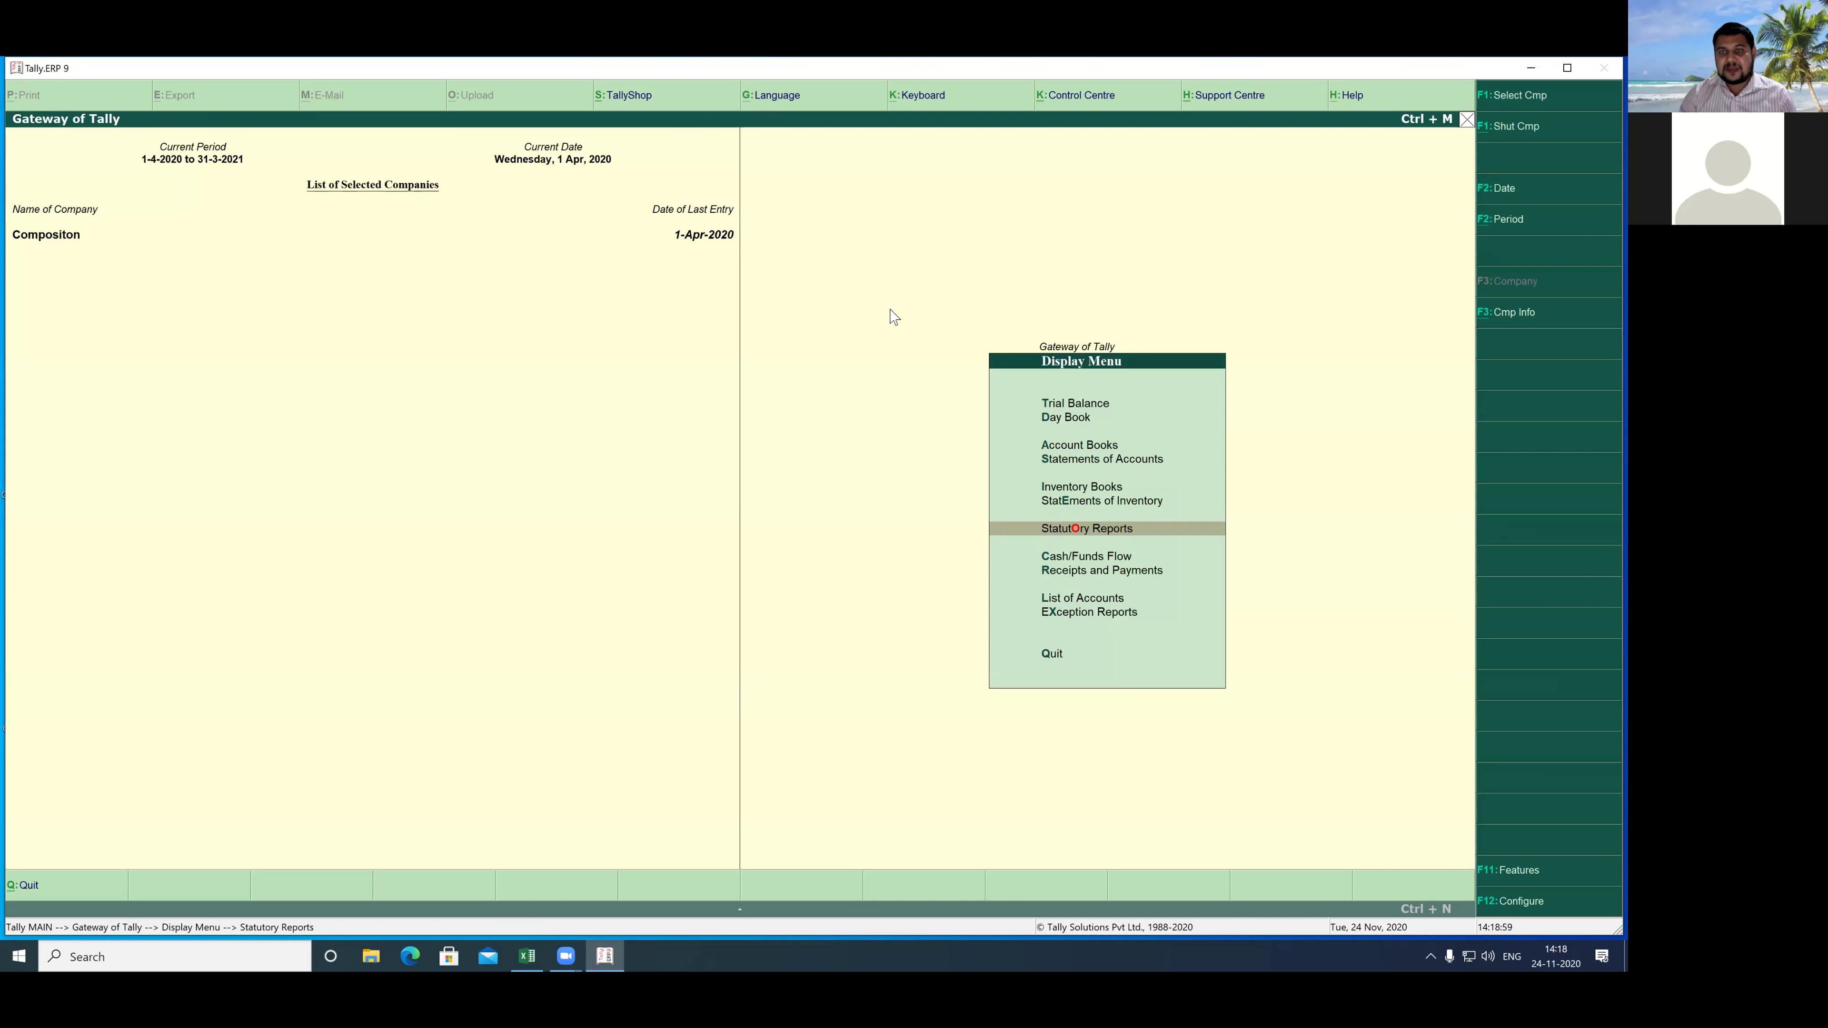
click(888, 207)
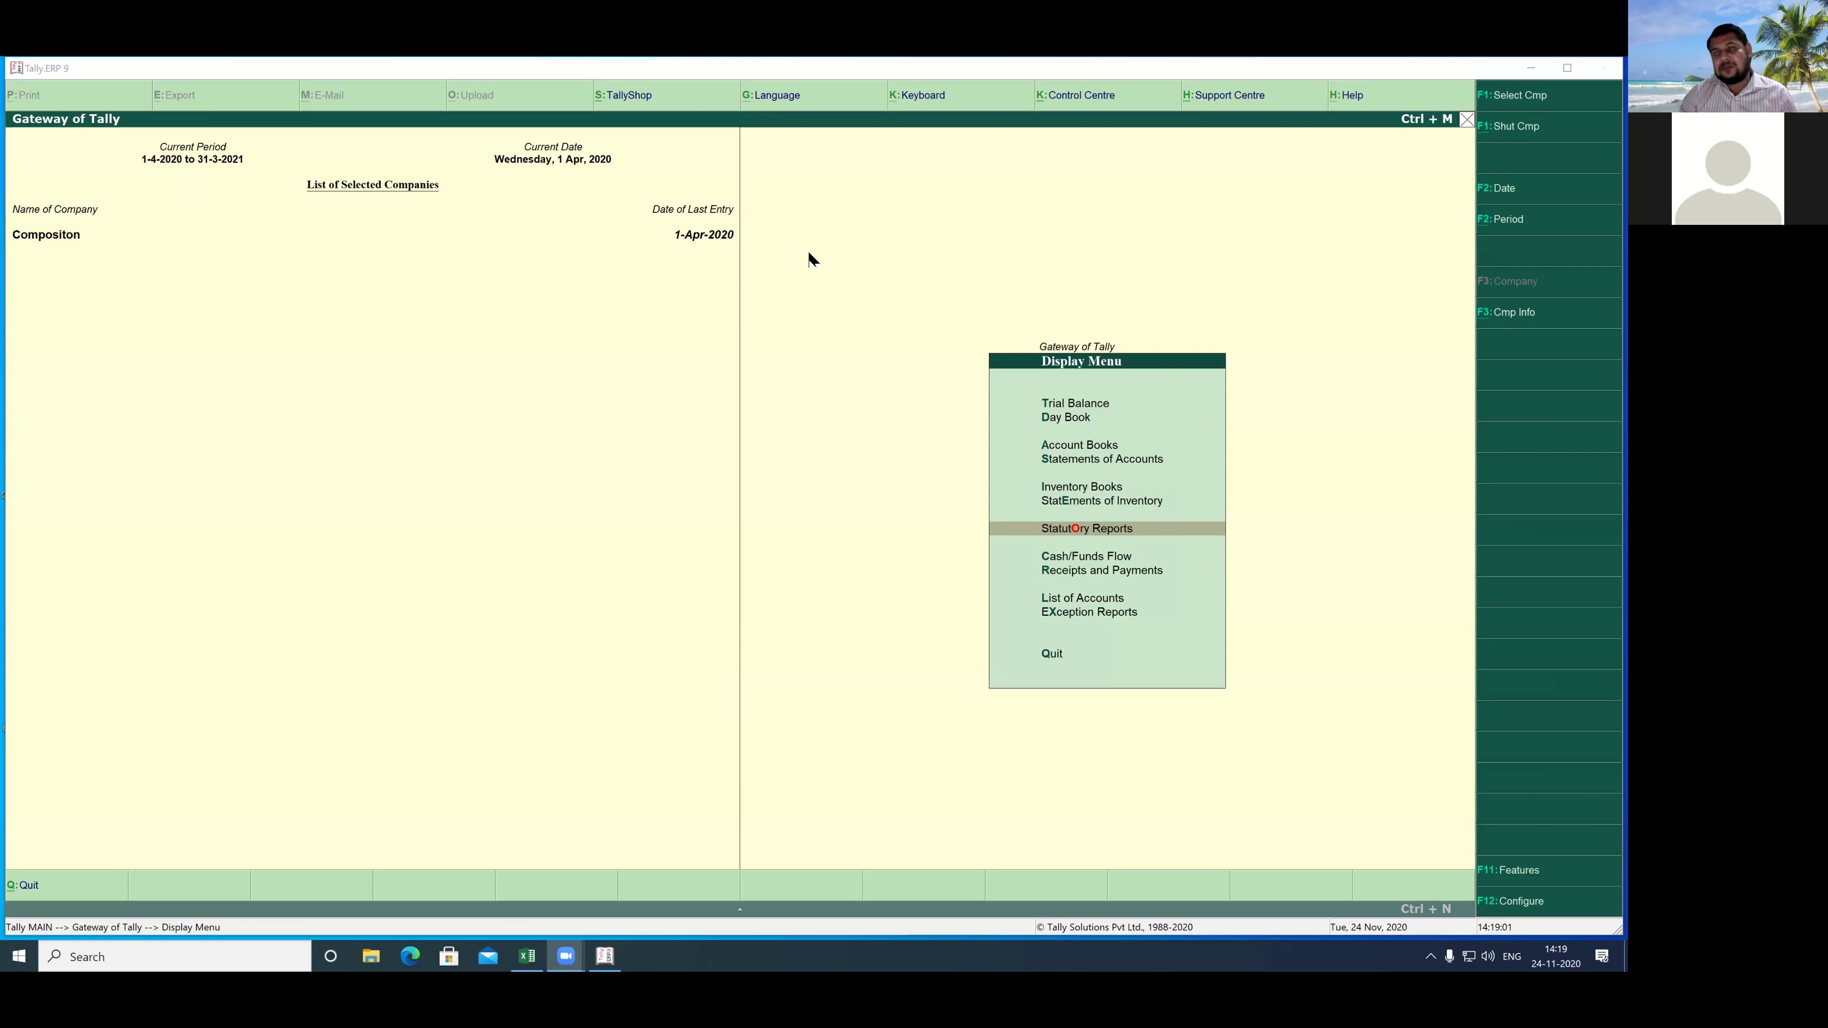